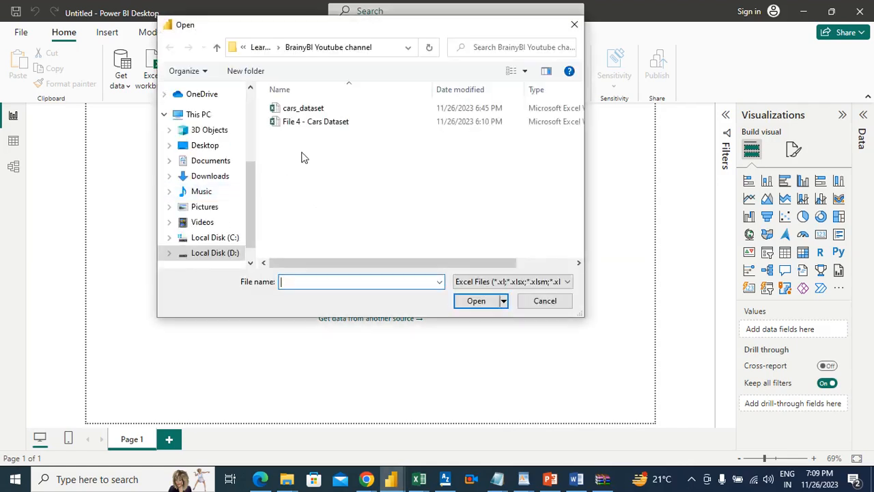
Show all file types in the BrainyBI Youtube channel folder and open the cars_dataset workbook
left_click(470, 283)
left_click(475, 304)
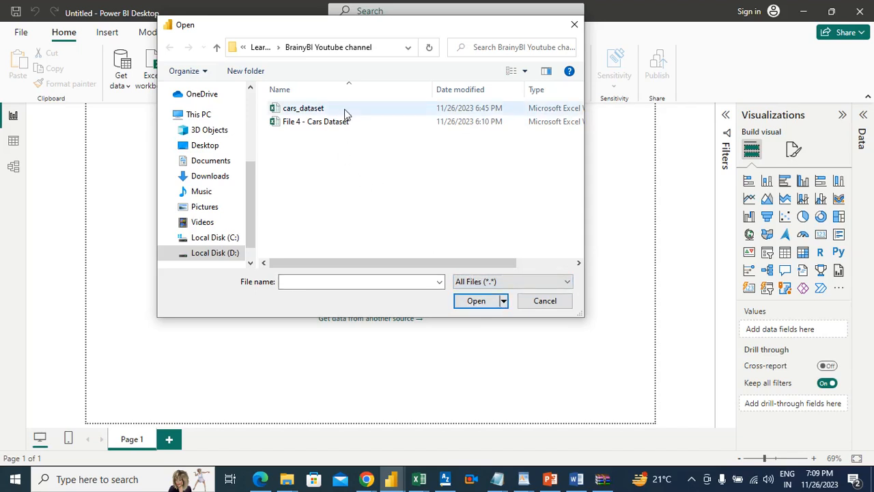
left_click(260, 48)
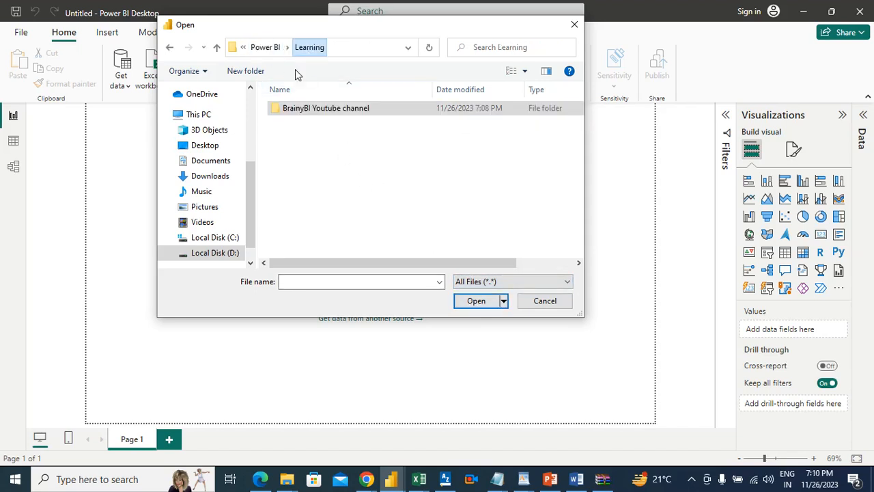
double_click(321, 110)
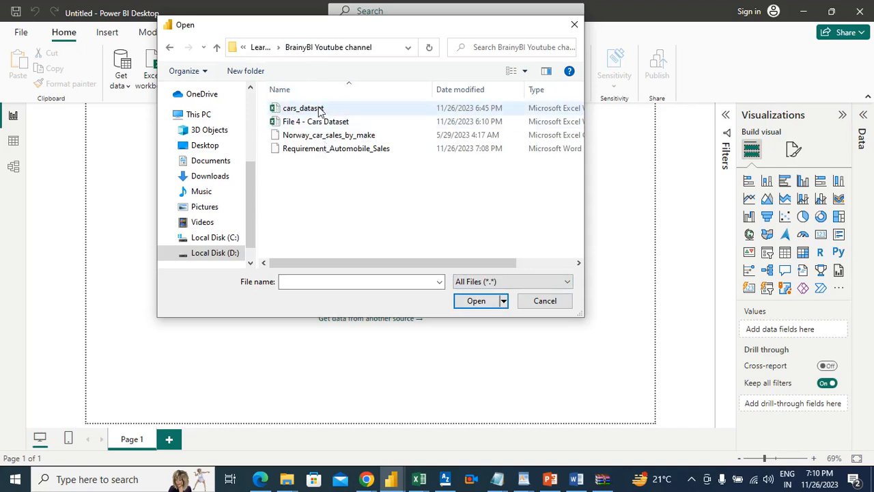
left_click(321, 109)
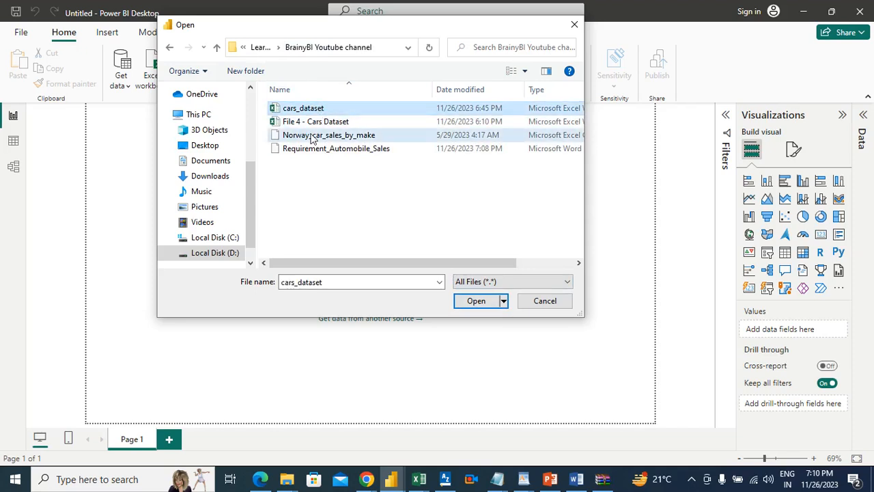
left_click(312, 137)
left_click(307, 111)
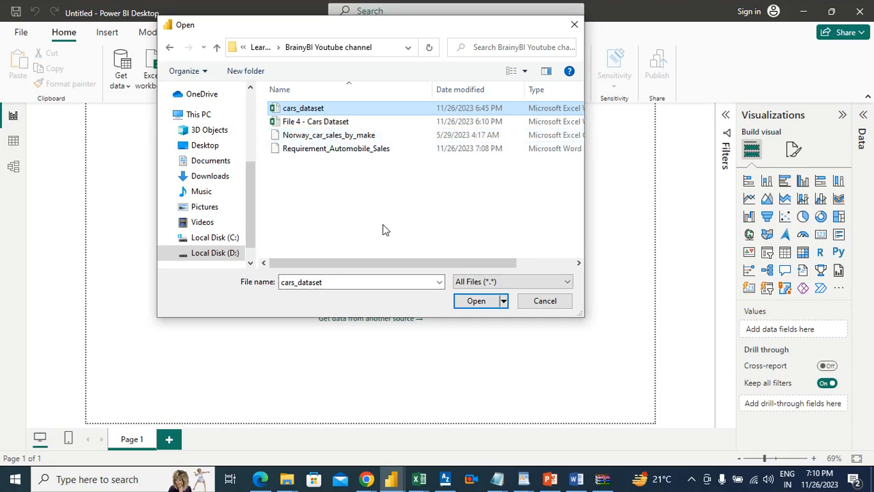
left_click(475, 305)
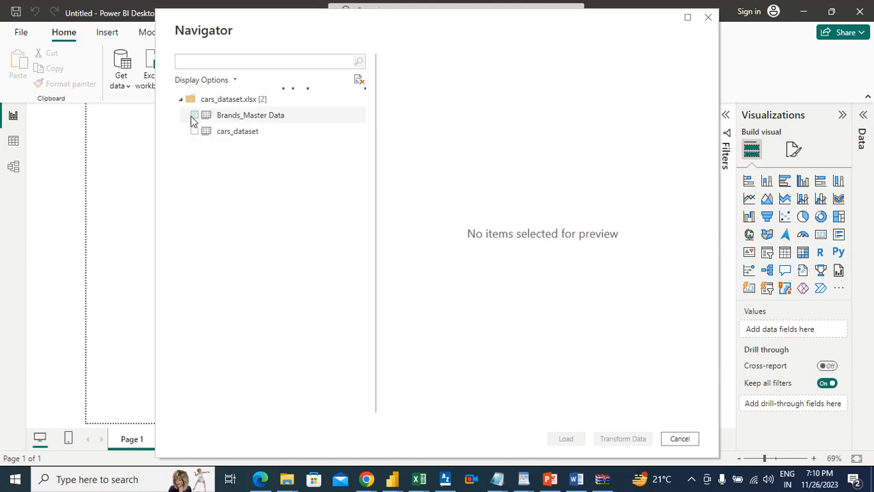
Select the Brands_Master Data and cars_dataset sheets, preview both, and open them for transformation in Power Query
left_click(193, 117)
left_click(195, 132)
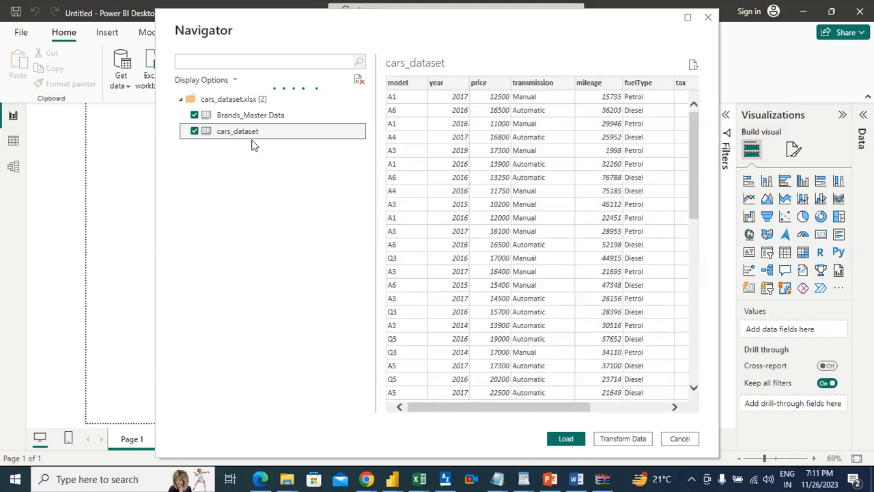
left_click(261, 116)
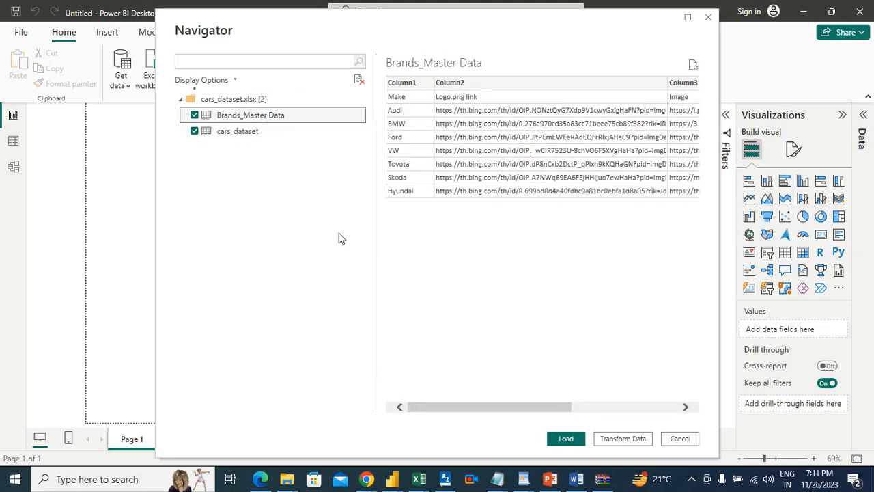
left_click(621, 440)
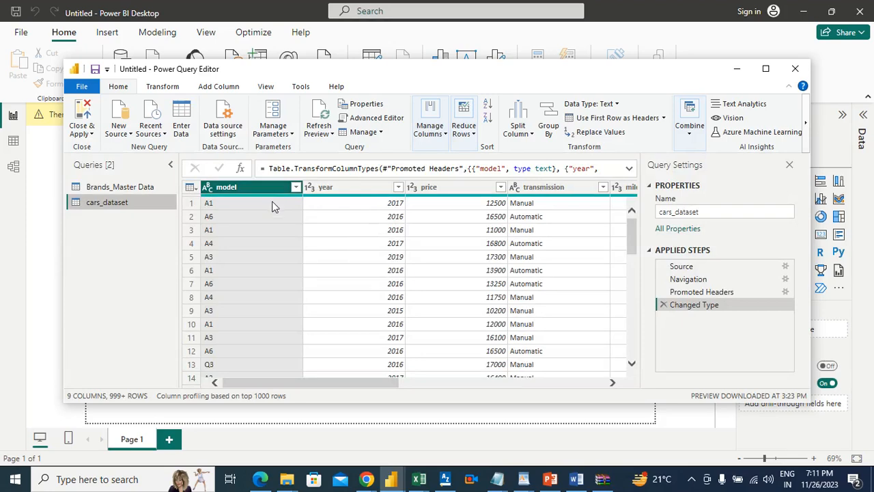
Promote the first row of Brands_Master Data to headers, and apply the query changes to the report
left_click(145, 187)
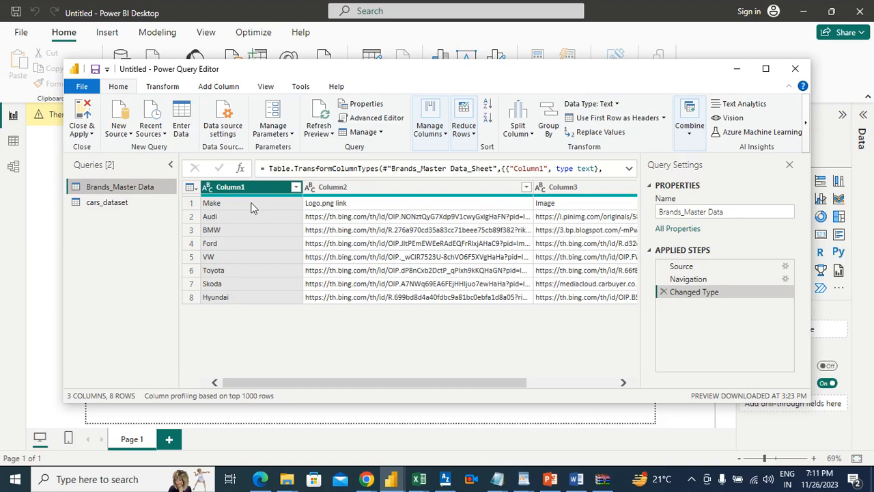
left_click(601, 119)
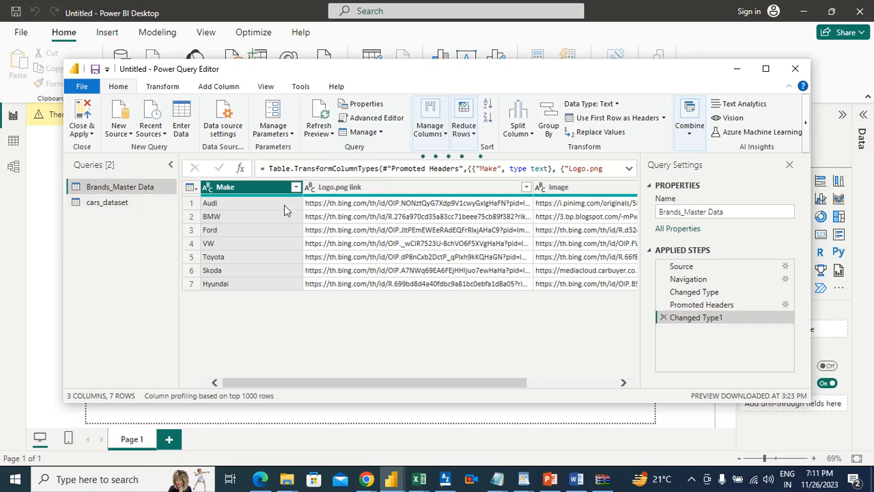
left_click(79, 126)
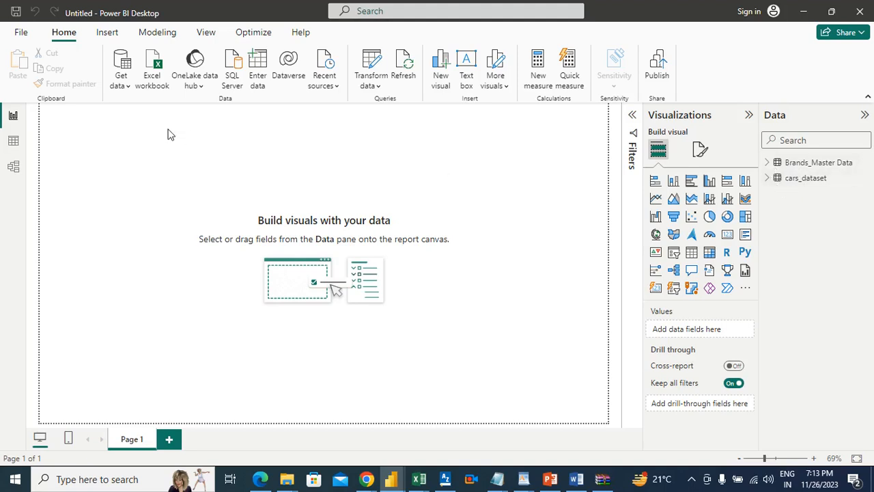
Import the Norway_car_sales_by_make CSV file with all file types shown, and load its data directly
left_click(120, 77)
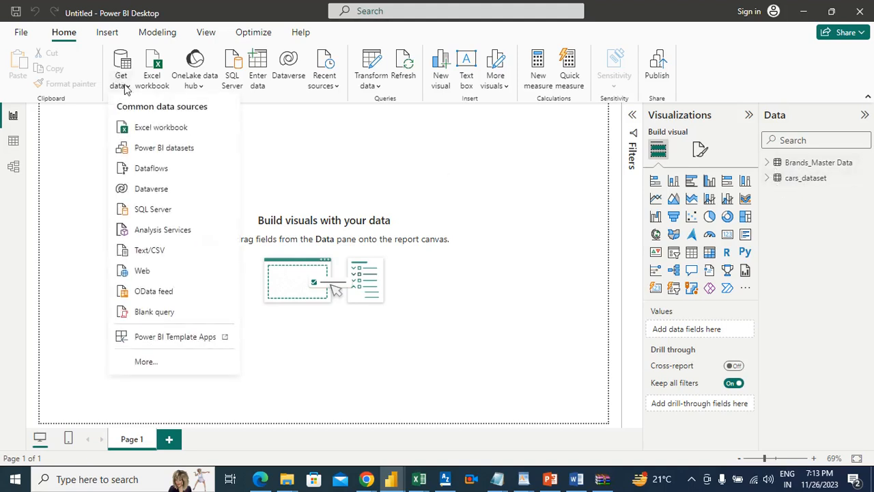
left_click(145, 129)
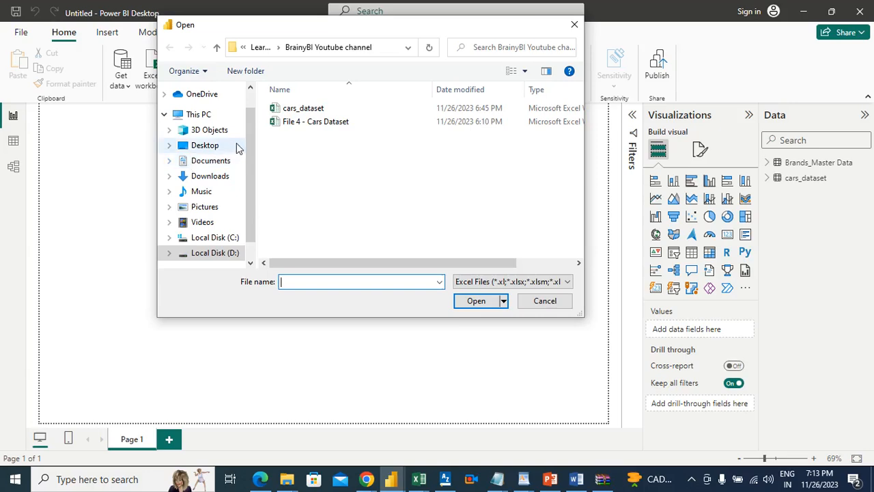
left_click(478, 281)
left_click(476, 303)
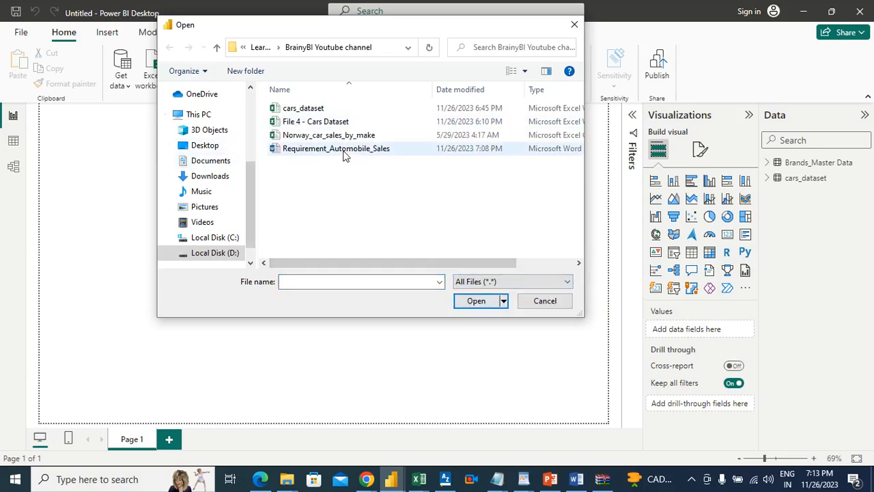
left_click(338, 135)
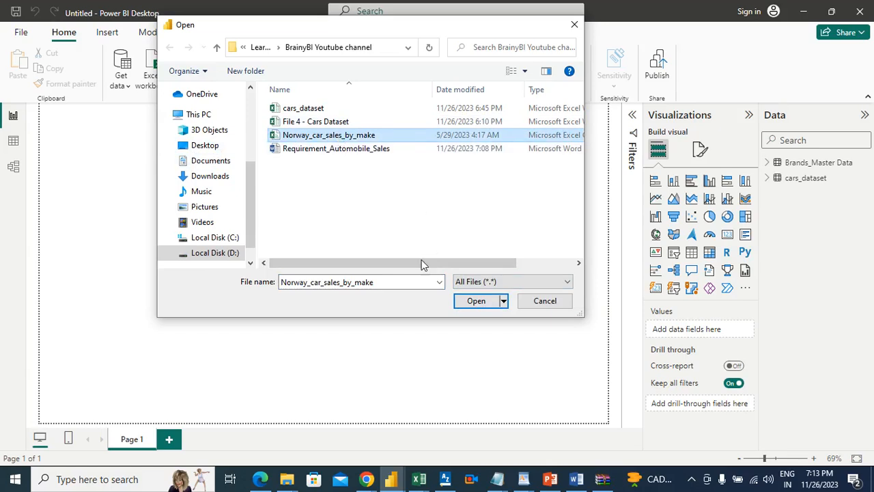
left_click(478, 301)
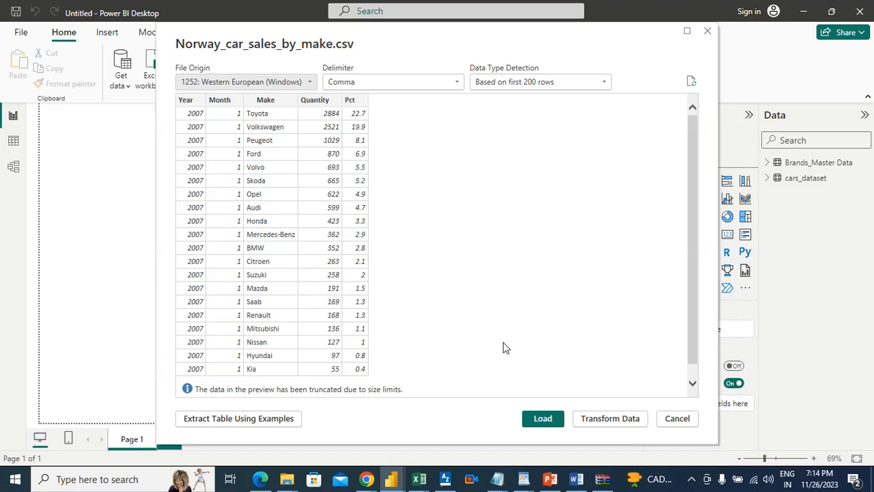
left_click(544, 419)
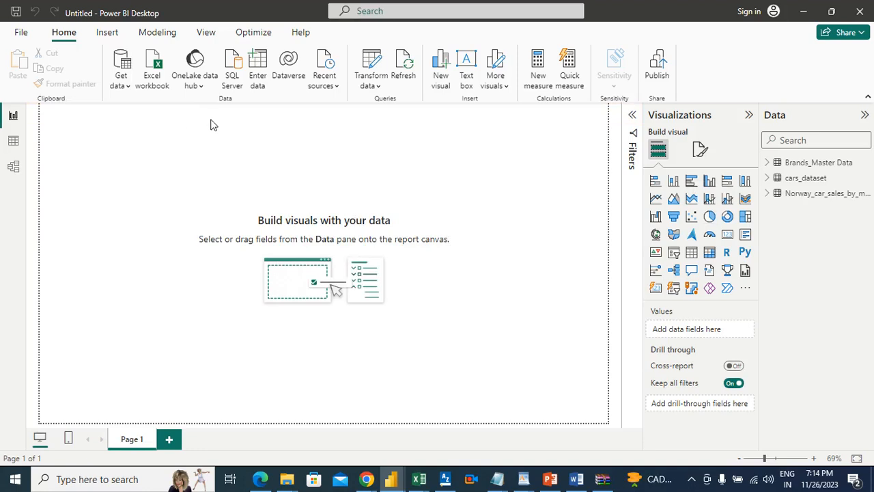
Set the report page's wallpaper color to the dark pink #a8337d (Theme color 5, 25% darker)
left_click(700, 151)
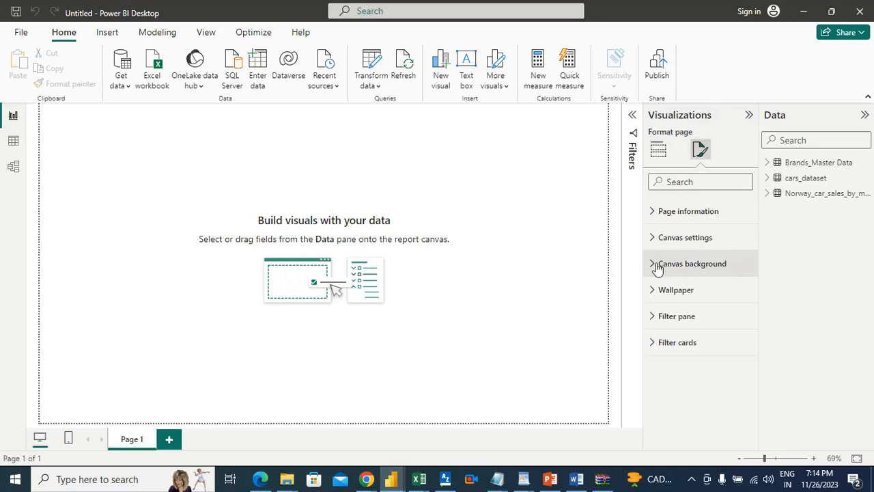
left_click(654, 289)
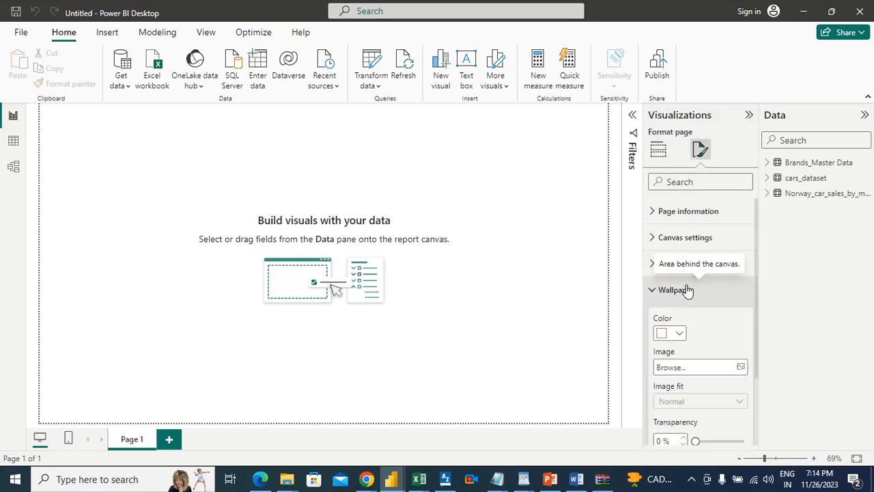
left_click(681, 334)
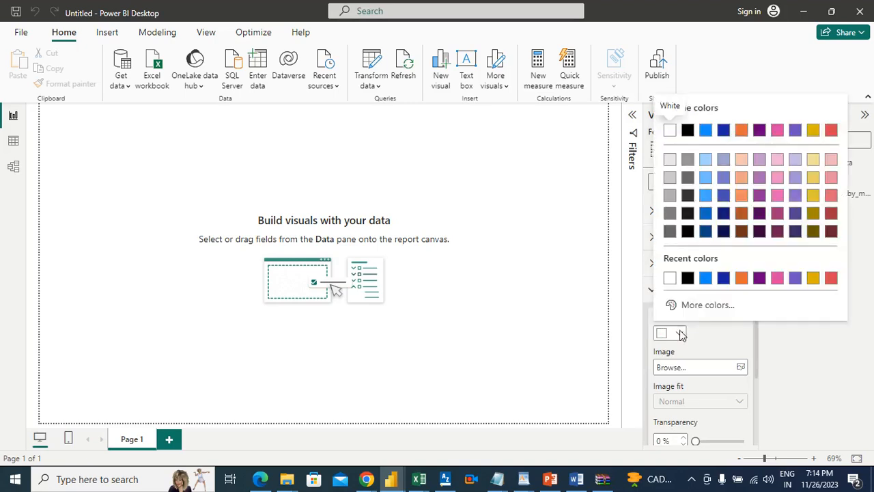
left_click(780, 217)
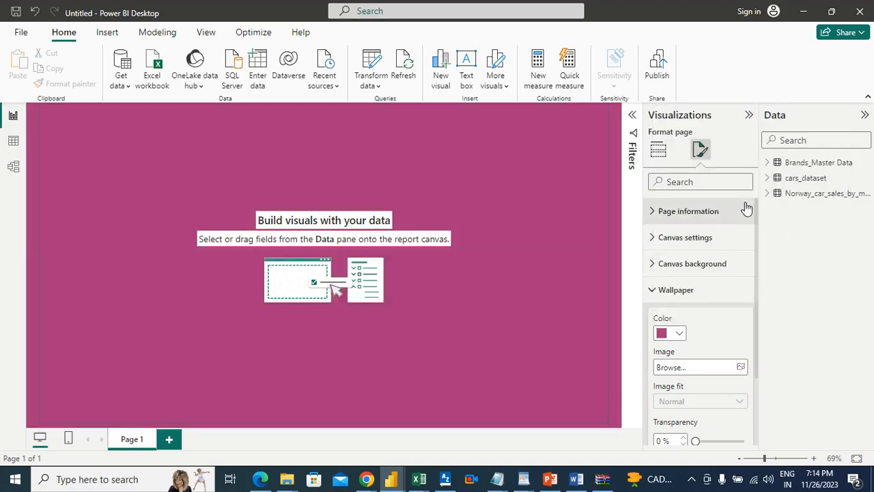
left_click(566, 232)
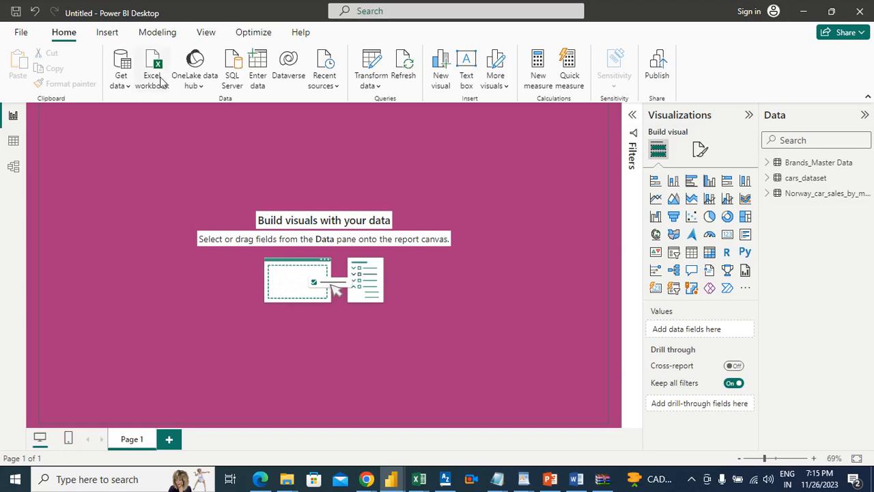
Insert a rectangle shape and resize it into a thin banner spanning the full width of the page's upper edge
left_click(108, 34)
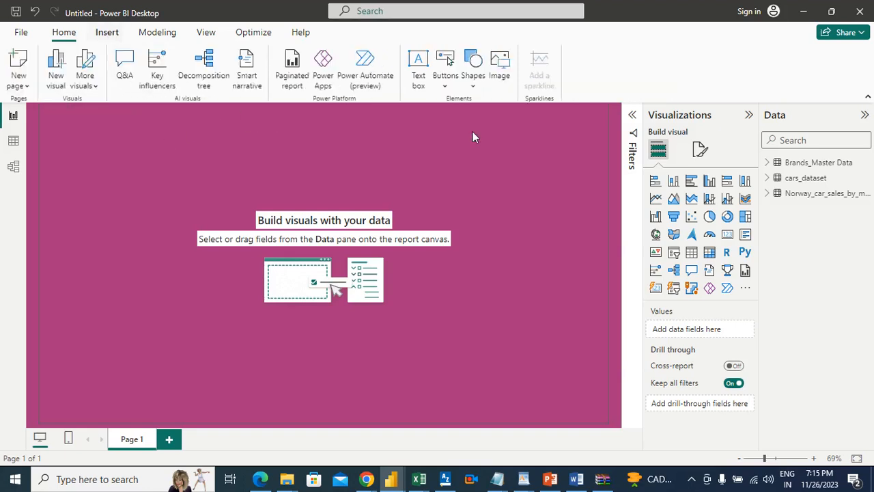
left_click(473, 86)
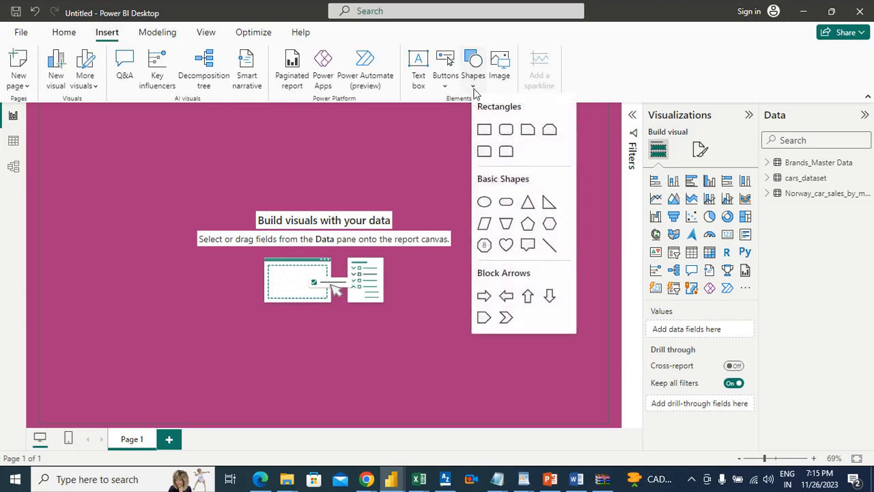
left_click(484, 129)
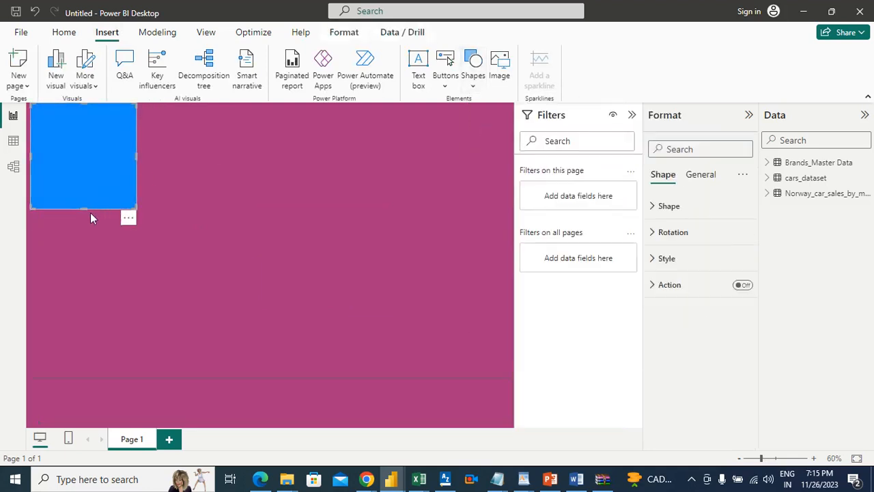
left_click_drag(86, 209, 514, 140)
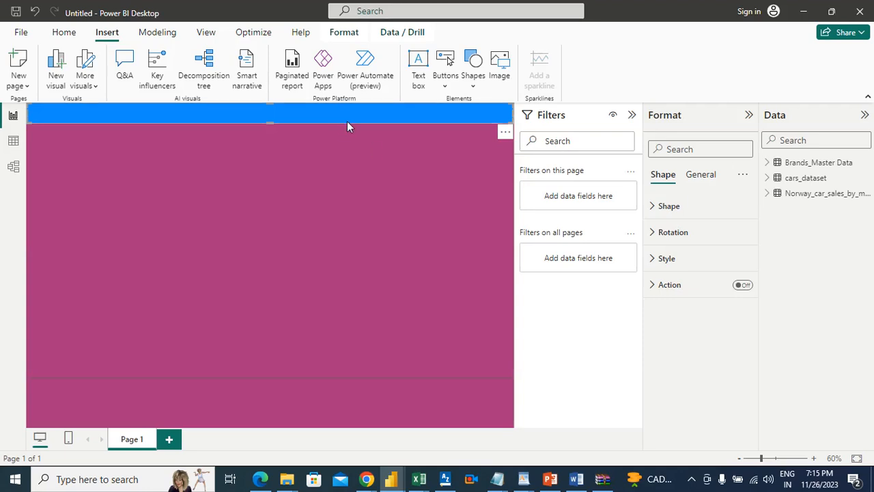
left_click(347, 164)
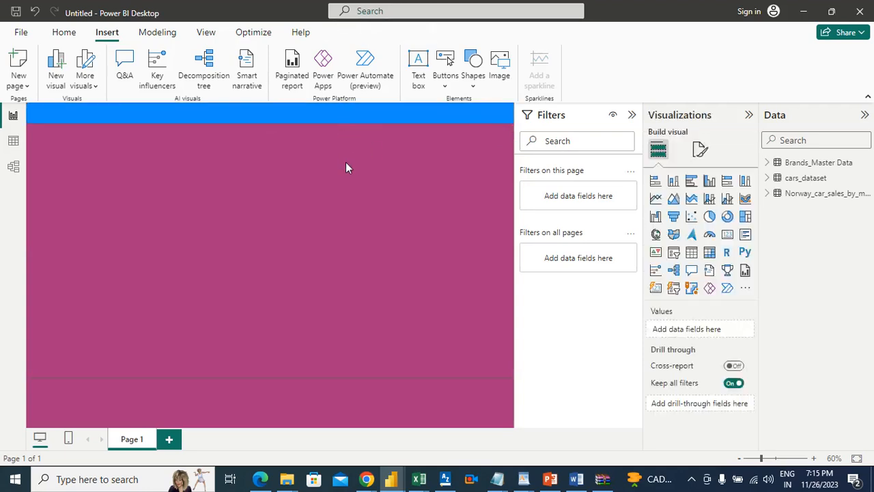
Turn on the banner shape's text and enter the title "NORWAY CAR SALES ANALYSIS"
left_click(346, 121)
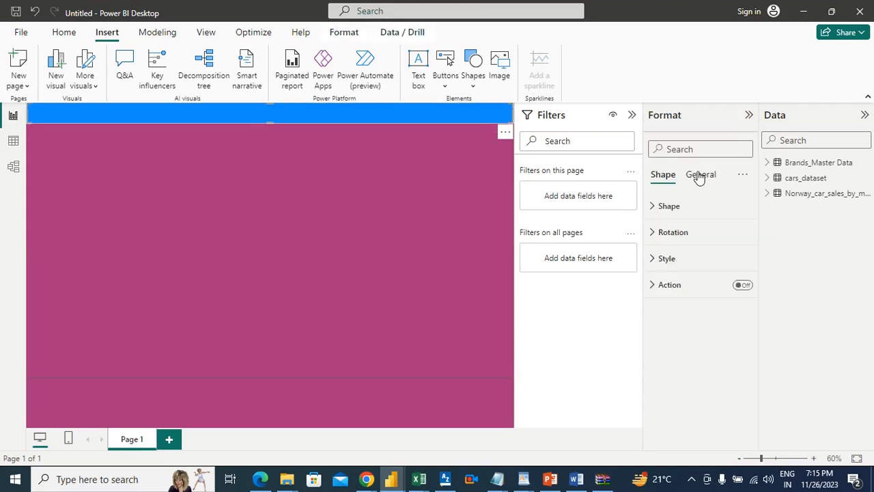
left_click(665, 258)
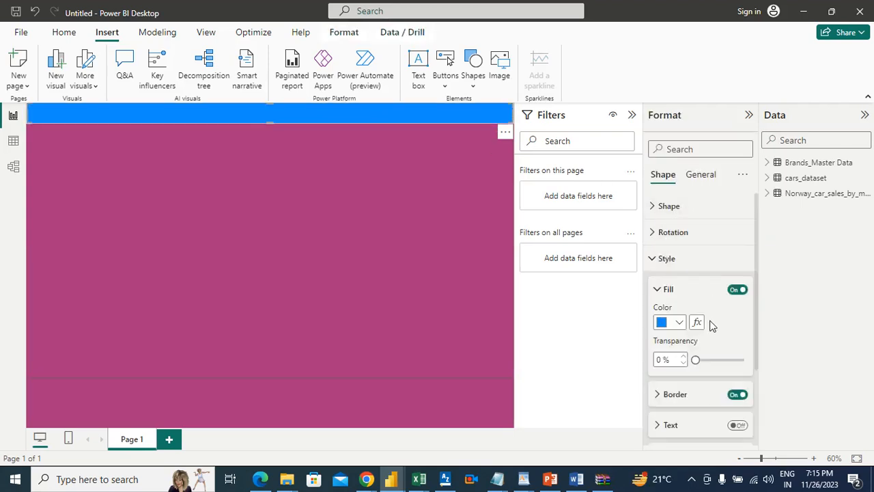
left_click(739, 425)
scroll(753, 320, "down", 3)
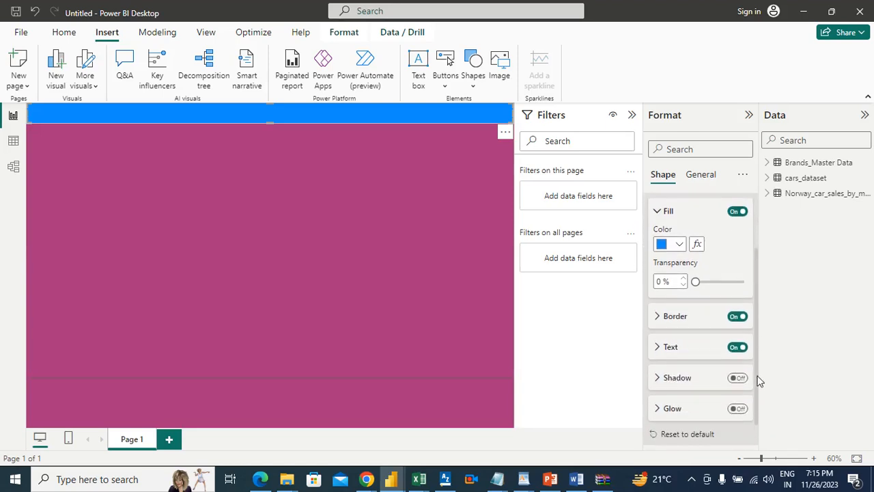
left_click(661, 348)
left_click_drag(757, 271, 762, 311)
left_click(669, 282)
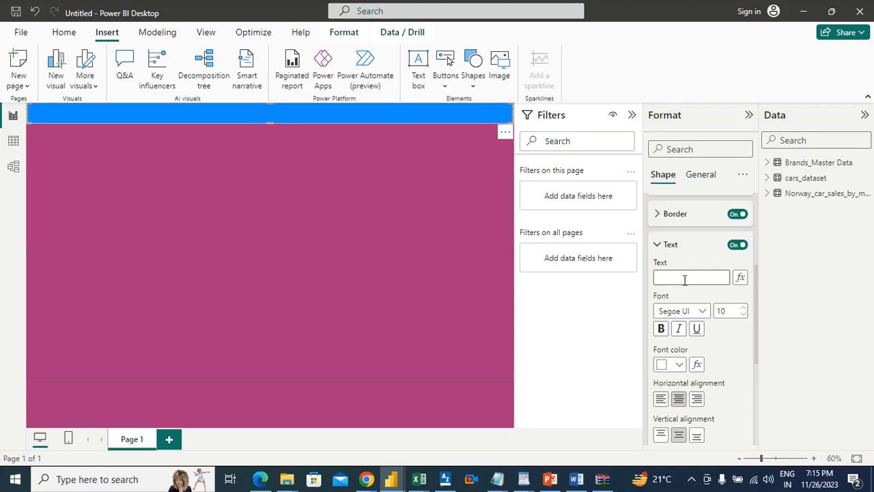
type("norwy")
key("BackSpace")
key("BackSpace")
key("BackSpace")
key("BackSpace")
type("ORWAY CAR")
type(" SALES")
type(" ANALYSIS")
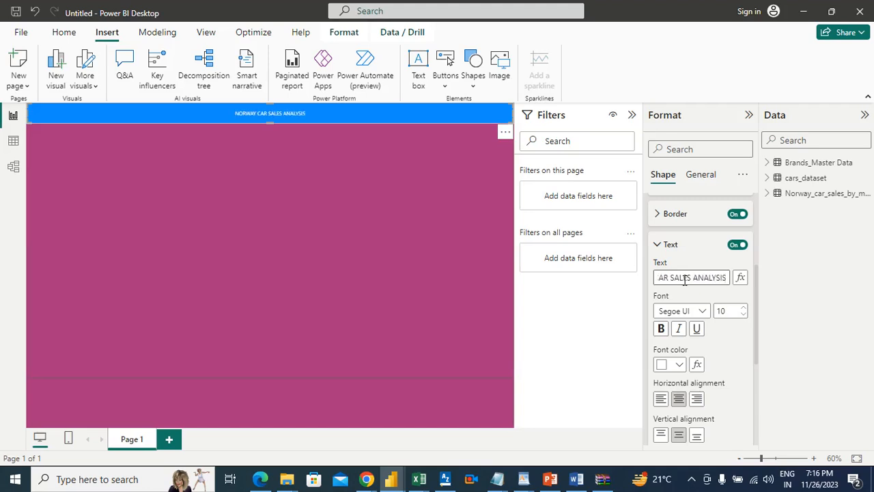
Set the banner title's font to Arial Black at size 33
left_click(703, 317)
left_click(703, 315)
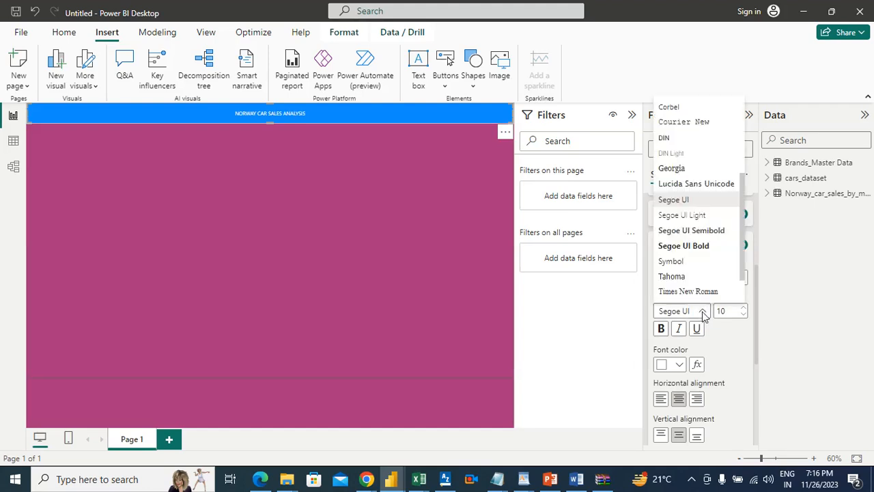
scroll(744, 216, "up", 5)
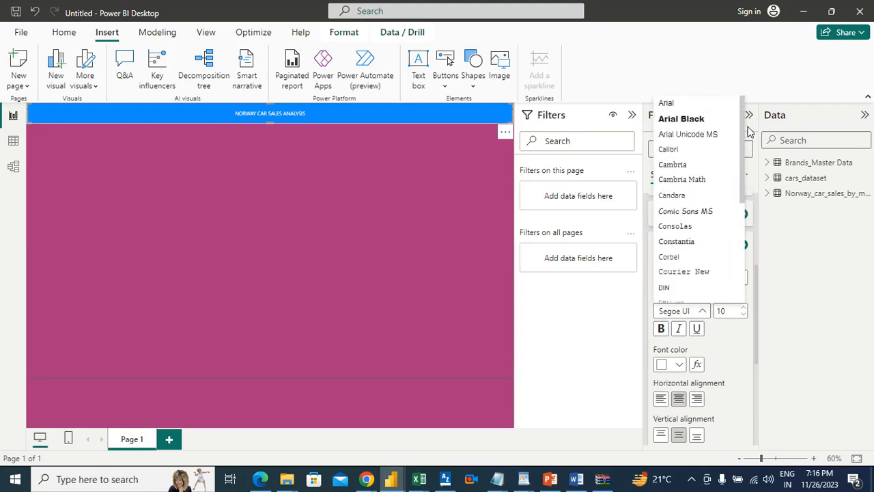
left_click(685, 120)
left_click(745, 308)
left_click(745, 308)
left_click(744, 308)
left_click(745, 308)
left_click(745, 308)
left_click(745, 308)
left_click(745, 308)
left_click(745, 308)
left_click(745, 308)
left_click(745, 308)
left_click(745, 308)
left_click(745, 308)
left_click(745, 308)
left_click(745, 308)
left_click(745, 308)
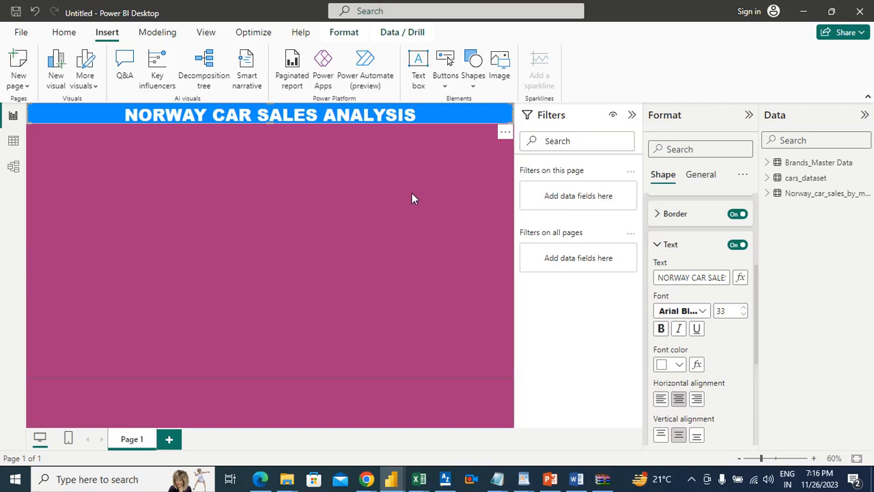
key("Escape")
Make the title banner slightly taller by extending its lower edge
left_click(378, 124)
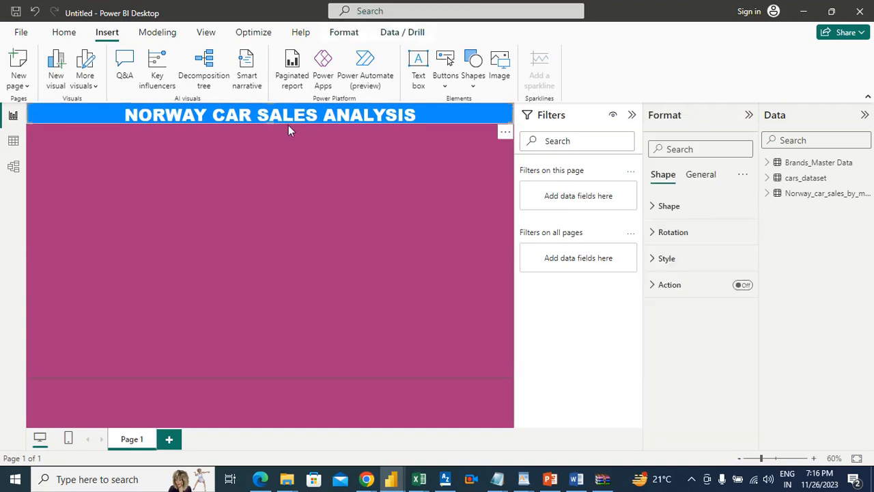
left_click_drag(269, 124, 269, 127)
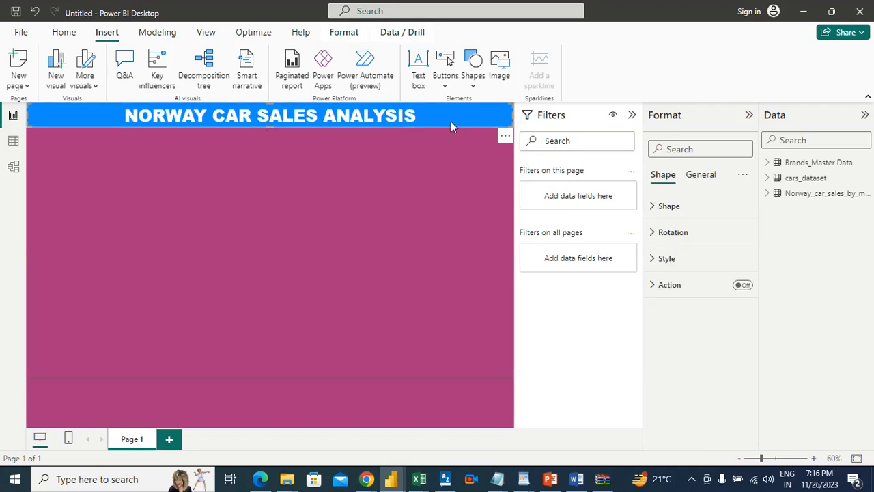
left_click(451, 165)
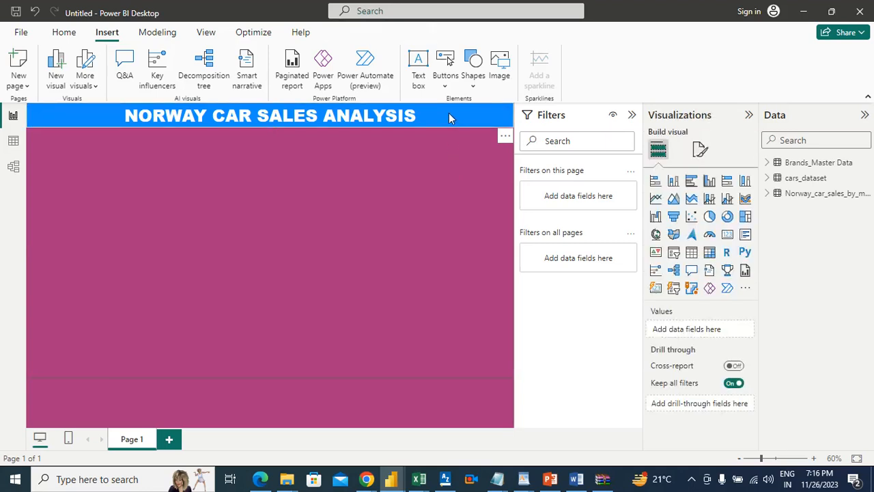
Set the title banner's fill to the custom dark green #0BA43B
left_click(449, 118)
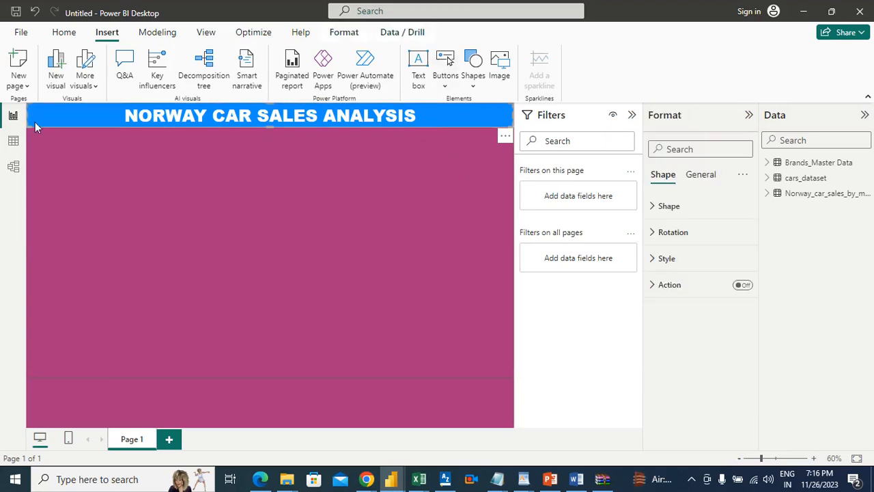
left_click(681, 265)
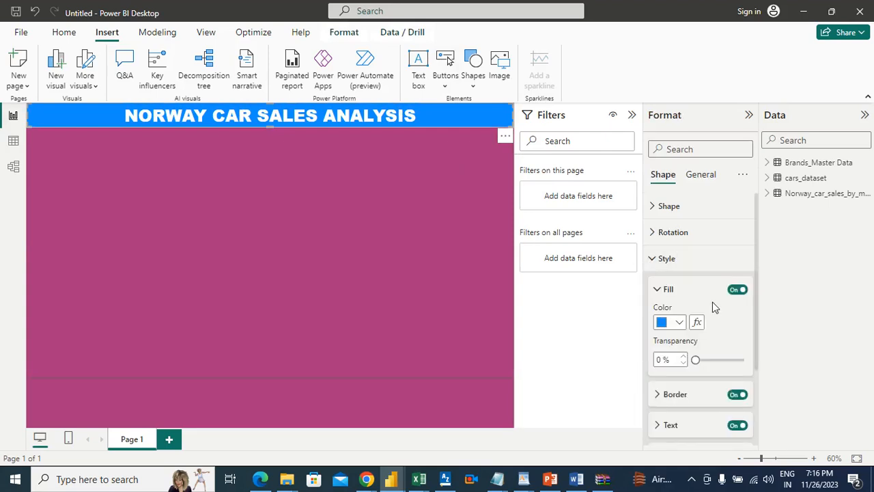
left_click(681, 323)
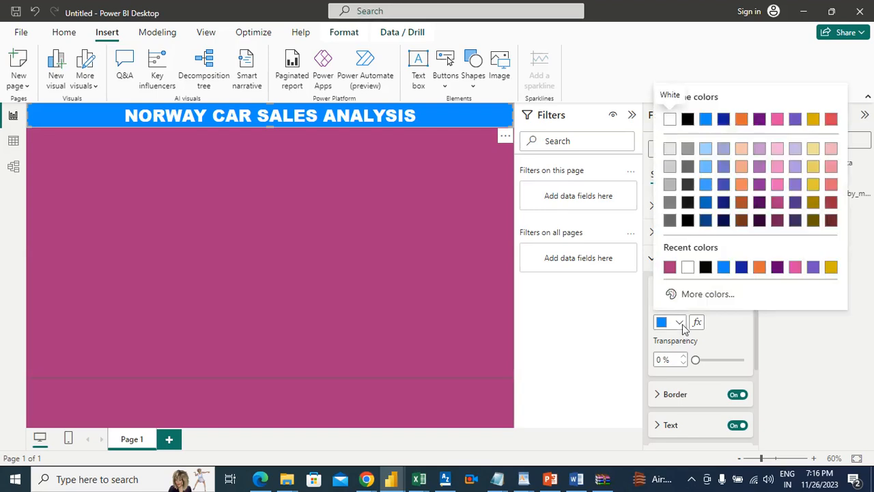
left_click(700, 298)
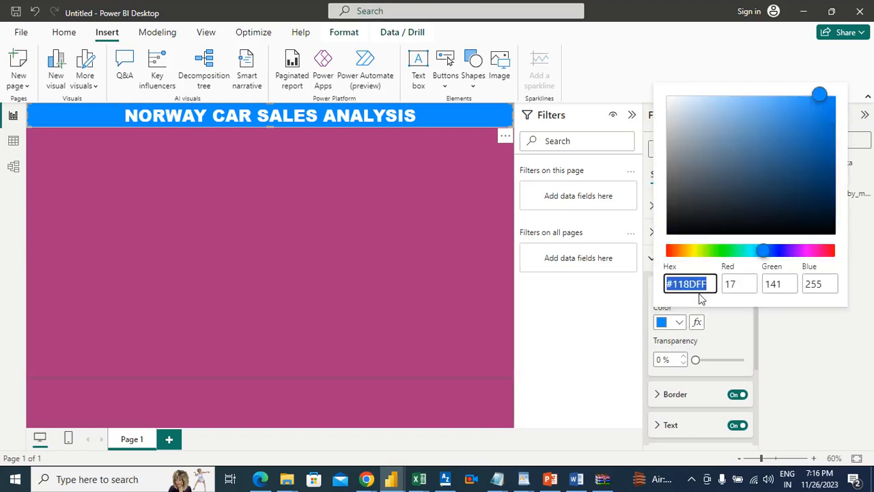
left_click(731, 250)
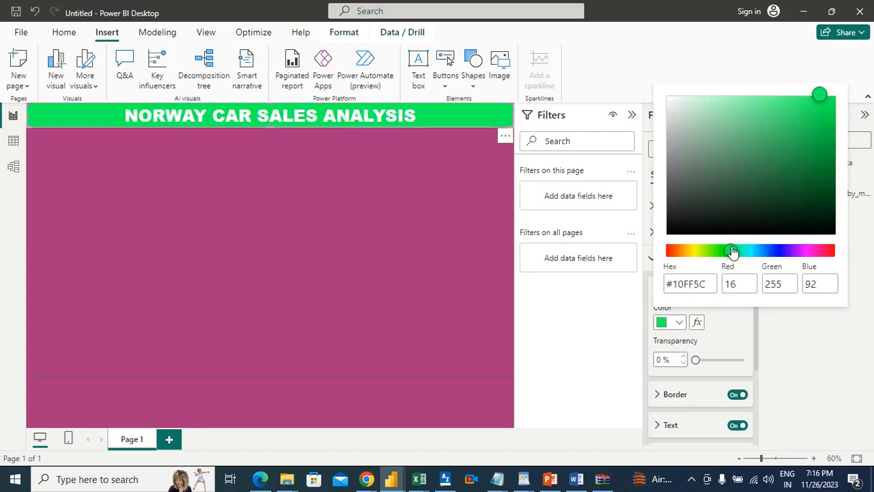
left_click_drag(824, 114, 825, 149)
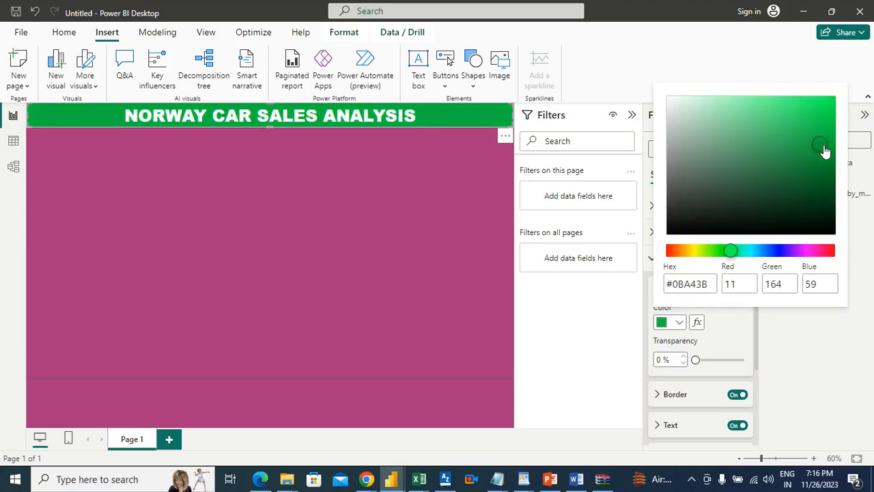
left_click(732, 343)
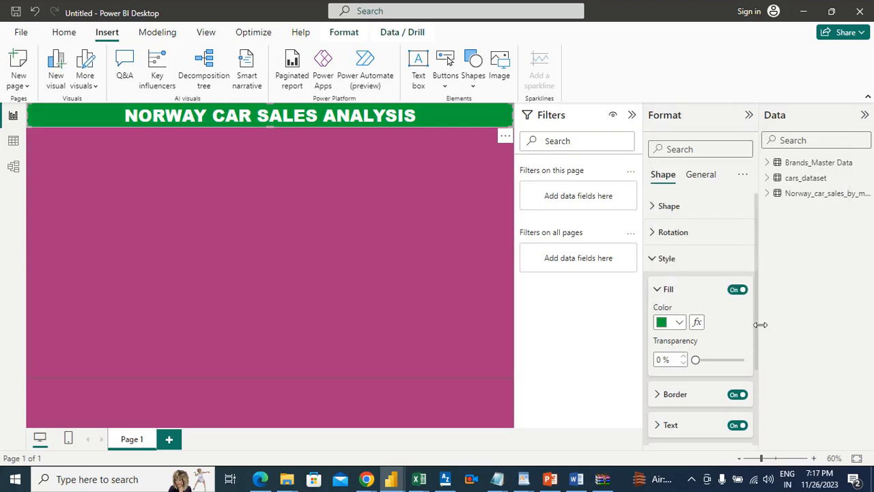
Change the banner title's font color to black
scroll(758, 324, "down", 1)
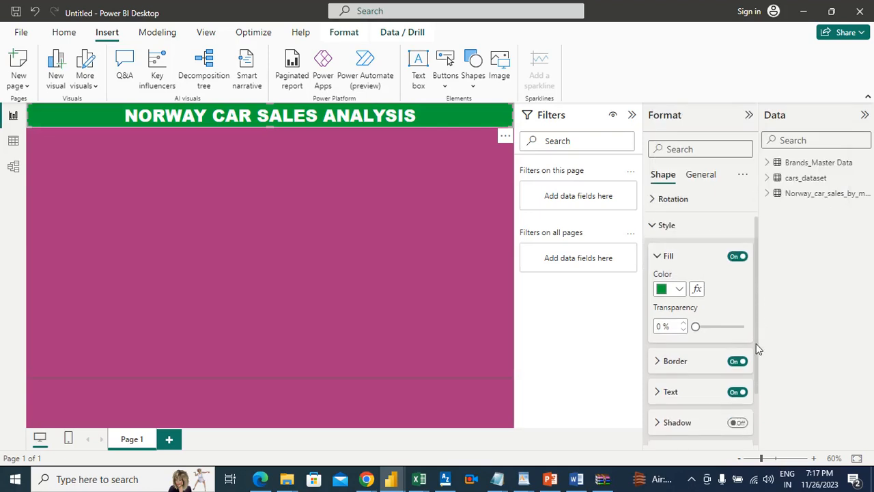
left_click(668, 389)
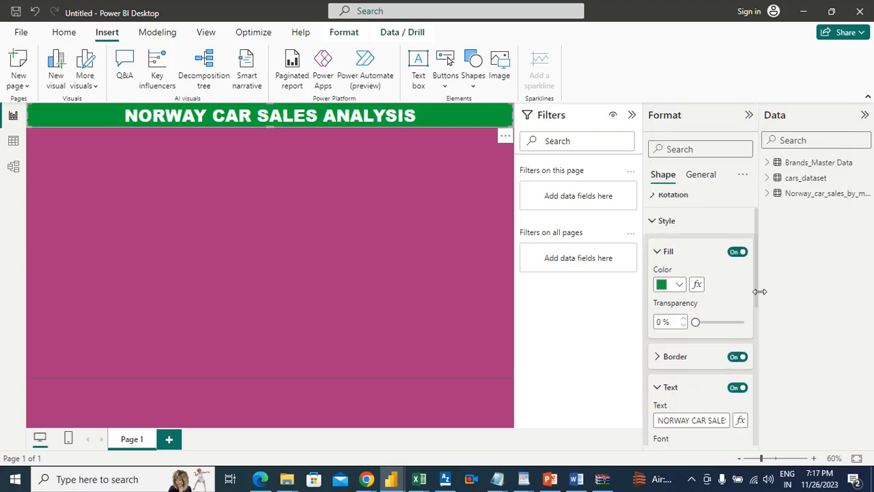
left_click_drag(757, 305, 757, 361)
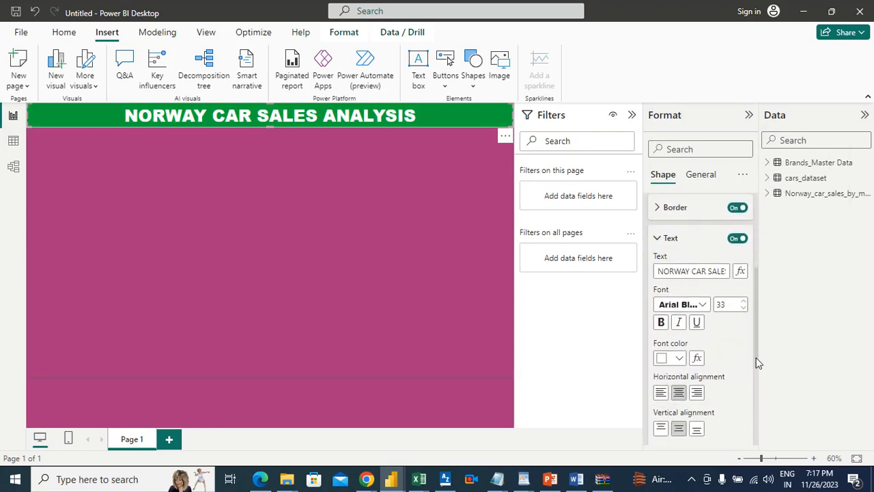
left_click(673, 350)
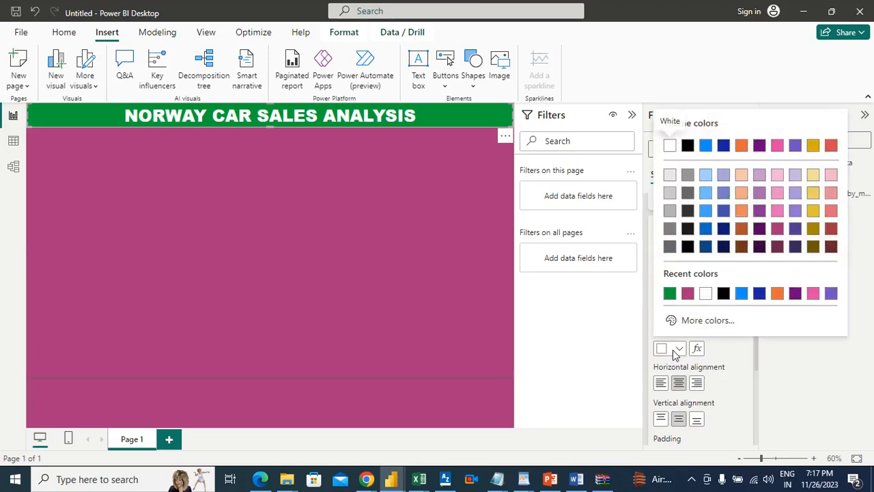
left_click(724, 294)
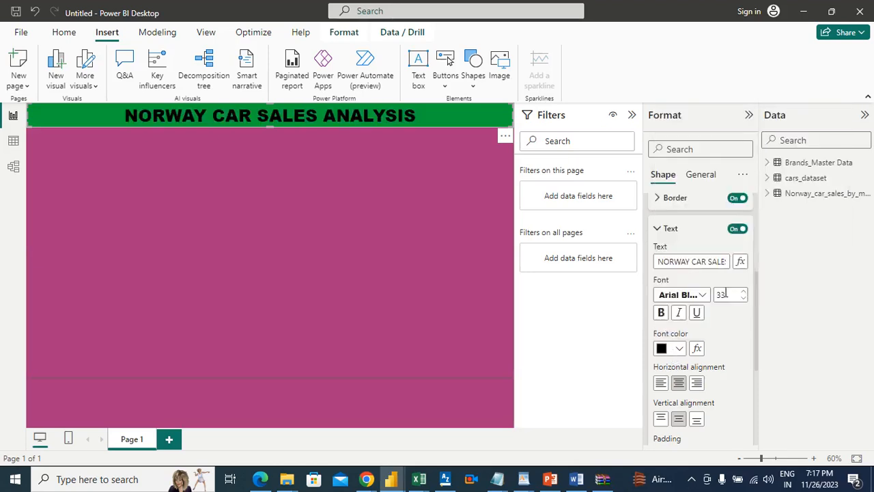
left_click(388, 218)
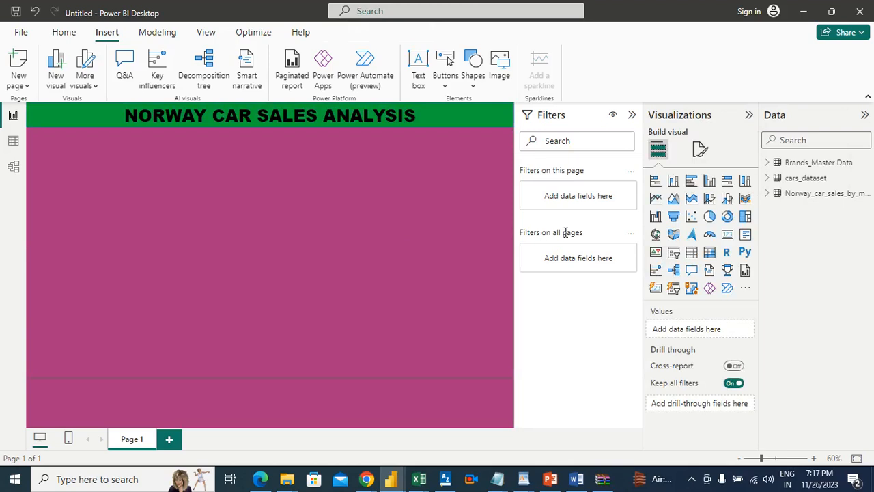
Insert a card visual and shrink it to about a quarter of the page width, just below the banner at the page's left edge
left_click(727, 234)
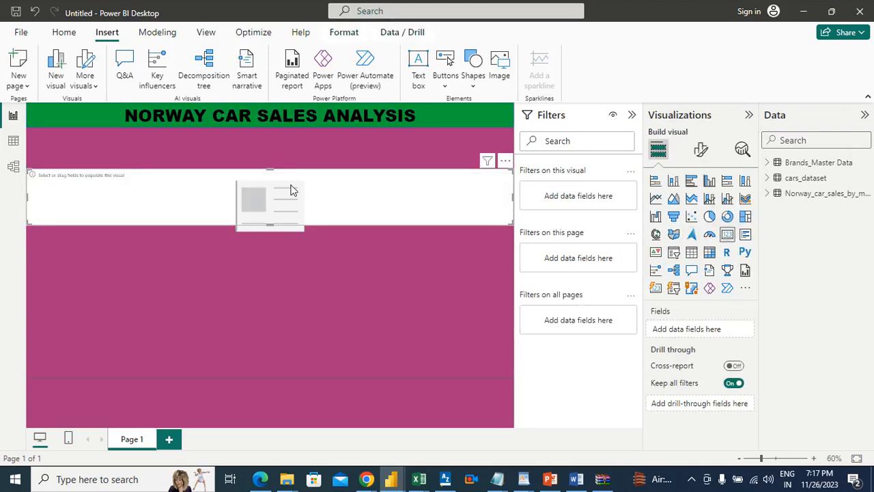
left_click_drag(296, 183, 293, 170)
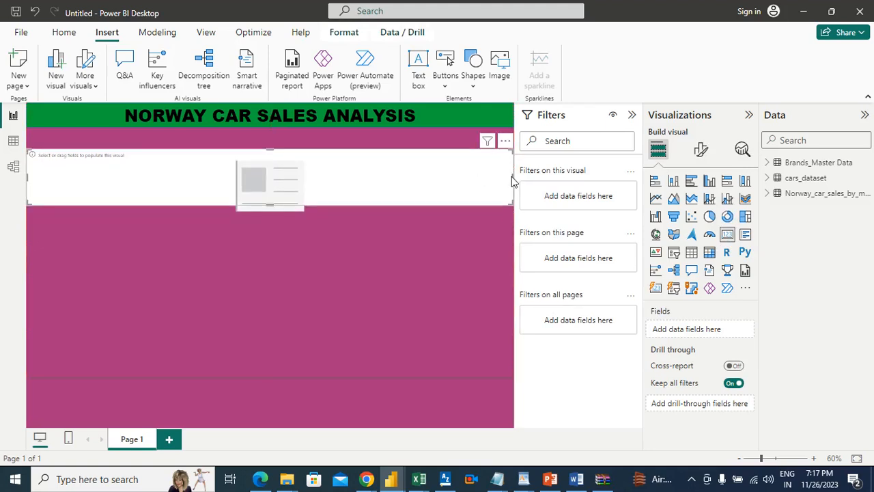
left_click_drag(512, 176, 148, 166)
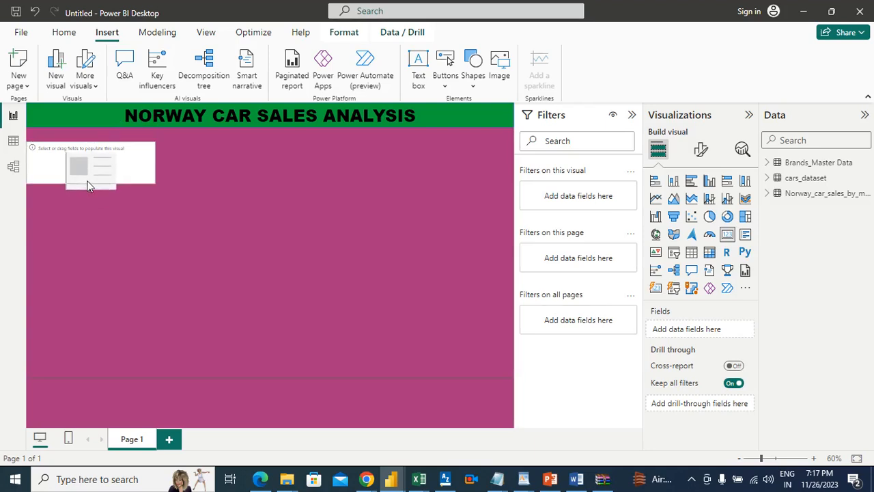
left_click_drag(140, 169, 136, 164)
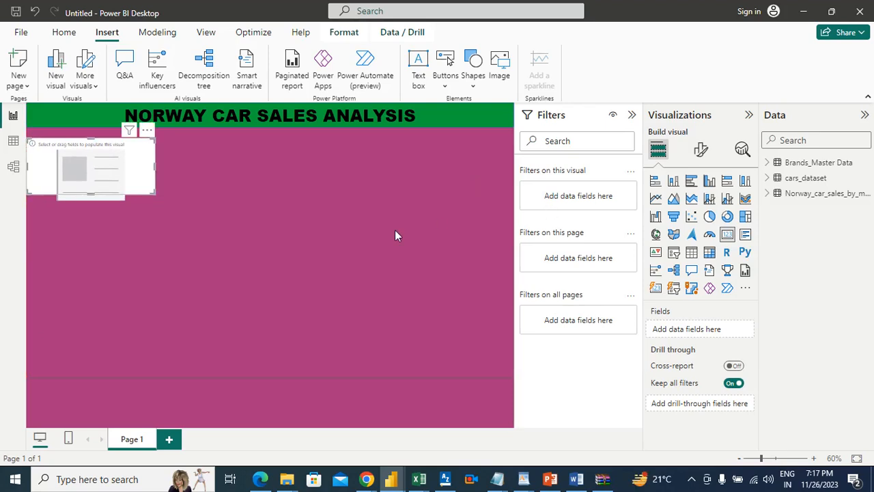
Add the Quantity field from the Norway_car_sales_by_make table to the card
left_click(770, 181)
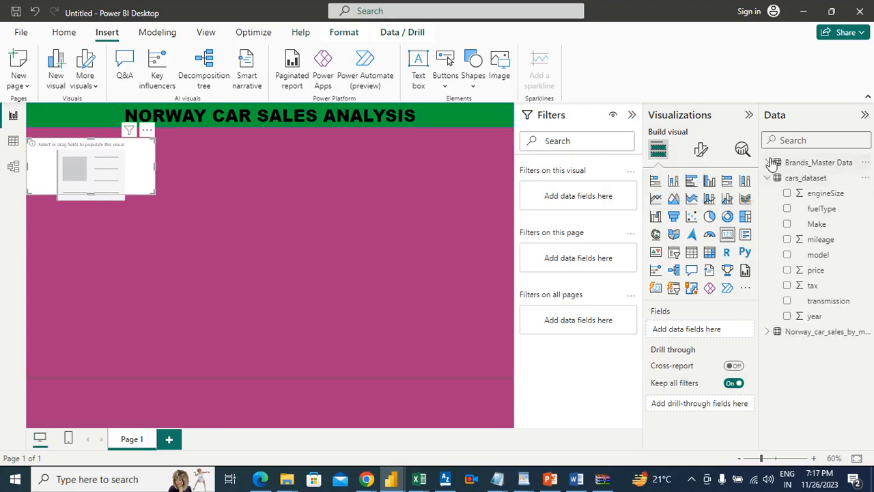
left_click(766, 333)
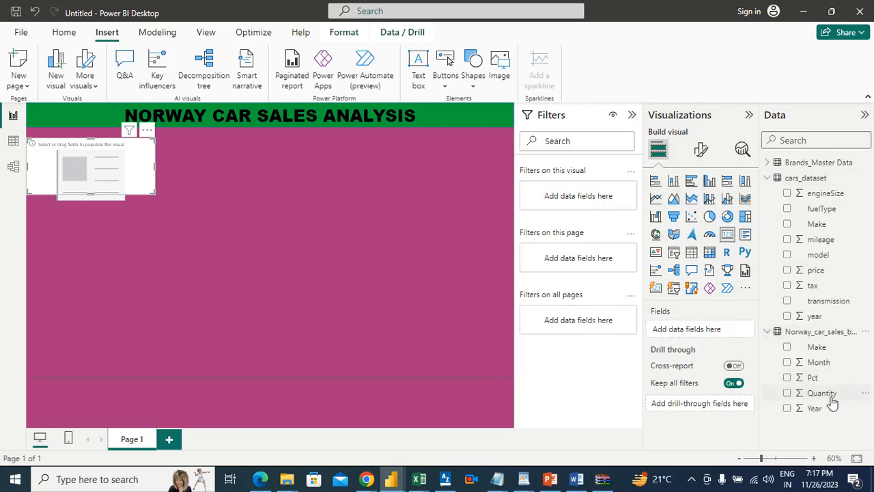
left_click_drag(832, 399, 724, 333)
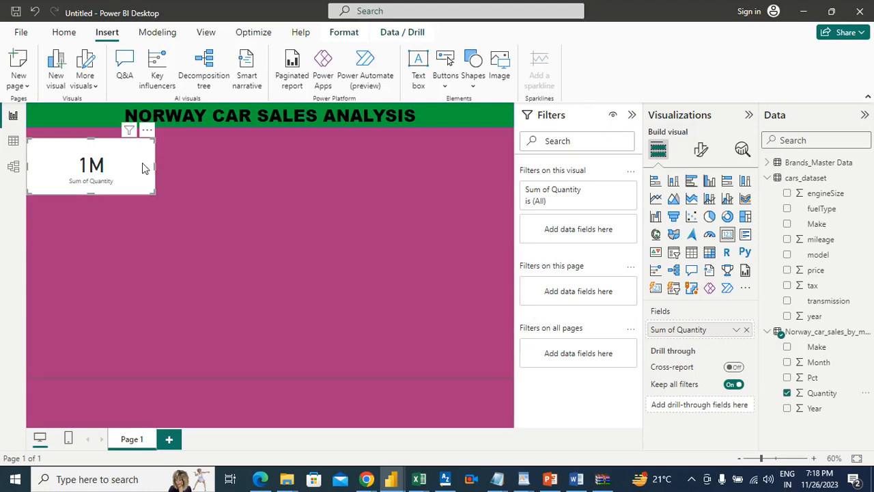
Set the display units of the card's callout value to Thousands
left_click(702, 153)
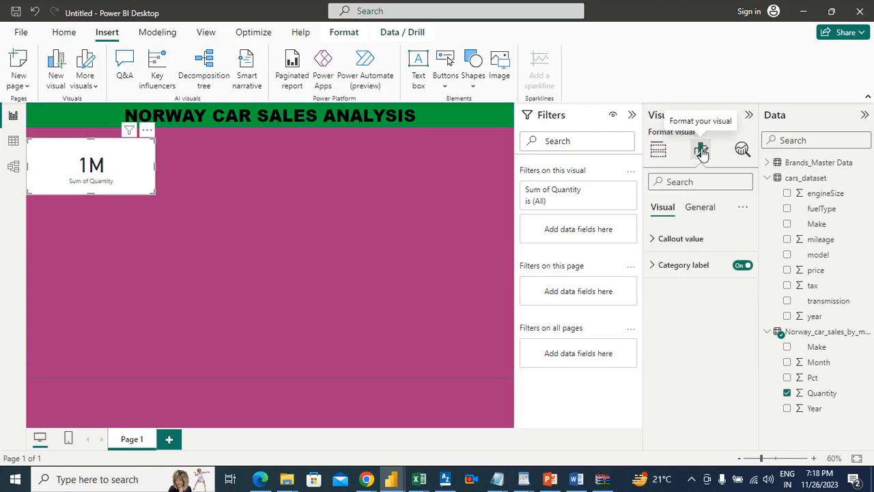
left_click(671, 239)
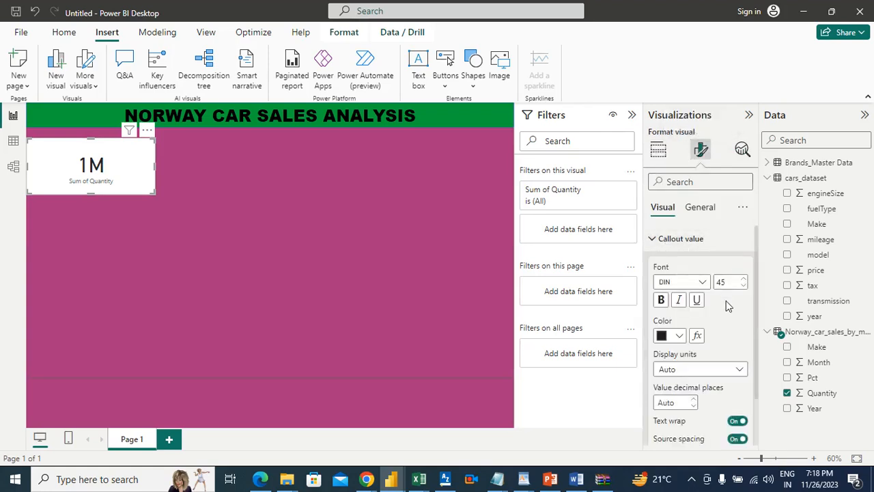
left_click(695, 372)
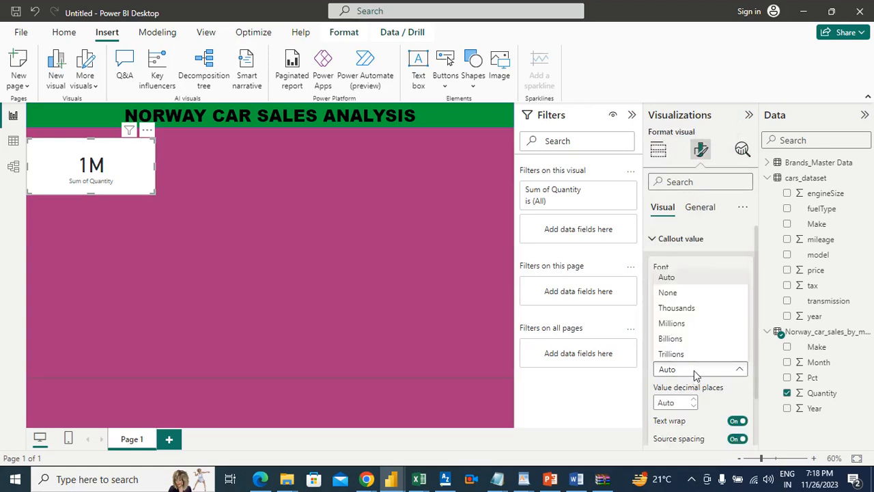
left_click(689, 309)
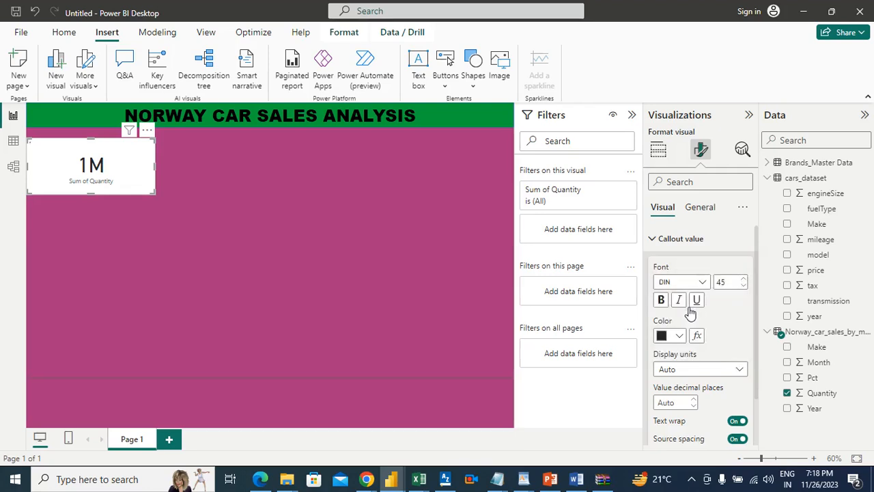
left_click(345, 282)
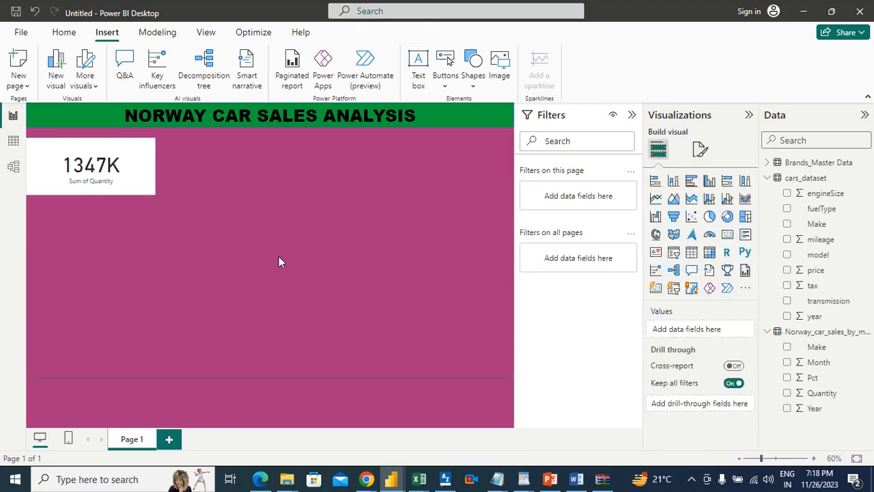
Insert a slicer, place it beside the quantity card, and extend it downward to roughly twice the card's height
mouse_move(117, 182)
left_click(674, 253)
left_click_drag(113, 232, 267, 148)
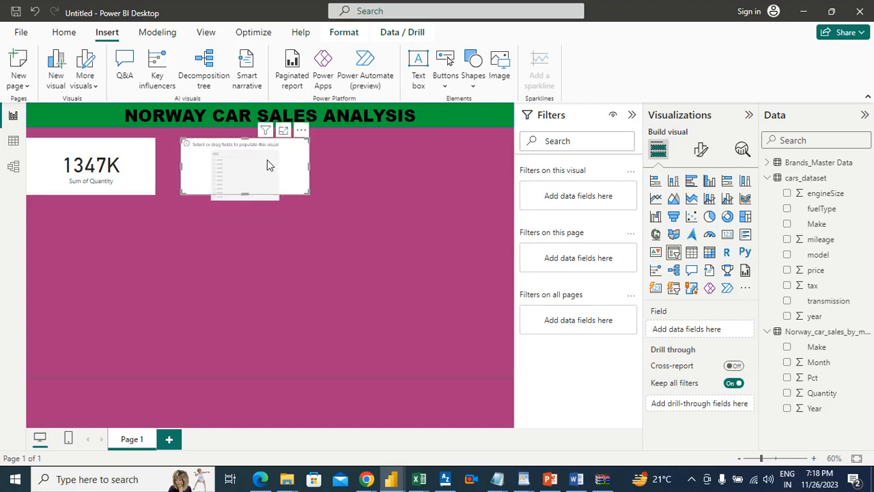
left_click_drag(243, 196, 254, 269)
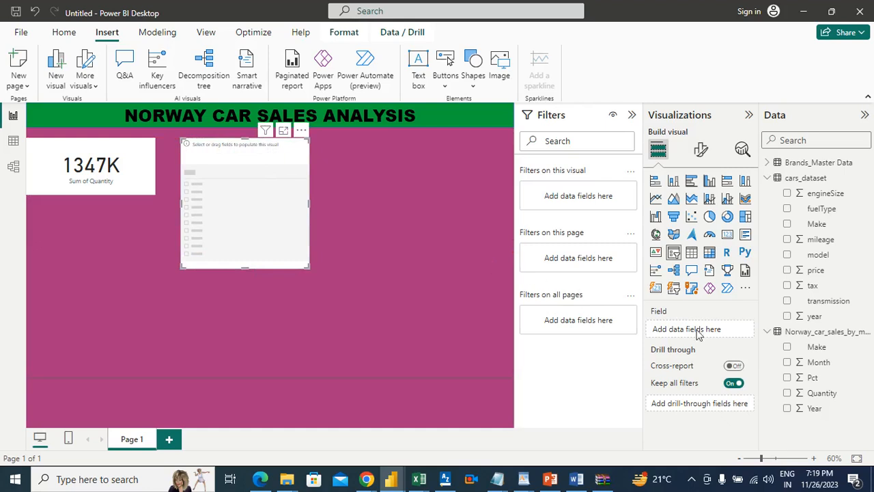
Add the Logo.png link field from the Brands_Master Data table to the slicer
left_click(800, 168)
left_click(769, 163)
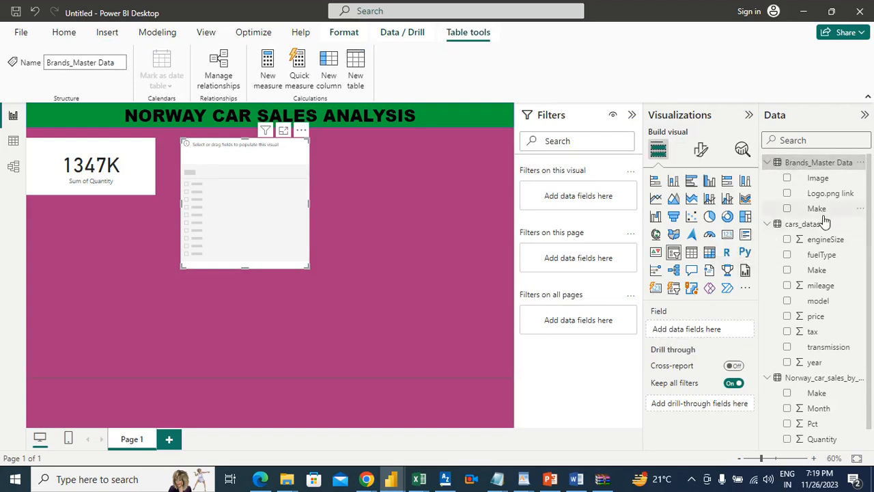
left_click_drag(823, 195, 717, 331)
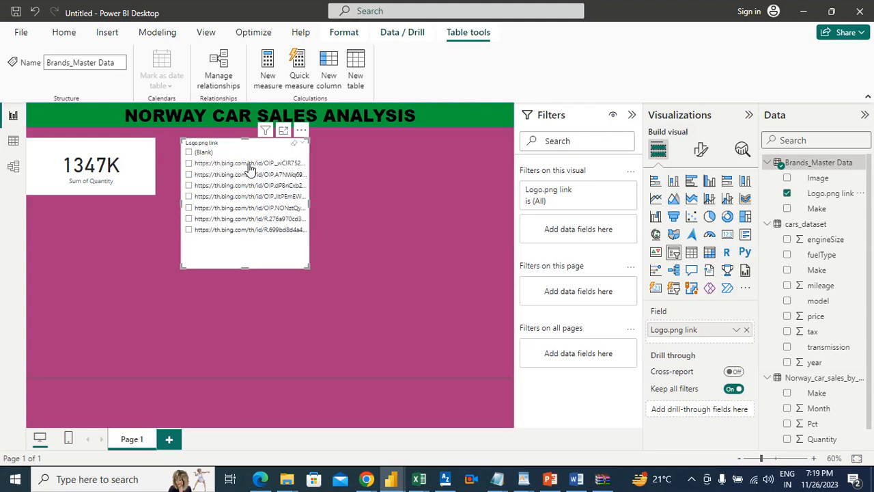
Set the data category of the Logo.png link column in the Brands_Master Data table to Image URL
left_click(15, 145)
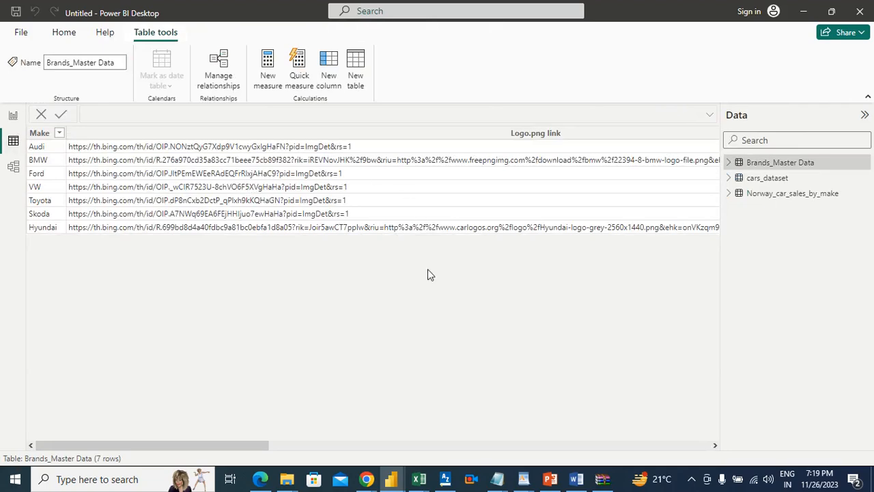
left_click_drag(228, 444, 203, 450)
left_click(456, 136)
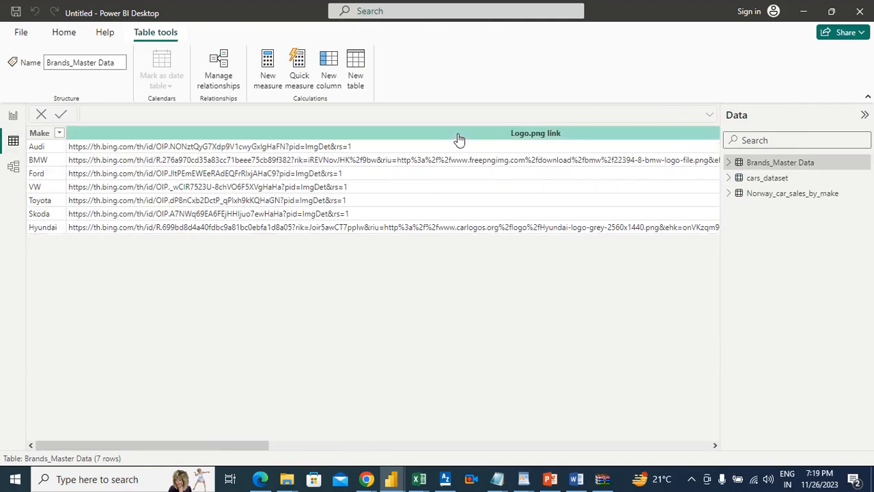
right_click(457, 134)
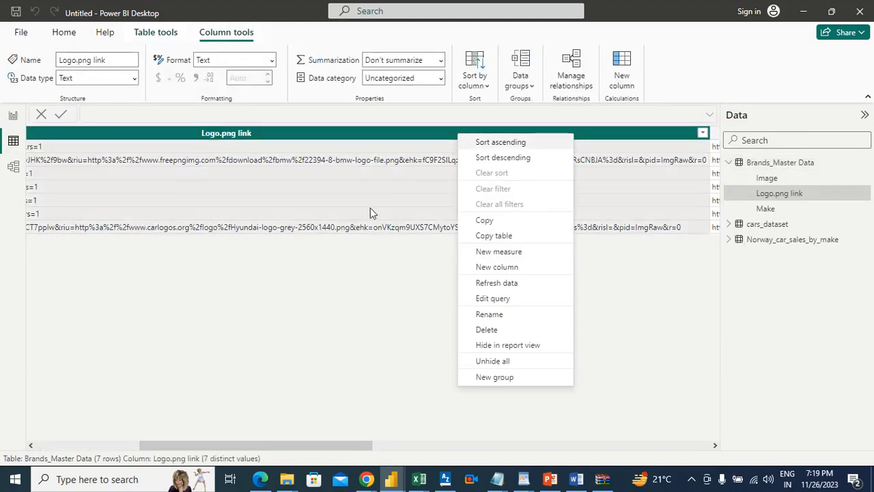
left_click(343, 279)
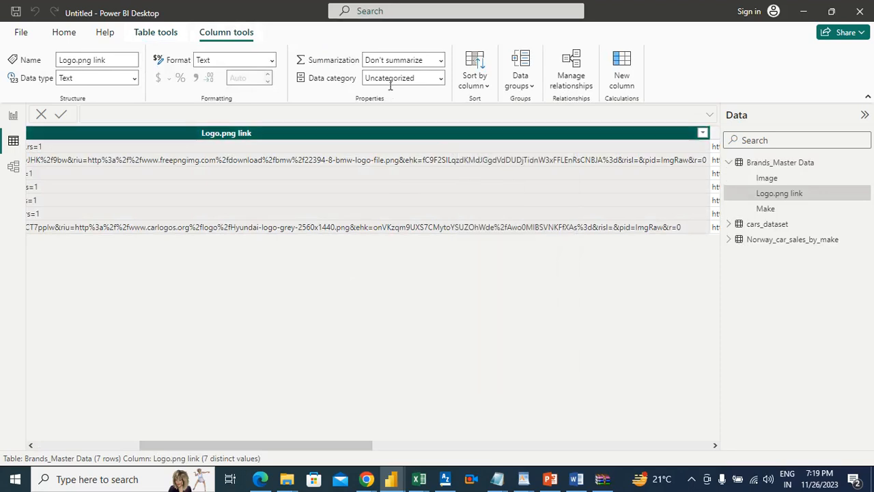
left_click(390, 79)
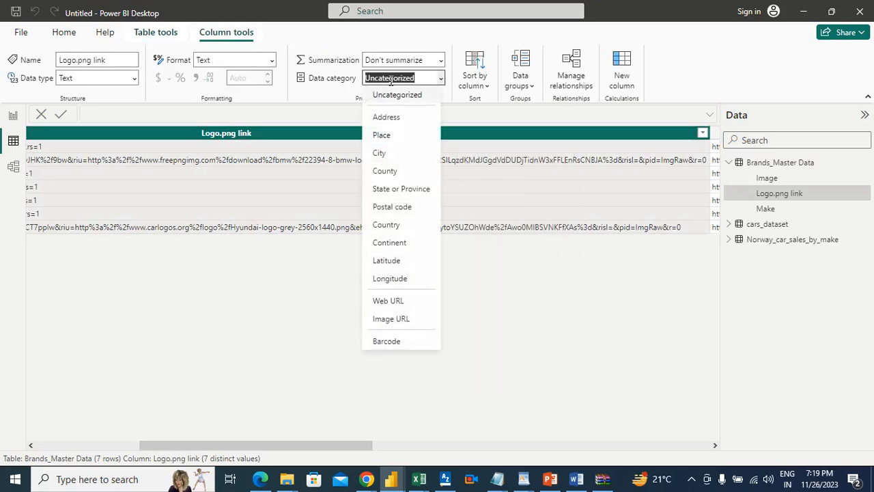
left_click(391, 319)
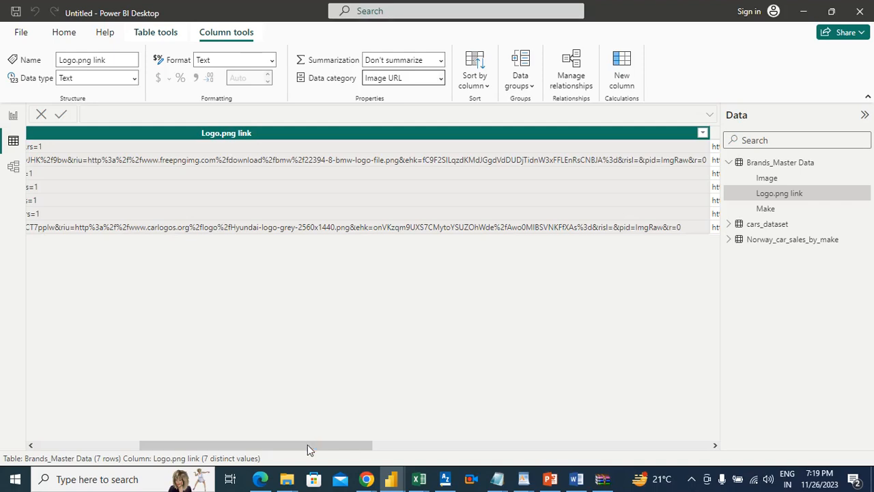
Set the data category of the Brands_Master Data table's Image column to Image URL and return to the report page
scroll(307, 444, "right", 5)
scroll(336, 451, "right", 4)
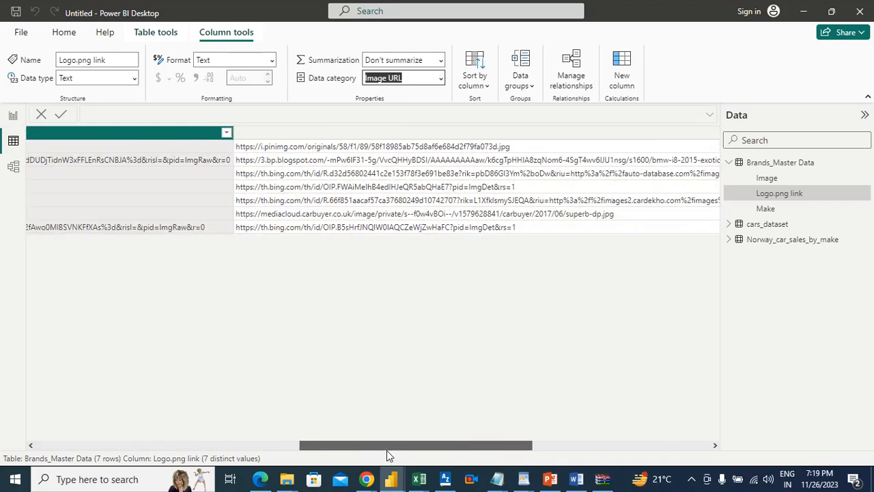
left_click(465, 137)
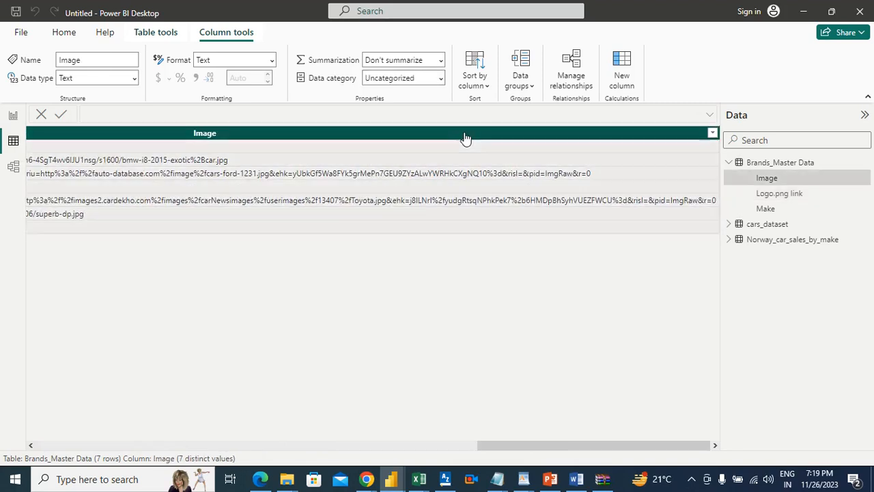
left_click(402, 78)
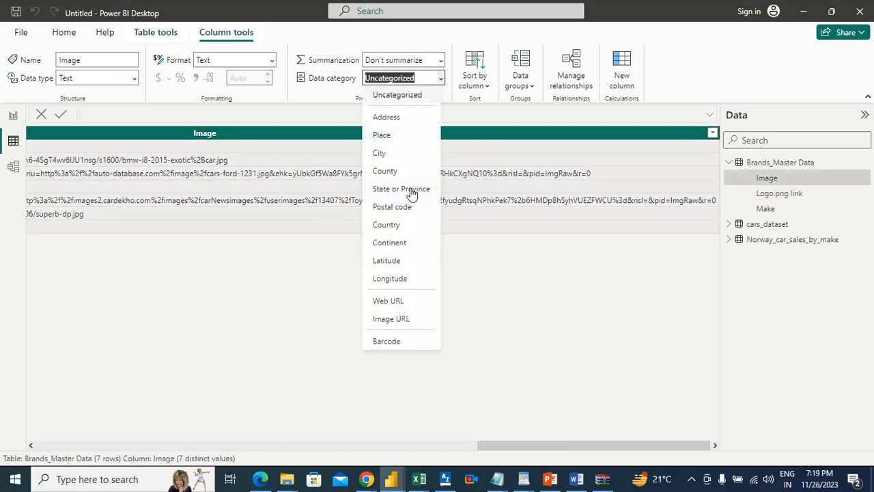
left_click(391, 319)
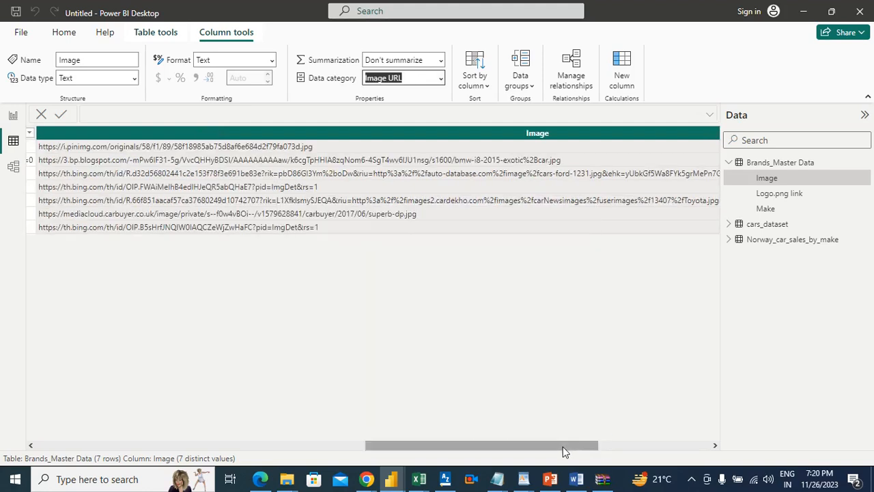
left_click_drag(521, 447, 124, 417)
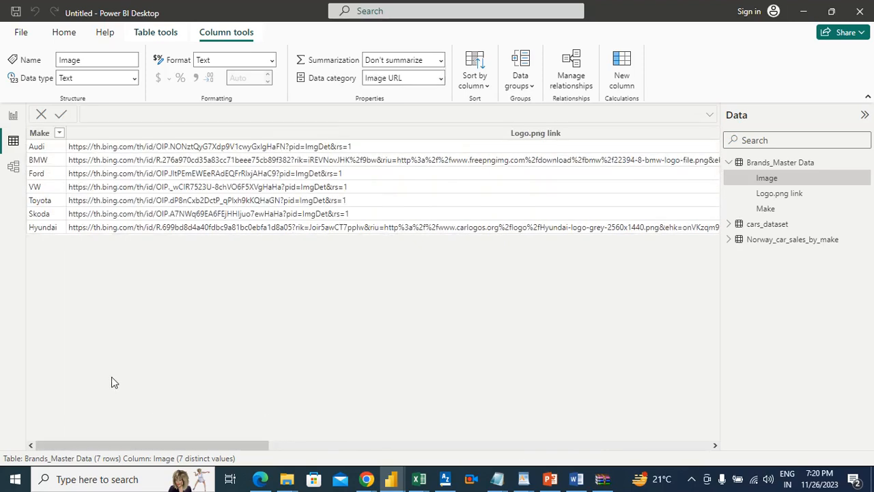
left_click(13, 118)
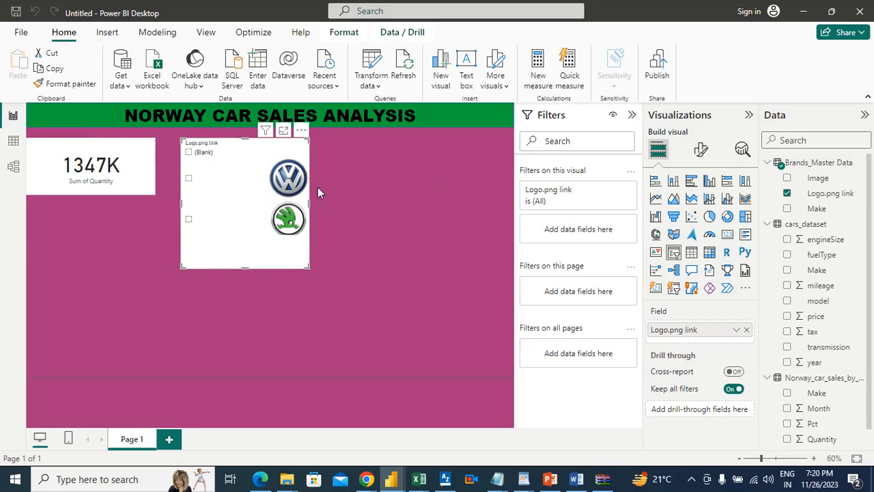
Change the logo slicer's style to Tile
left_click(263, 151)
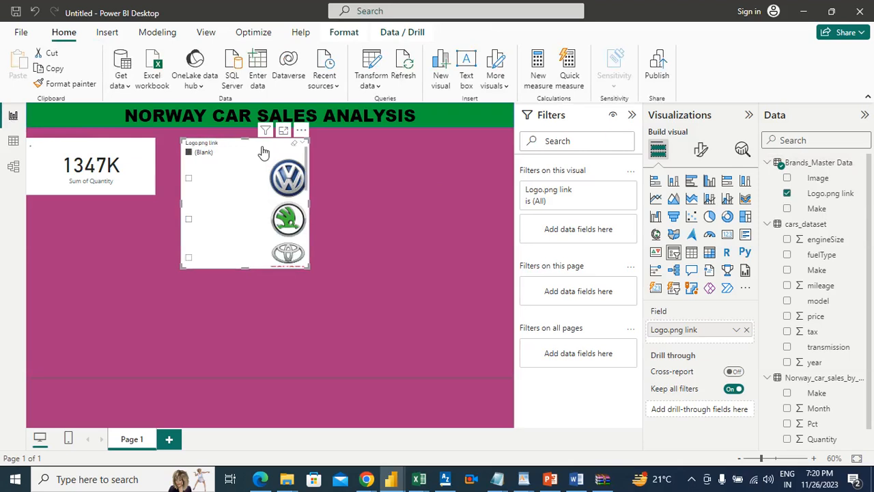
left_click(701, 152)
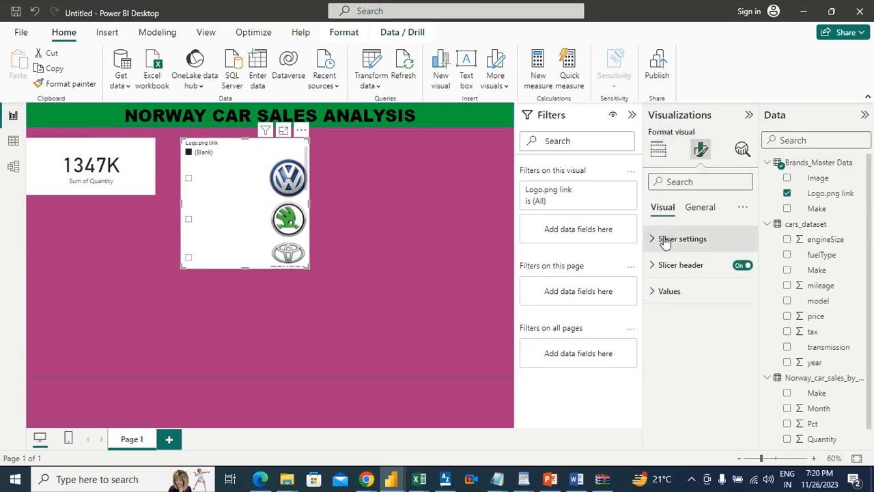
left_click(666, 239)
left_click(693, 306)
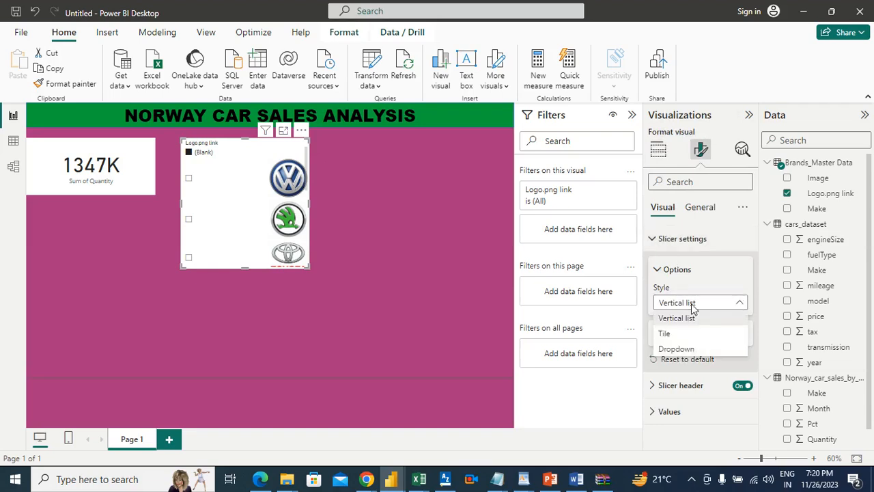
left_click(669, 335)
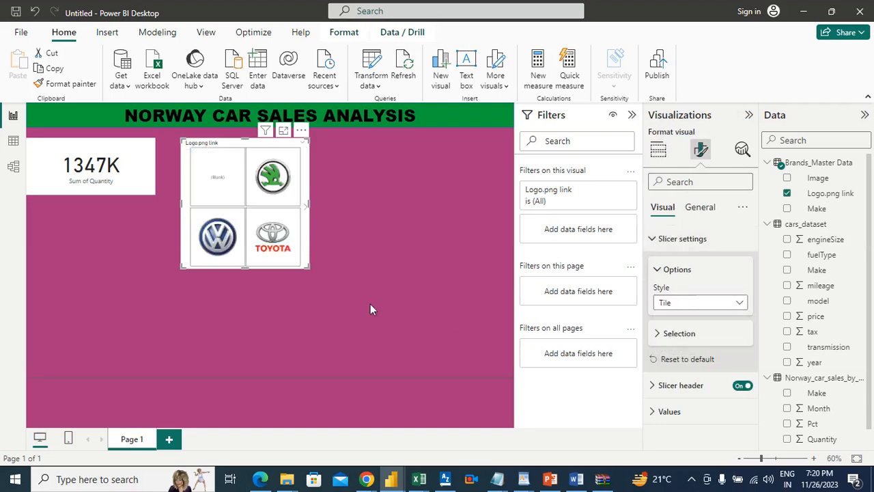
Move the quantity card down to free space and reshape the logo slicer into a single-row strip across the page directly below the banner
left_click_drag(244, 269, 254, 343)
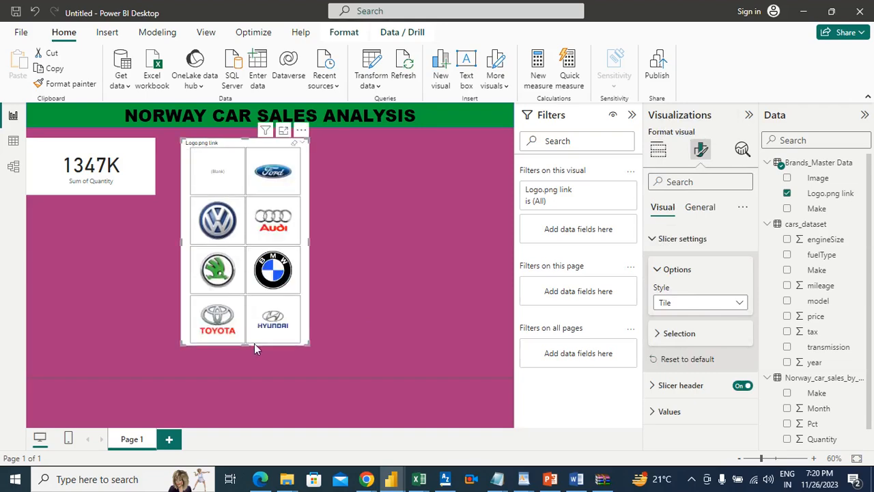
left_click_drag(307, 344, 486, 314)
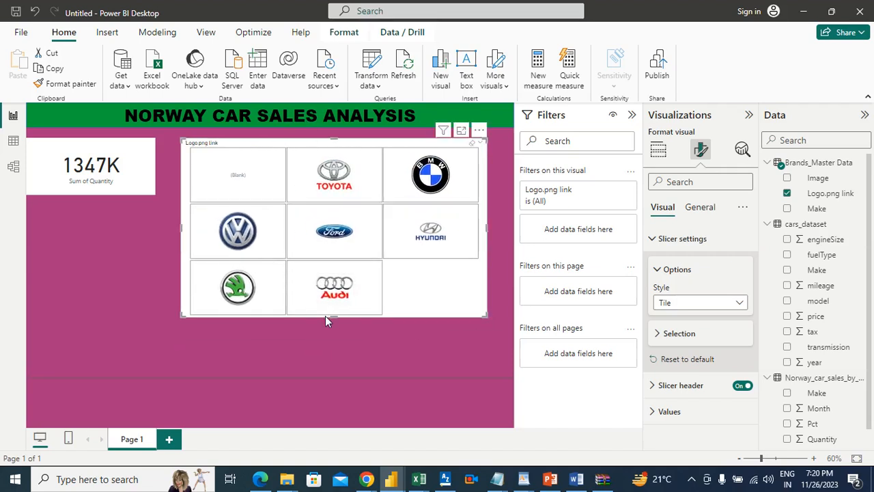
left_click_drag(116, 151, 131, 294)
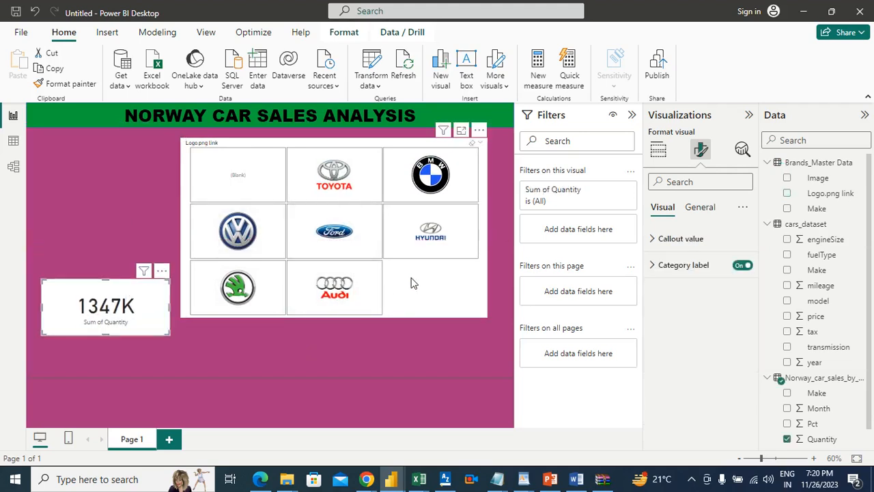
left_click(324, 312)
left_click_drag(335, 315, 341, 204)
left_click_drag(334, 142, 124, 132)
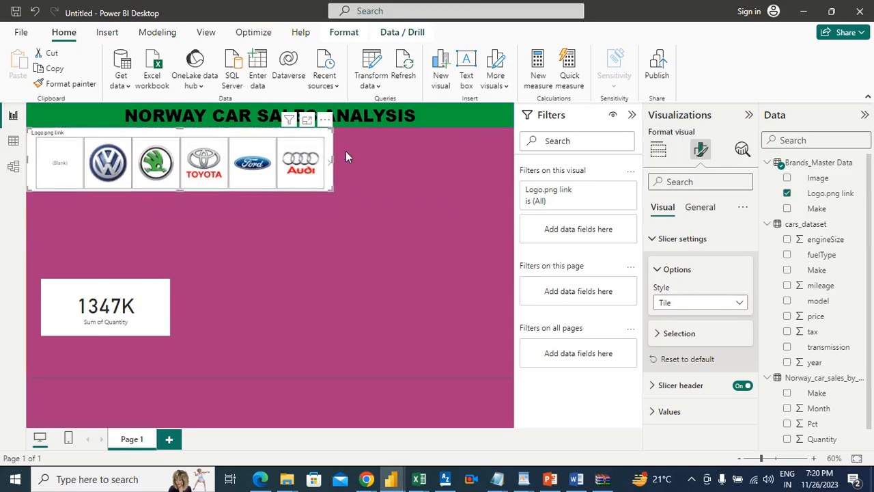
left_click_drag(334, 158, 510, 186)
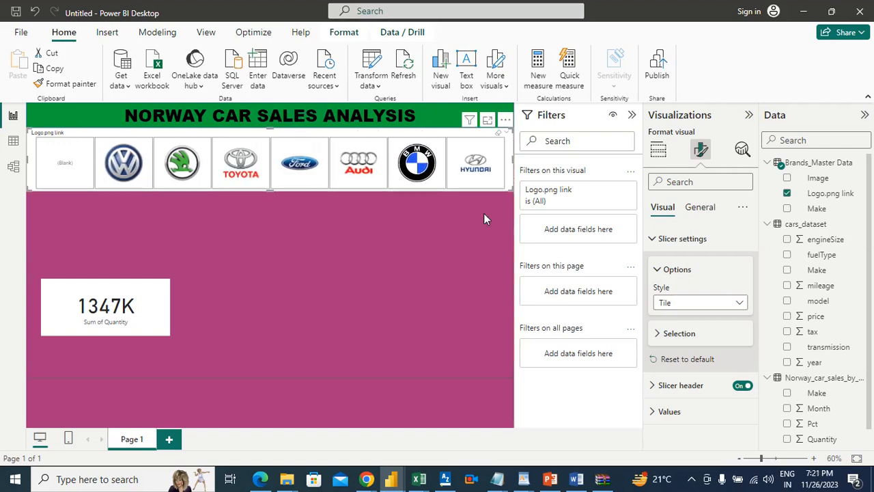
Place the quantity card just below the logo slicer at the page's left edge, and nudge the slicer down to leave a thin gap under the banner
left_click(437, 261)
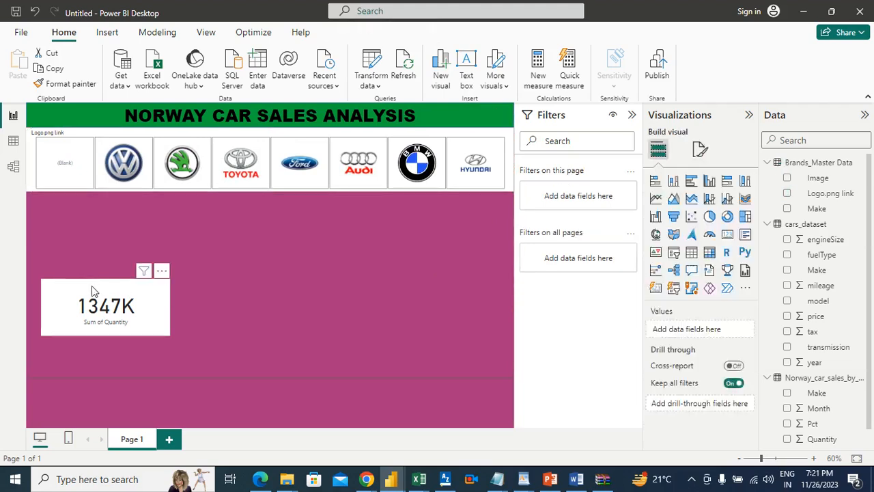
left_click_drag(93, 291, 83, 209)
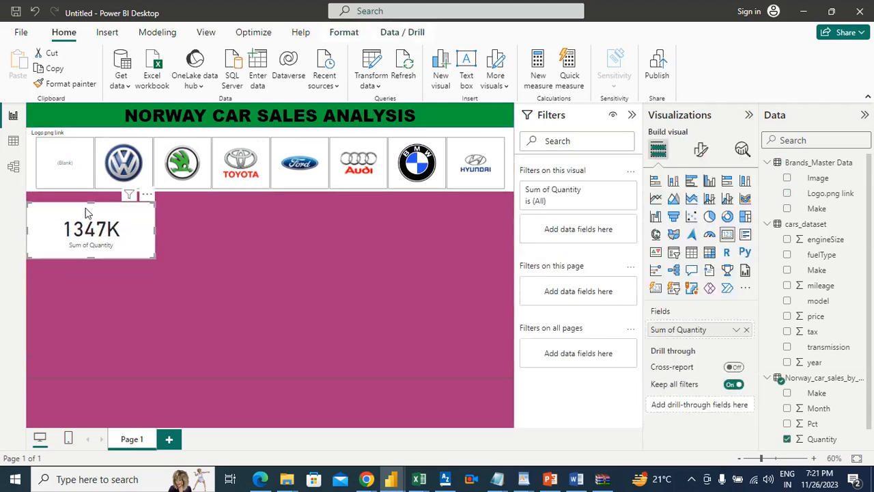
left_click(337, 136)
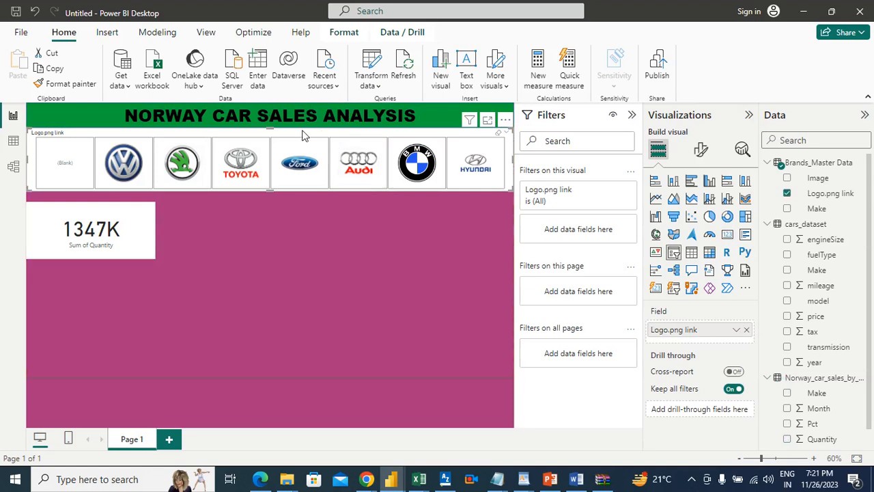
left_click_drag(304, 136, 303, 141)
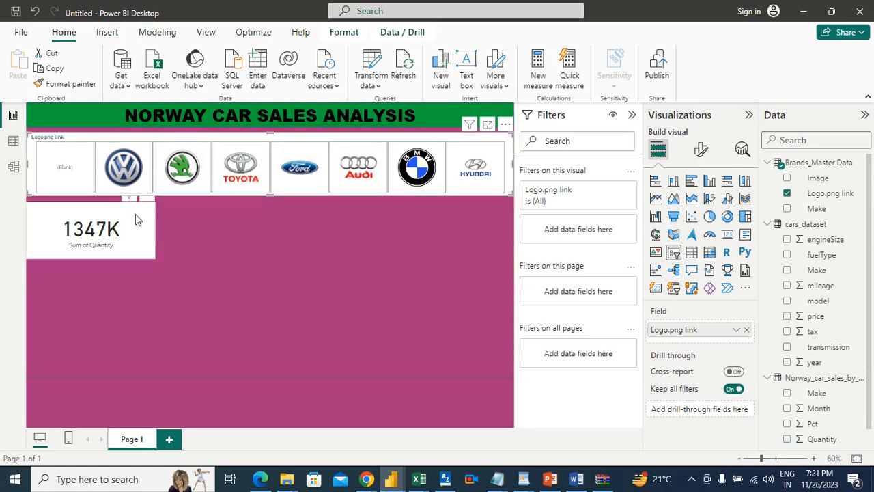
left_click_drag(134, 220, 134, 220)
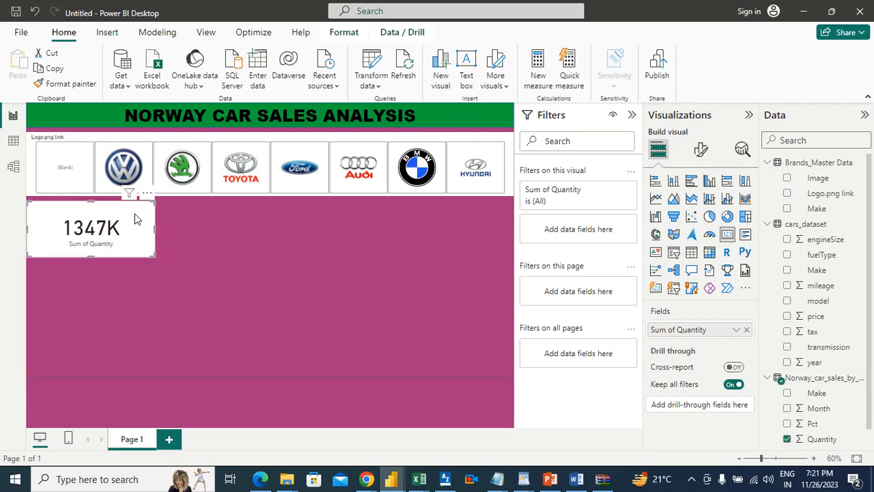
left_click(239, 250)
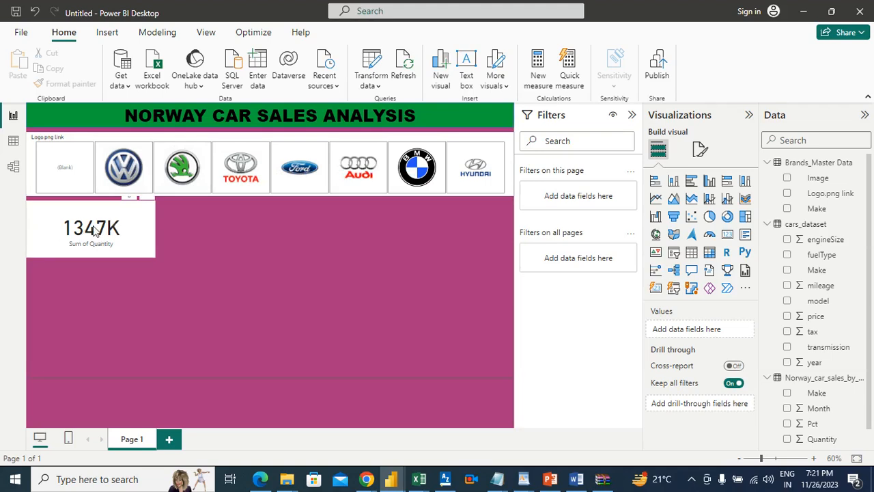
Create a relationship in the data model from Make in Brands_Master Data to Make in Norway_car_sales_by_make
left_click(99, 152)
left_click(101, 150)
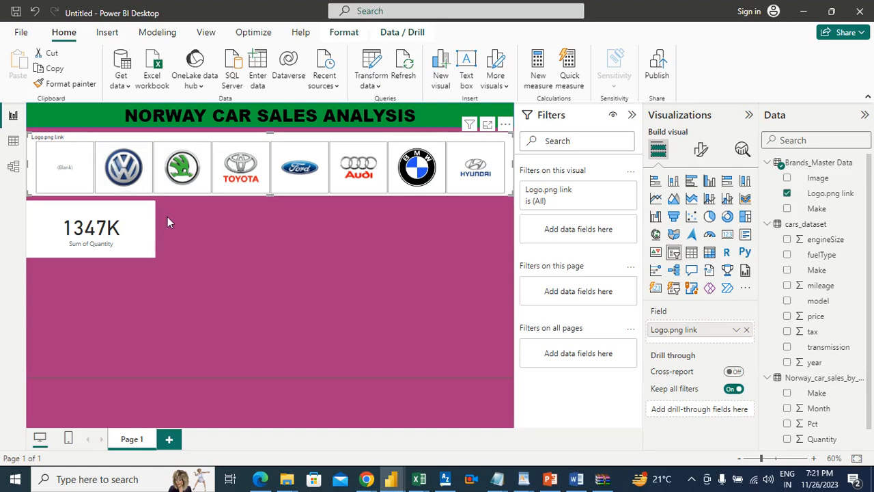
left_click(12, 168)
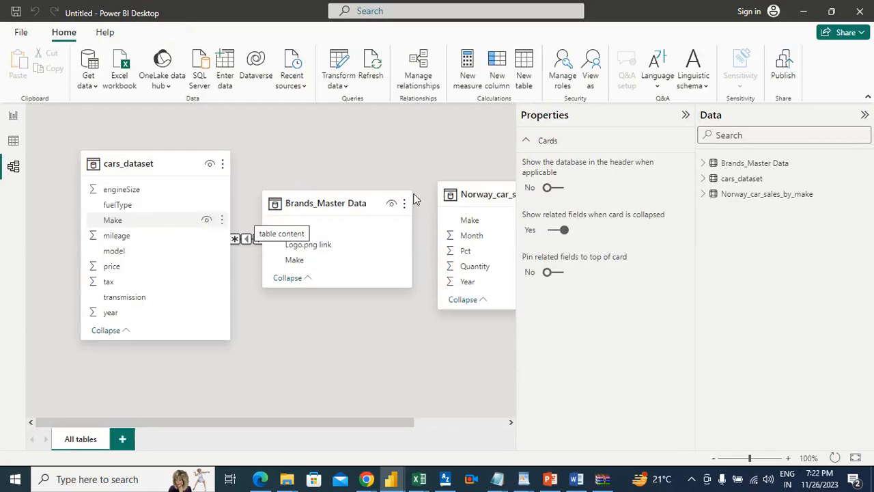
left_click_drag(381, 417, 437, 423)
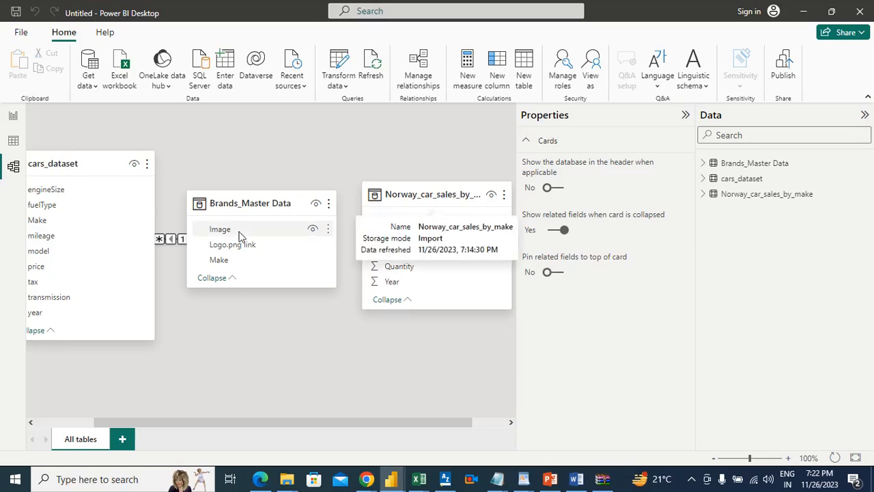
mouse_move(225, 205)
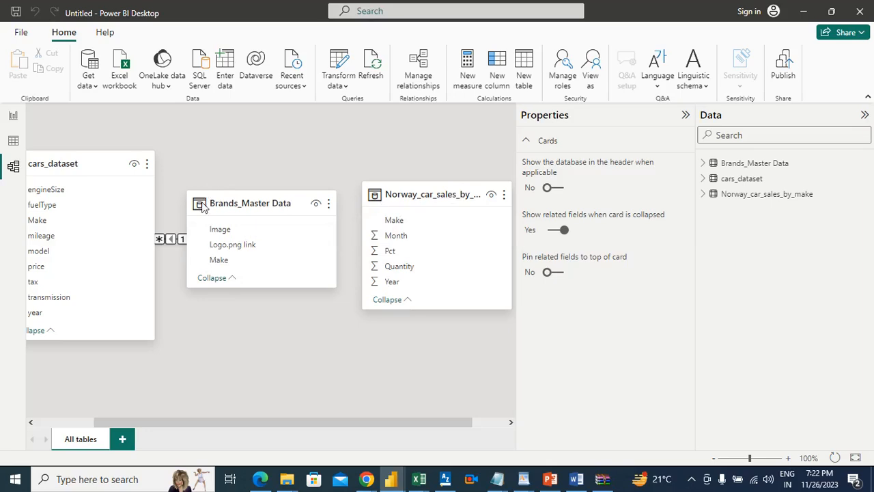
mouse_move(239, 235)
left_click(223, 261)
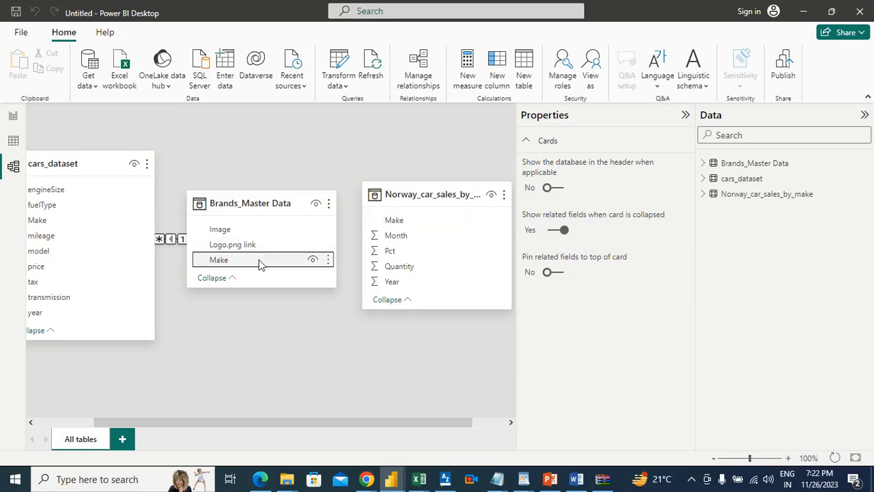
left_click_drag(260, 265, 427, 225)
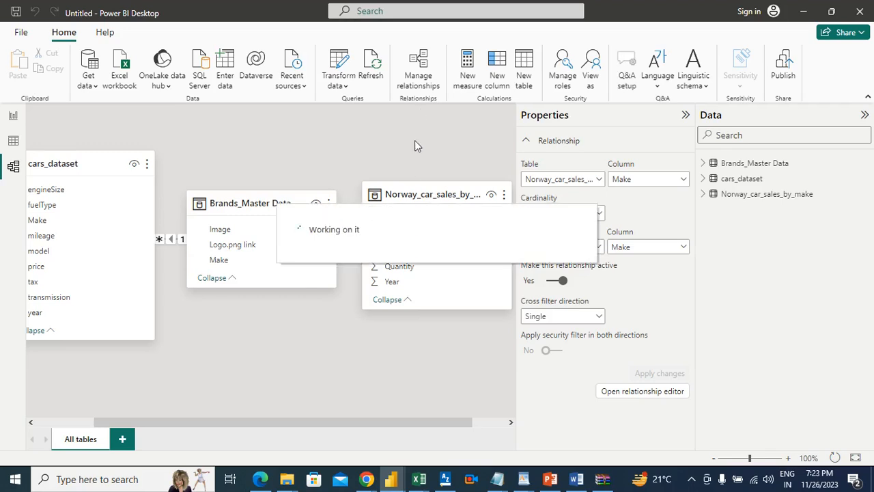
Return to the report page and test the logo slicer by filtering the quantity card to single brands, including Skoda, and clearing the selection
left_click(15, 117)
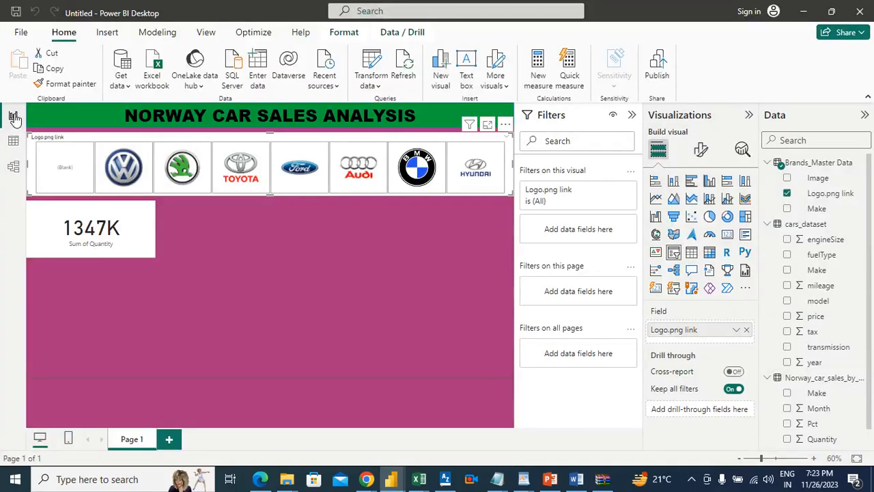
left_click(263, 239)
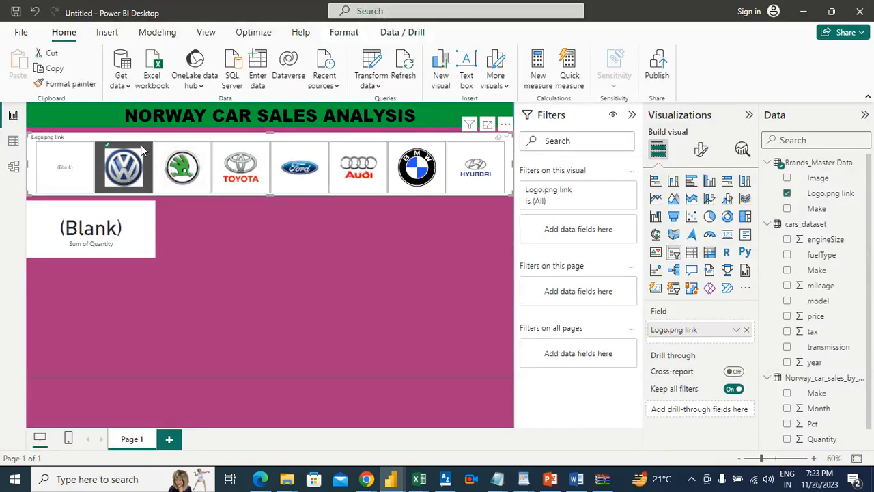
left_click(200, 154)
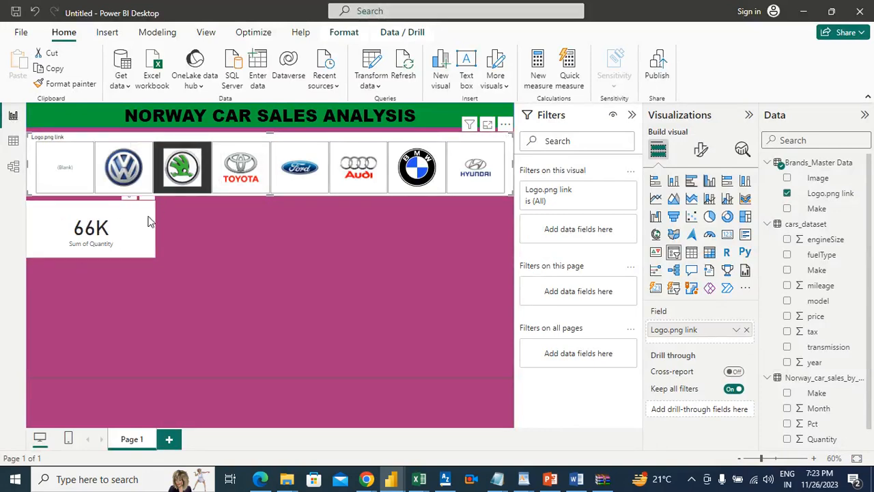
left_click(208, 154)
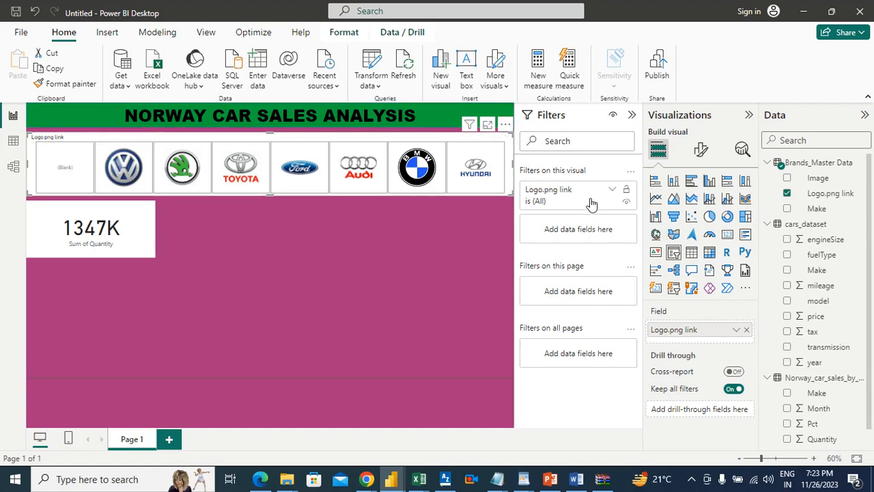
Filter the logo slicer on Logo.png link to include every value except (Blank)
left_click(612, 190)
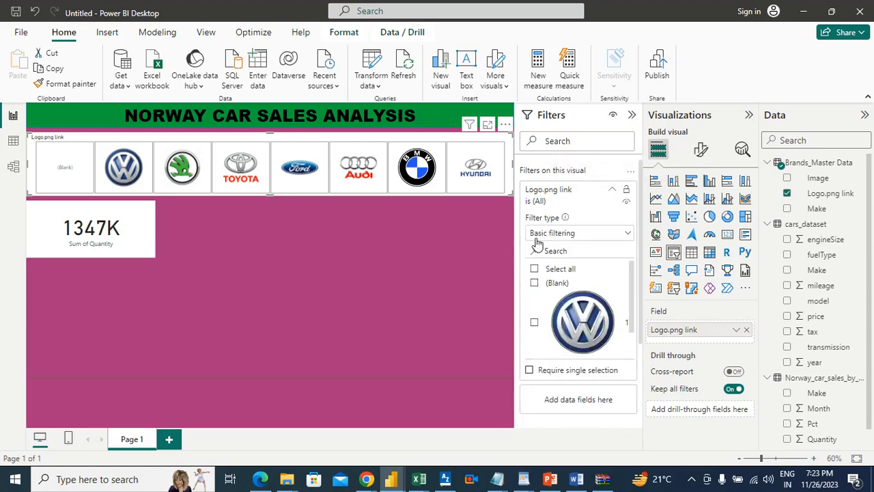
left_click(536, 271)
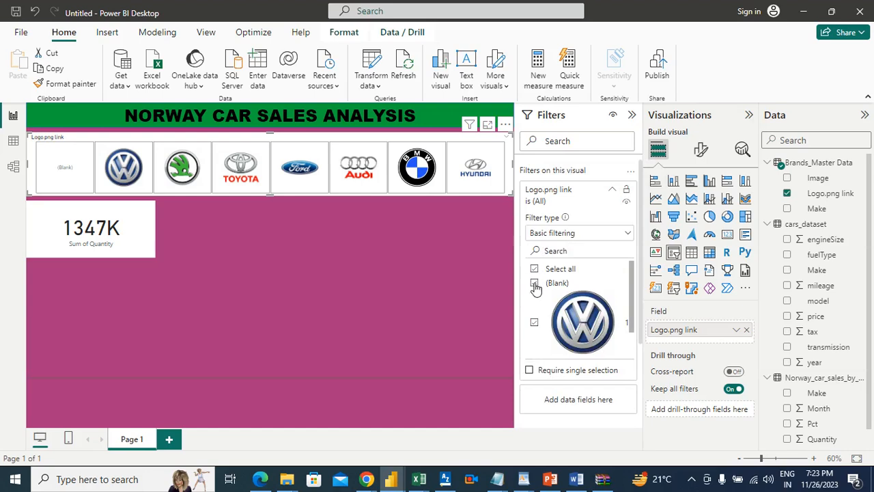
left_click(534, 283)
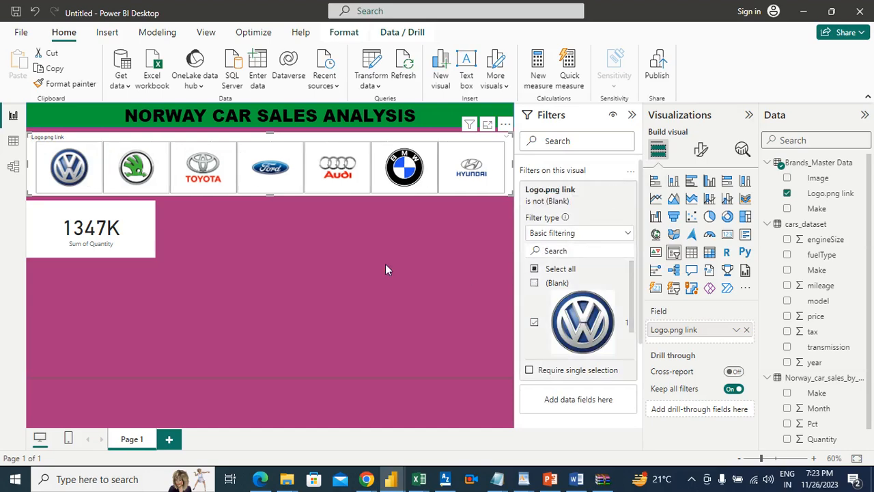
left_click(367, 265)
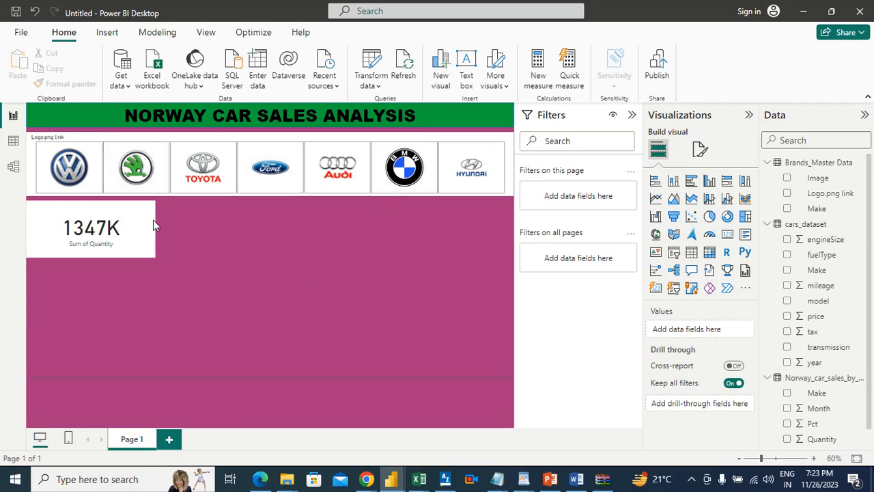
Turn on the quantity card's title and set its text to UNITS SOLD
left_click(112, 217)
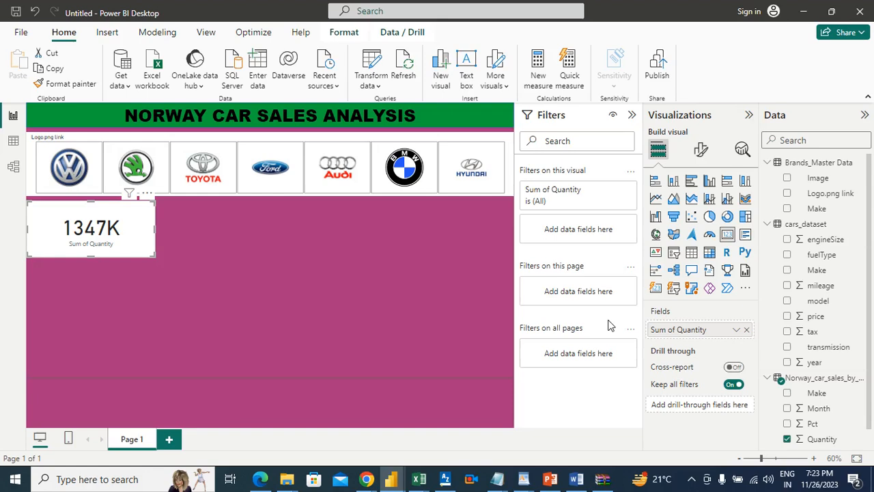
left_click(700, 150)
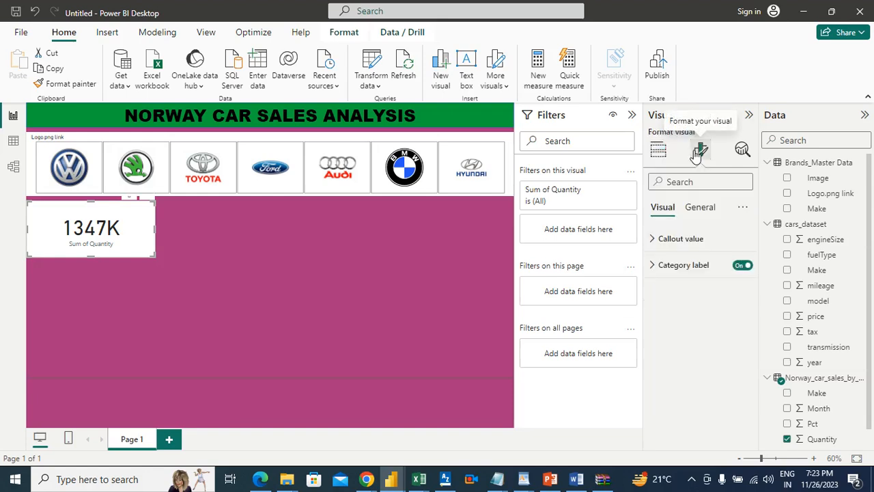
left_click(706, 211)
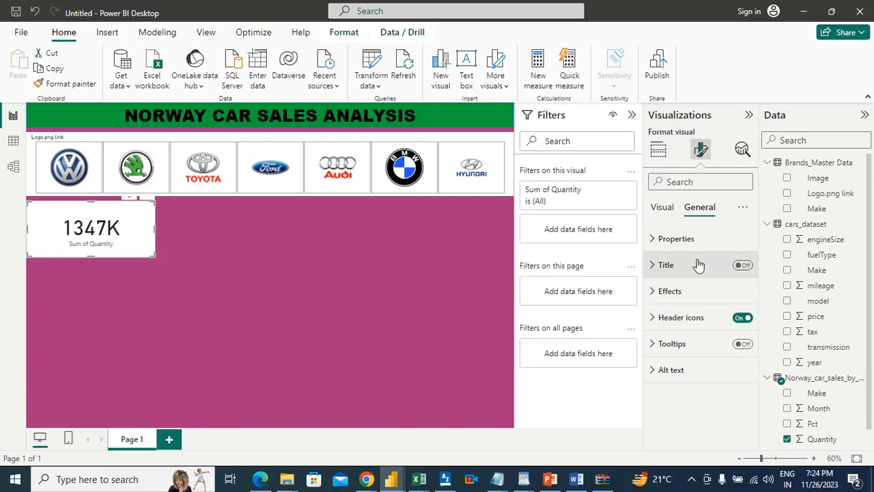
left_click(743, 265)
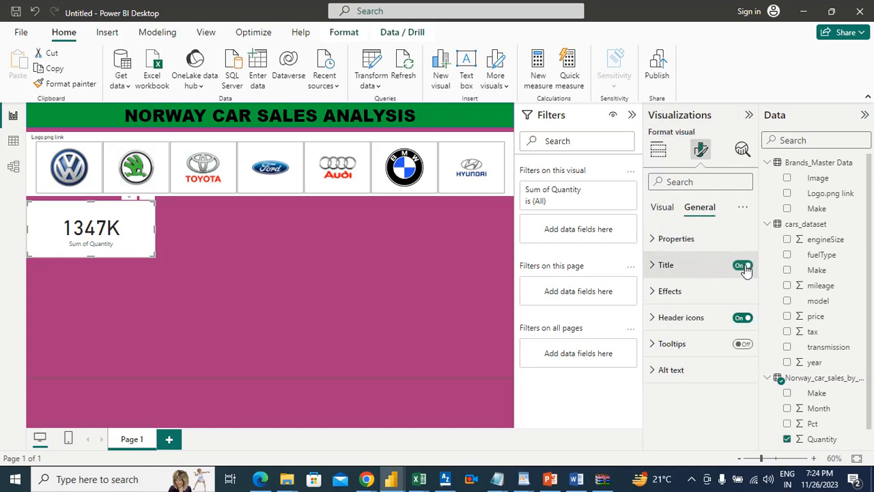
left_click(693, 270)
left_click(699, 327)
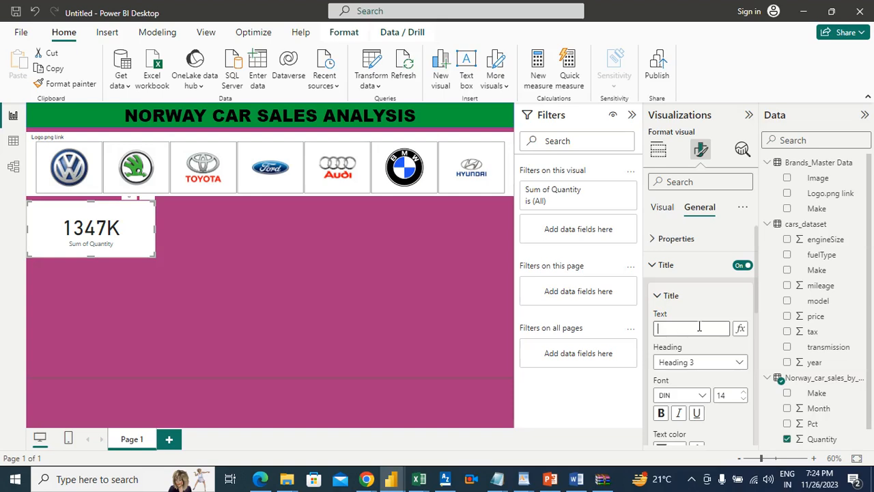
type("UNITS SOLD")
Format the UNITS SOLD card title in Arial Black at size 16 and center it horizontally
left_click(701, 397)
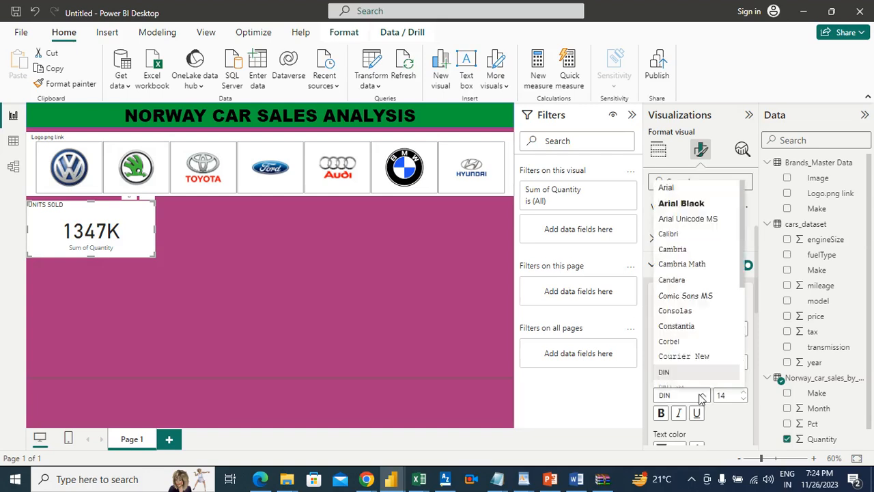
left_click(683, 203)
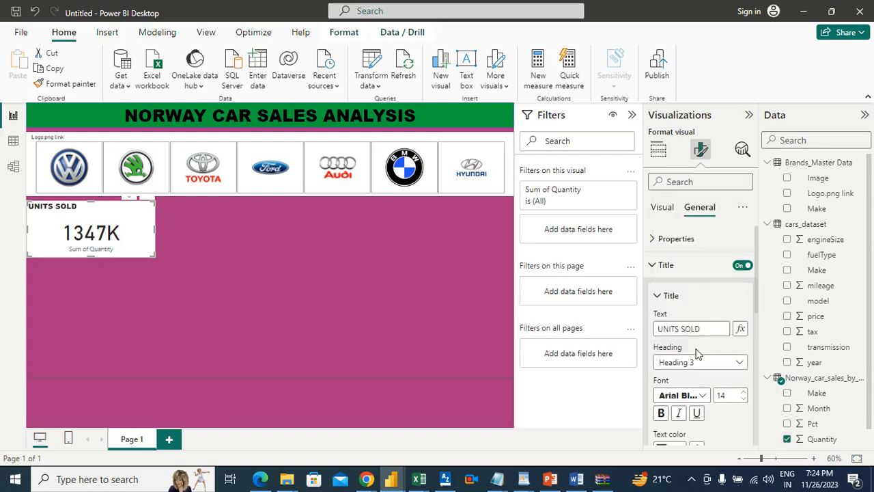
left_click(744, 394)
left_click(744, 394)
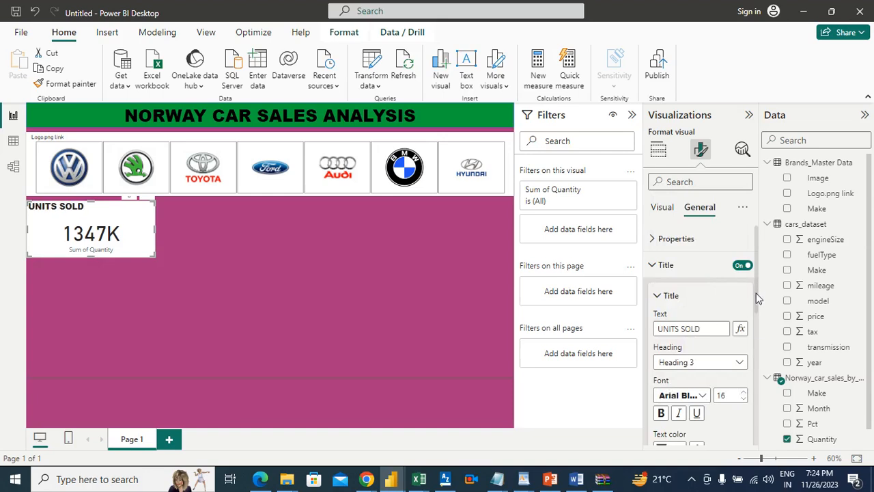
scroll(756, 293, "down", 1)
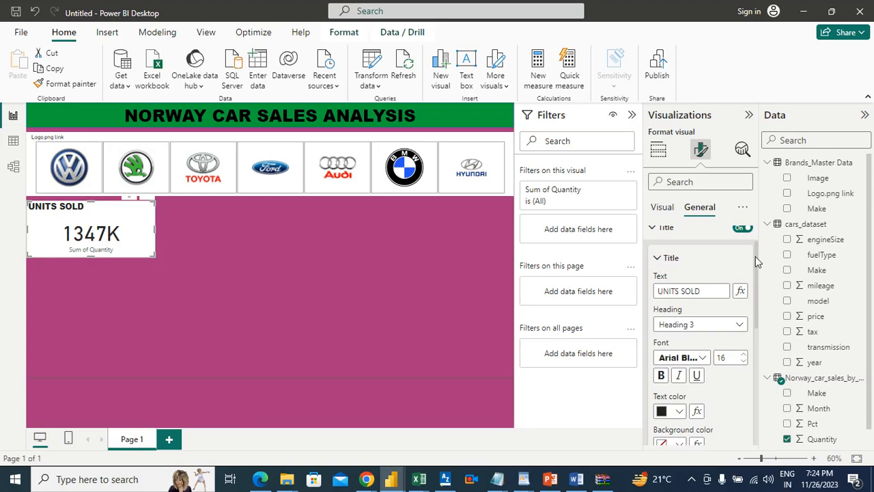
left_click_drag(756, 256, 756, 304)
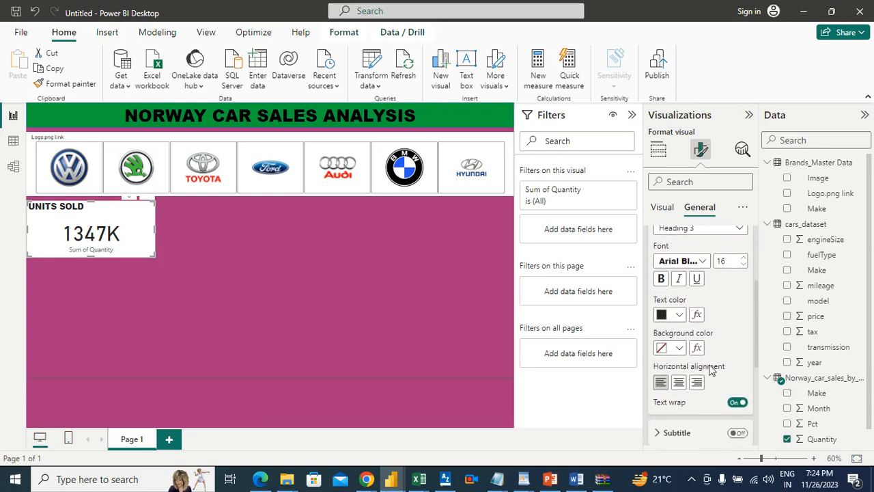
left_click(679, 384)
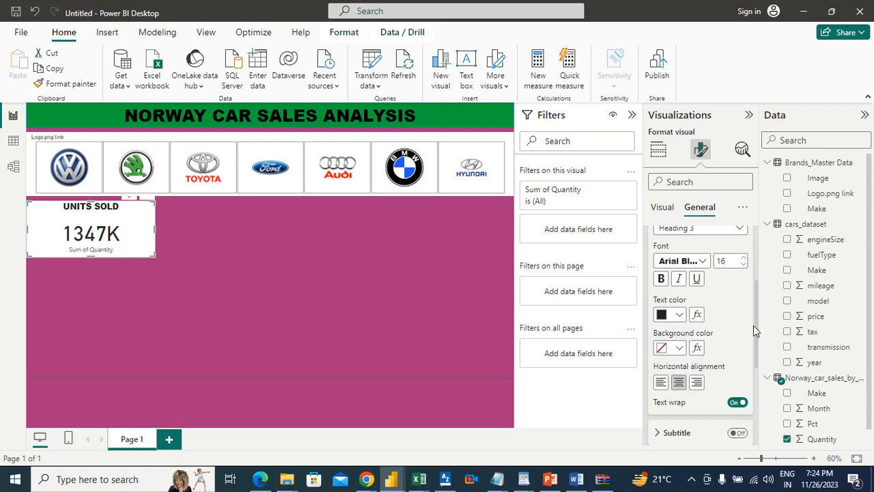
left_click_drag(754, 325, 758, 265)
left_click(666, 266)
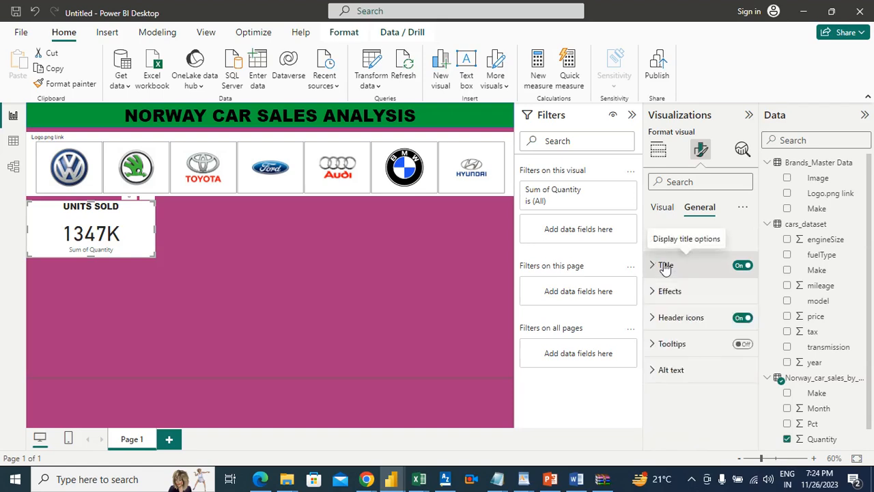
Set the UNITS SOLD card's background to a custom mint green, about #3AD5A4
left_click(663, 207)
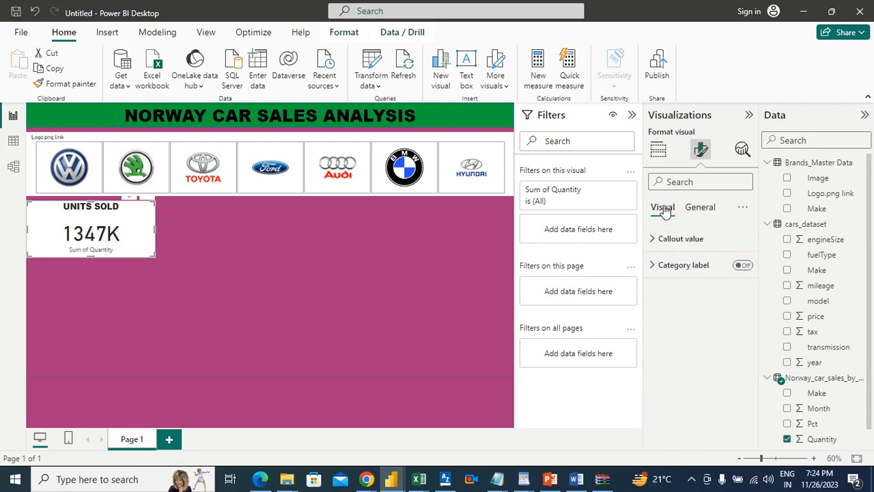
left_click(689, 208)
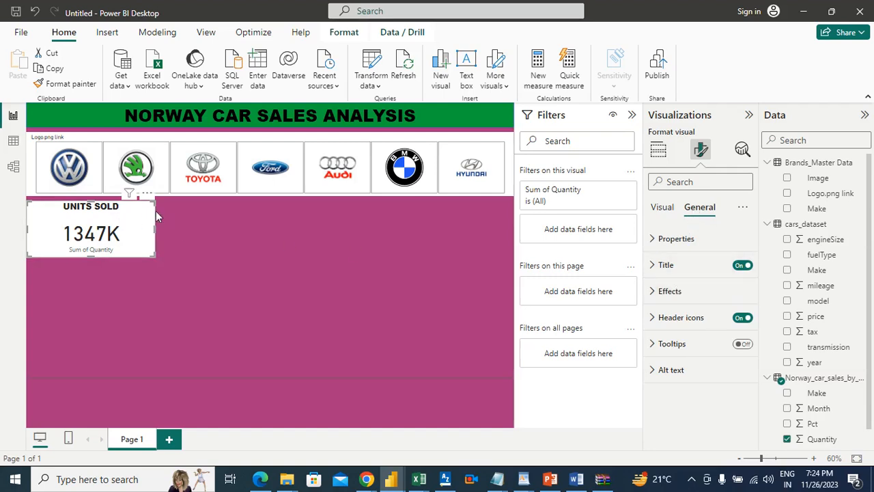
left_click(668, 292)
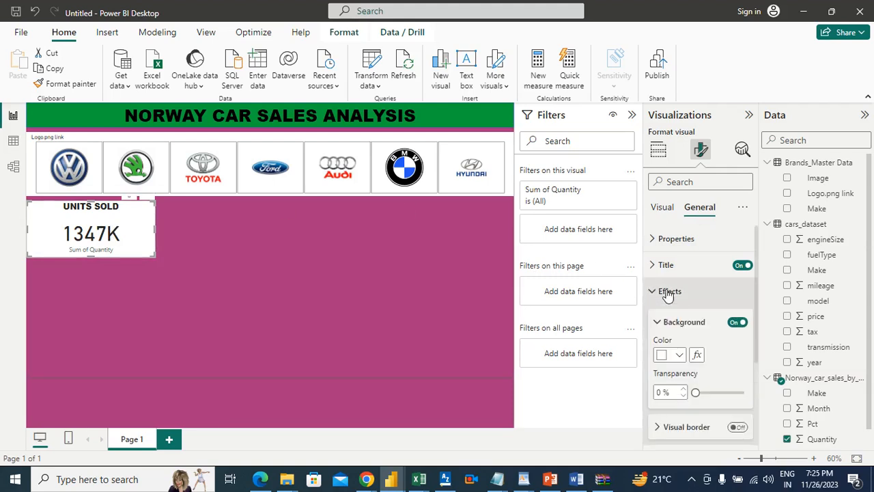
left_click(678, 354)
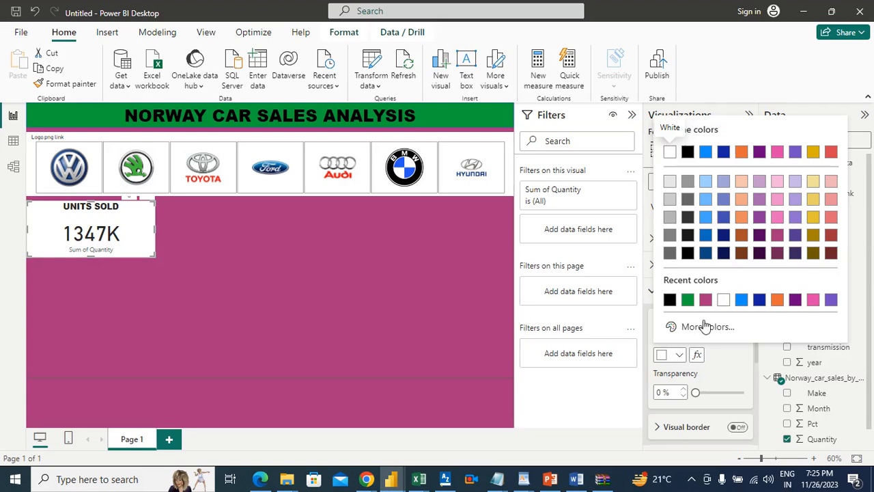
left_click(704, 330)
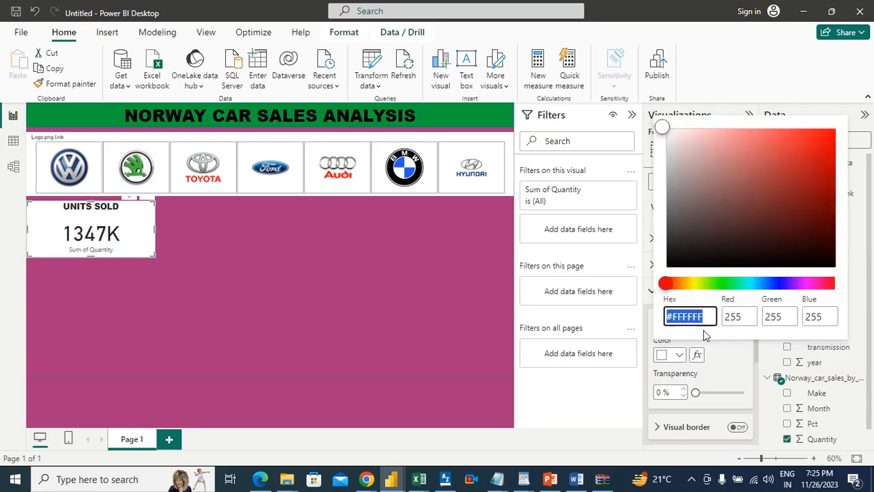
left_click(746, 284)
left_click(804, 135)
left_click(807, 140)
left_click(812, 148)
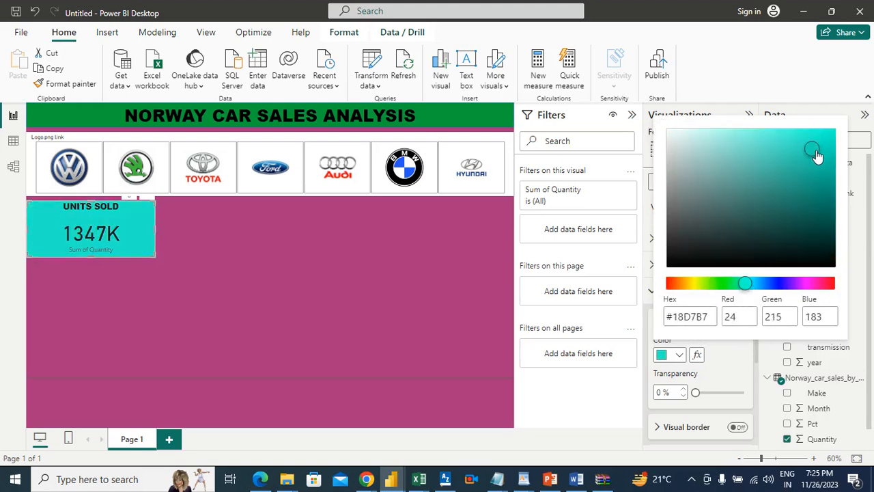
left_click(796, 159)
left_click(785, 148)
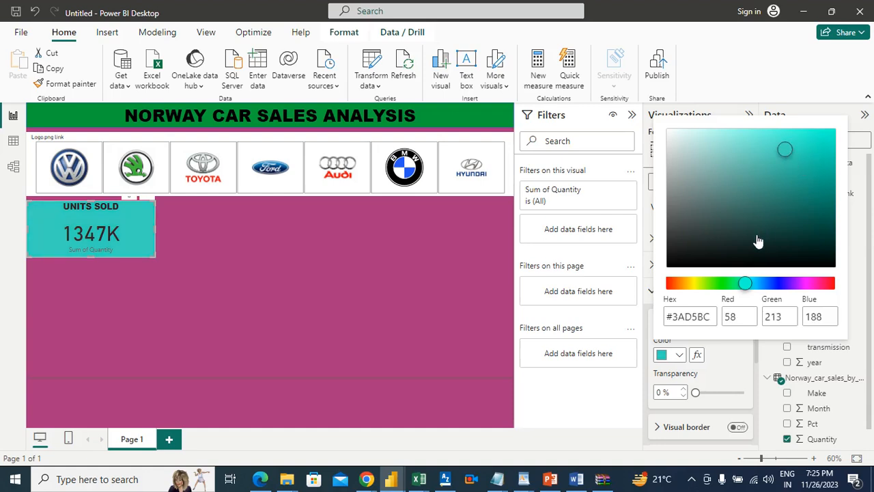
left_click(751, 284)
left_click(755, 286)
left_click(747, 285)
left_click(741, 284)
left_click(740, 284)
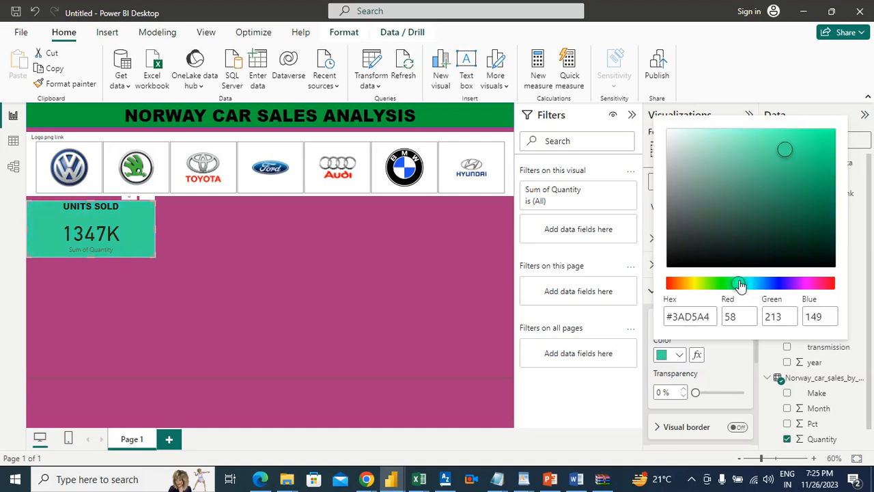
left_click(322, 265)
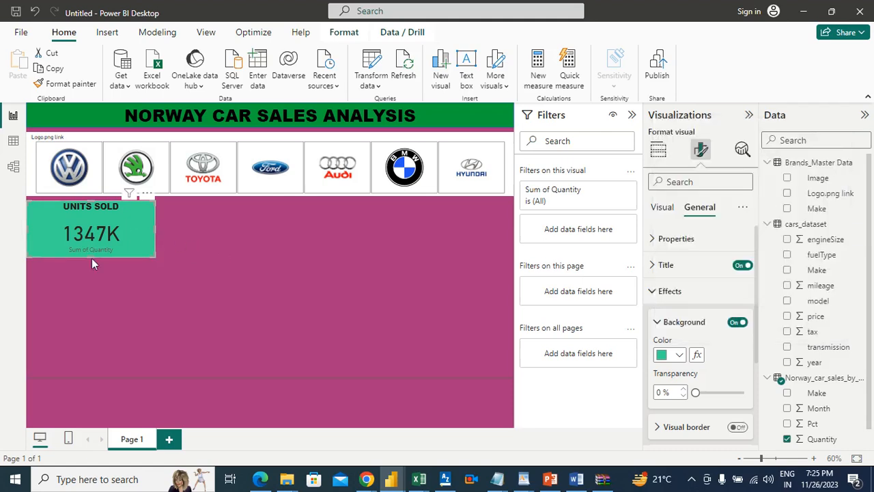
left_click(137, 227)
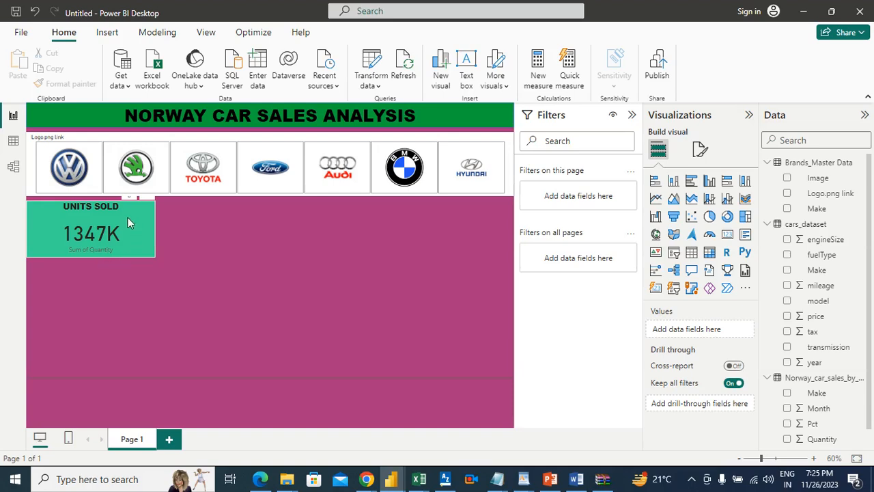
left_click(96, 256)
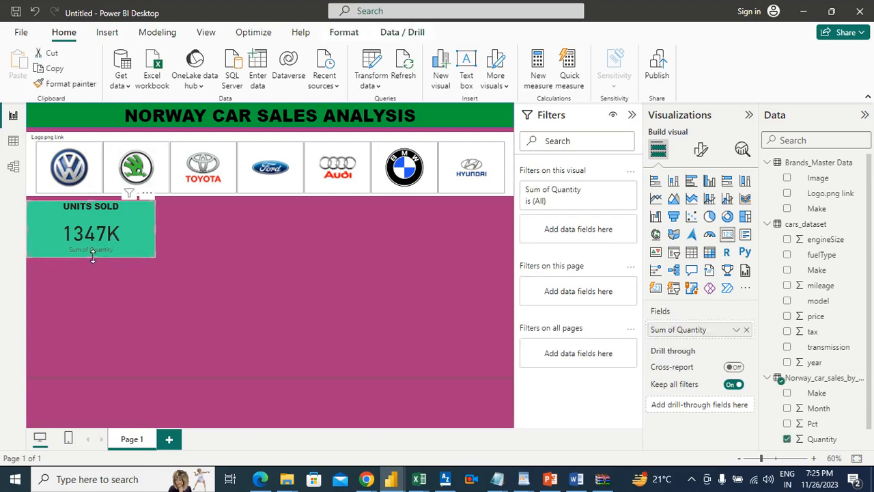
left_click(175, 231)
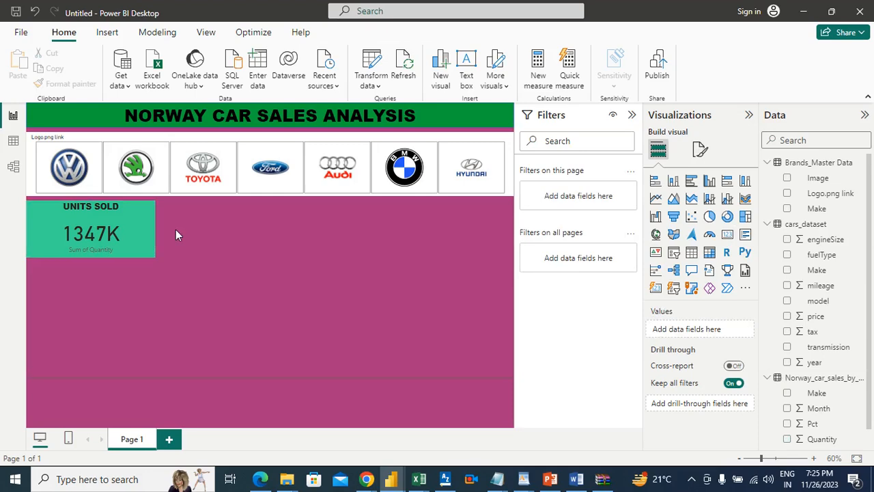
Switch to the Word requirements document and highlight the first requirement, about units sold for each car brand, in bright green
left_click(575, 478)
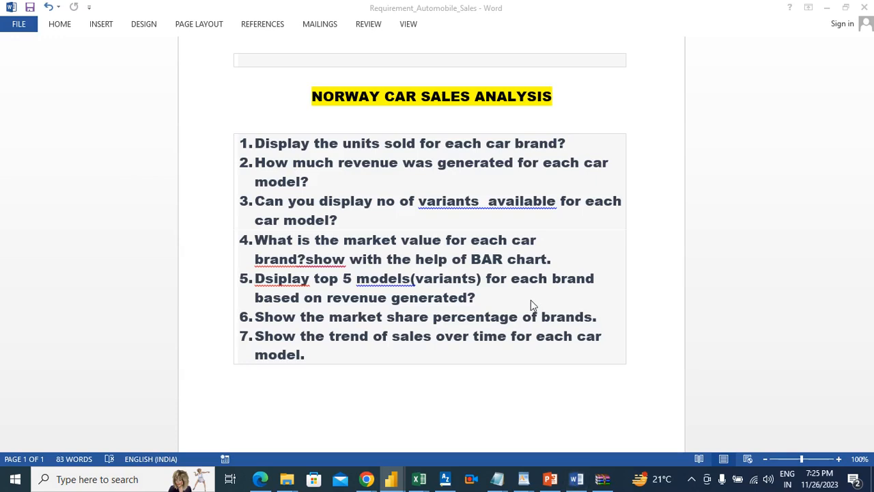
left_click_drag(518, 143, 236, 145)
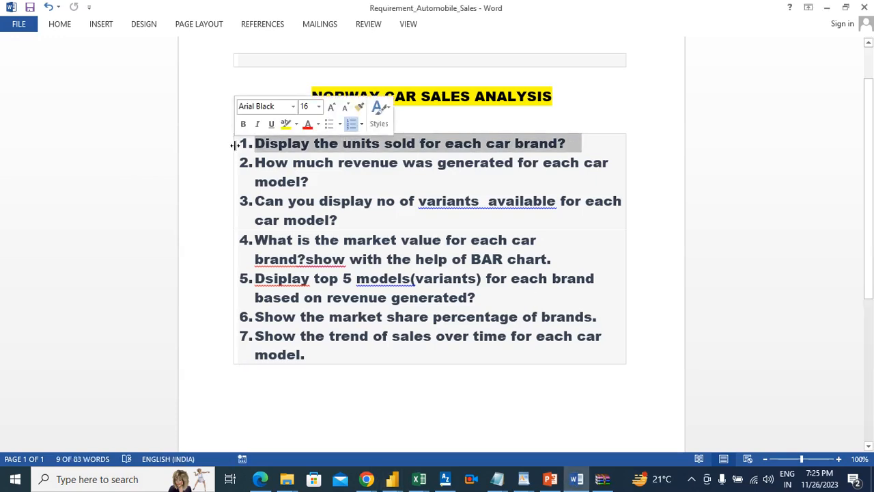
left_click(64, 29)
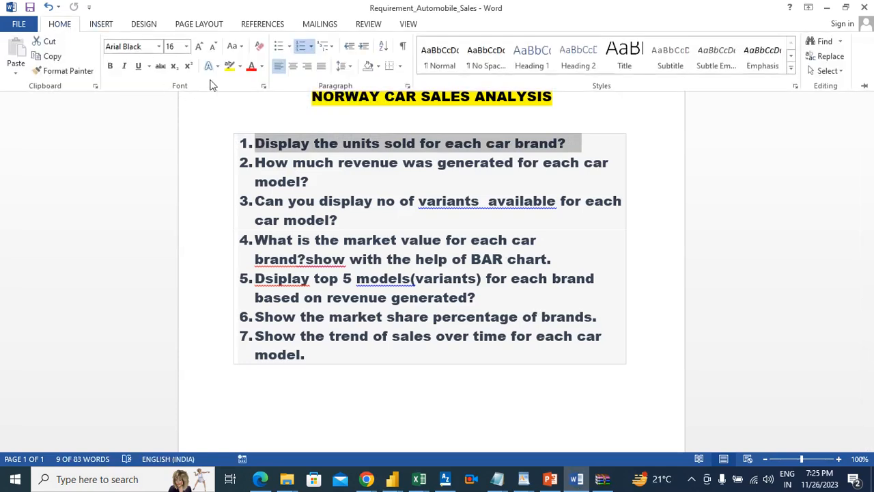
left_click(240, 67)
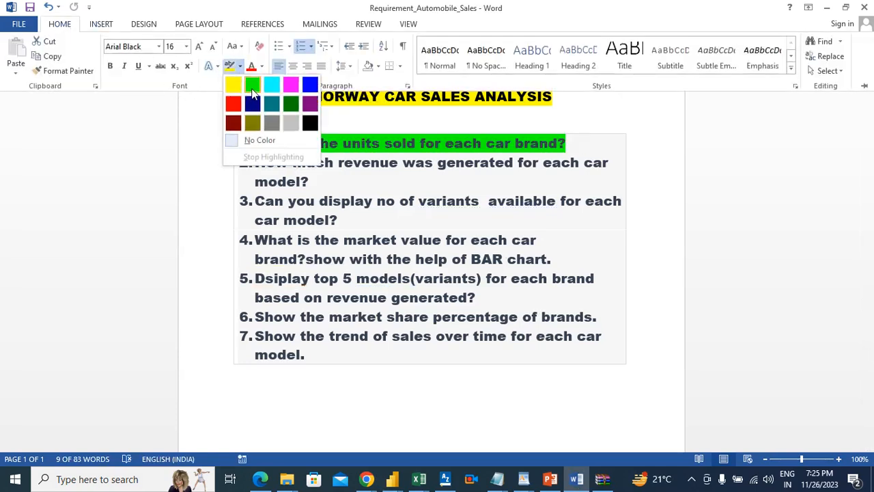
left_click(252, 84)
left_click(314, 173)
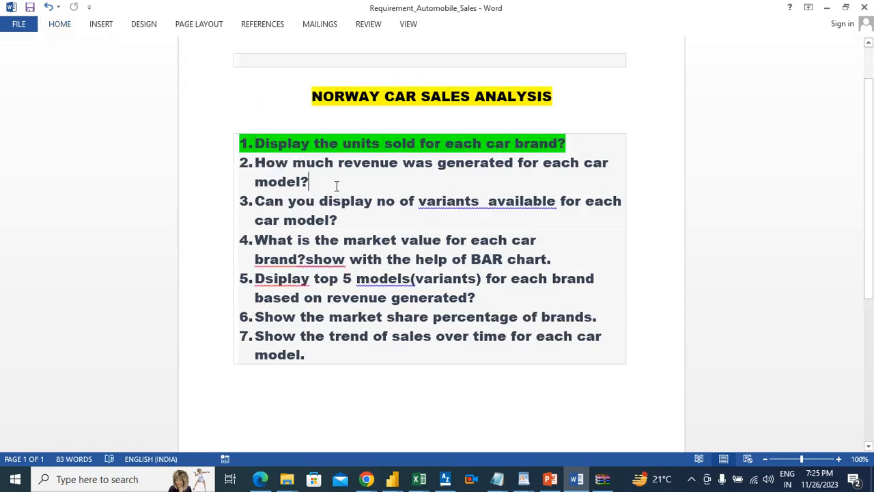
Back in Power BI, add a card beside the UNITS SOLD card showing the sum of price from cars_dataset
key("alt+Tab")
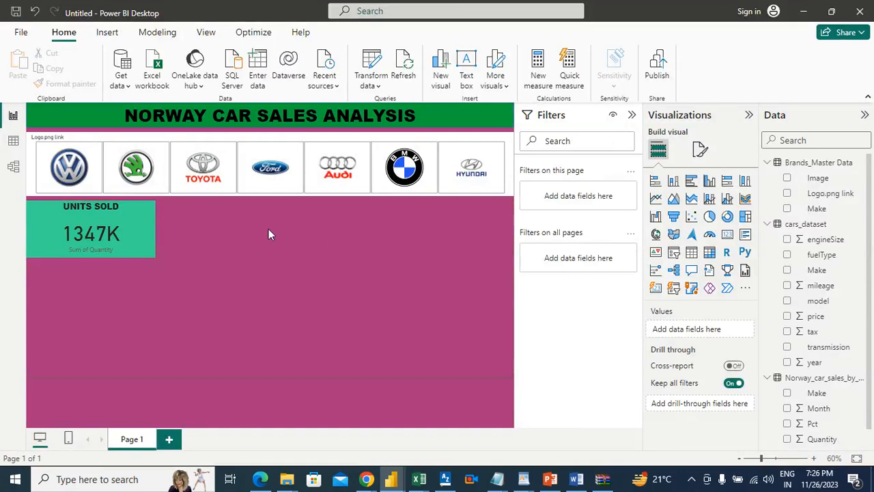
left_click(728, 236)
left_click_drag(125, 304, 281, 216)
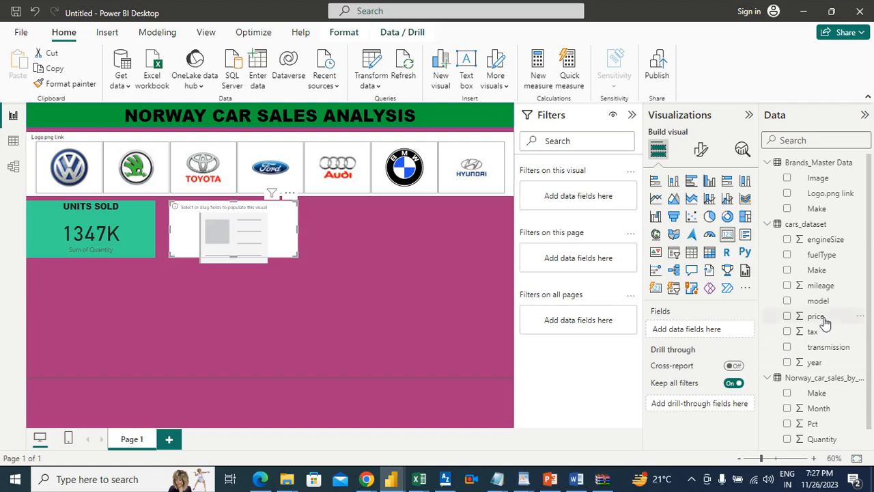
left_click_drag(823, 320, 704, 329)
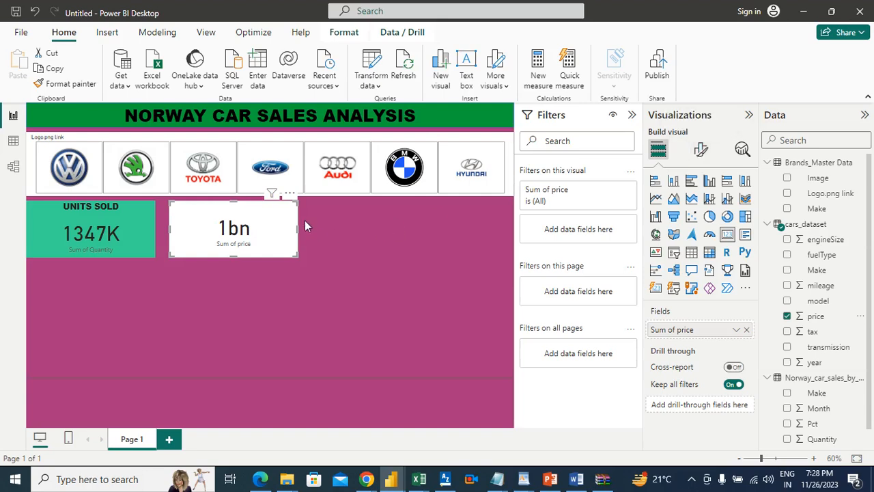
Set the price card's callout value display units to Millions
left_click(701, 151)
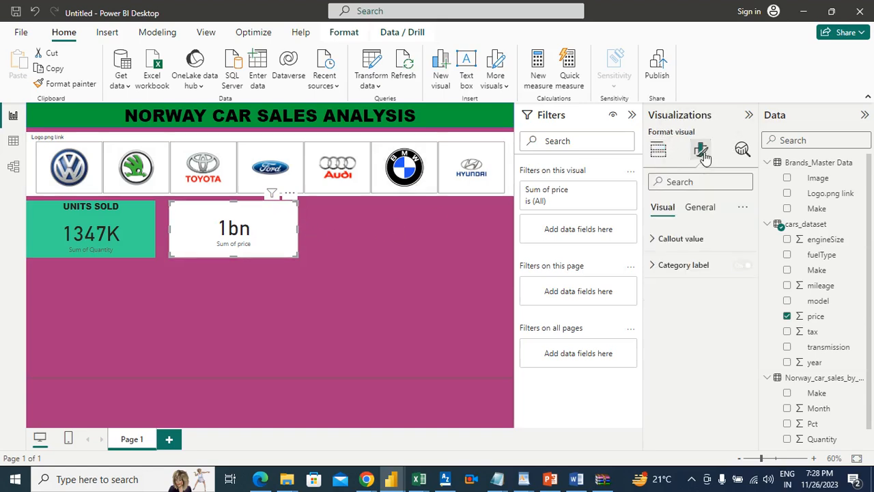
left_click(695, 240)
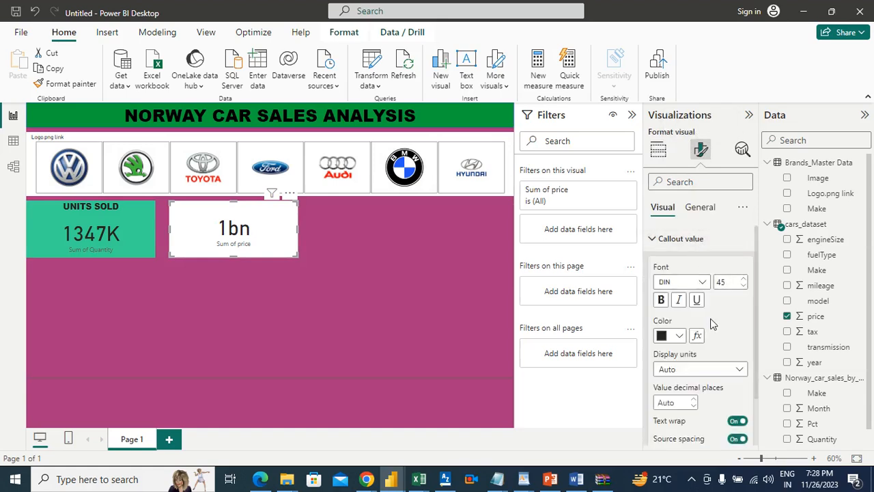
left_click(709, 372)
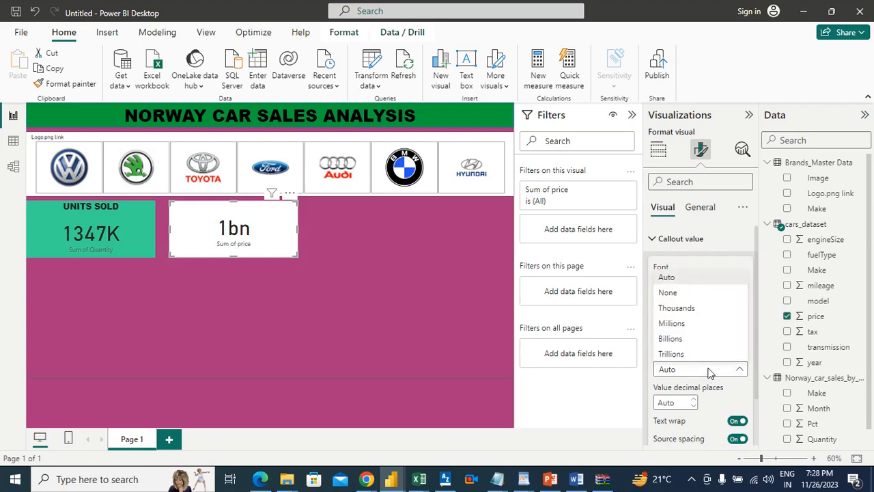
left_click(677, 323)
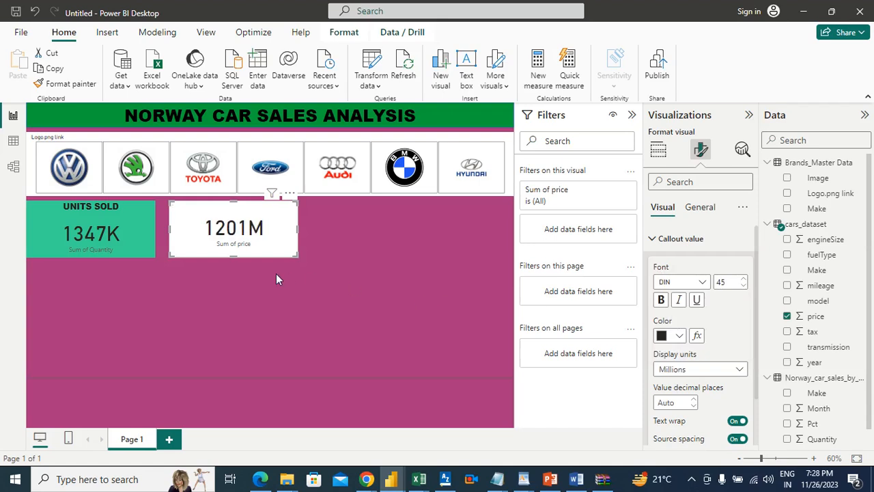
left_click(378, 242)
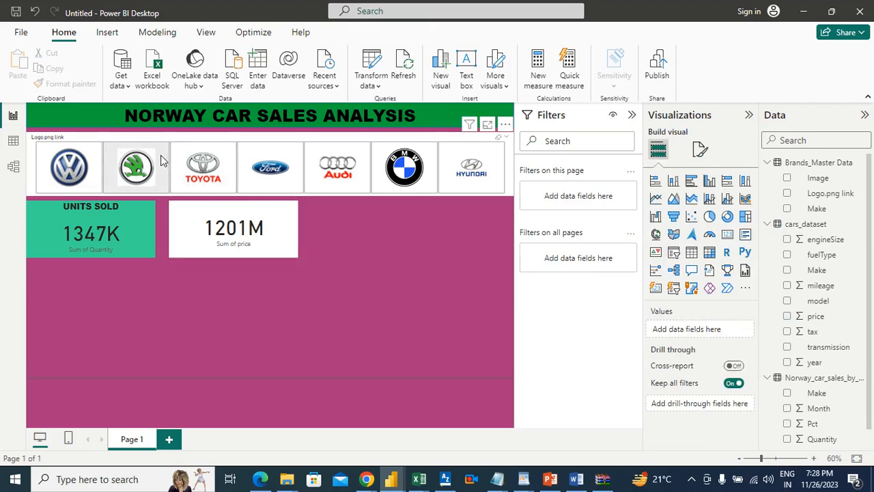
Filter the report by the Toyota logo to check both cards' response, and clear the selection
left_click(228, 155)
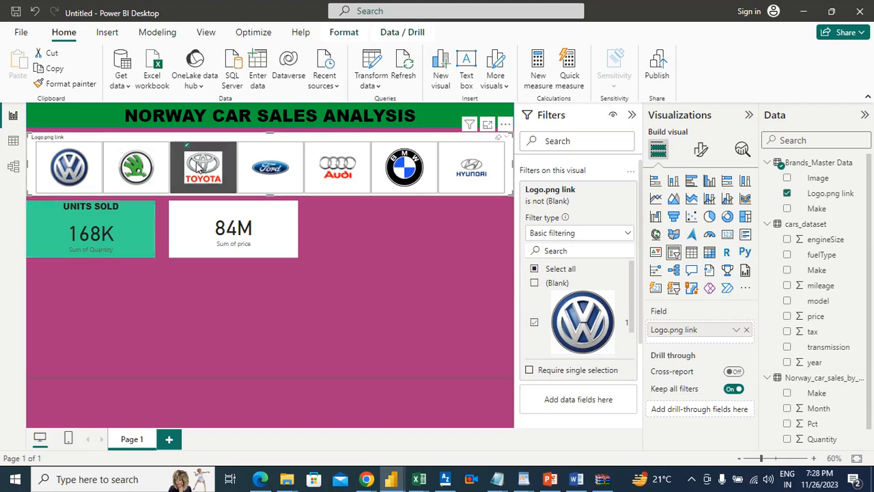
left_click(220, 144)
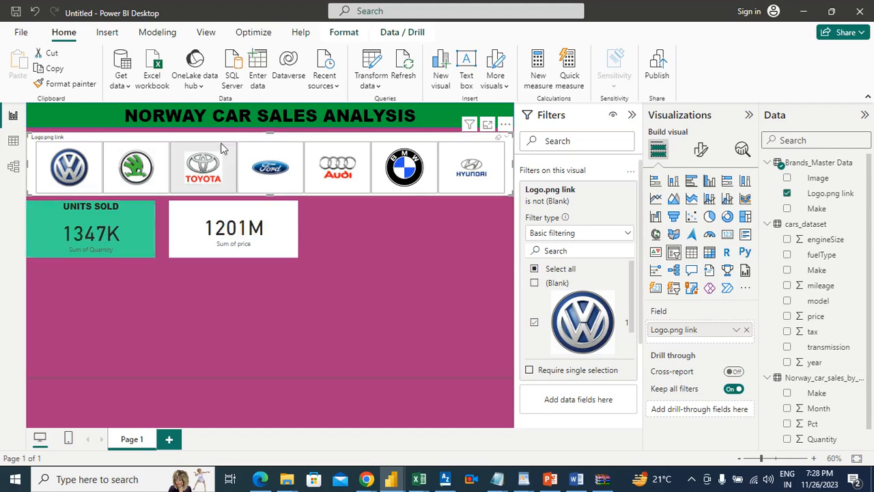
left_click(329, 231)
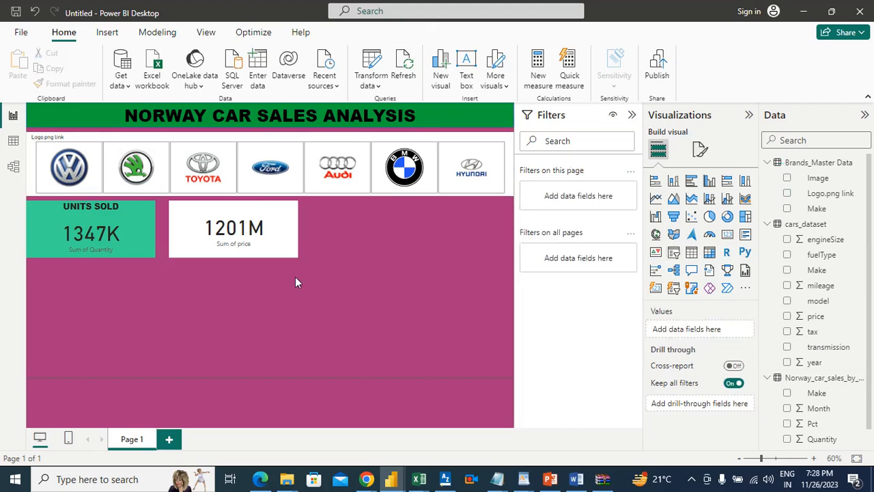
Set the price card's background to a custom deep blue
left_click(271, 216)
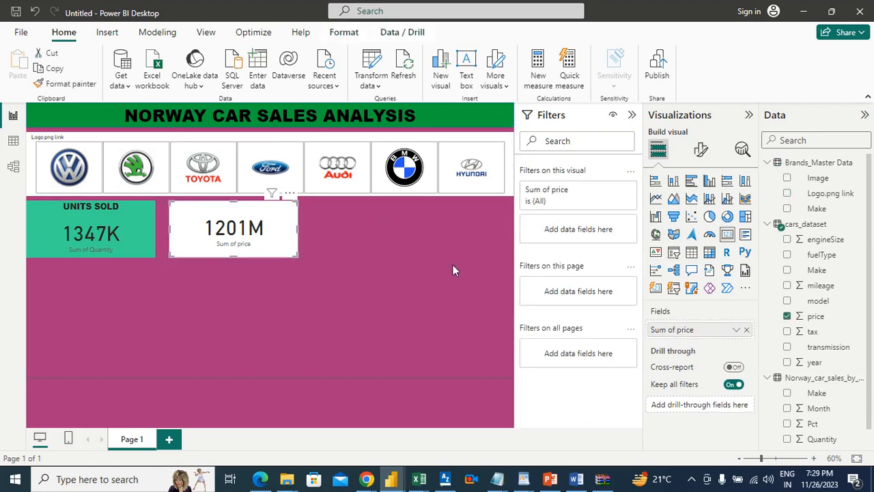
left_click(706, 151)
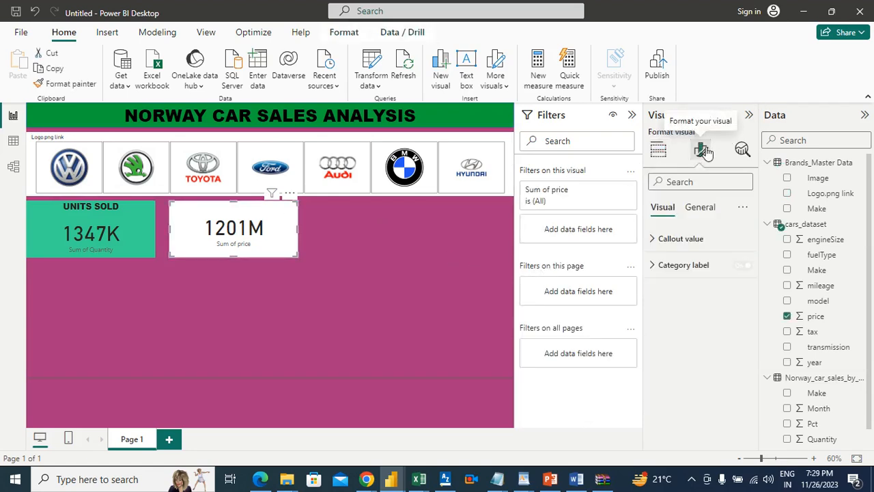
left_click(691, 214)
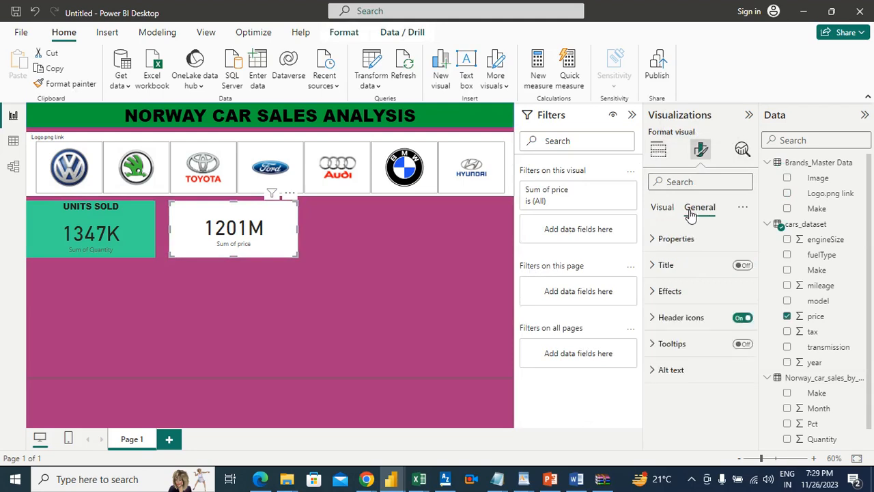
left_click(657, 290)
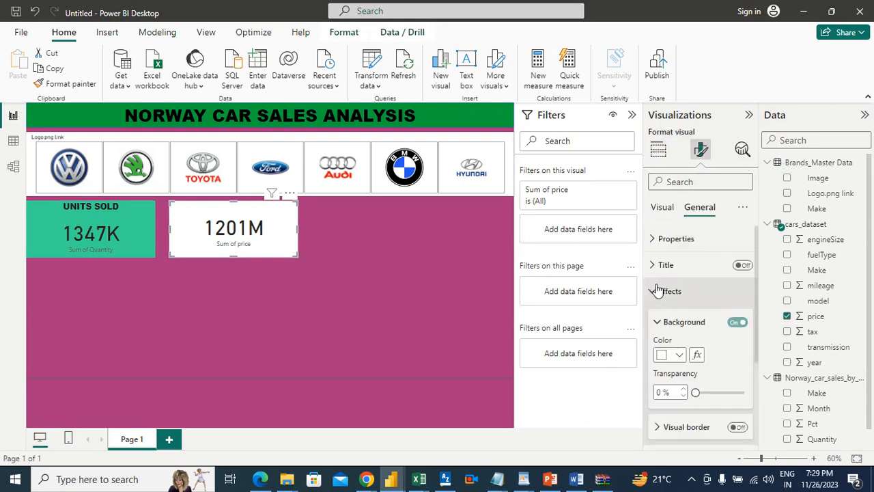
left_click(679, 355)
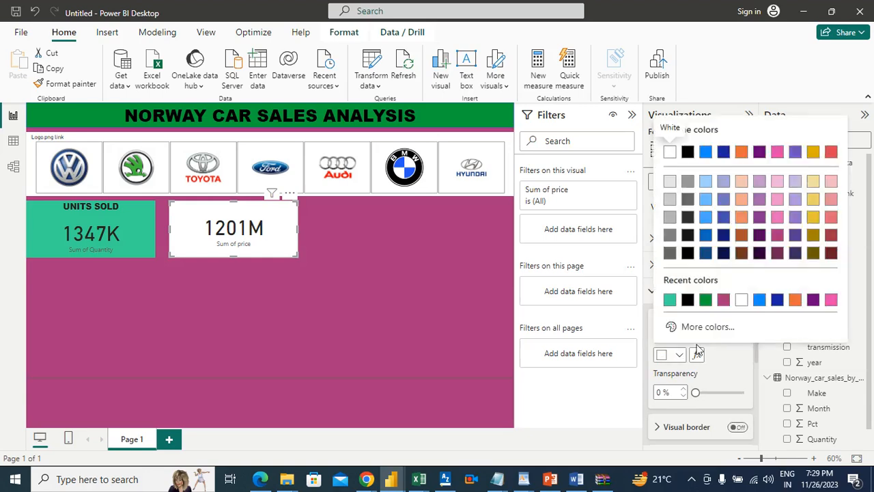
left_click(727, 326)
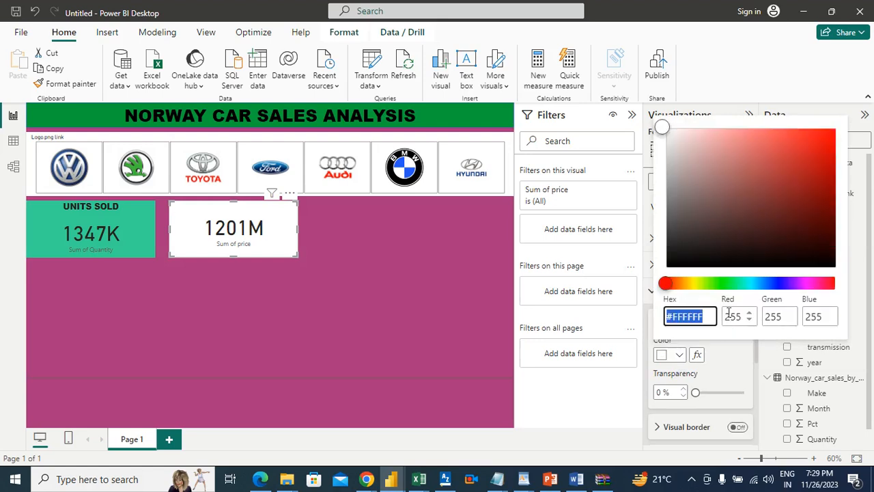
left_click(699, 284)
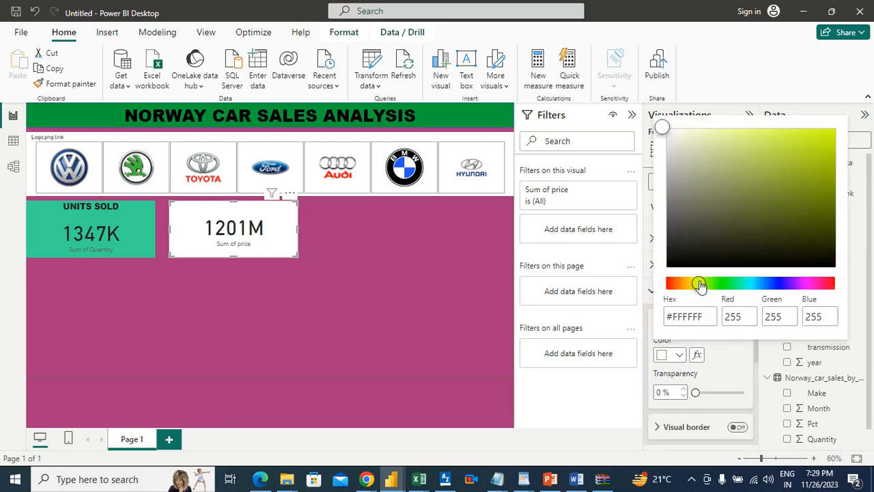
left_click(800, 148)
left_click(816, 145)
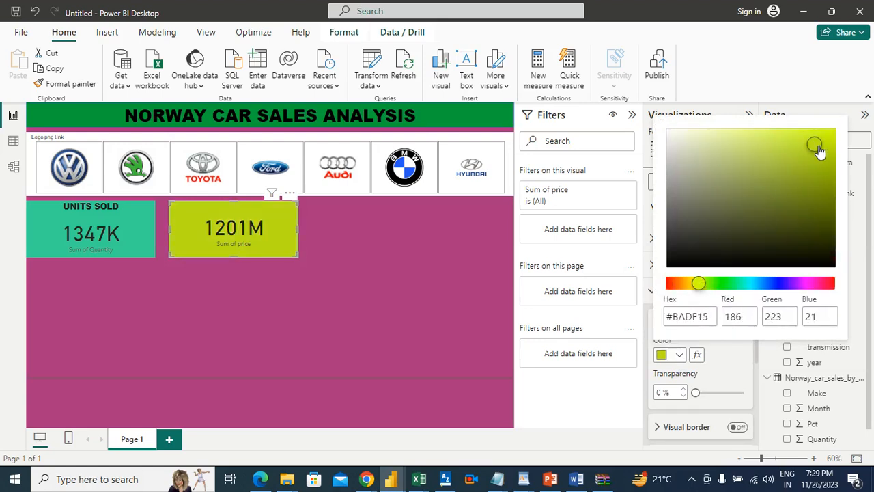
left_click_drag(818, 145, 816, 153)
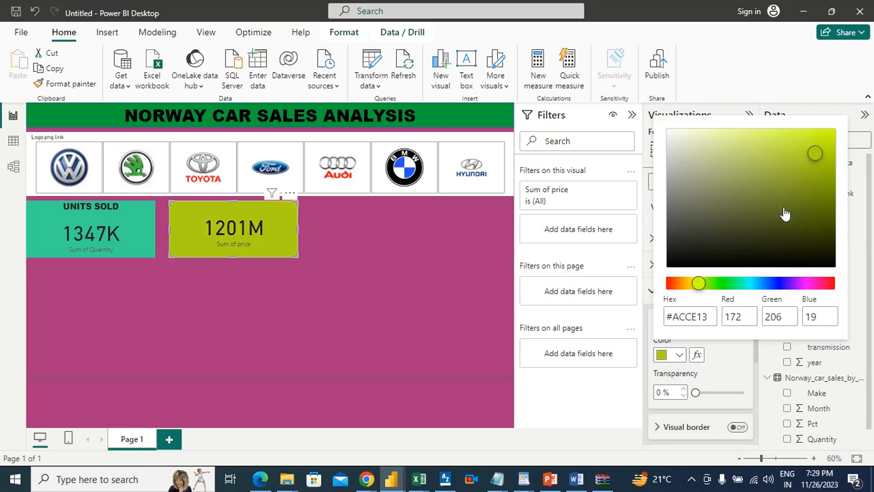
left_click(775, 285)
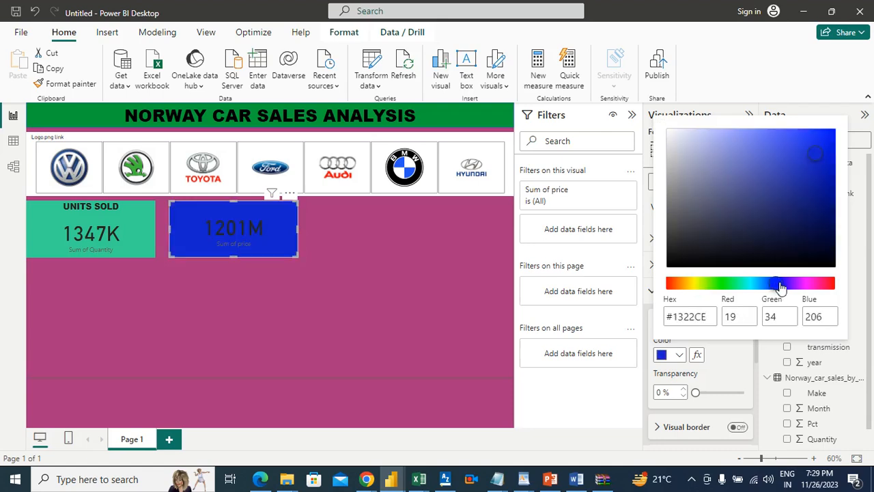
left_click(783, 286)
left_click(393, 236)
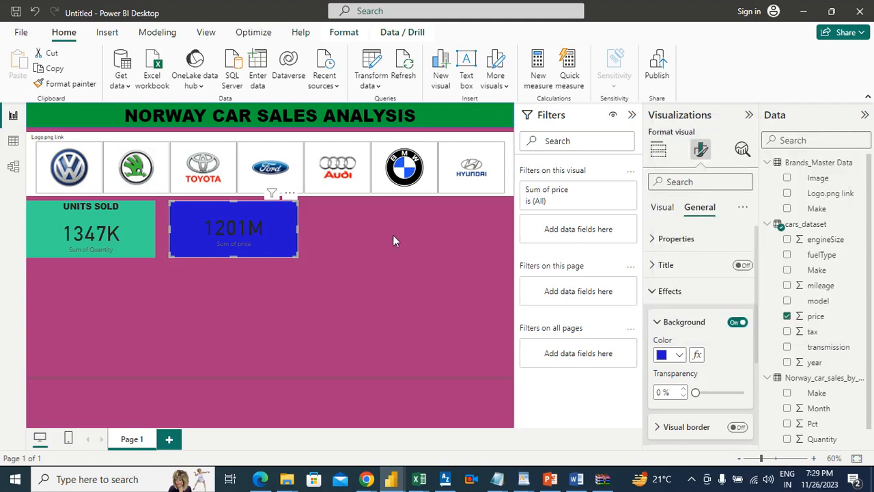
Turn on the price card's title and set its text color to white, #FFFFFF
left_click(691, 271)
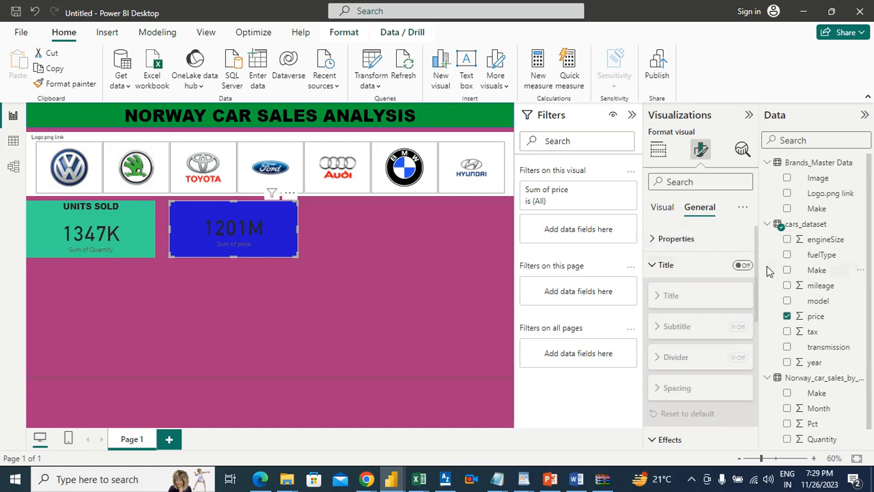
left_click(743, 265)
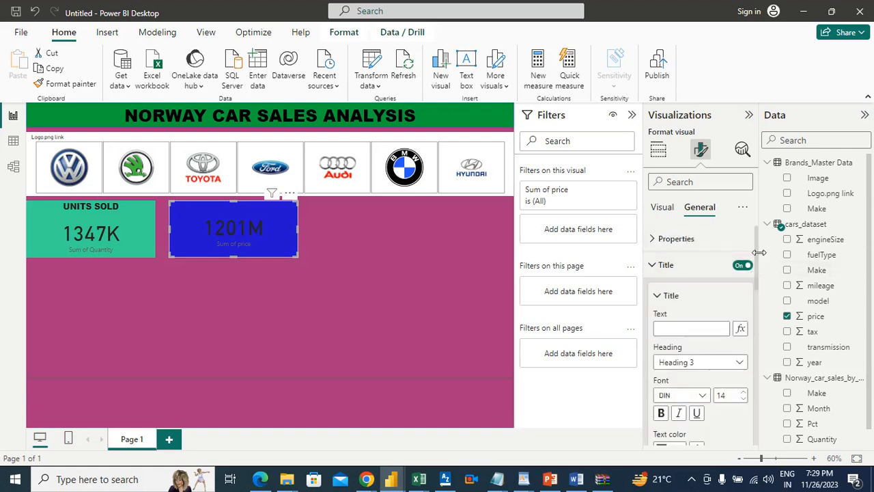
scroll(756, 259, "down", 1)
scroll(755, 263, "down", 1)
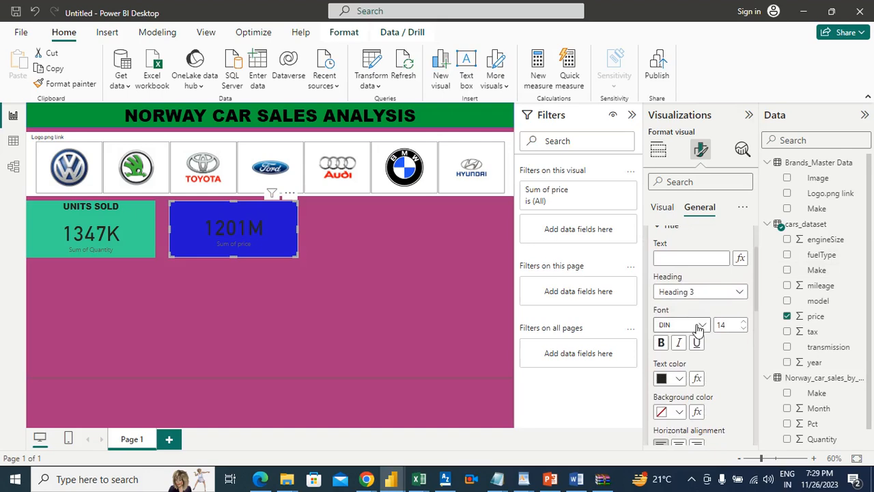
left_click(679, 378)
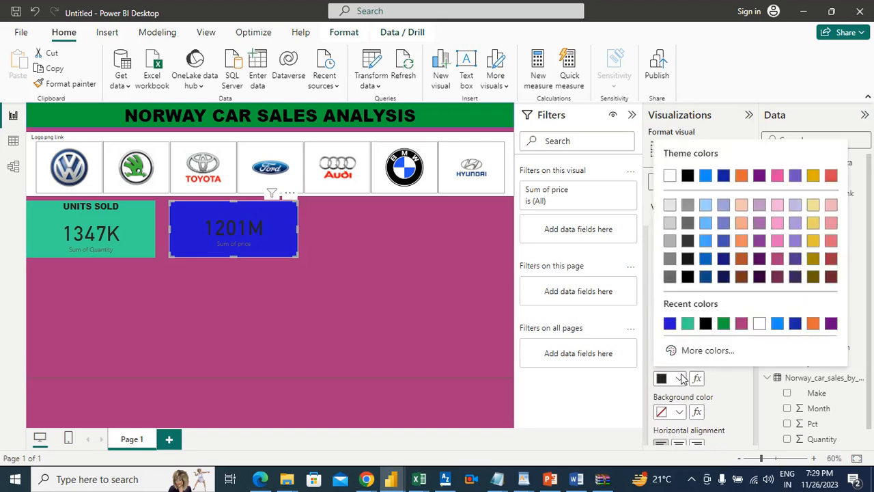
left_click(758, 326)
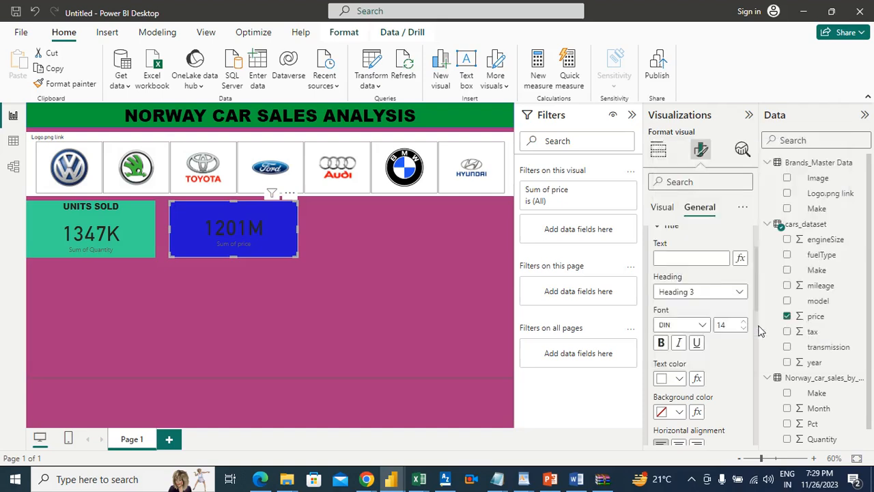
Set the price card's title text to TOTAL REVENUE
left_click(694, 259)
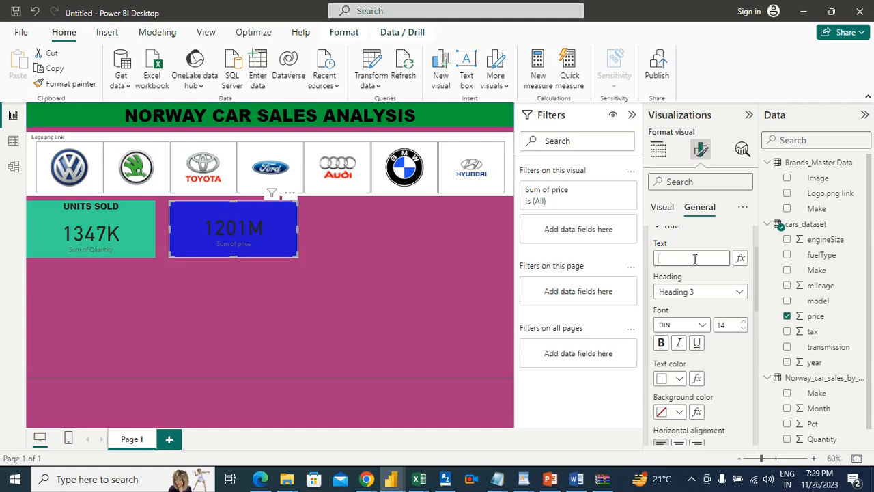
type("Total")
key("BackSpace")
key("BackSpace")
type("TOTAL REVENUE")
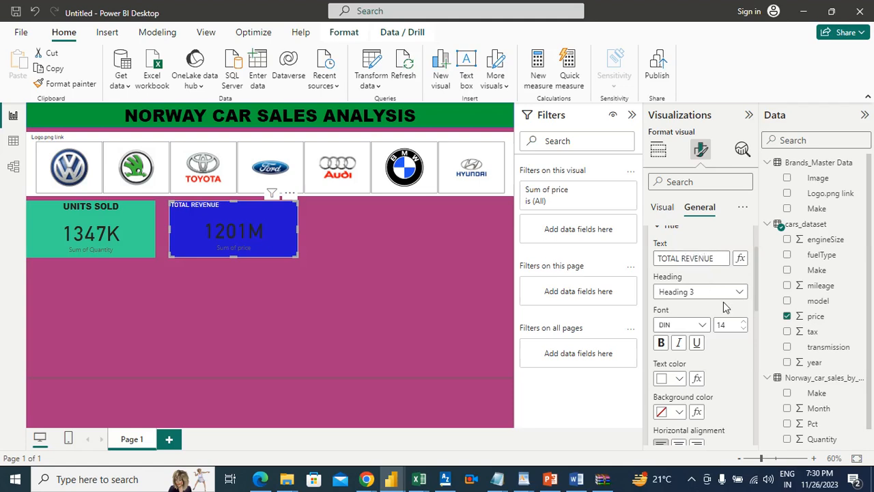
Set the revenue card's title font to Arial Black, size 17, and center it horizontally
left_click(703, 325)
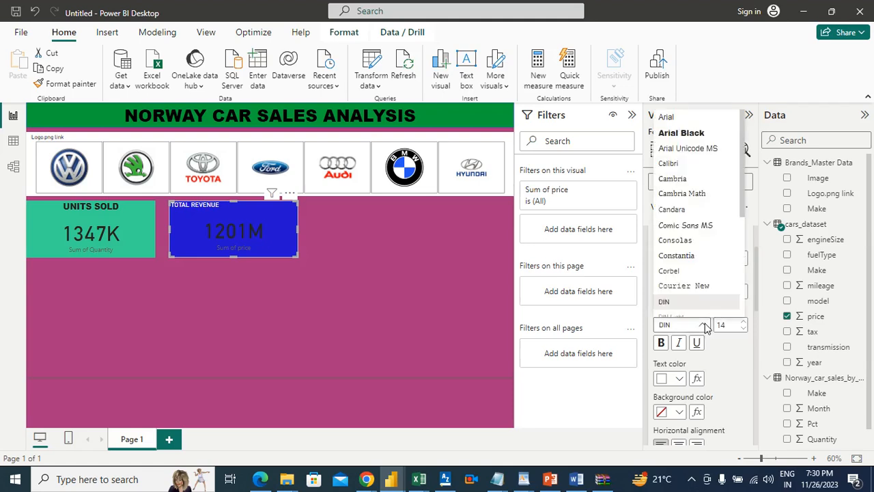
left_click(686, 133)
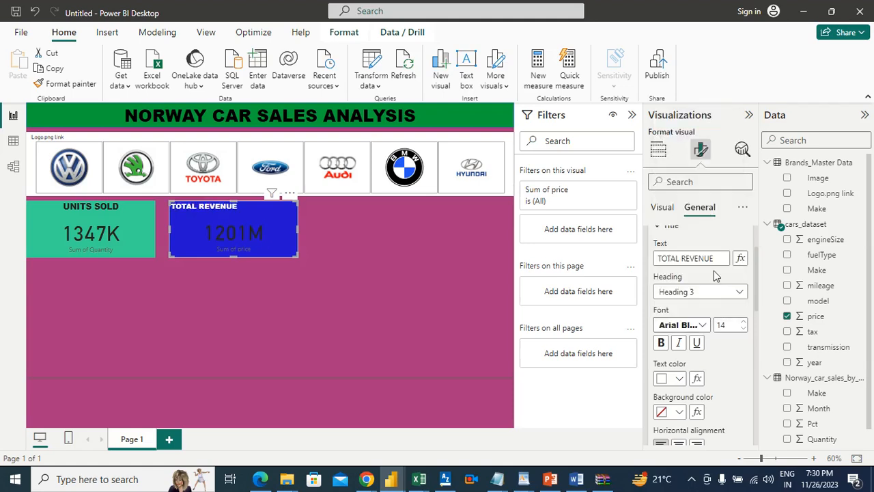
left_click(744, 322)
left_click(744, 322)
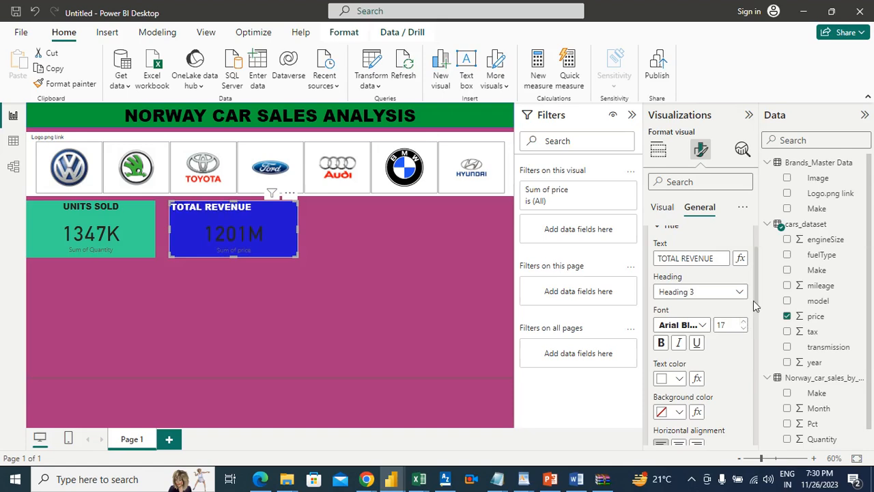
scroll(755, 315, "down", 3)
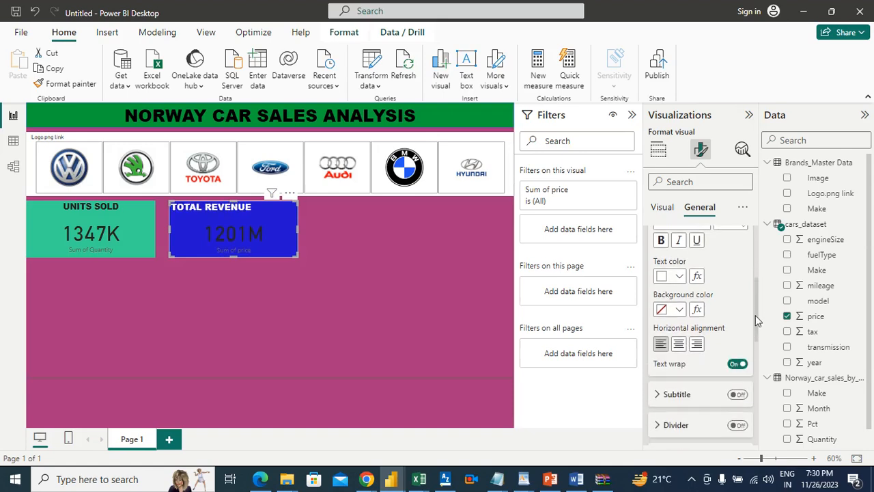
left_click(678, 343)
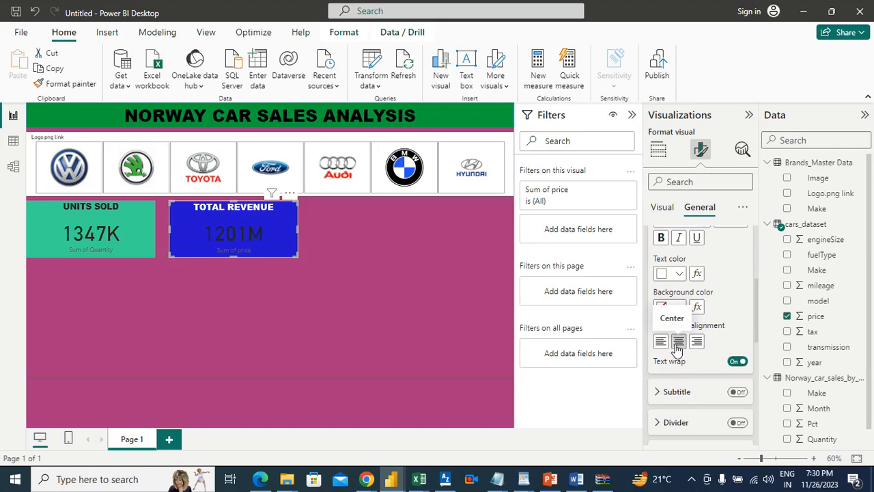
left_click_drag(758, 287, 755, 311)
Set the revenue card's callout value color to white, #FFFFFF
left_click(661, 207)
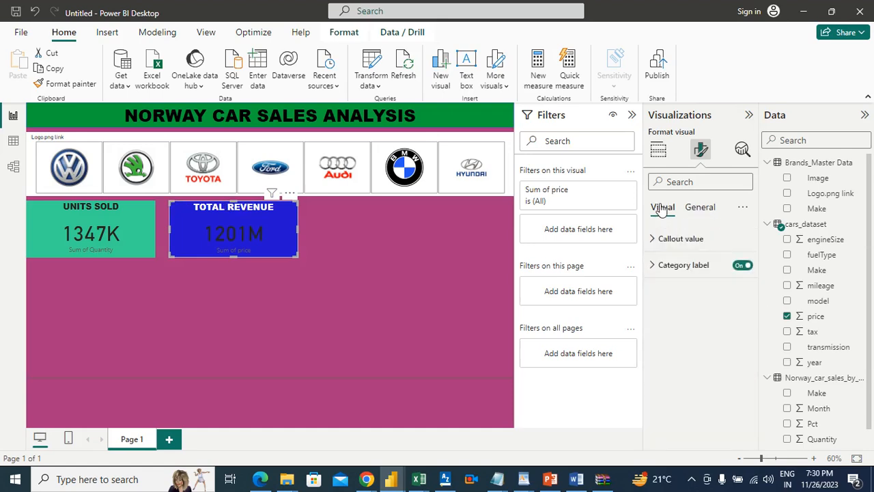
left_click(679, 238)
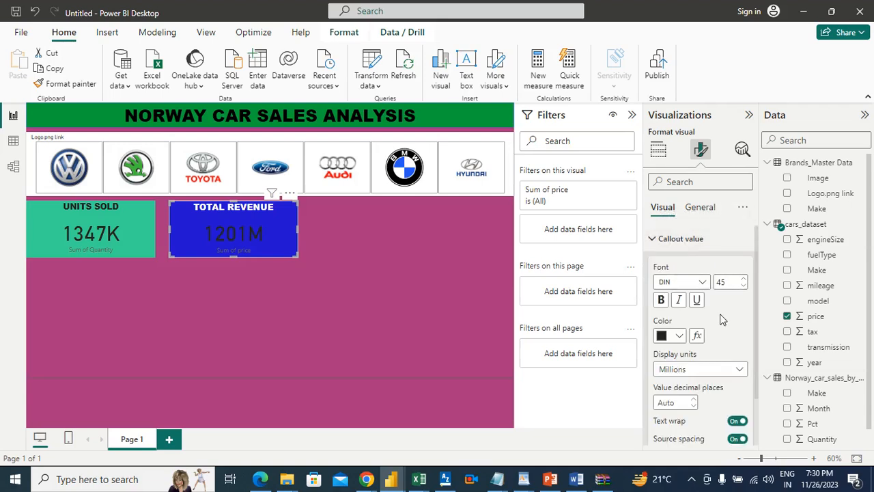
left_click(680, 339)
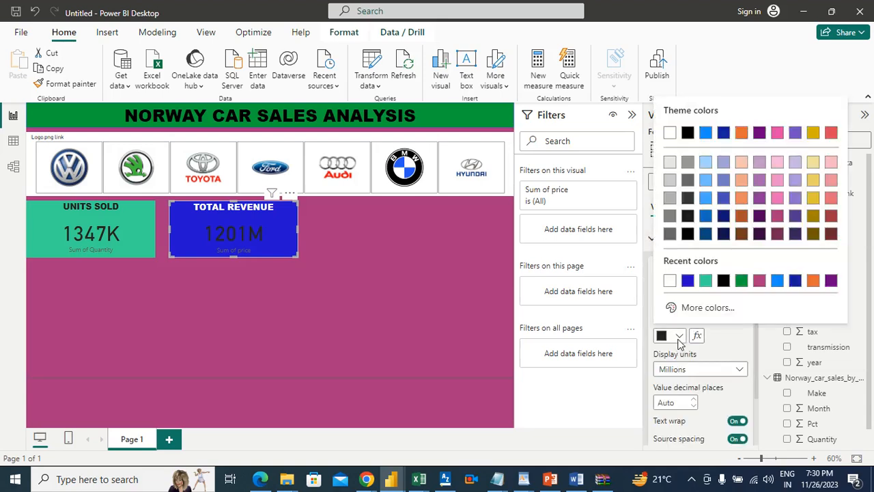
left_click(670, 281)
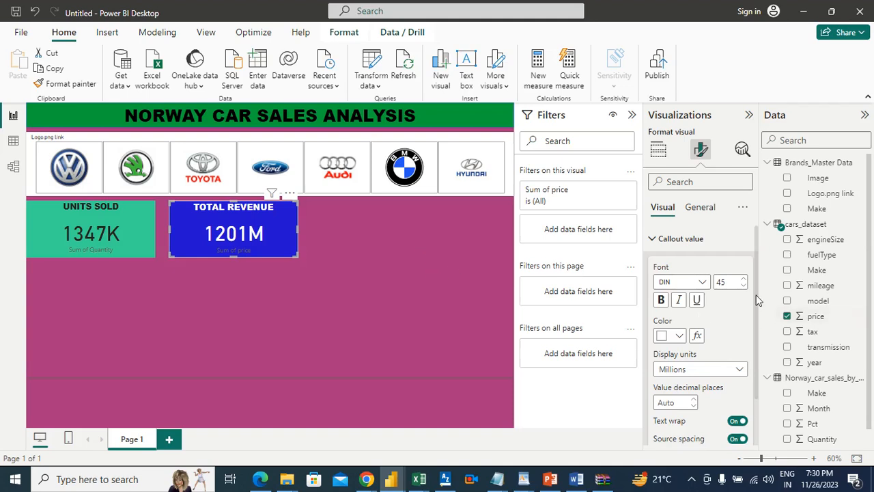
scroll(752, 312, "down", 2)
scroll(750, 324, "down", 1)
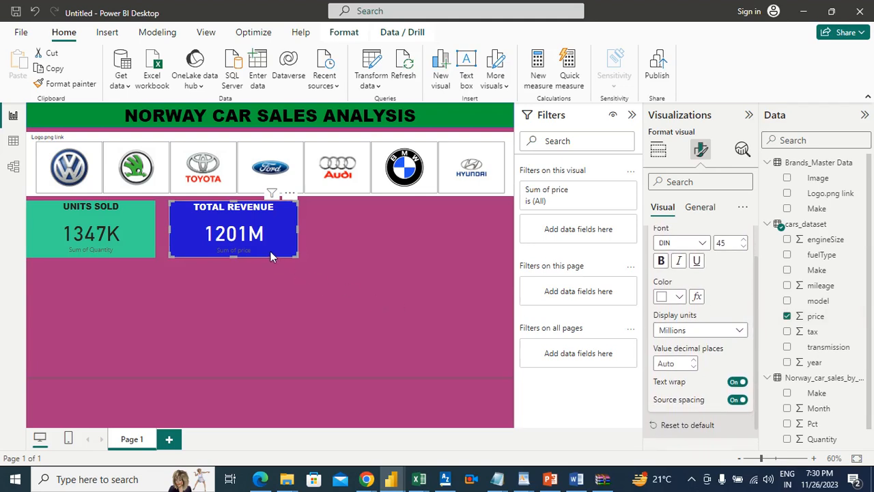
left_click(338, 236)
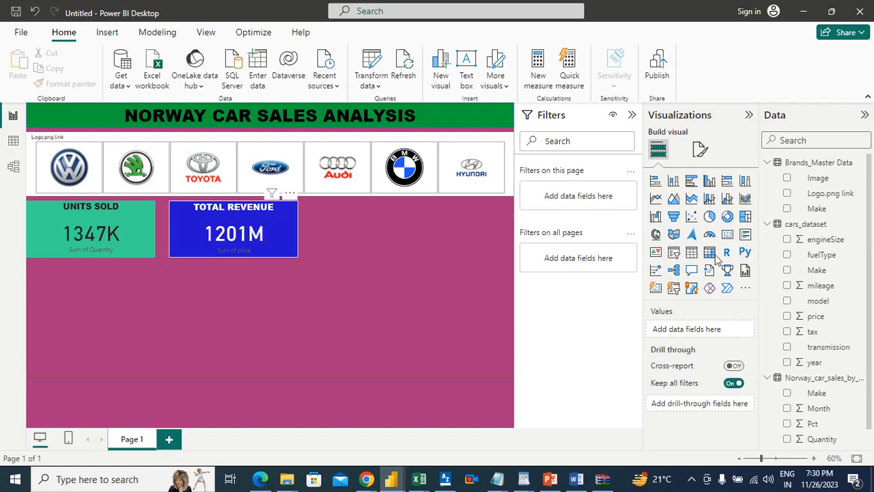
Increase the TOTAL REVENUE card's title font size to 24
left_click(270, 216)
left_click(700, 150)
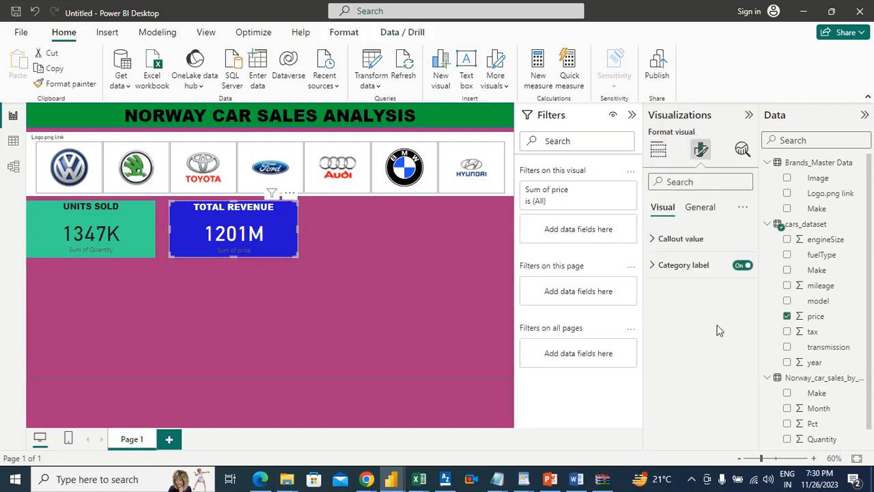
left_click(703, 208)
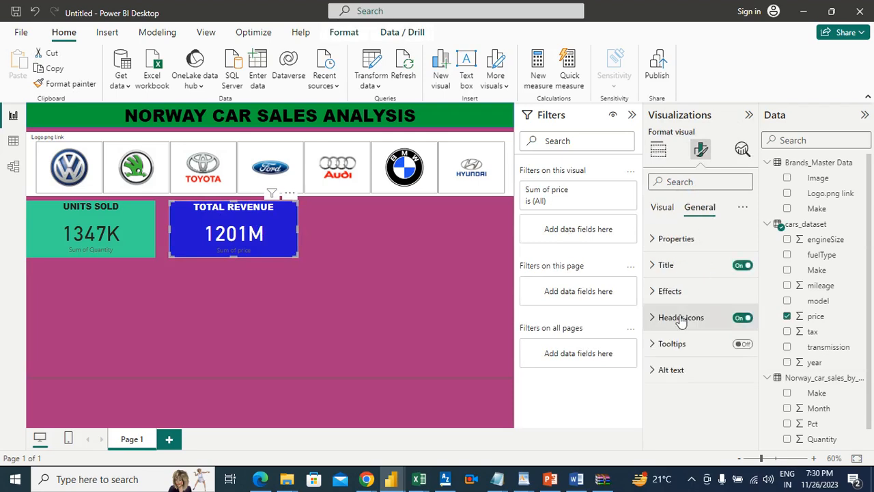
left_click(689, 264)
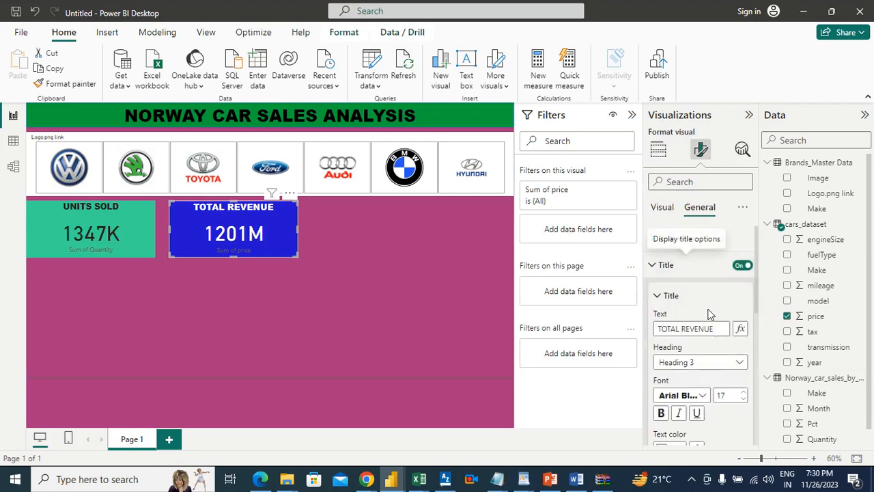
left_click(744, 392)
left_click(744, 393)
left_click(743, 392)
left_click(744, 393)
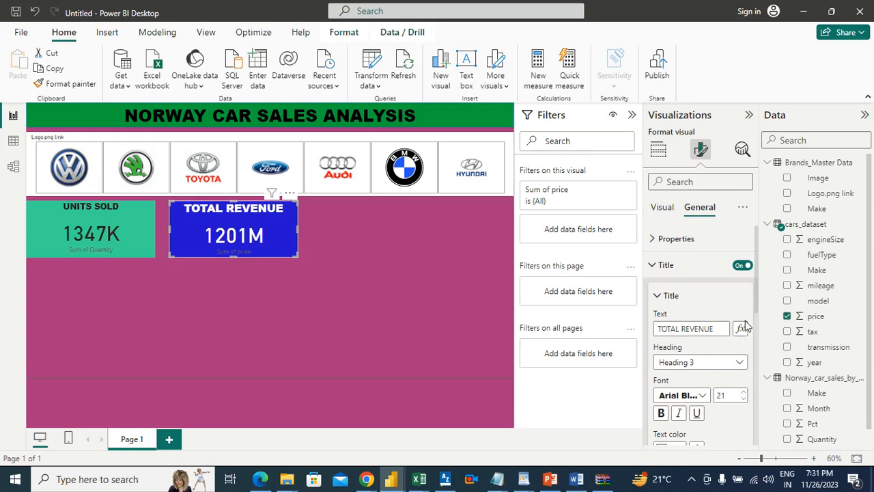
left_click(744, 393)
left_click(743, 392)
left_click(743, 392)
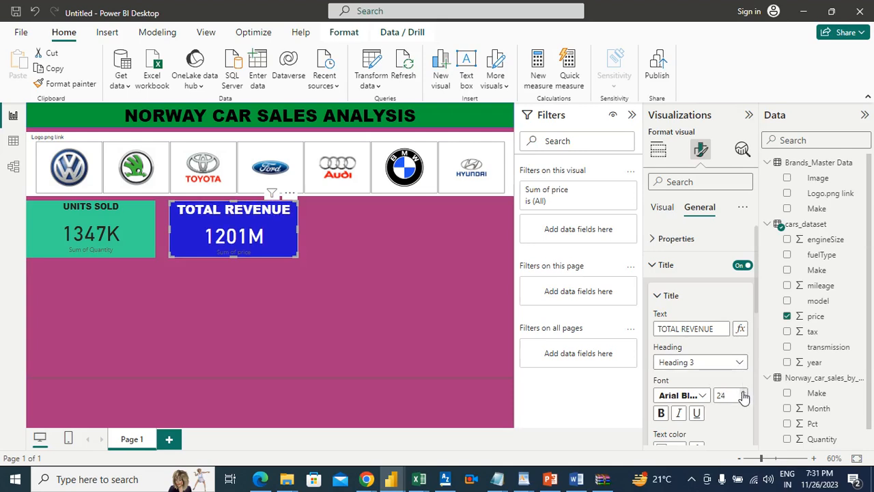
Increase the UNITS SOLD card's title font size to 23
left_click(113, 218)
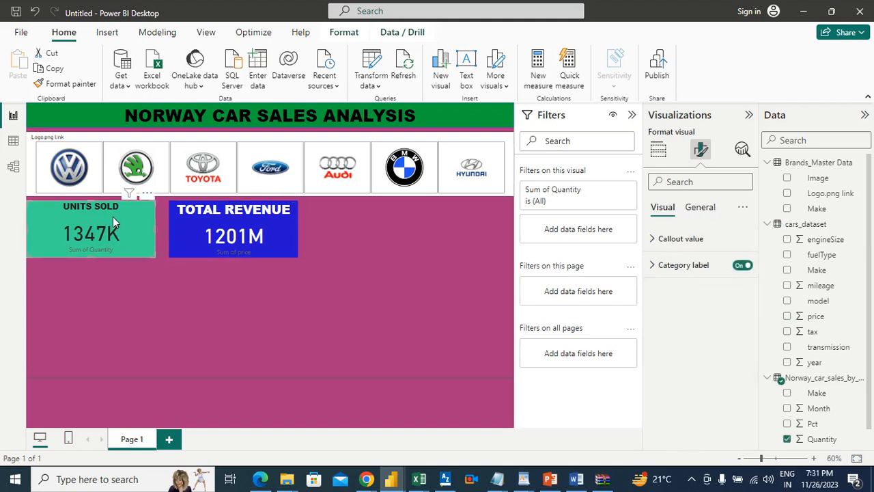
left_click(697, 208)
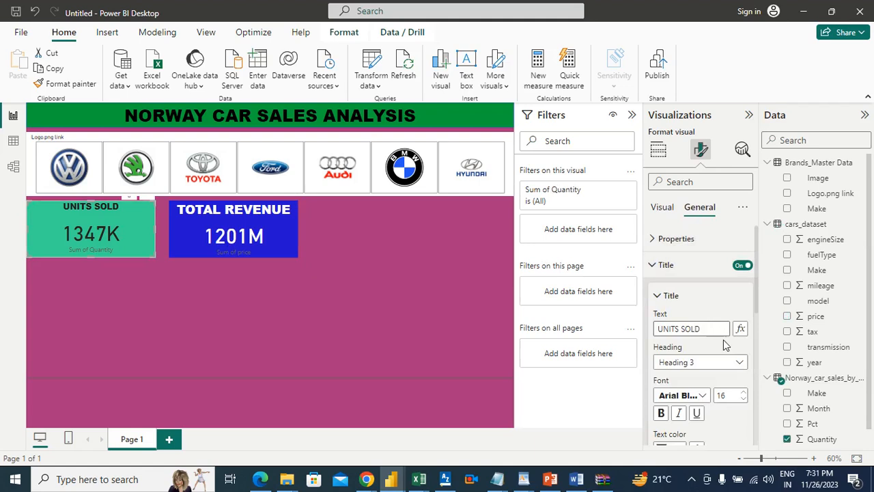
left_click(743, 392)
left_click(743, 392)
left_click(743, 392)
left_click(744, 393)
left_click(743, 393)
left_click(743, 392)
left_click(743, 393)
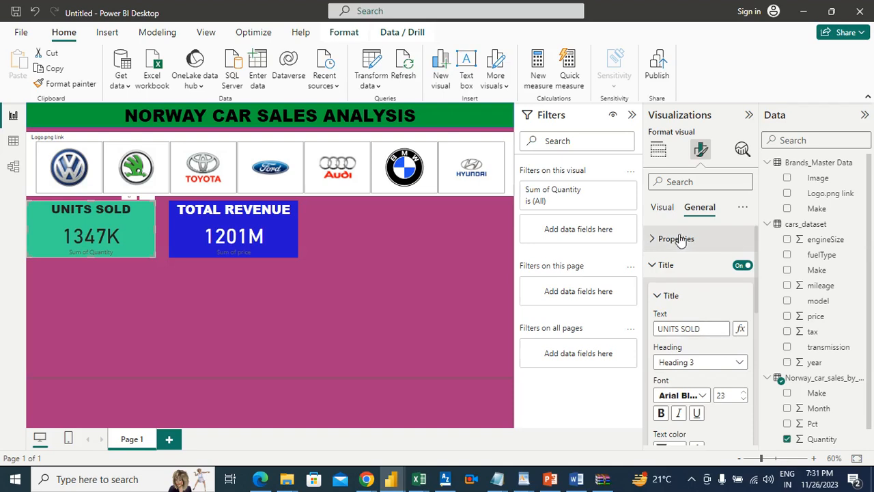
Change the units-sold card's callout value font to Arial Black and deselect the card
left_click(668, 207)
left_click(681, 238)
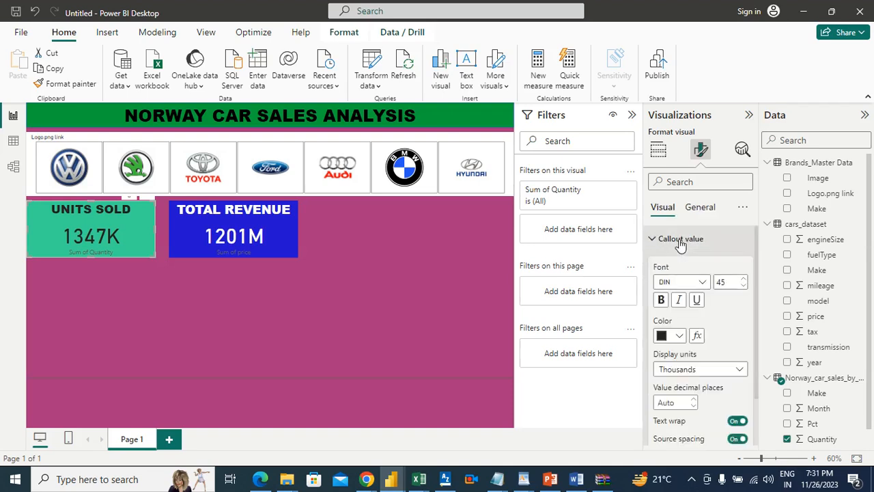
left_click(703, 284)
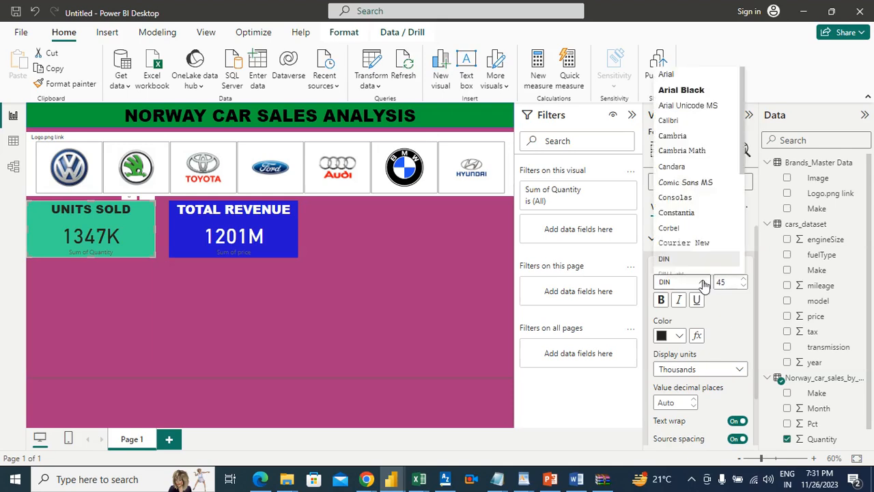
left_click(685, 90)
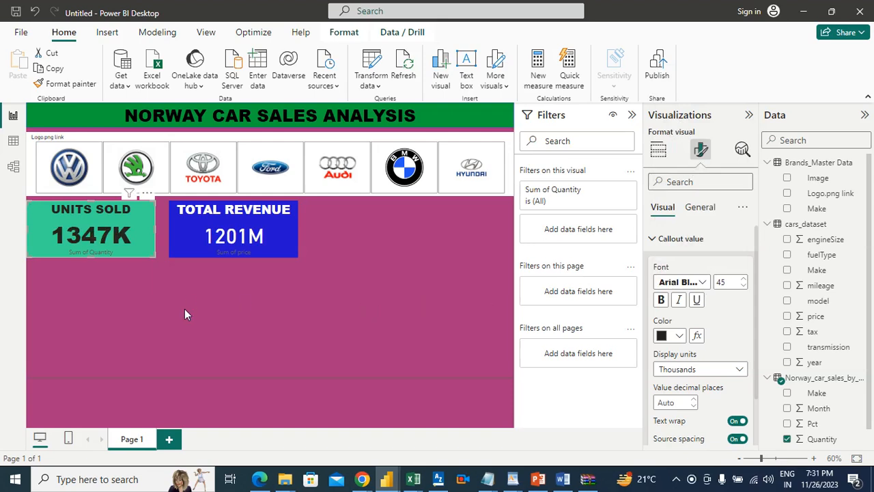
key("Escape")
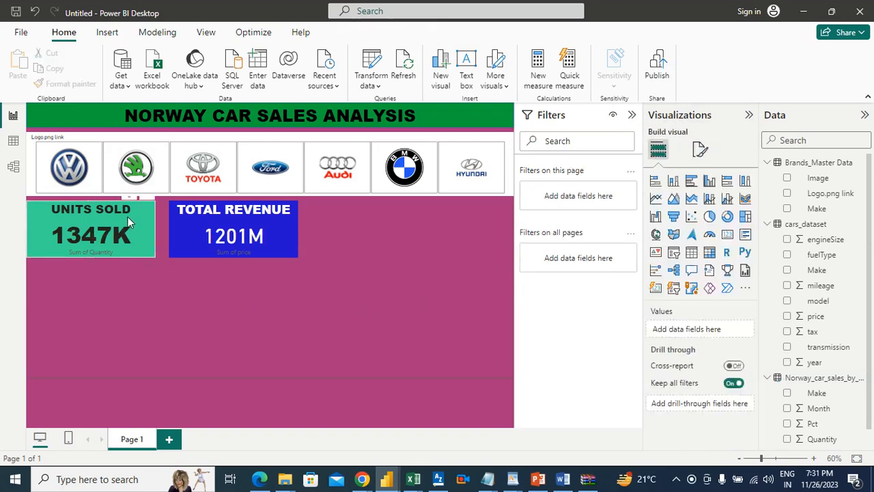
Change the revenue card's callout value font to Arial Black and deselect the card
left_click(271, 224)
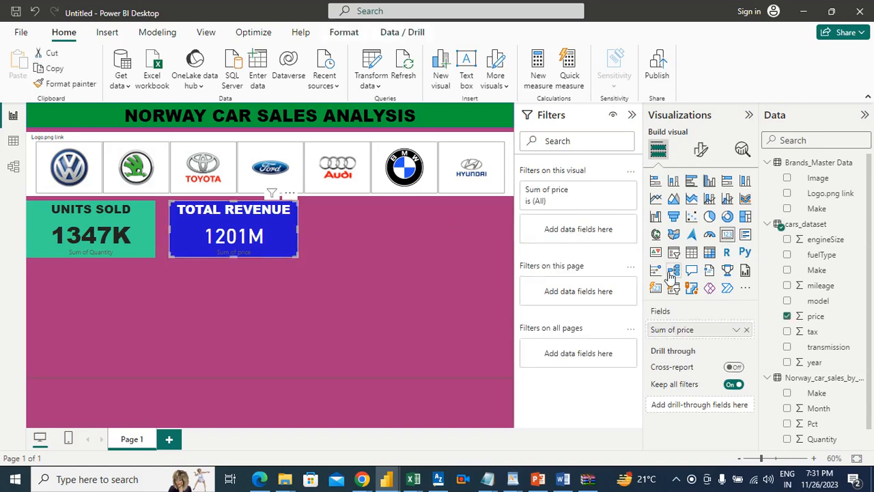
left_click(701, 150)
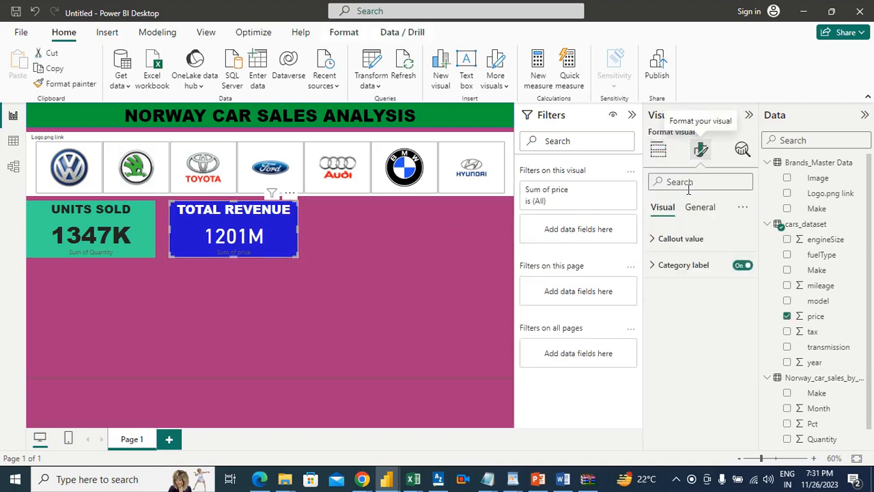
left_click(676, 239)
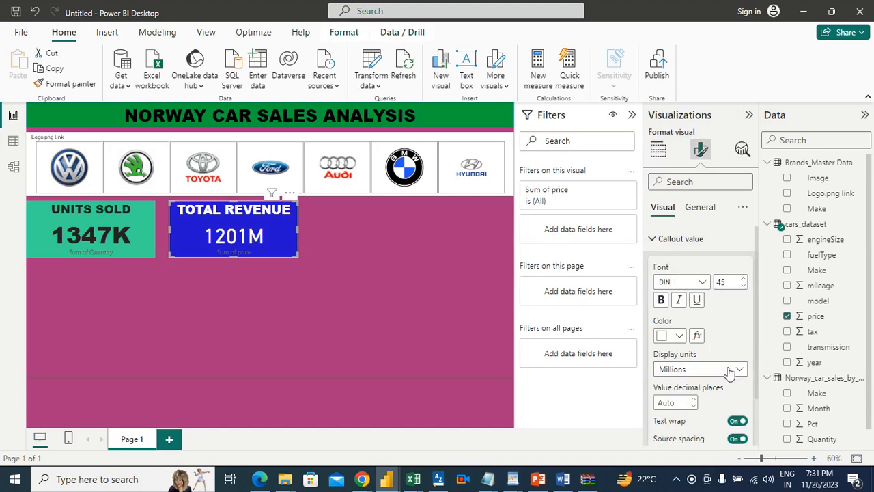
left_click(702, 284)
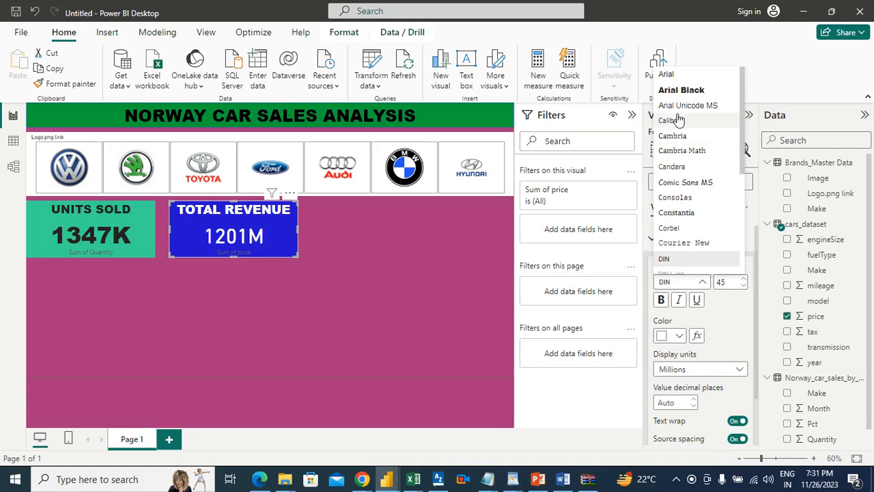
left_click(675, 90)
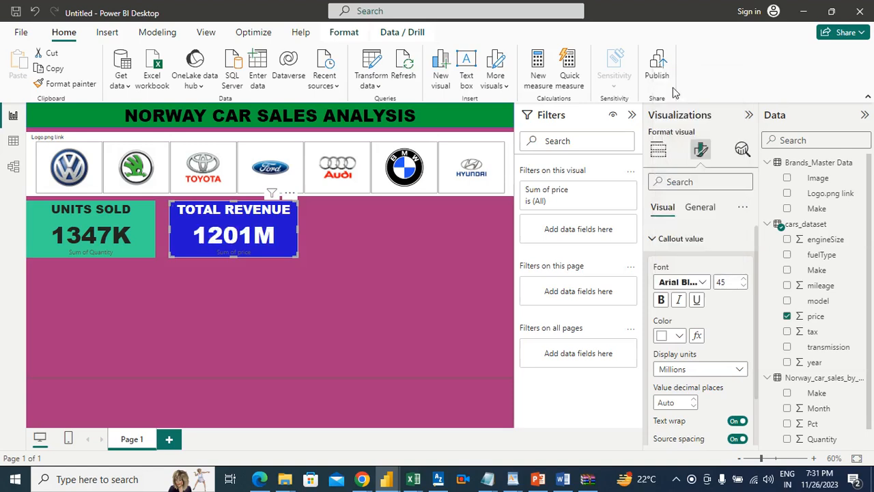
left_click(432, 251)
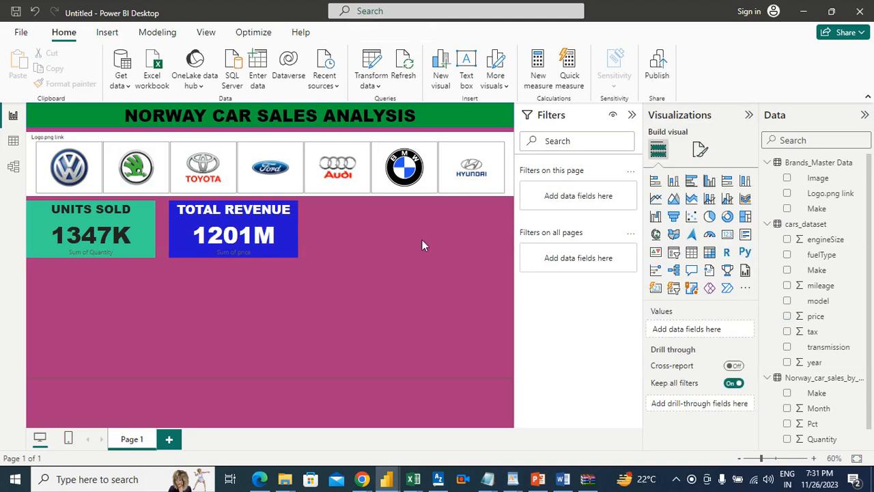
Switch to the Word requirements document and highlight item 2, the revenue question, in green
left_click(563, 479)
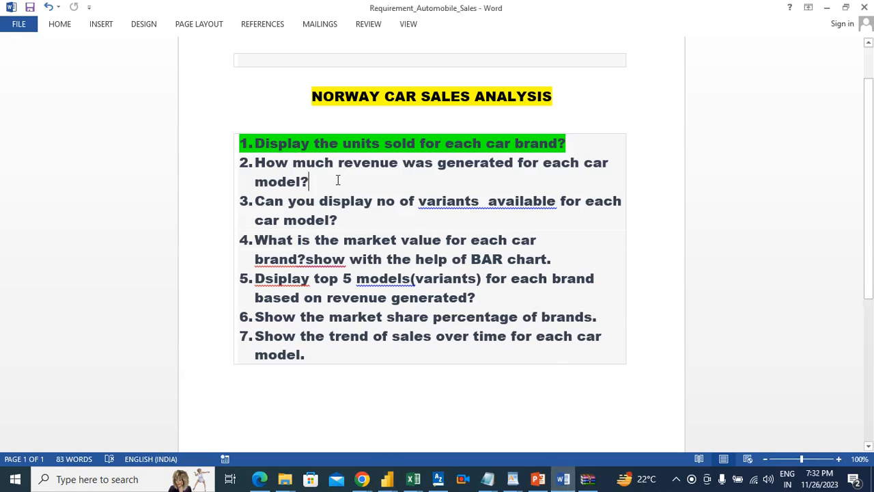
left_click_drag(302, 179, 264, 167)
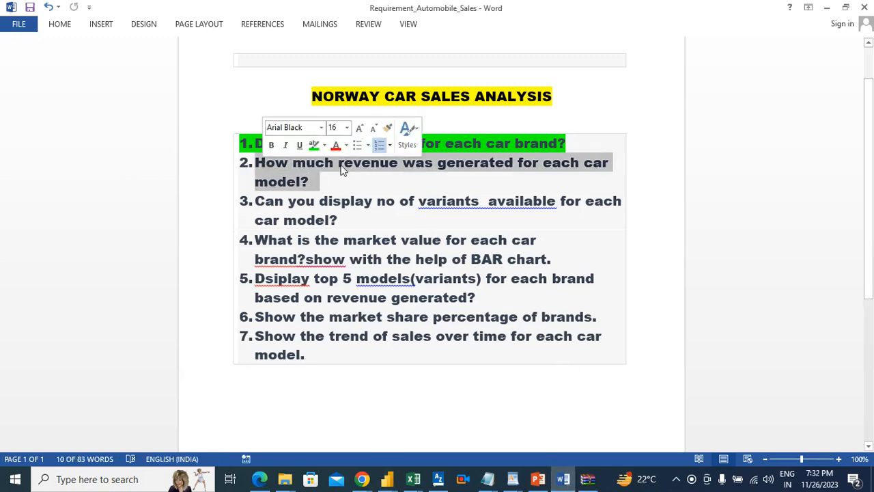
left_click(67, 26)
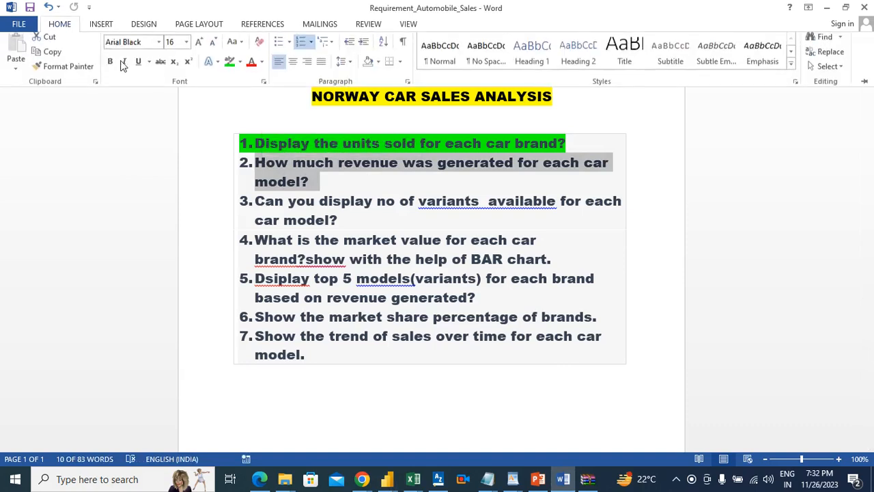
left_click(230, 66)
left_click(342, 237)
left_click(360, 218)
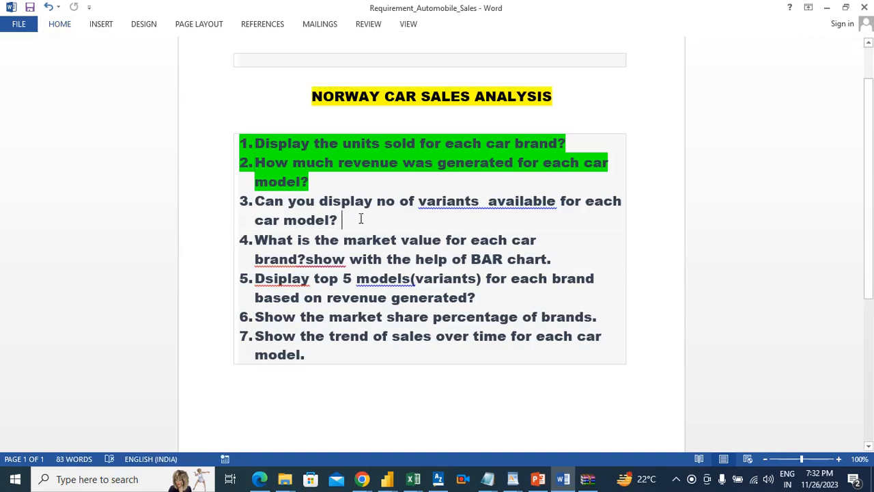
Switch to Power BI Desktop, add a new card visual and place it in the card row beside the TOTAL REVENUE card
key("alt+Tab")
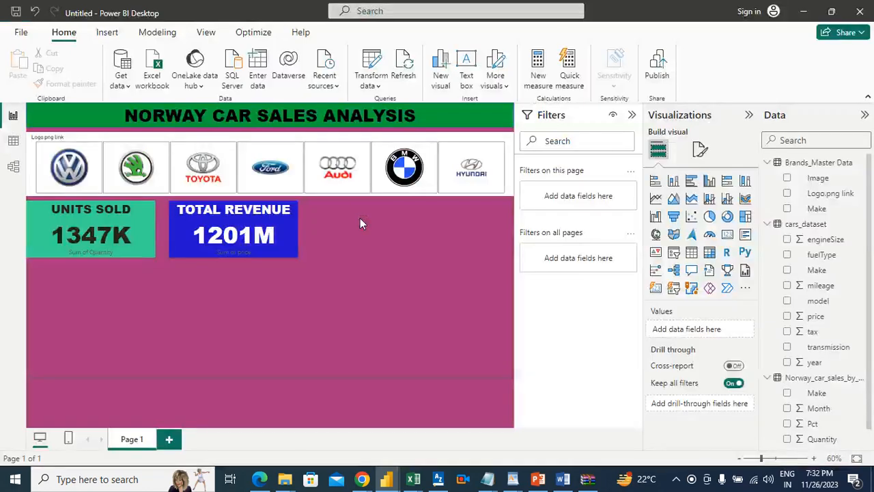
left_click(730, 238)
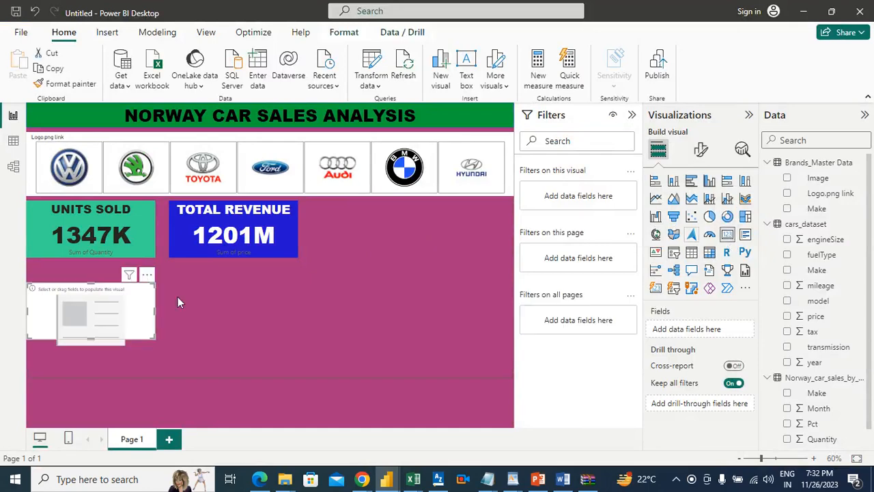
left_click_drag(120, 304, 333, 284)
left_click_drag(400, 245, 419, 217)
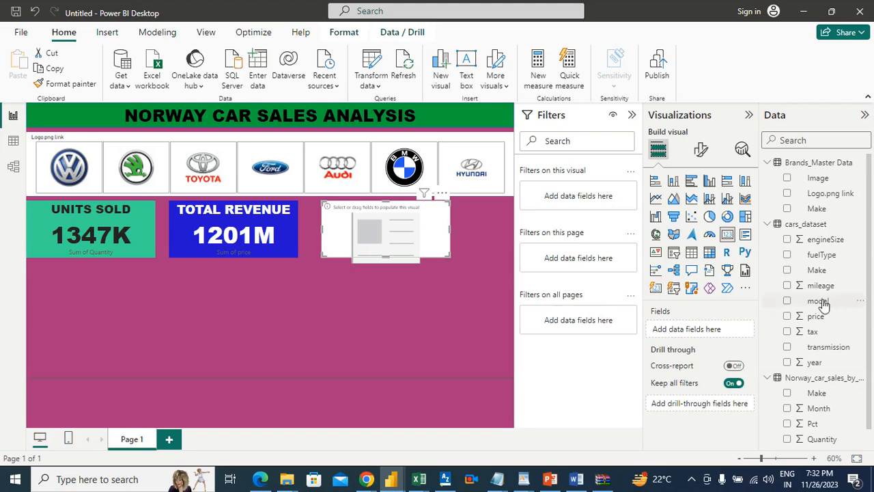
Add the model field from cars_dataset to the new card, summarize it as Count (Distinct), and deselect the card
left_click_drag(823, 304, 716, 331)
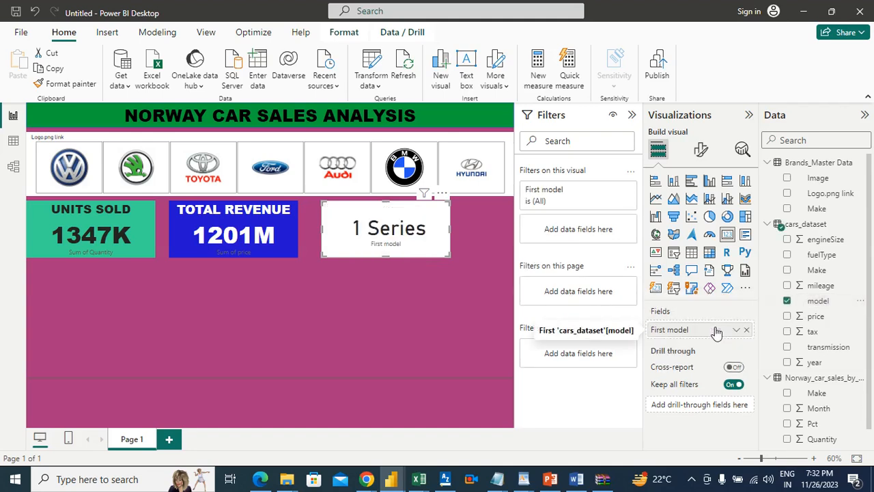
left_click(735, 330)
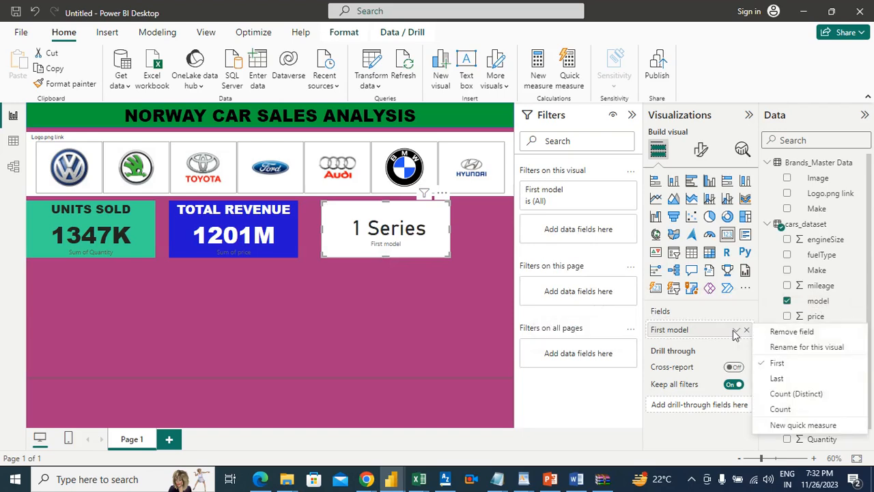
left_click(798, 395)
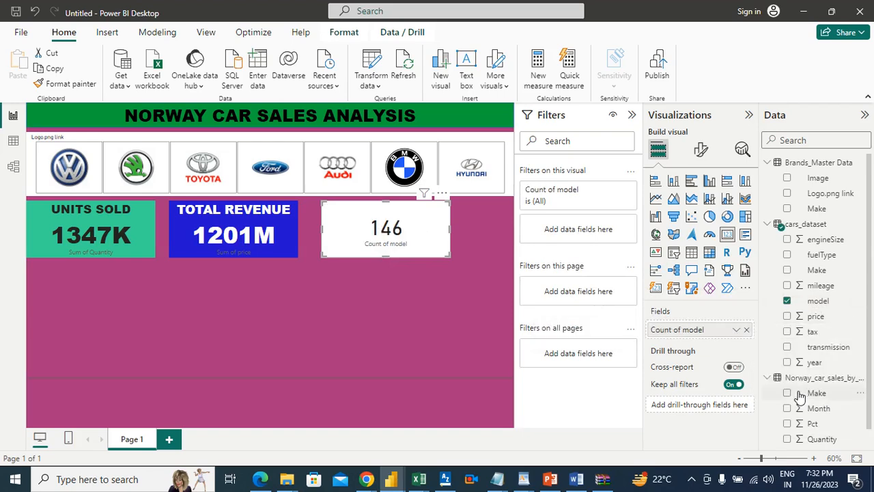
left_click(499, 362)
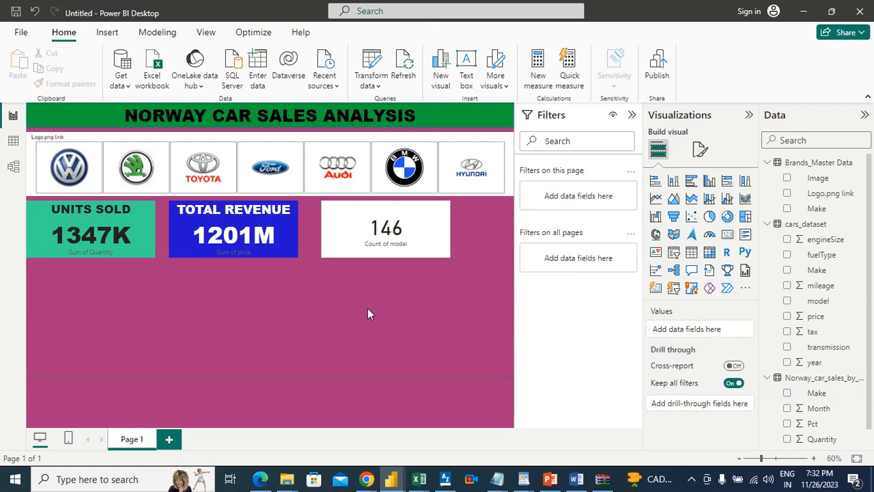
Check requirement 3 in the Word document, return to Power BI and test the cards with the Toyota and Ford logos, clearing each filter
left_click(575, 478)
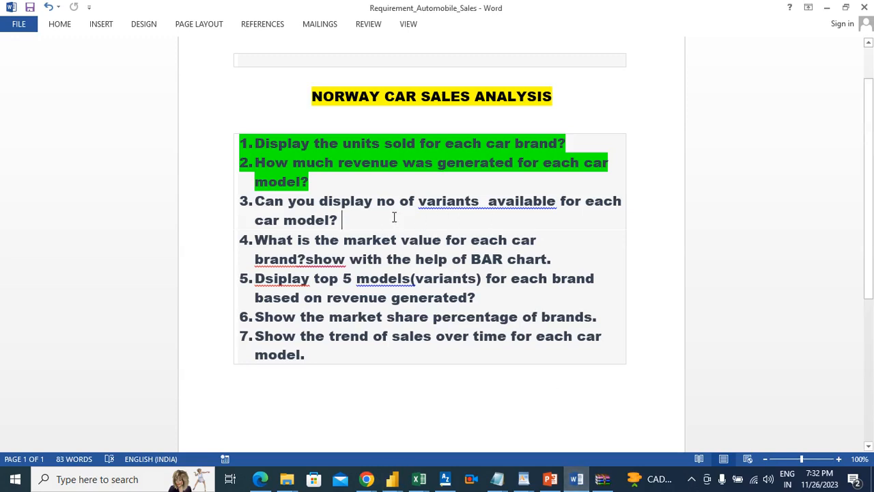
key("alt+Tab")
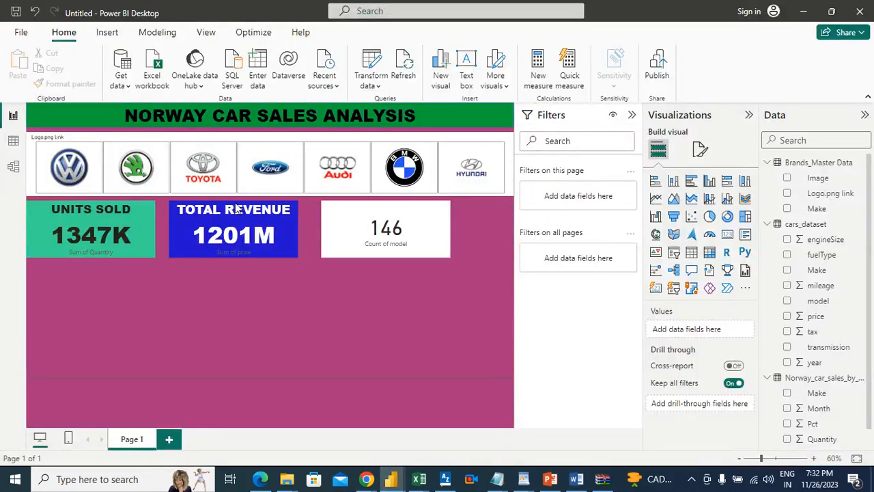
left_click(229, 154)
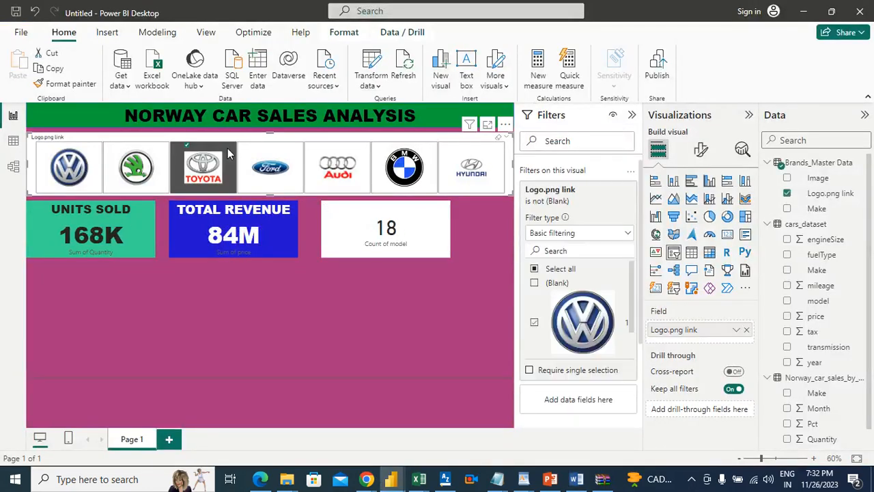
left_click(227, 148)
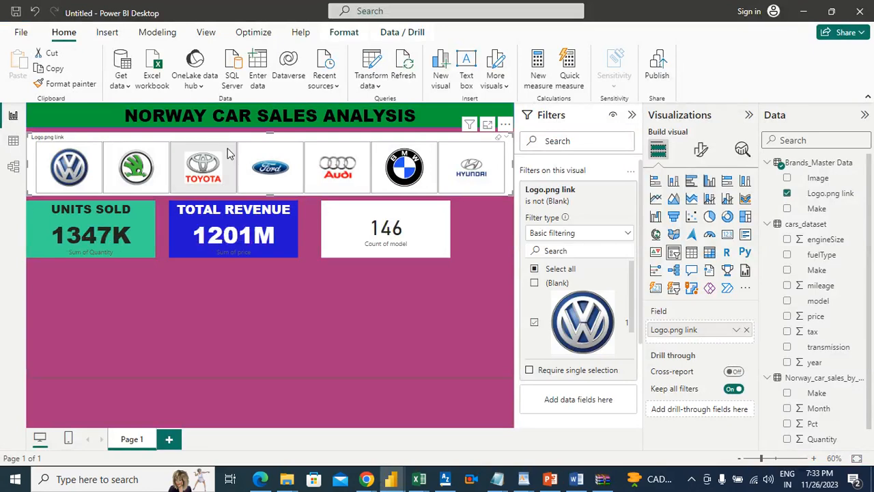
left_click(279, 158)
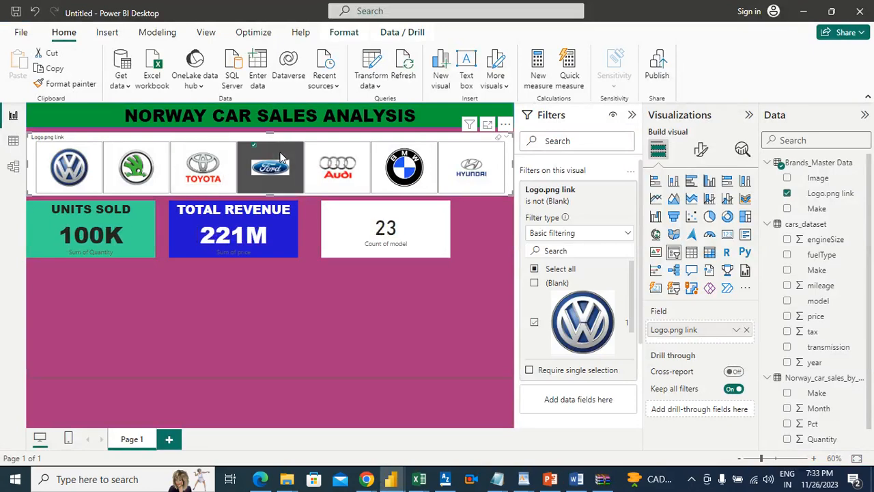
left_click(280, 157)
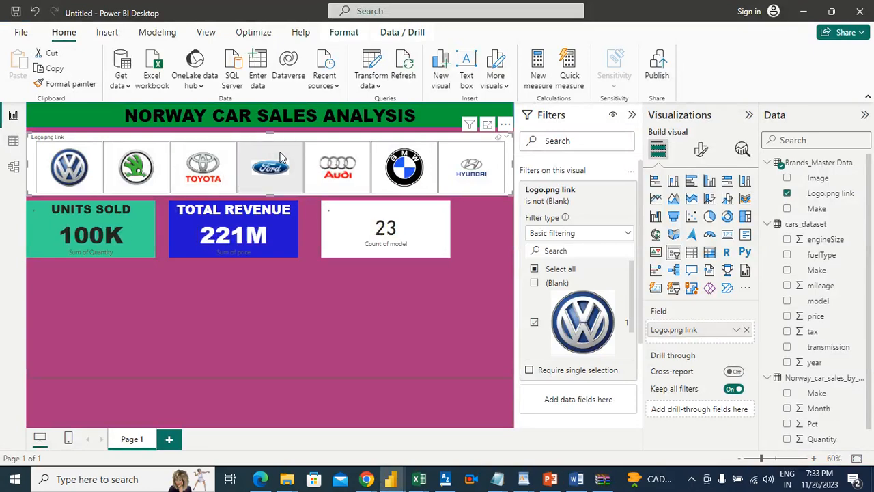
left_click(327, 268)
Set the model-count card's background to the custom dark red shade #AB3737
left_click(348, 226)
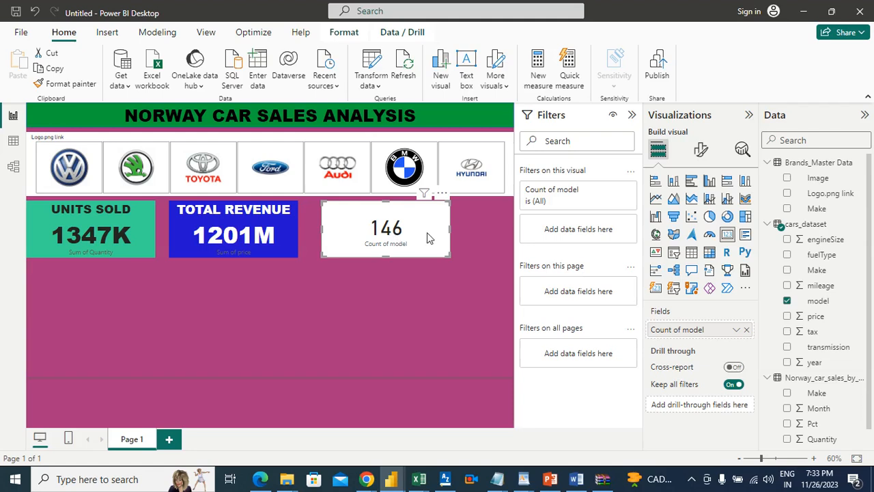
left_click(703, 150)
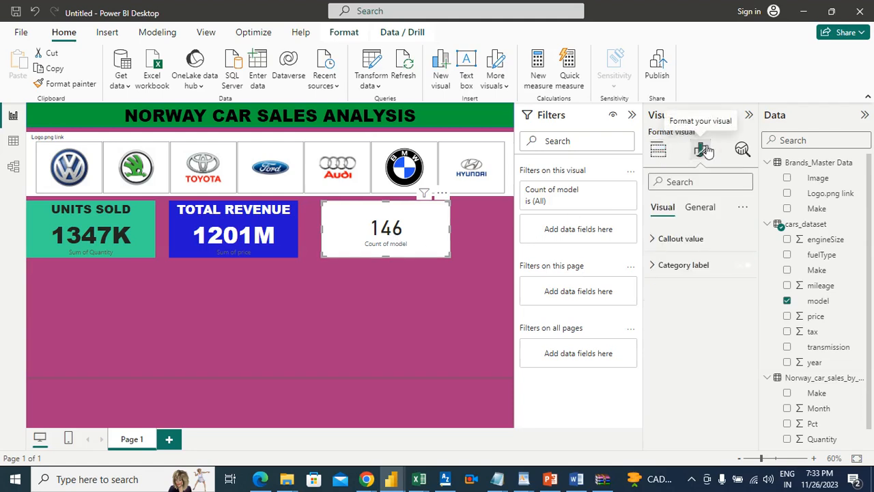
left_click(704, 208)
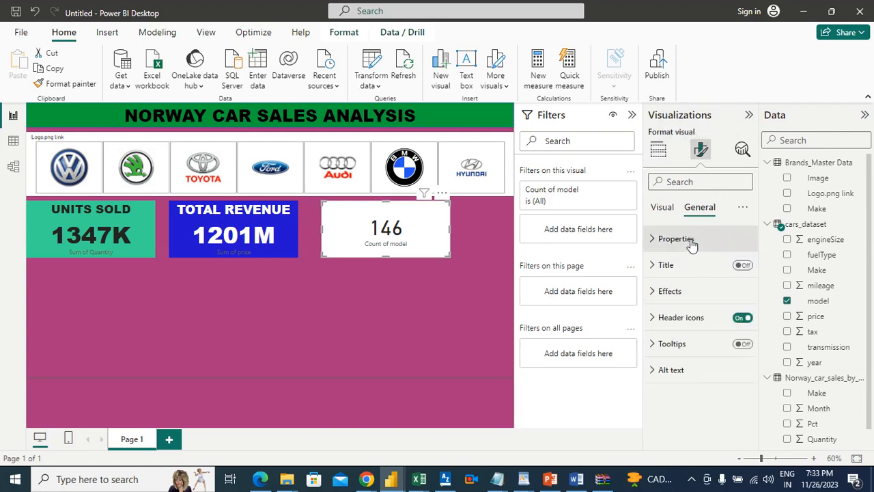
left_click(672, 290)
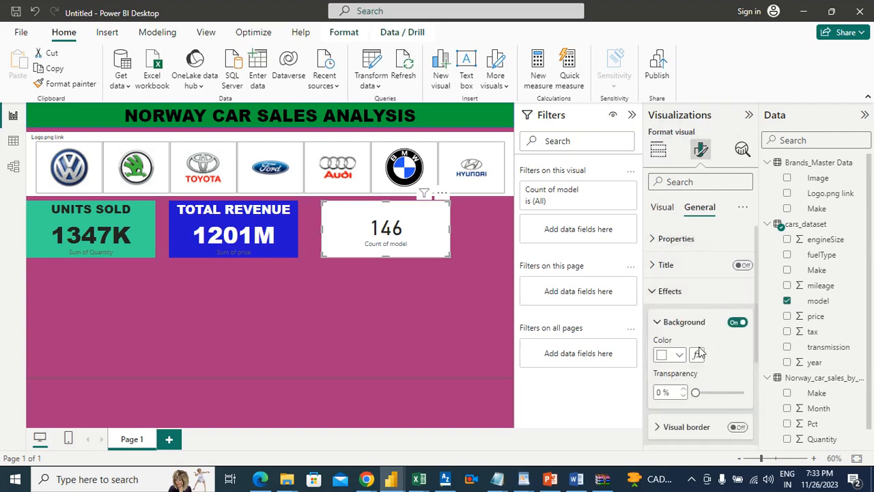
left_click(678, 356)
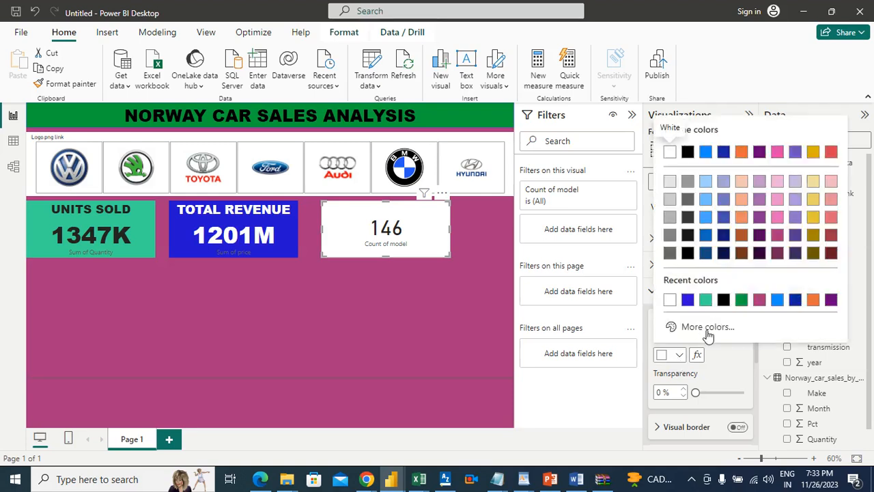
left_click(730, 356)
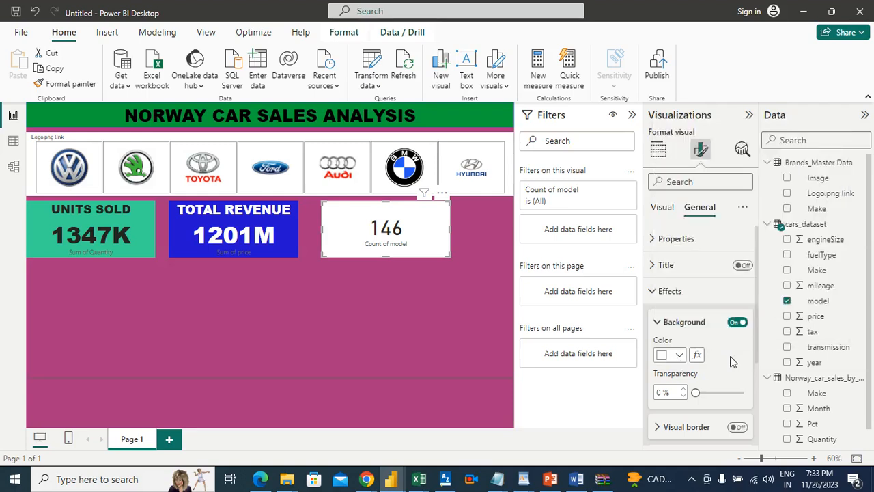
left_click(679, 355)
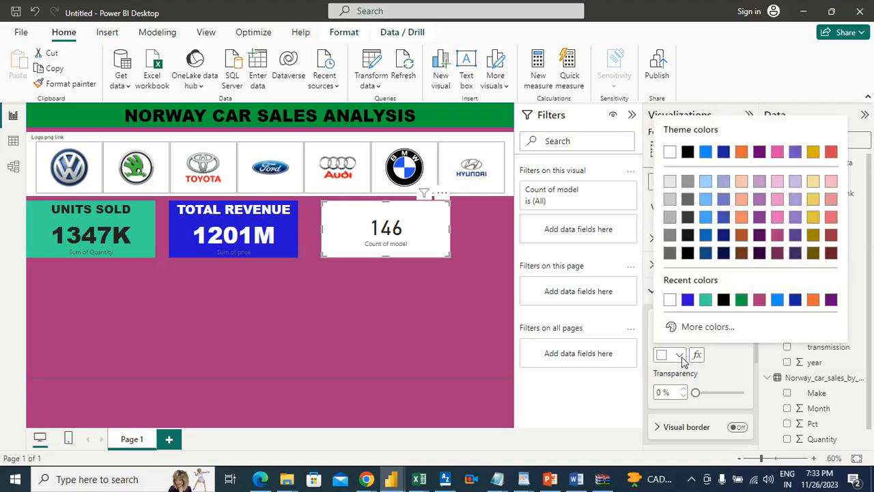
left_click(708, 327)
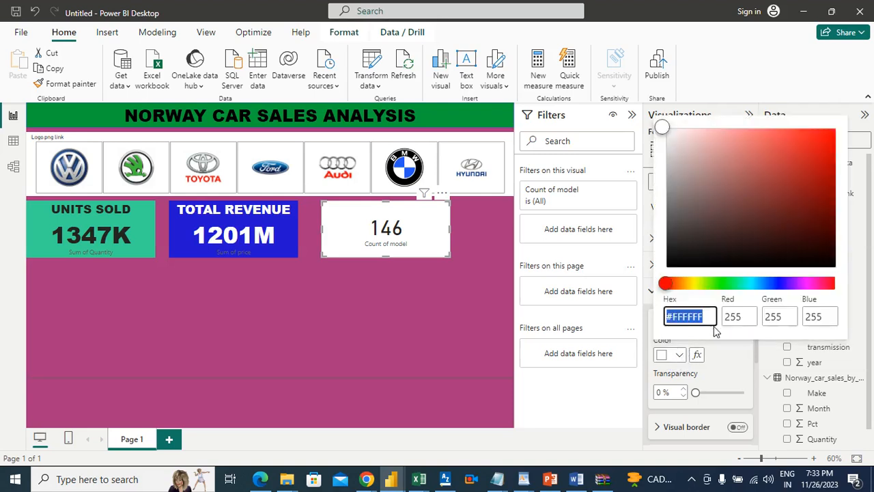
left_click(780, 143)
left_click(774, 140)
left_click(770, 150)
left_click(750, 159)
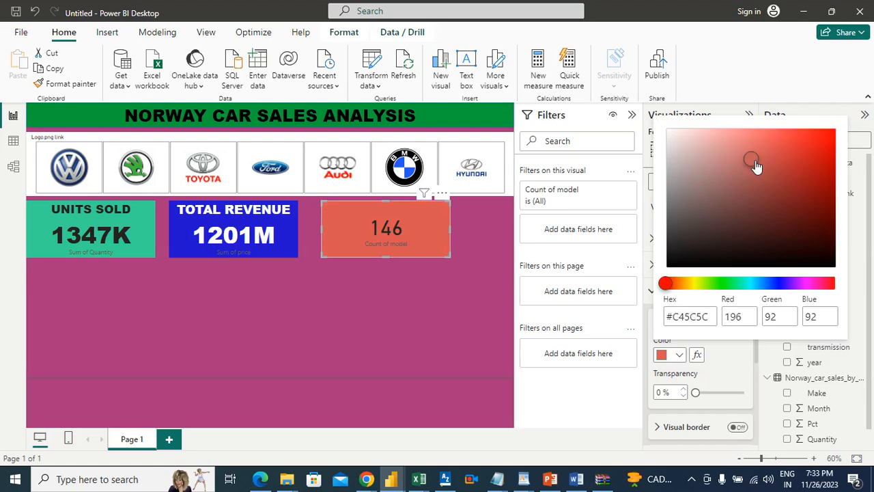
left_click(750, 175)
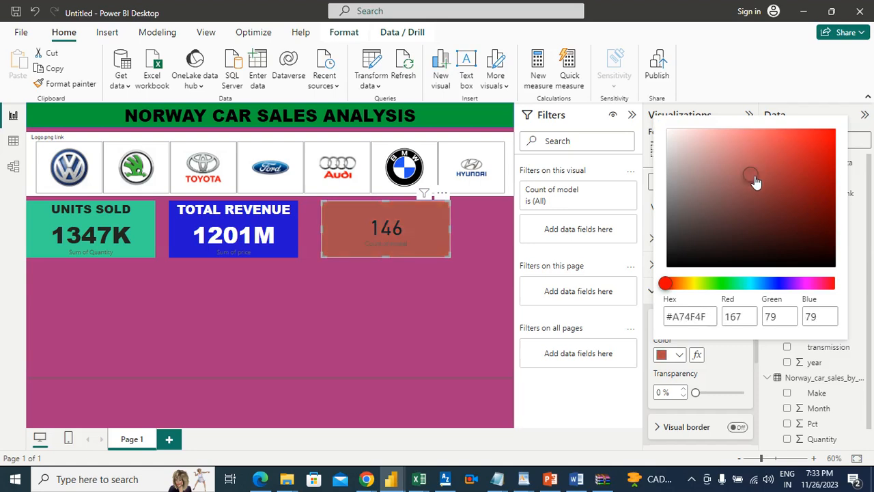
left_click(753, 164)
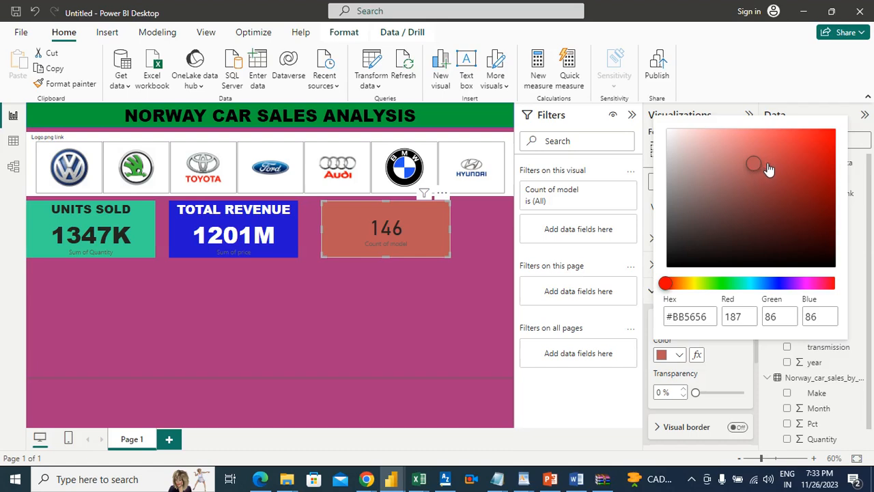
left_click(766, 164)
left_click(776, 172)
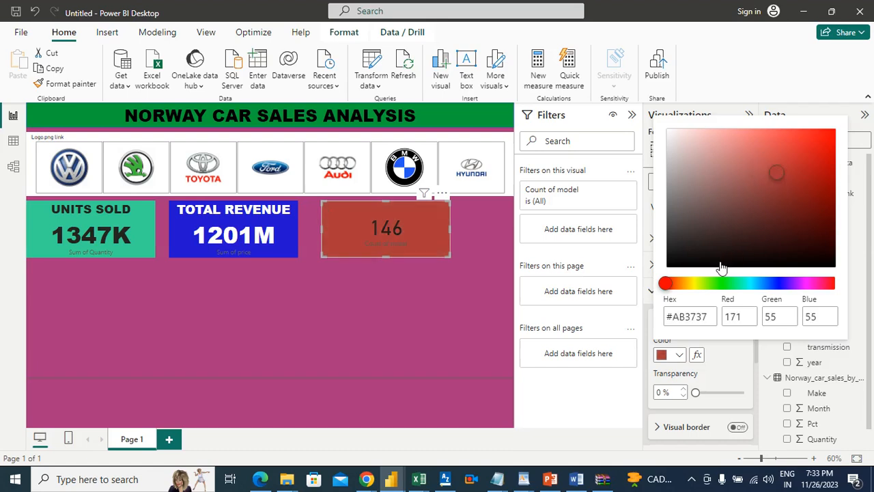
Shift the hue of the model-count card's background to green, #6FAB37, and close the colour picker
left_click(696, 286)
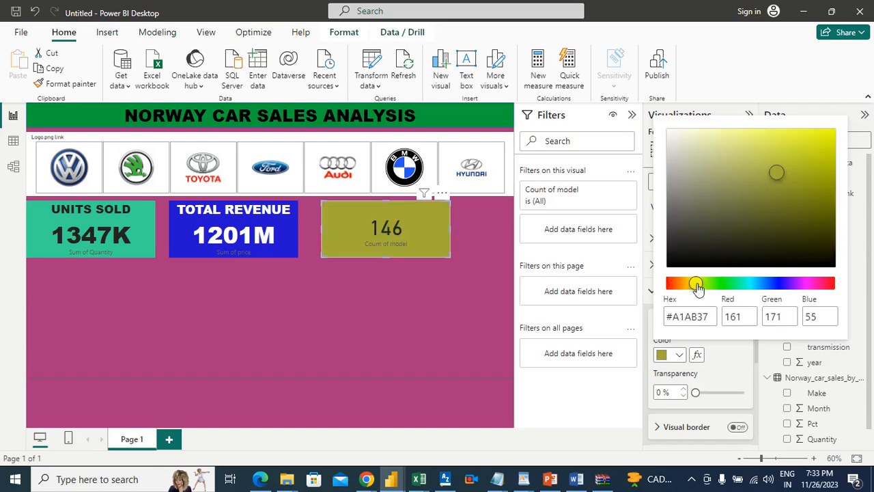
left_click_drag(696, 286, 691, 285)
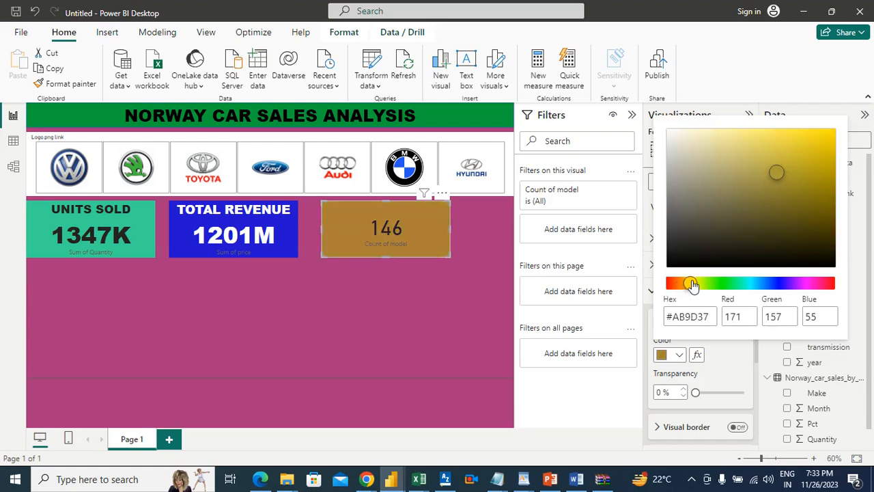
left_click(696, 285)
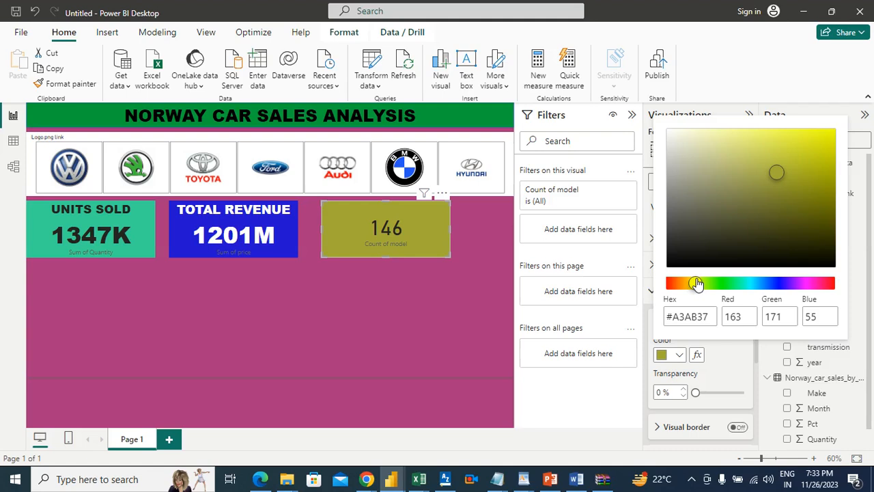
left_click(700, 285)
left_click(703, 285)
left_click_drag(703, 285, 715, 285)
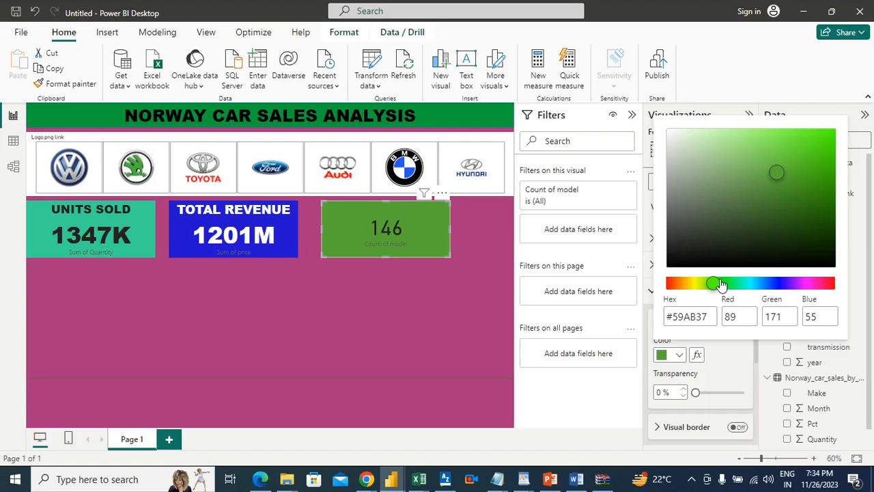
left_click(720, 283)
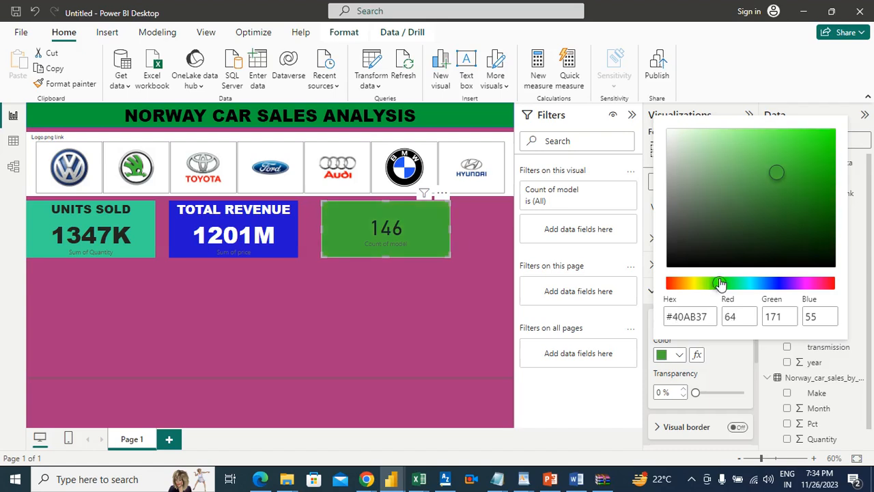
left_click(716, 284)
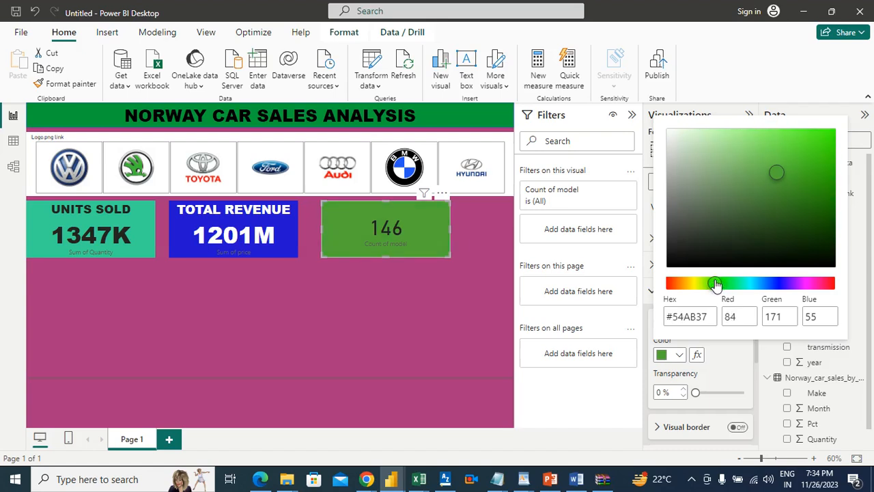
left_click_drag(715, 286, 710, 287)
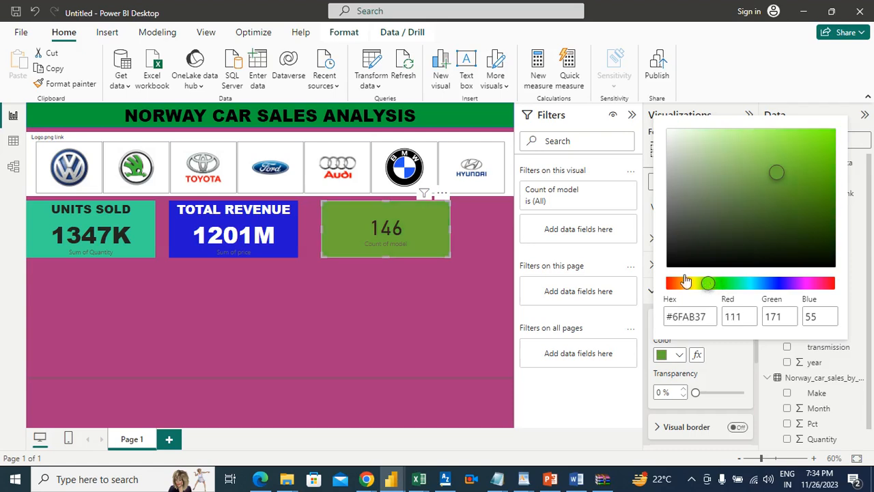
left_click(385, 315)
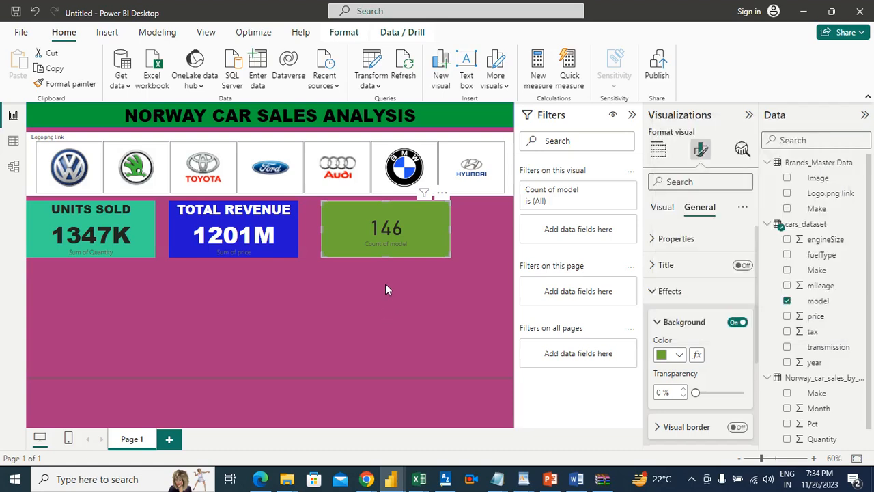
Move the green model-count card to the right end of the card row and widen the Total Revenue card toward it
left_click_drag(392, 215, 449, 212)
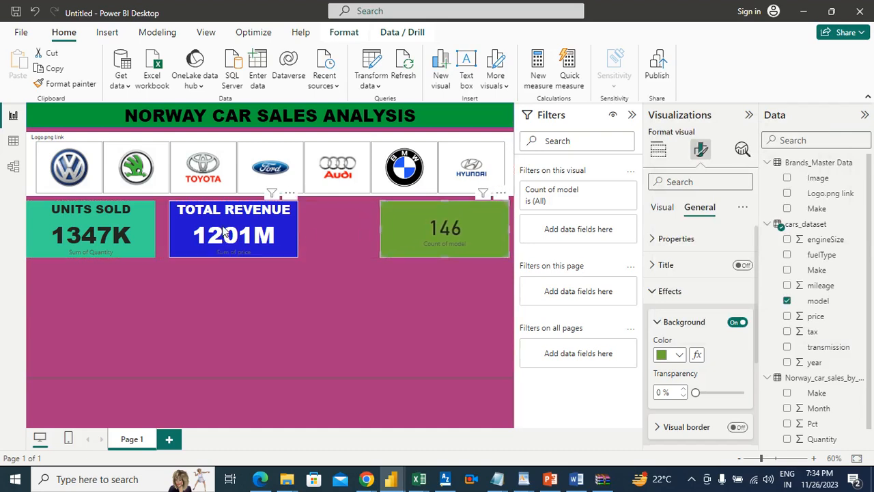
left_click_drag(224, 230, 230, 229)
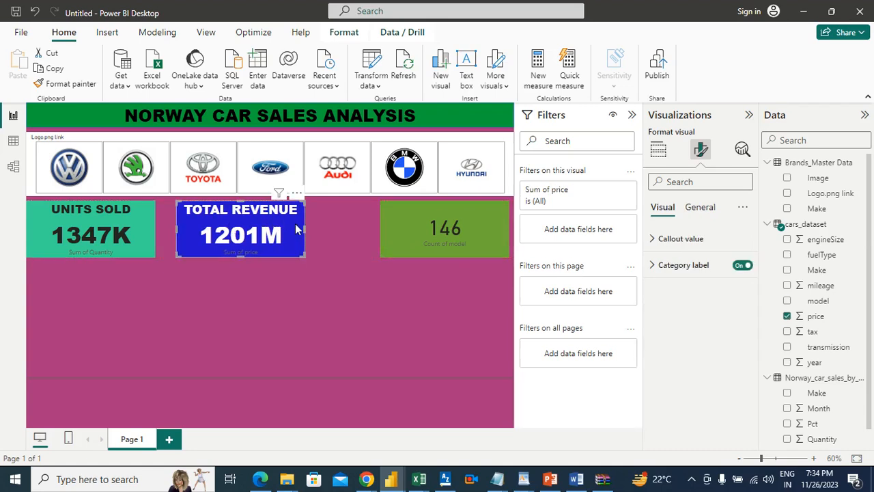
left_click_drag(305, 226, 349, 230)
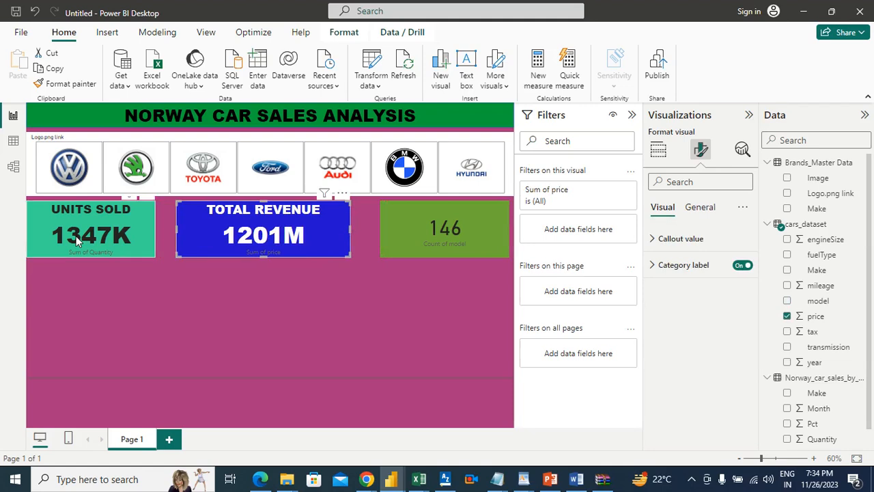
Widen the Units Sold card and shift the Total Revenue card right to even out the gaps in the card row
left_click(114, 218)
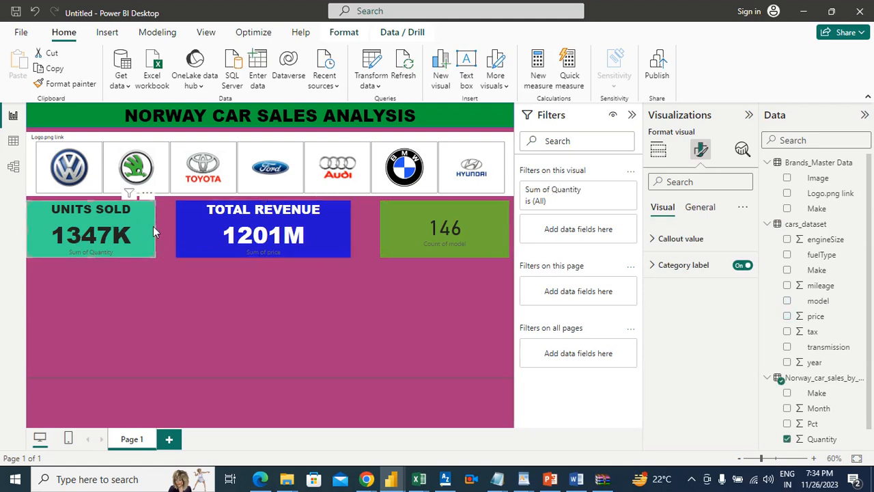
left_click_drag(161, 234, 167, 230)
left_click(270, 232)
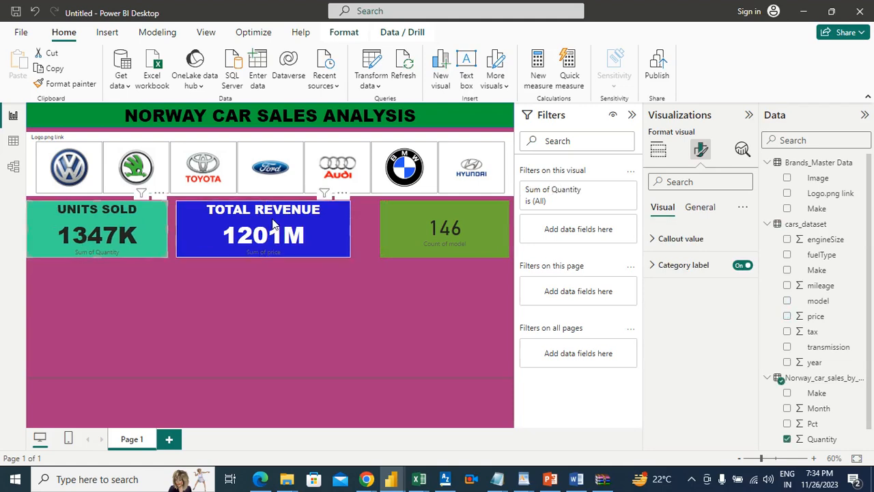
left_click_drag(273, 228, 280, 225)
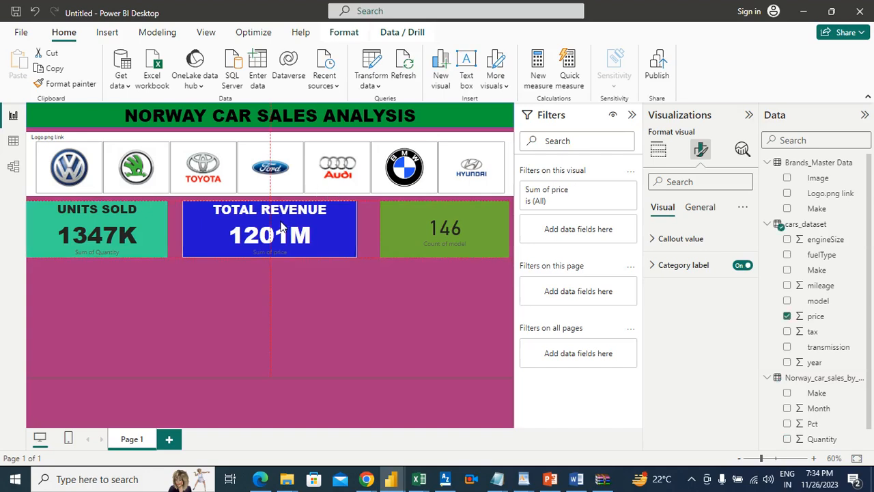
left_click(163, 228)
left_click_drag(170, 229, 172, 229)
left_click_drag(297, 224, 308, 225)
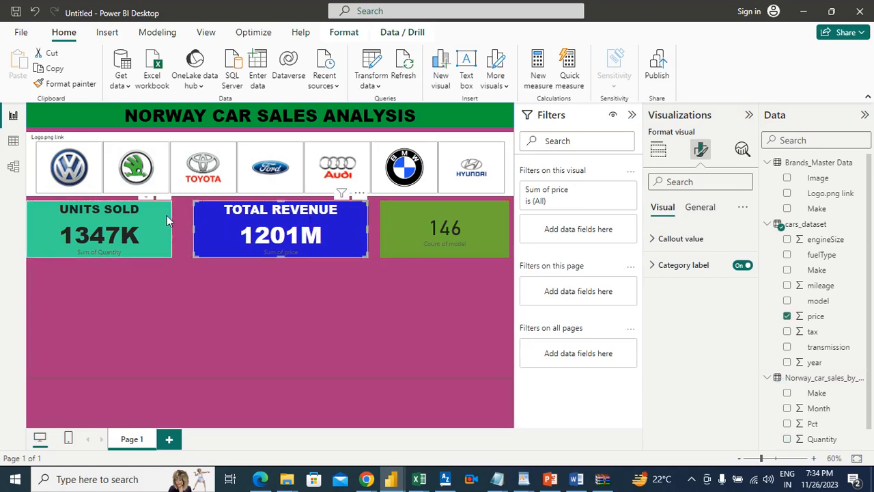
left_click(167, 217)
left_click_drag(172, 228, 179, 229)
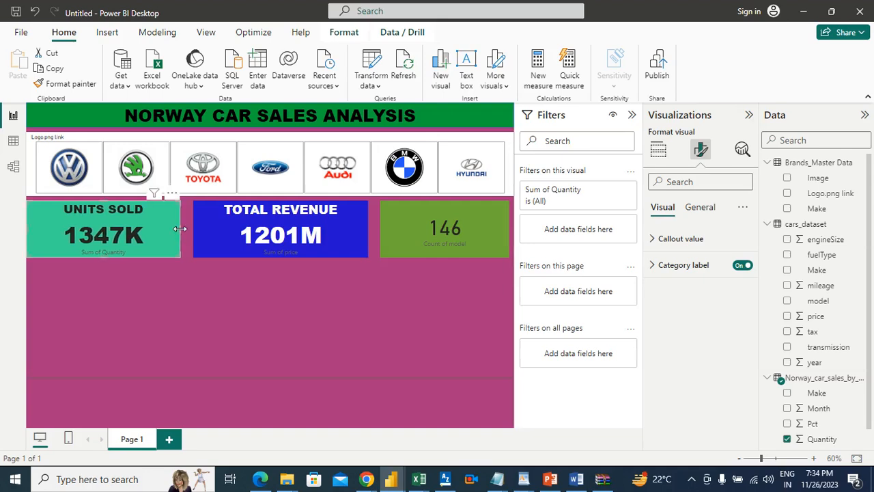
left_click(254, 296)
Select the green model-count card
left_click(396, 217)
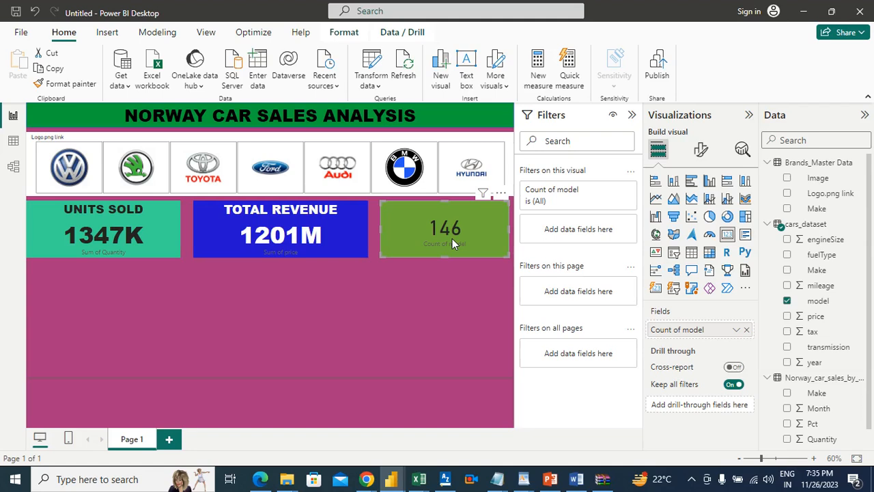
Turn on the title of the green model-count card and set its text to VARIANT
left_click(700, 148)
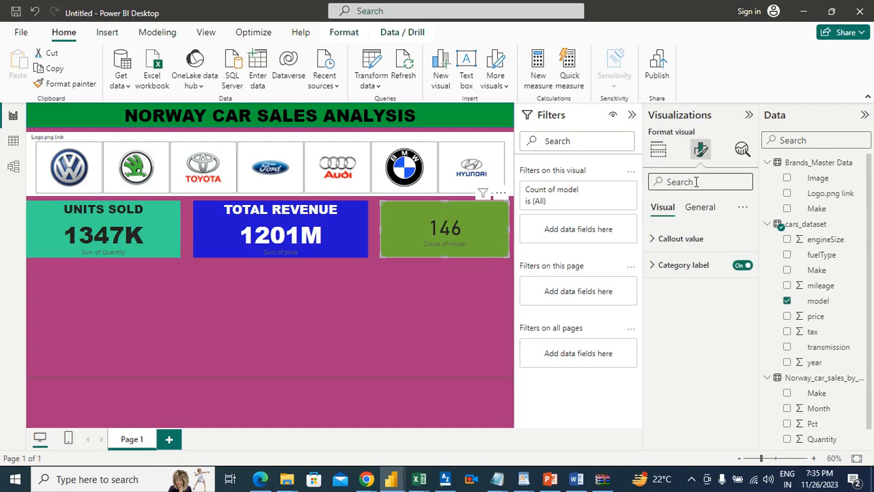
left_click(706, 214)
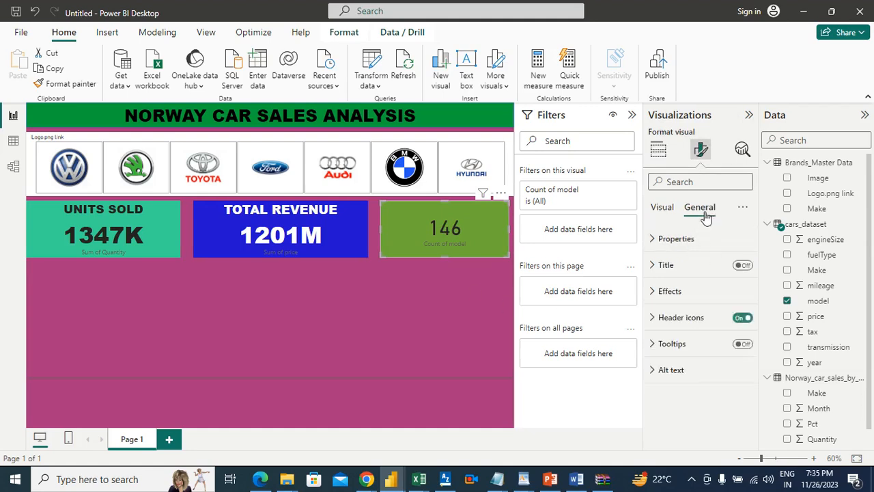
left_click(661, 272)
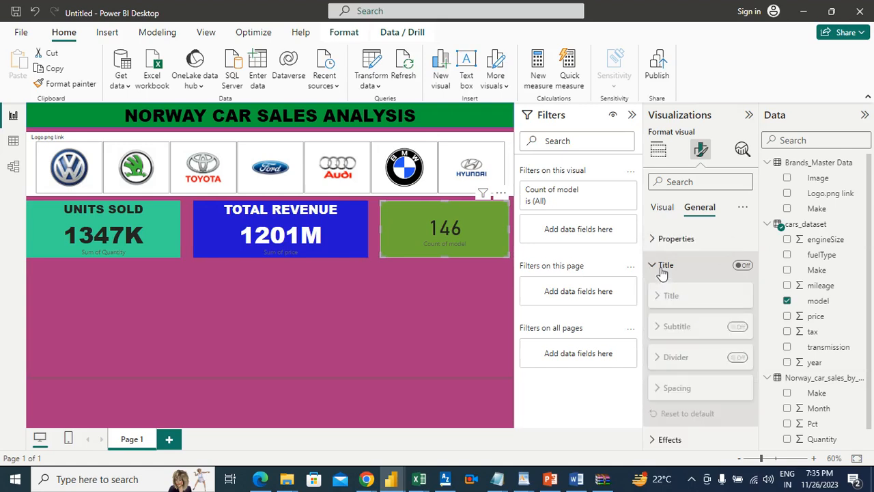
left_click(737, 268)
left_click(692, 327)
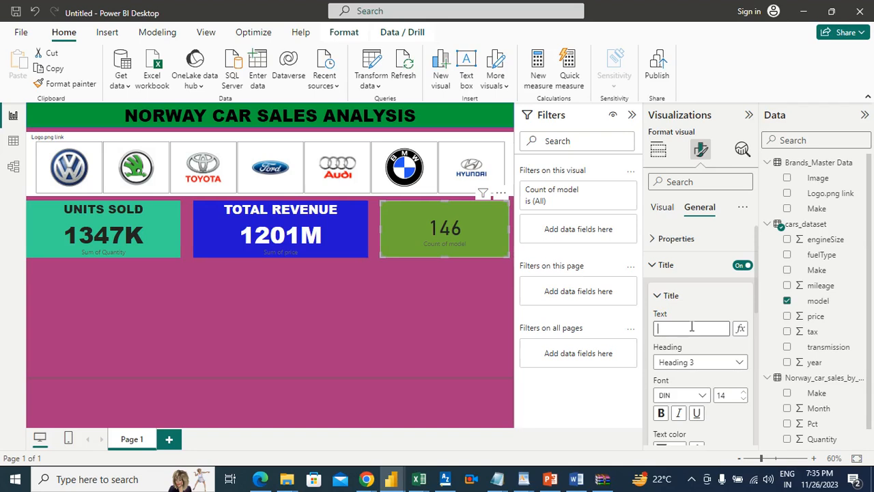
type("var")
key("BackSpace")
key("BackSpace")
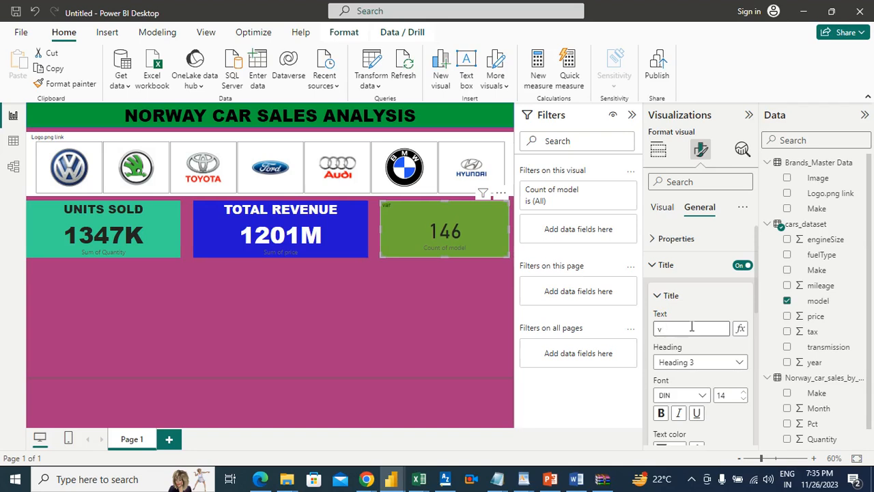
type("VARIANT")
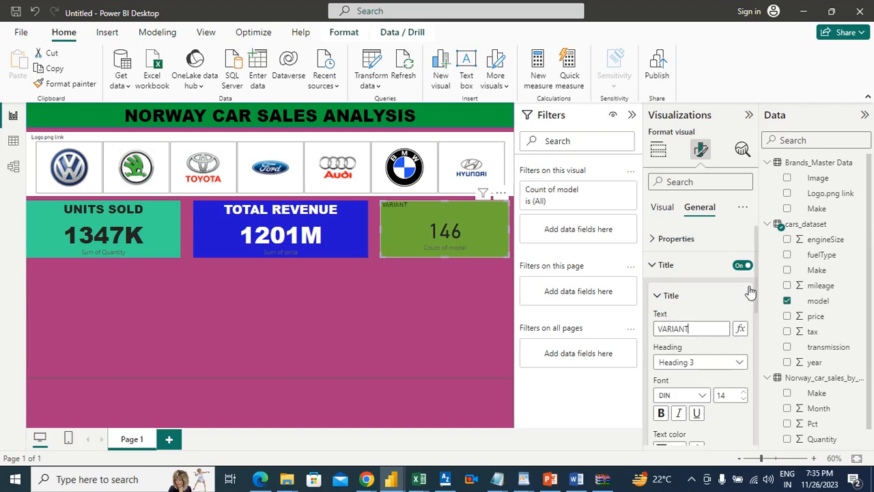
Format the VARIANT title in Arial Black at size 17 and centre it horizontally
left_click_drag(755, 281, 758, 312)
left_click(702, 320)
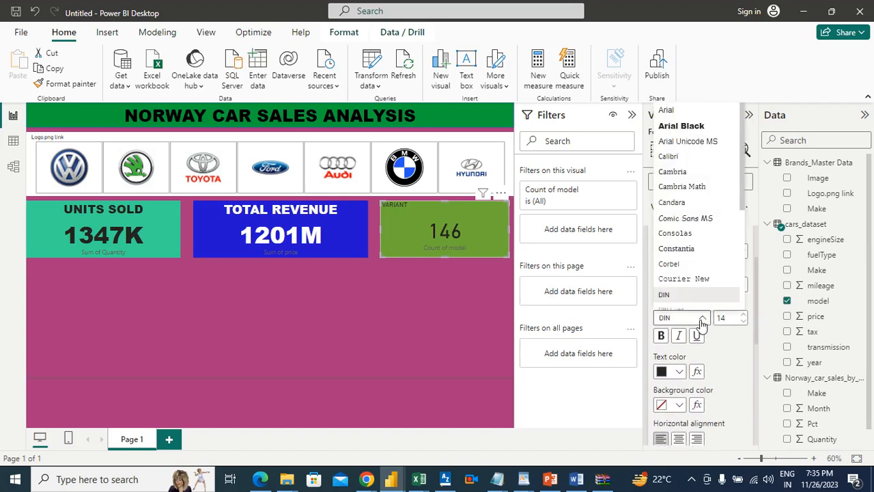
left_click(669, 130)
left_click(744, 316)
left_click(744, 316)
left_click(745, 316)
left_click_drag(755, 277, 756, 304)
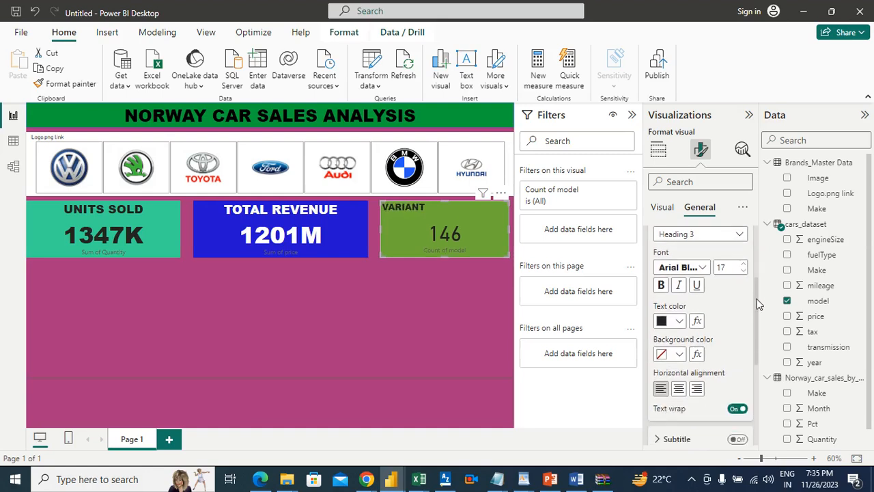
left_click(680, 385)
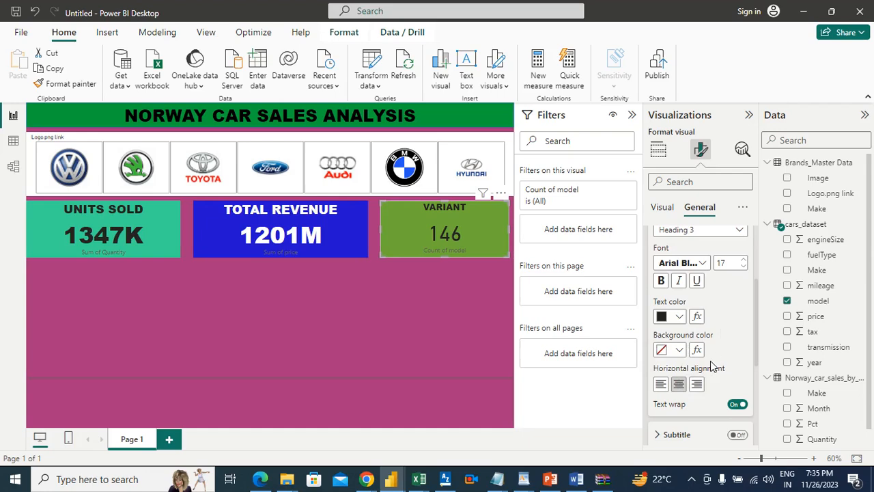
Increase the VARIANT title's font size to 28
left_click(744, 260)
left_click(744, 260)
left_click(744, 260)
left_click(745, 261)
left_click(744, 261)
left_click(744, 260)
left_click(744, 260)
left_click(745, 261)
left_click(745, 260)
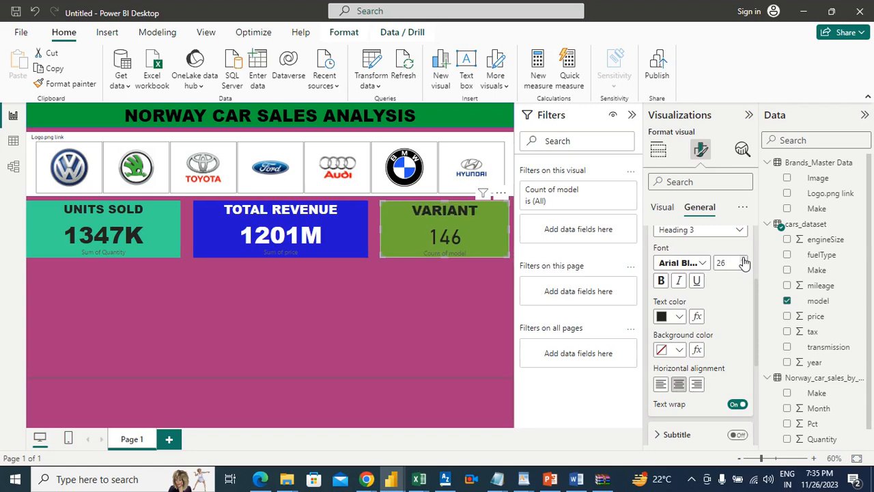
left_click(744, 261)
left_click(744, 261)
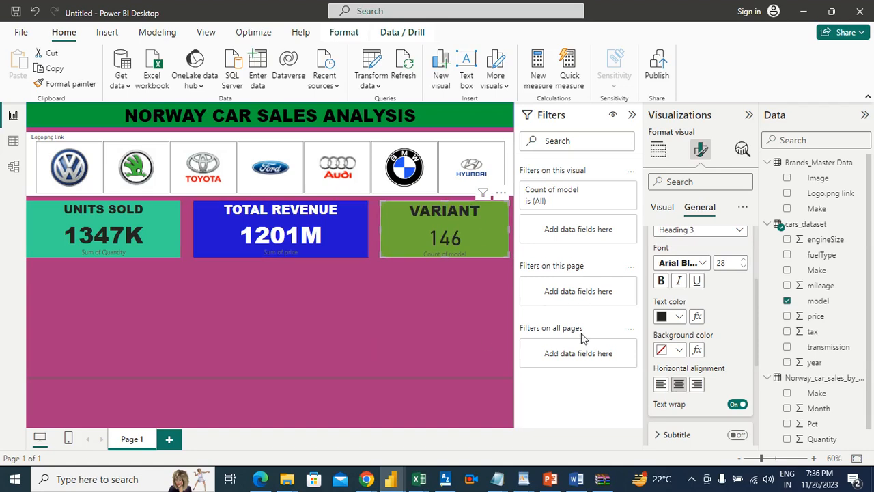
Change the VARIANT card's callout value font to Arial Black and deselect the card
left_click(662, 207)
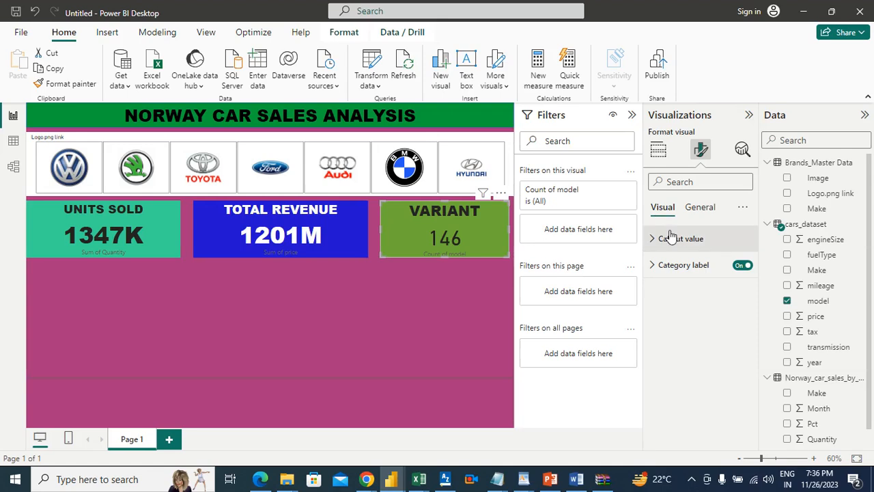
left_click(671, 237)
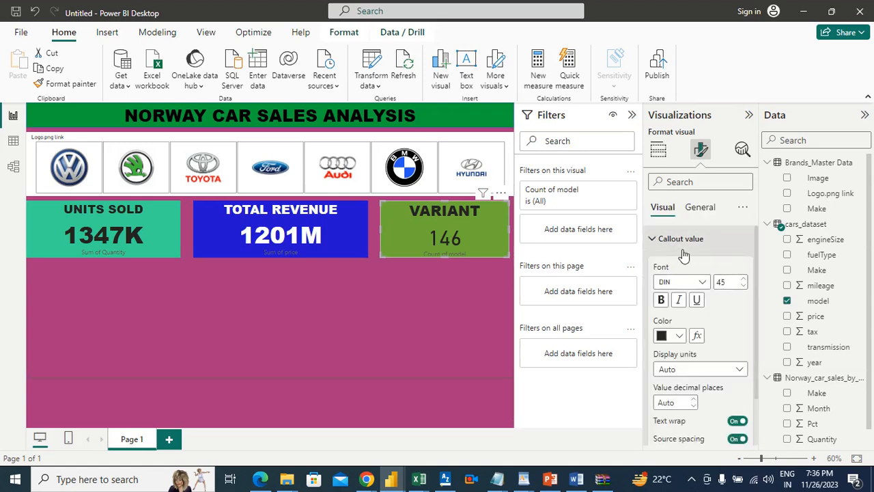
left_click(691, 283)
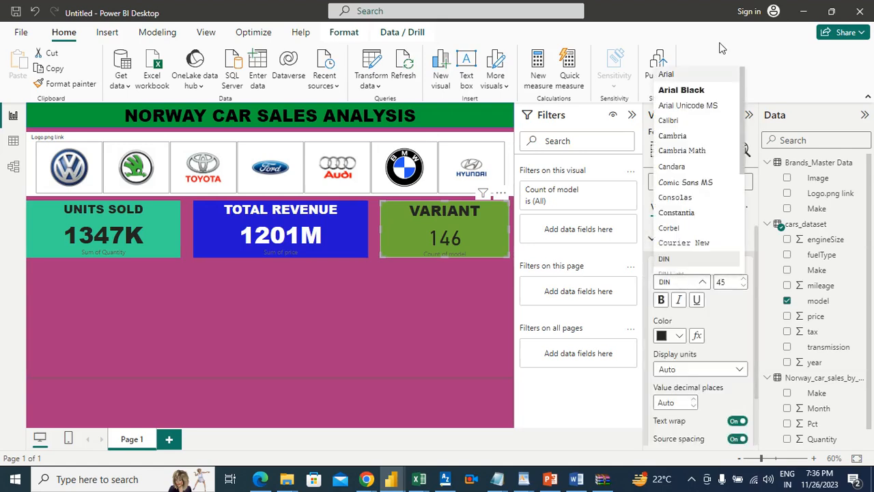
left_click(692, 89)
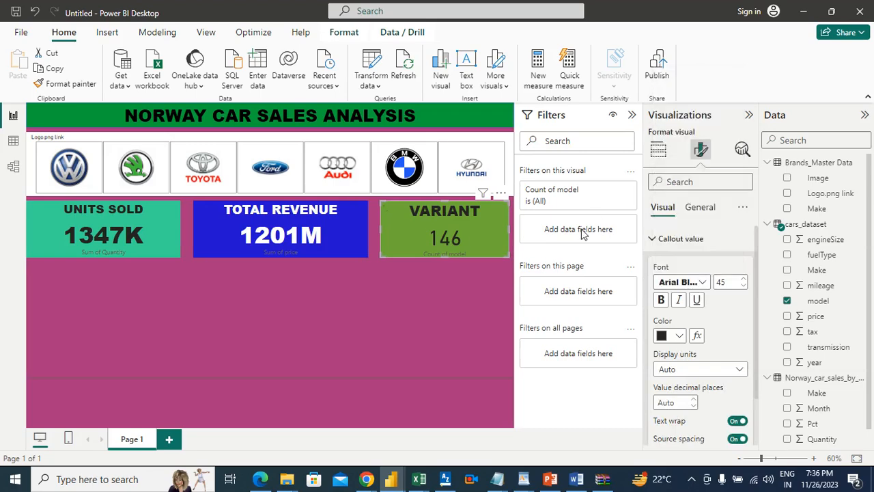
left_click(450, 299)
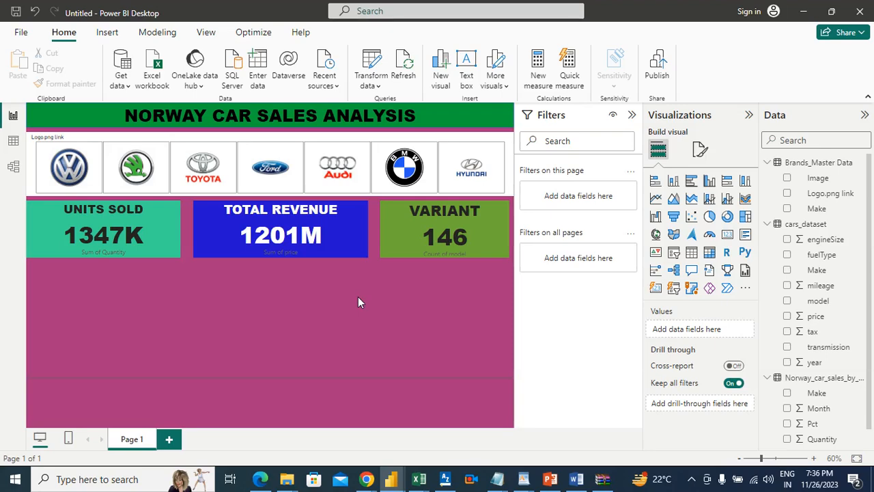
Switch to the Word requirements document and highlight requirement 3, on the number of variants, in green
left_click(577, 479)
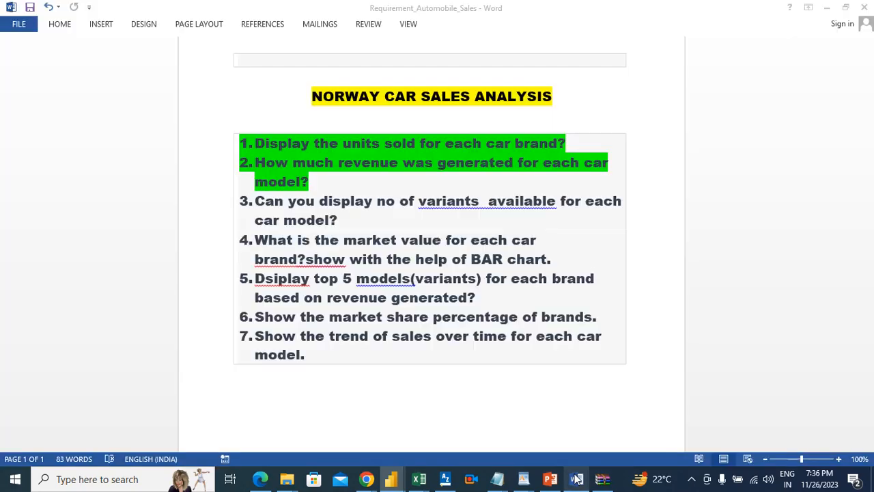
left_click_drag(340, 220, 264, 211)
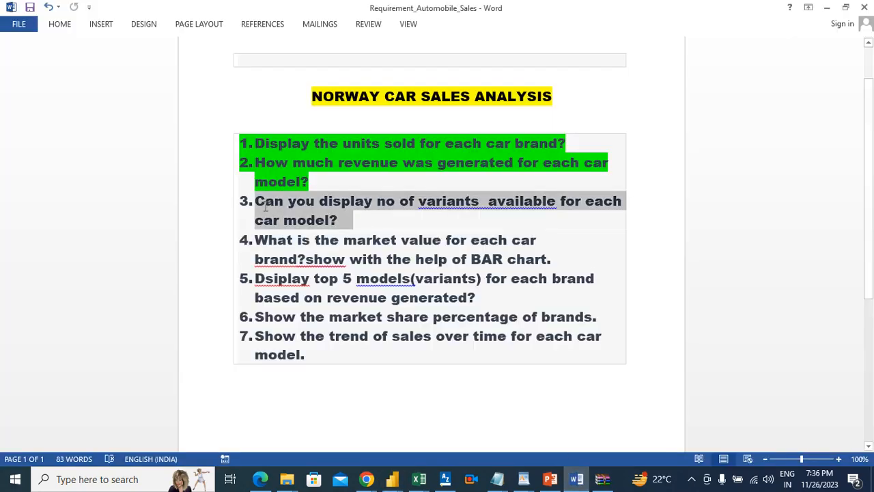
left_click(60, 26)
left_click(229, 65)
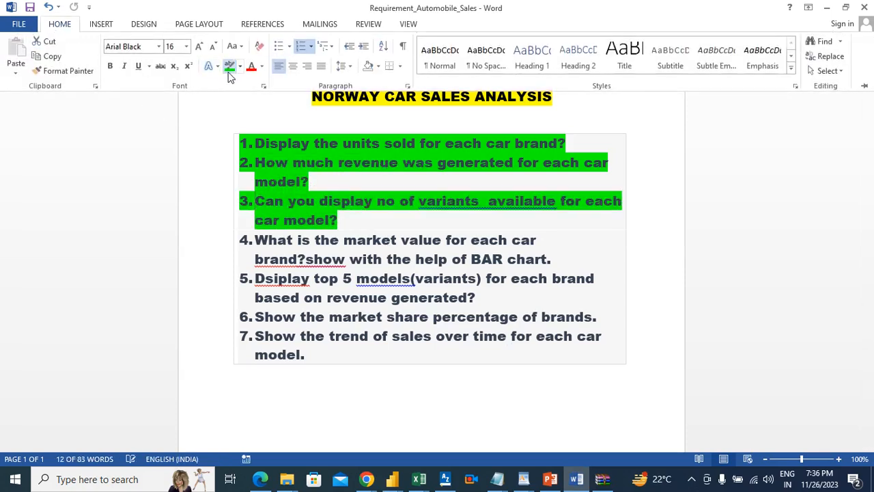
left_click(377, 219)
left_click(567, 259)
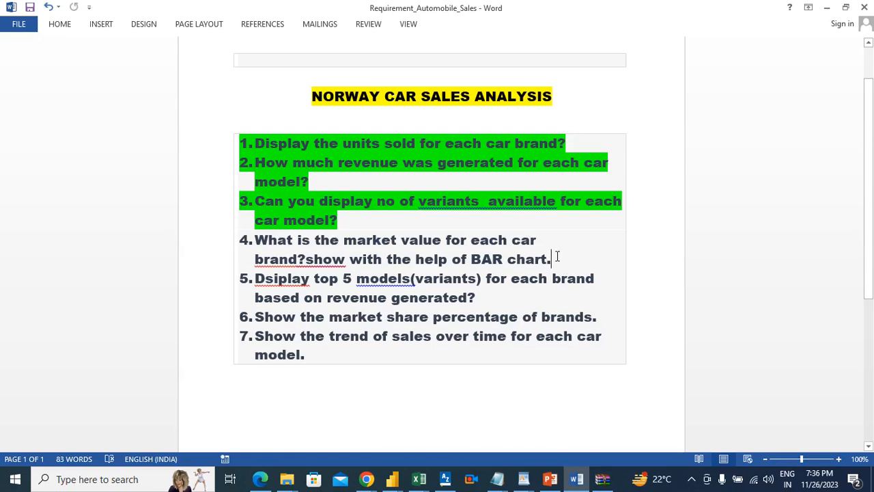
Return to Power BI, insert an empty clustered bar chart below the Units Sold card, and make it taller
key("alt+Tab")
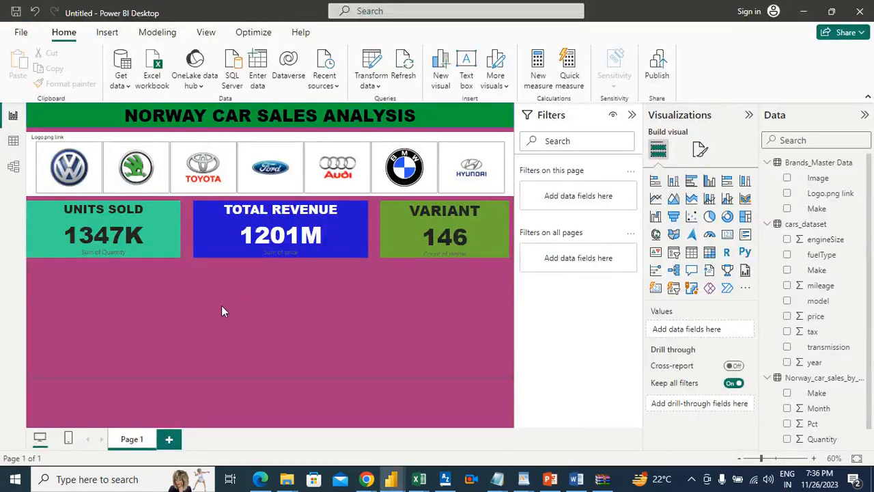
left_click(692, 186)
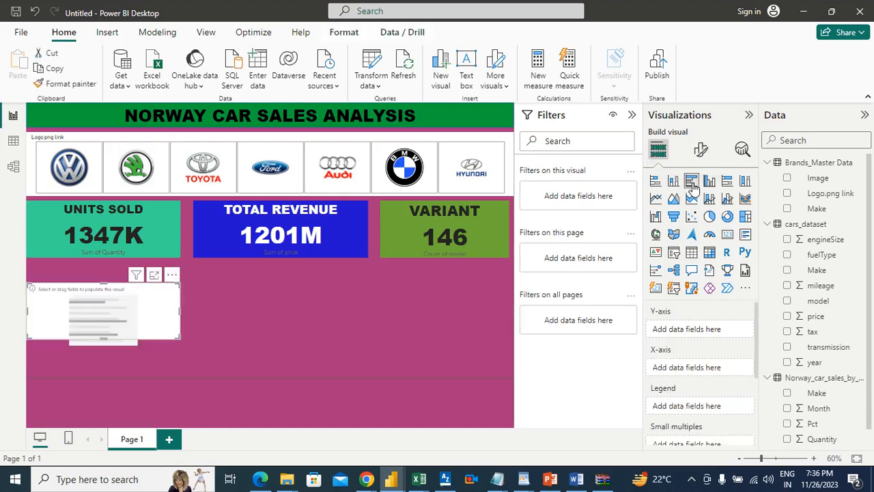
mouse_move(139, 305)
left_mouse_down()
mouse_move(142, 297)
mouse_move(145, 304)
left_mouse_up()
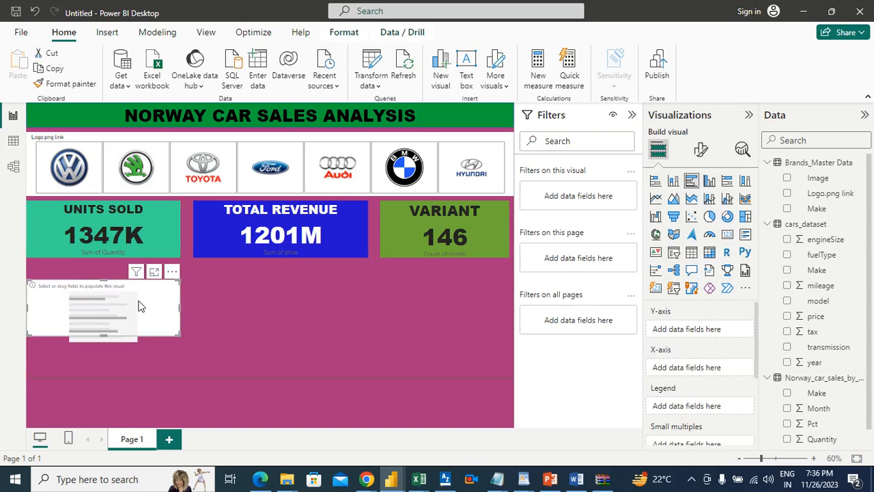
left_click_drag(104, 333, 108, 354)
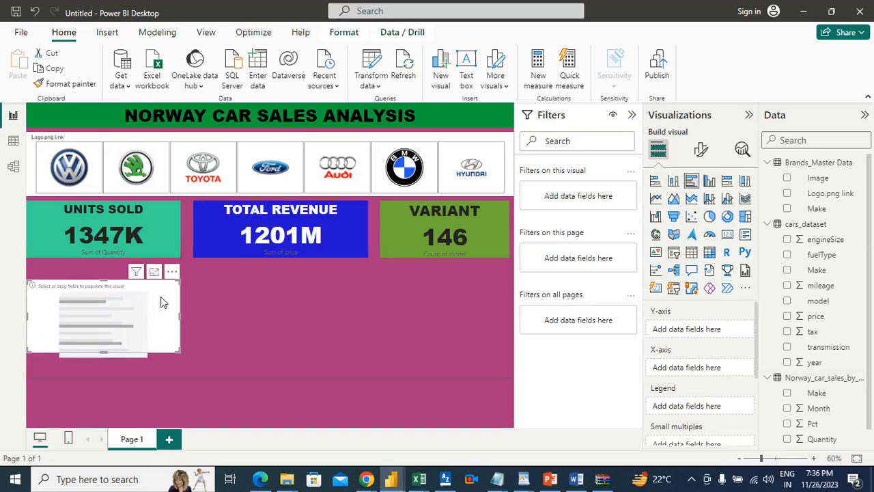
left_click(226, 299)
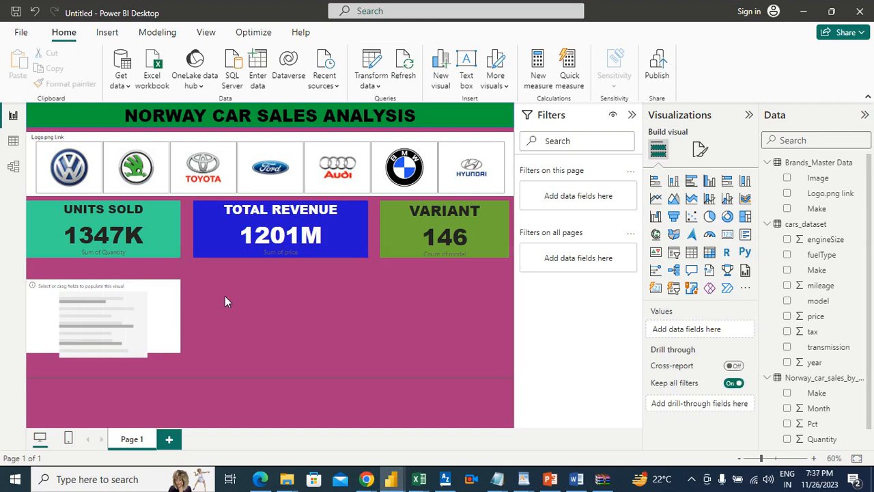
Move the empty bar chart closer beneath the Units Sold card, flush with the card's left edge
mouse_move(160, 296)
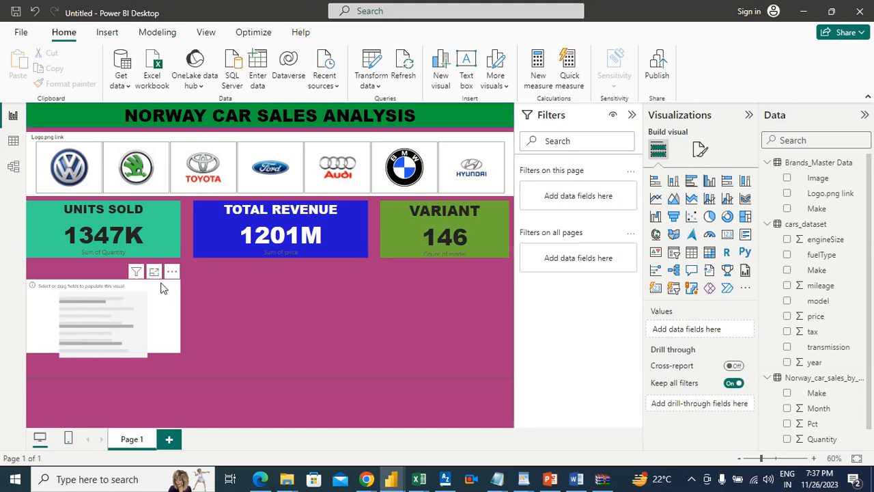
left_click(164, 288)
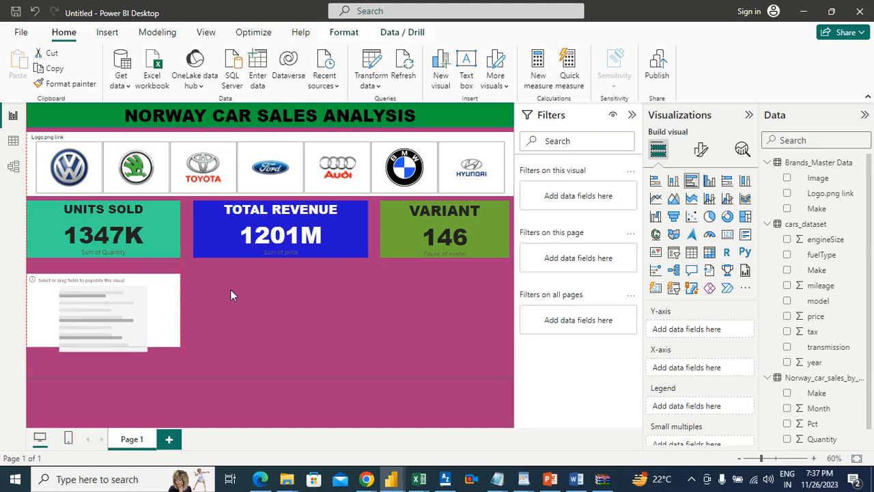
left_click(230, 289)
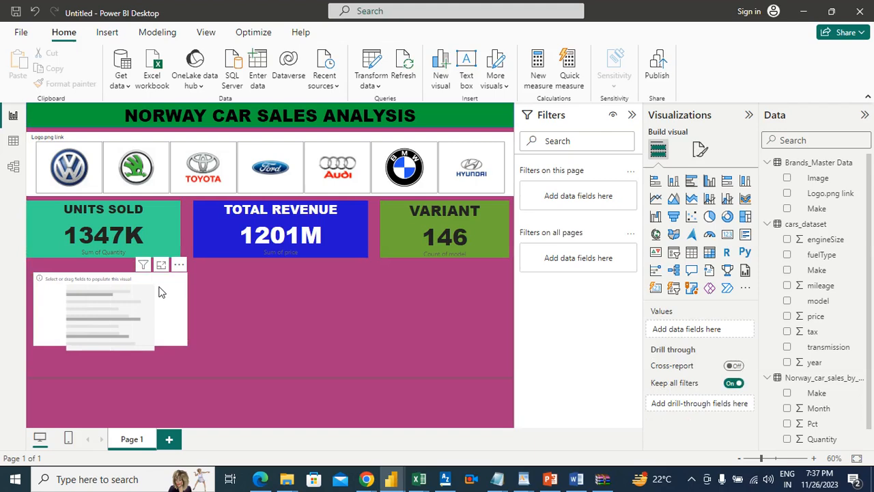
mouse_move(154, 287)
left_mouse_down()
mouse_move(167, 298)
mouse_move(158, 292)
left_mouse_up()
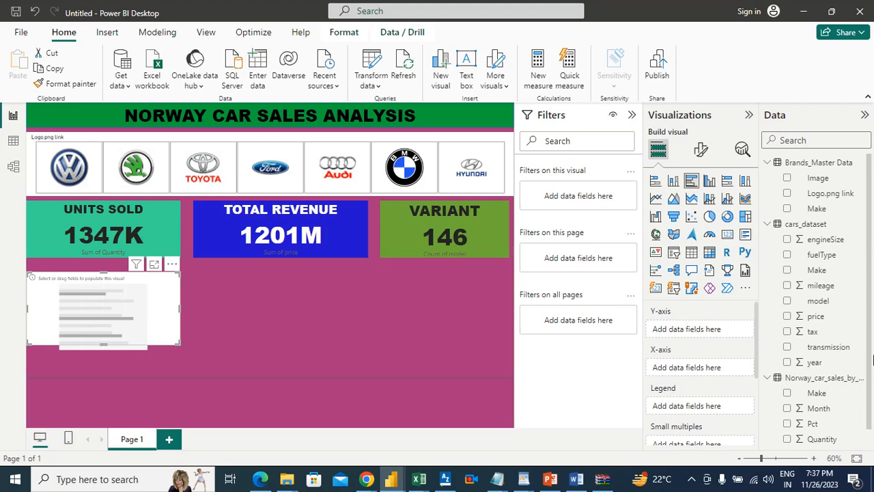
Recheck requirement 4 in Word, return to Power BI, and plot cars_dataset Make on the bar chart's Y-axis and price on its X-axis
left_click(576, 478)
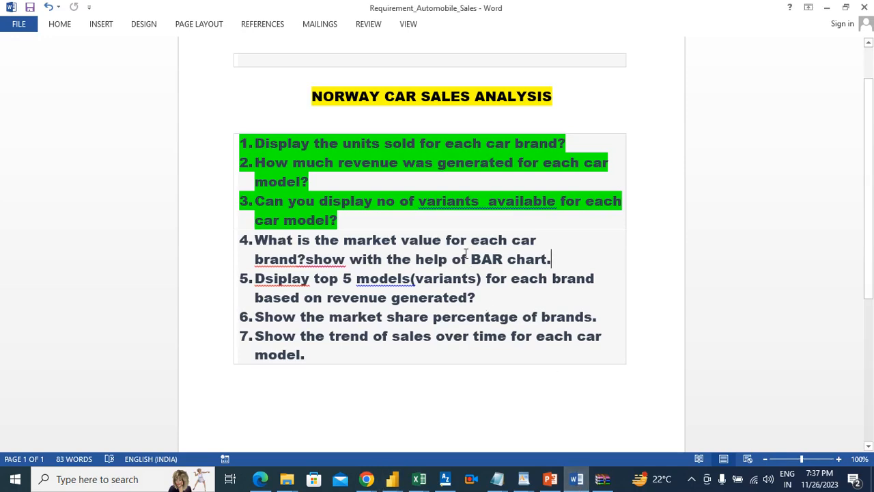
key("alt+Tab")
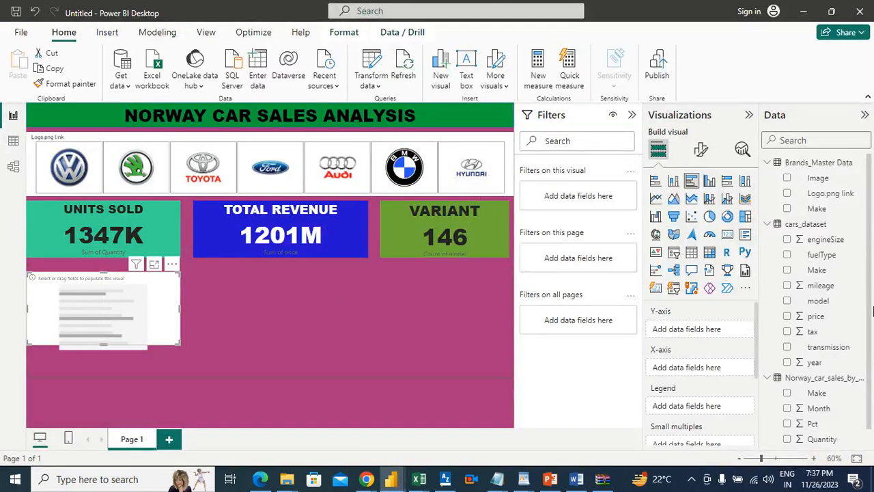
left_click_drag(817, 271, 712, 331)
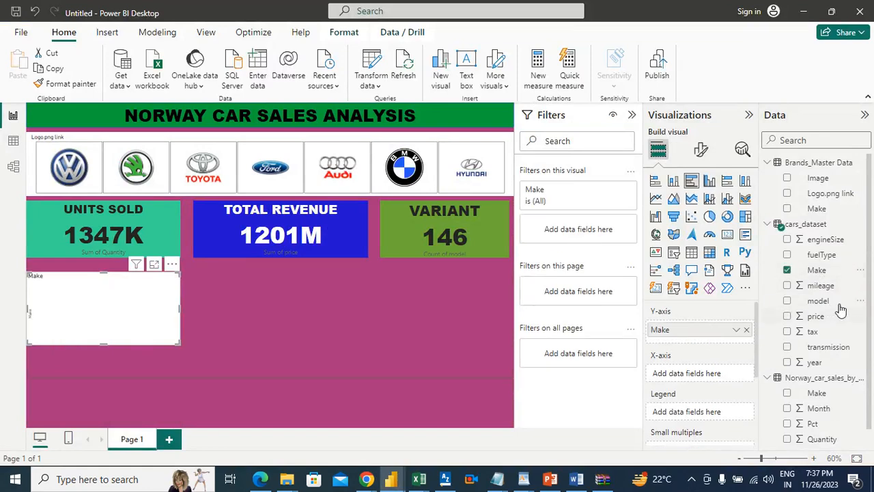
left_click_drag(816, 317, 709, 380)
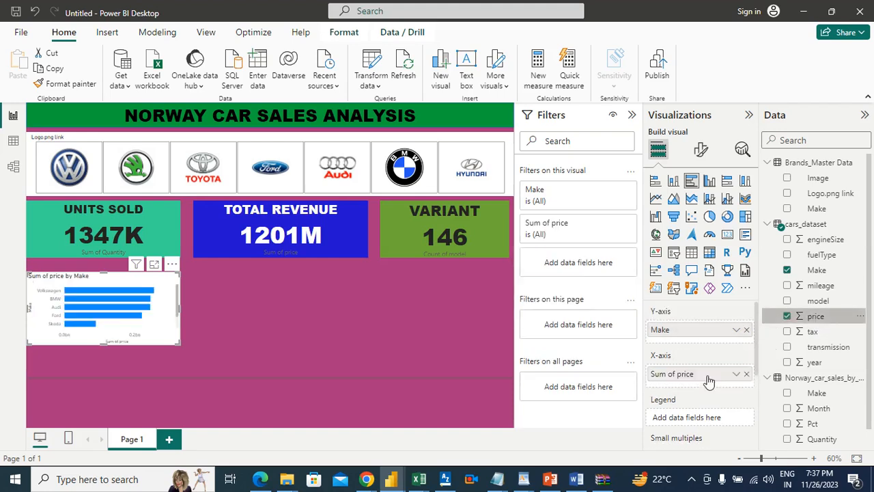
Examine the price-by-make bar chart for all brands in focus mode and return to the report
left_click(154, 265)
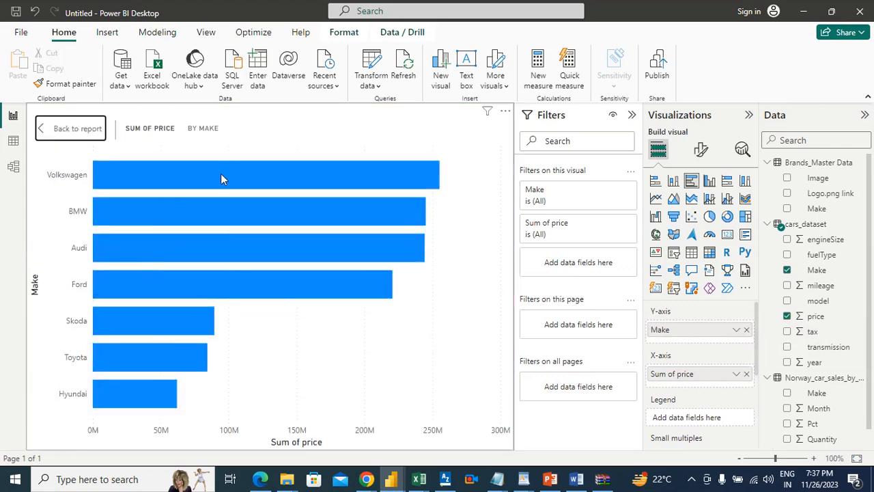
mouse_move(221, 176)
left_click(72, 129)
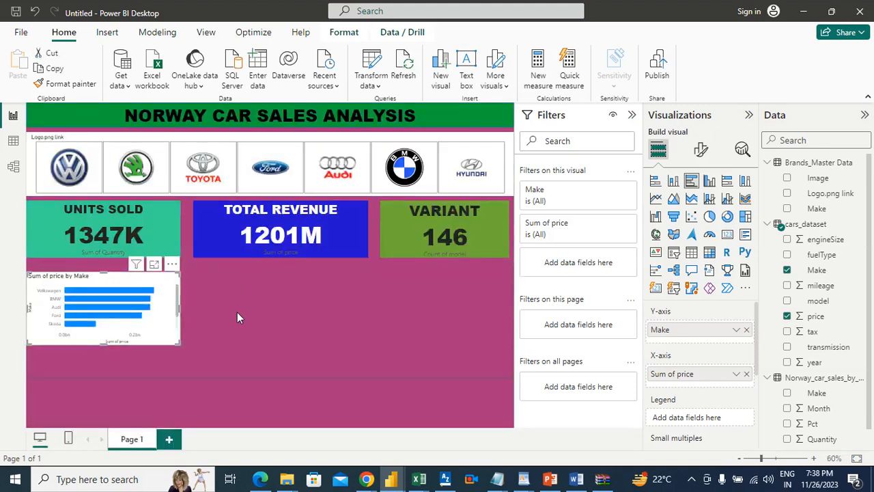
Try the stacked bar type on the price-by-make chart and restore the clustered bar type
left_click(211, 298)
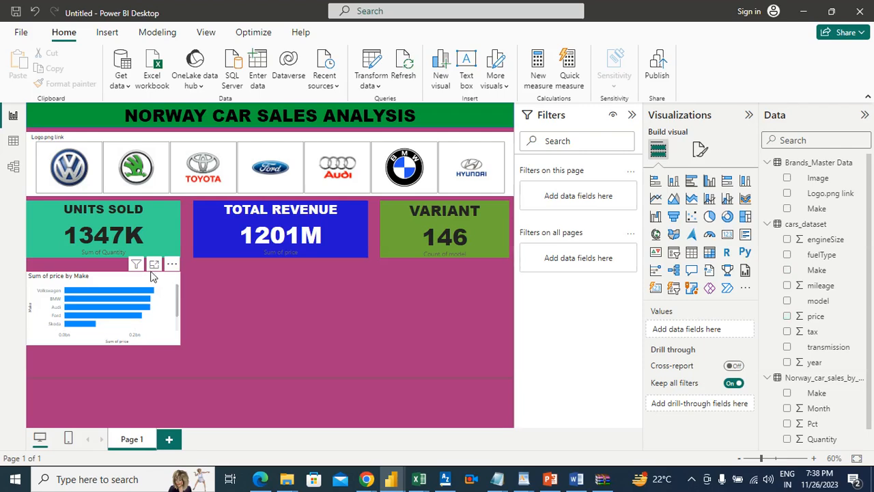
left_click(103, 277)
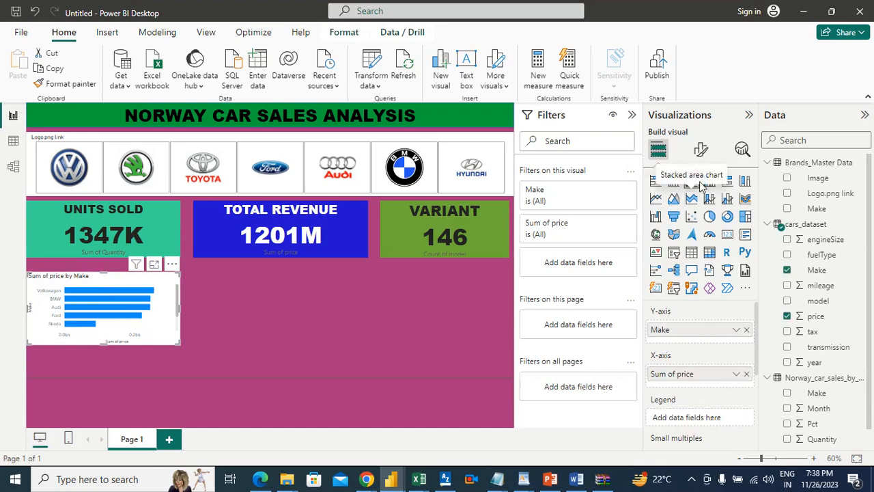
left_click(655, 184)
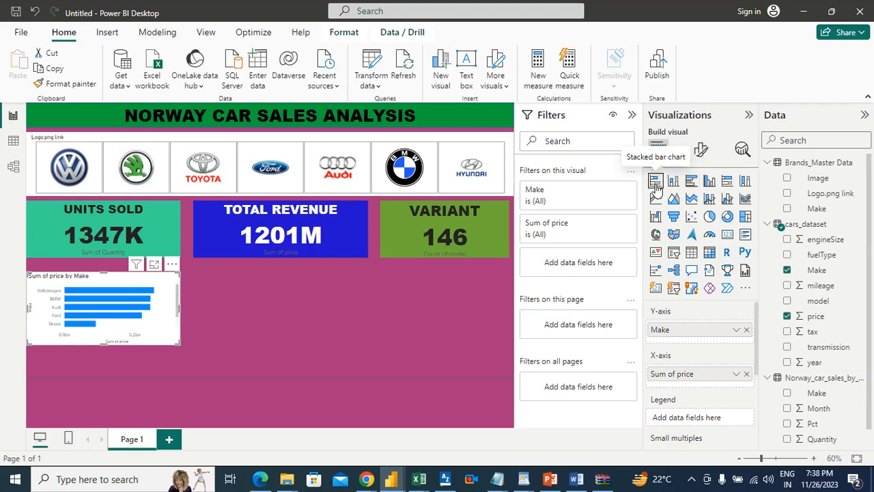
left_click(691, 183)
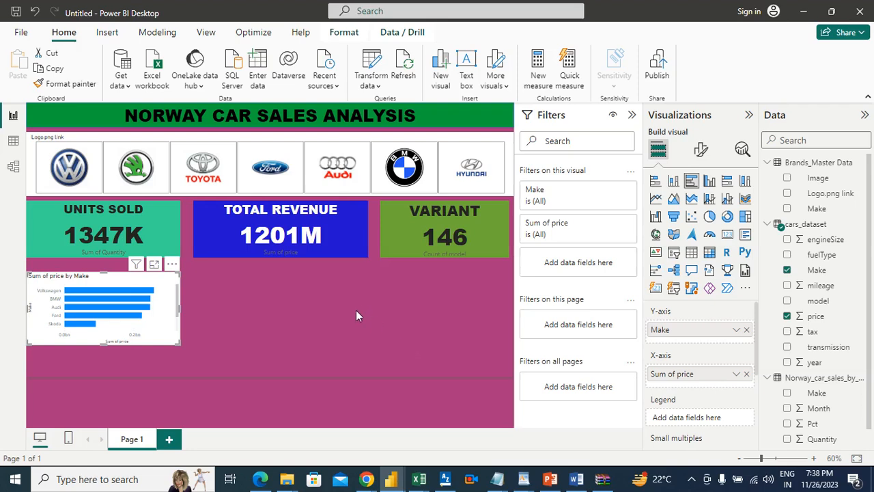
Switch to Word, highlight requirement 4 about each brand's market value in green, and return to Power BI
left_click(576, 479)
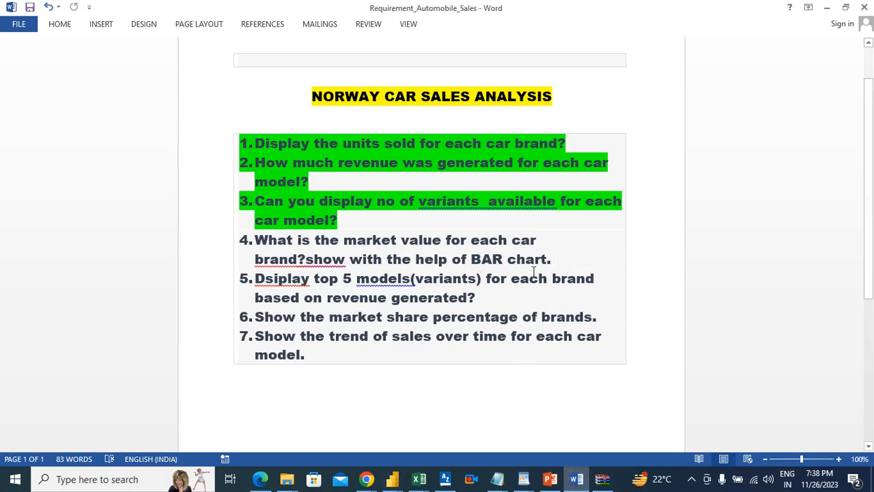
left_click_drag(556, 260, 327, 240)
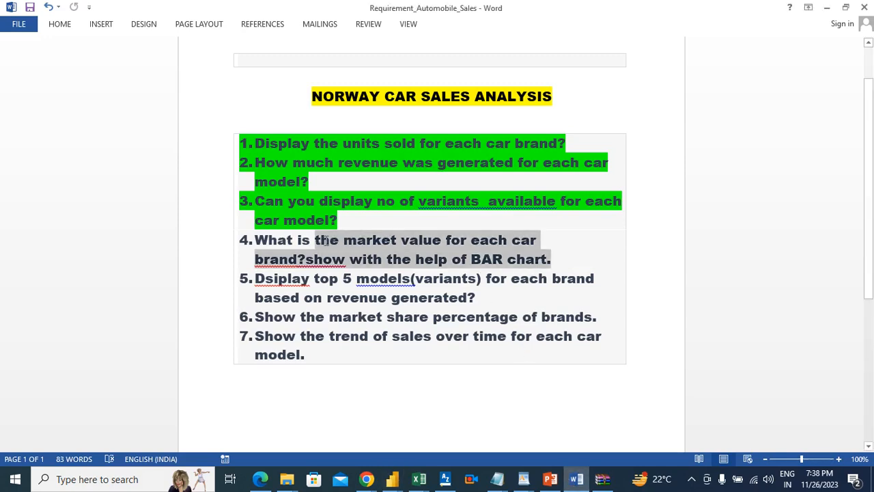
left_click(476, 298)
left_click_drag(553, 259, 267, 242)
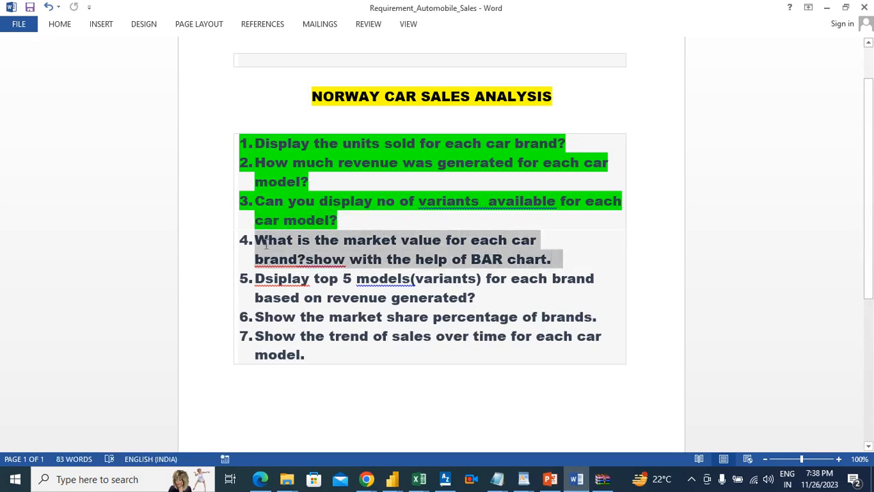
left_click(59, 24)
left_click(230, 66)
left_click(488, 295)
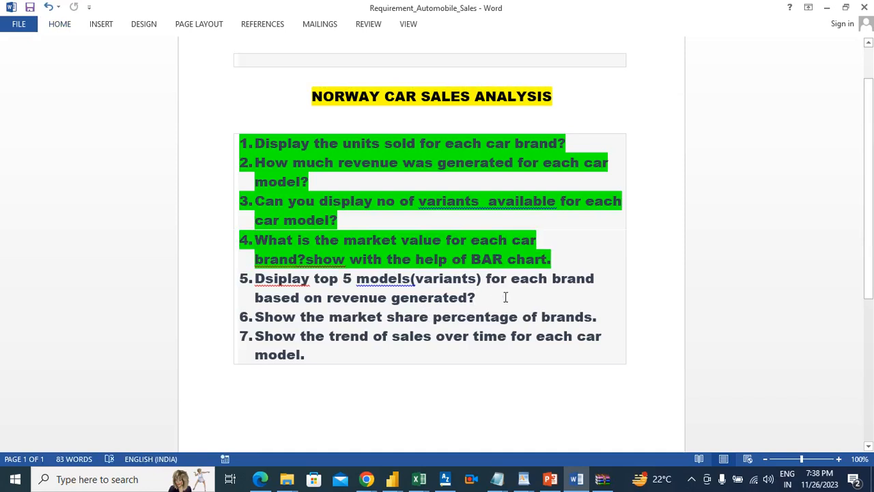
key("alt+Tab")
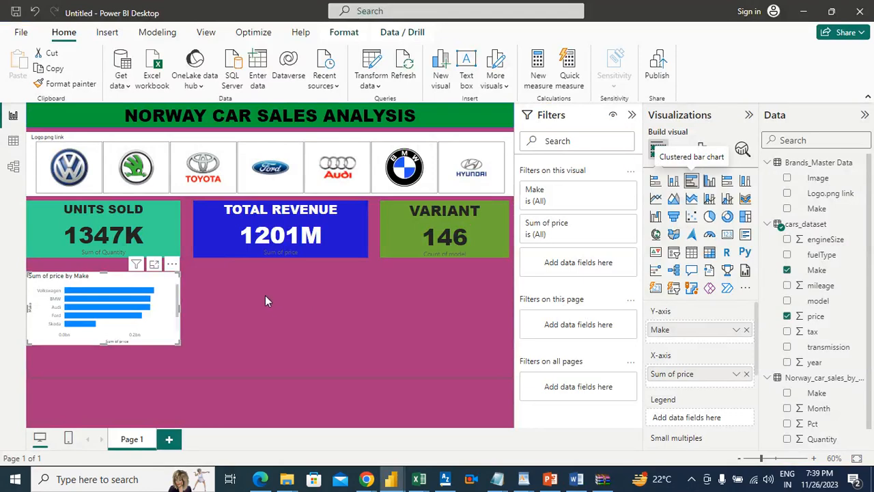
Toggle the price-by-make chart to a stacked bar once more and back to a clustered bar
left_click(655, 182)
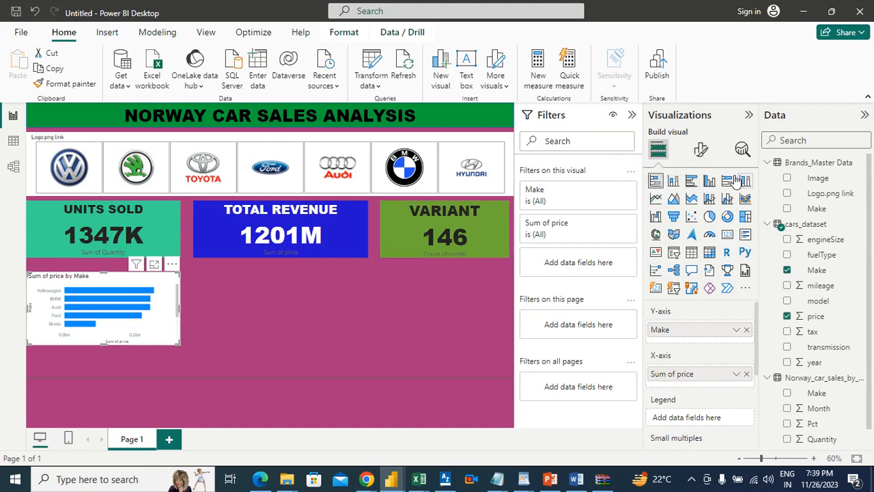
left_click(690, 182)
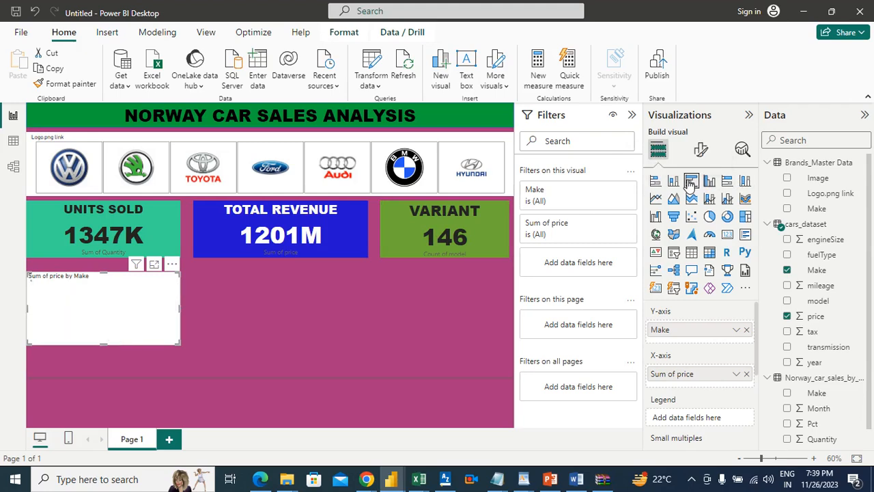
Insert a stacked bar chart below the Total Revenue card, with cars_dataset model on the Y-axis and price on the X-axis
left_click(352, 347)
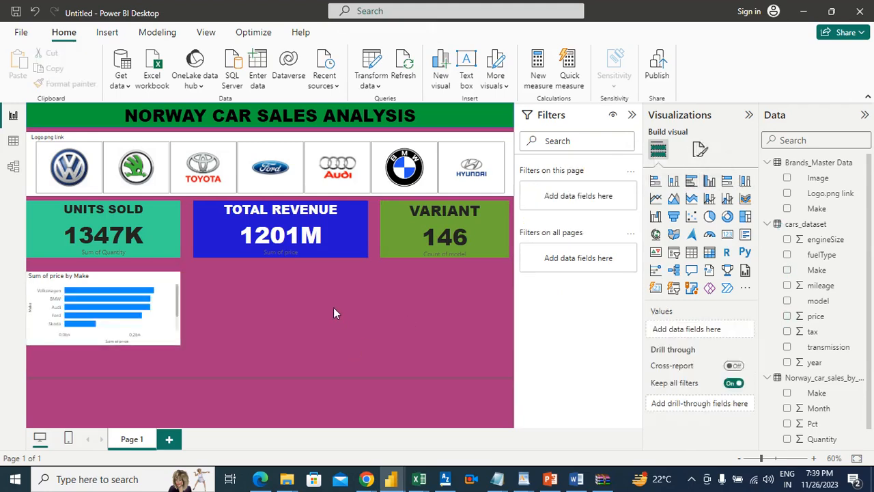
left_click(693, 185)
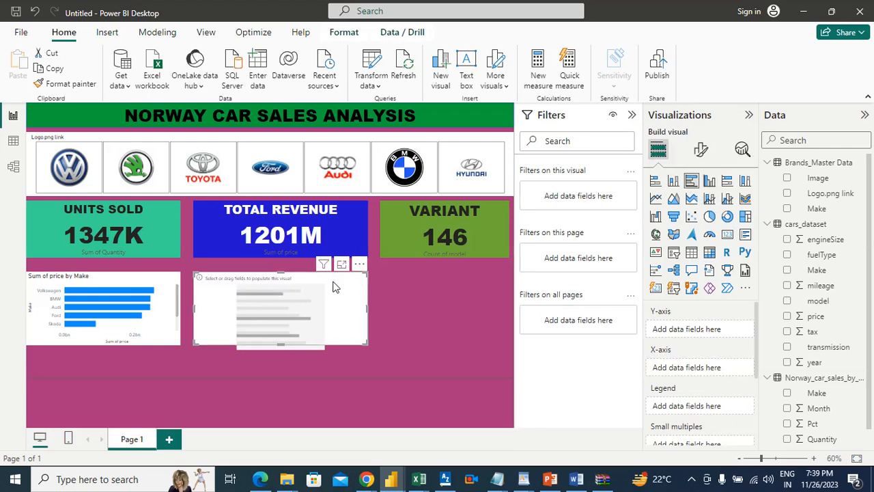
left_click(656, 183)
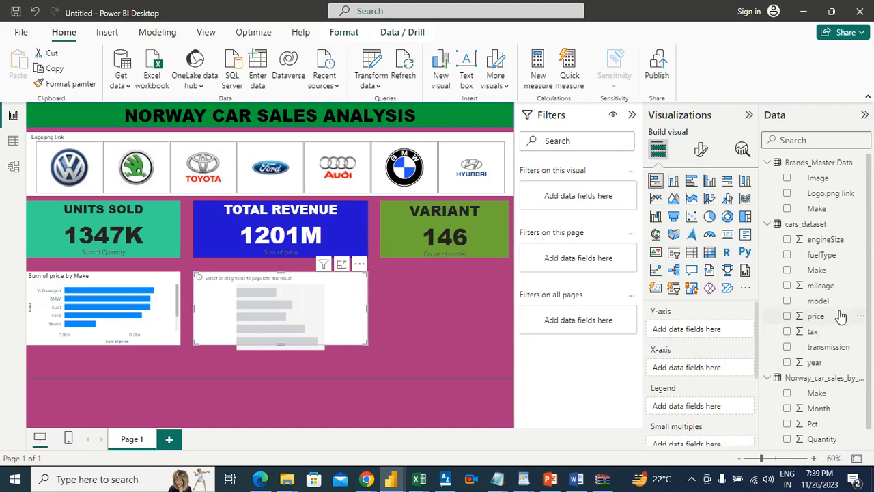
left_click_drag(826, 304, 721, 335)
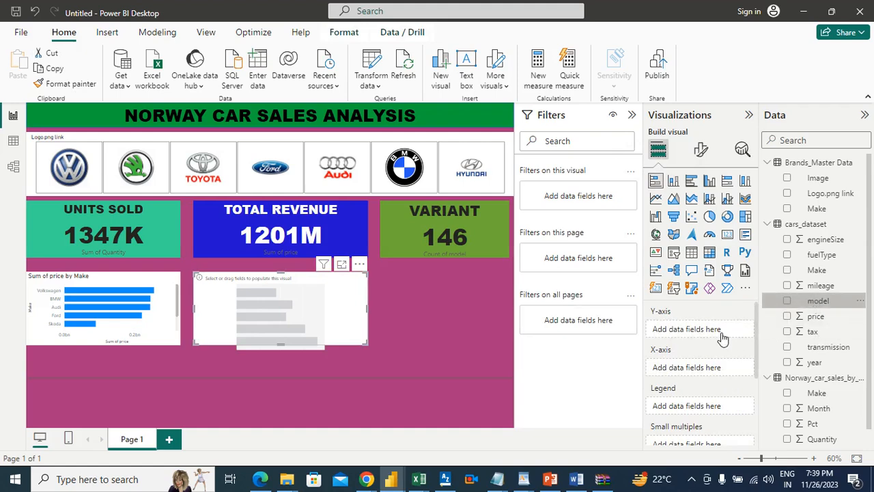
left_click_drag(814, 319, 711, 377)
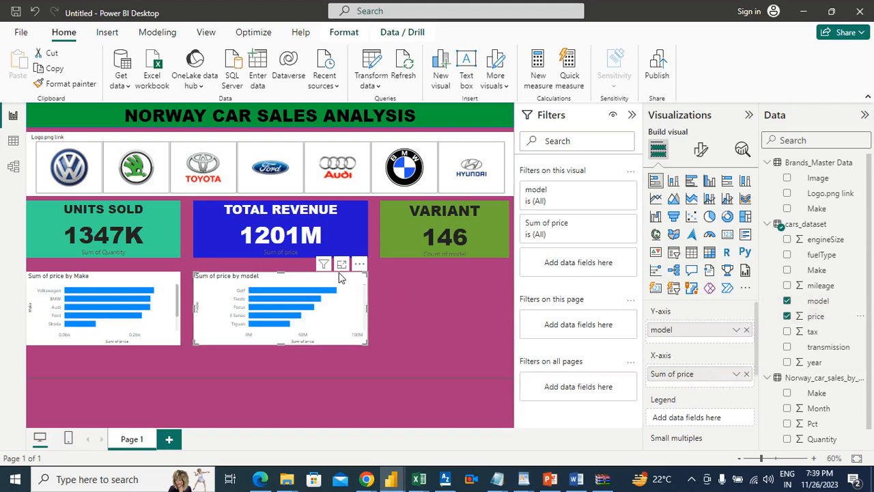
Try to set up a Top N filter showing the top 5 items on the price-by-model chart's model field
mouse_move(325, 265)
left_click(575, 198)
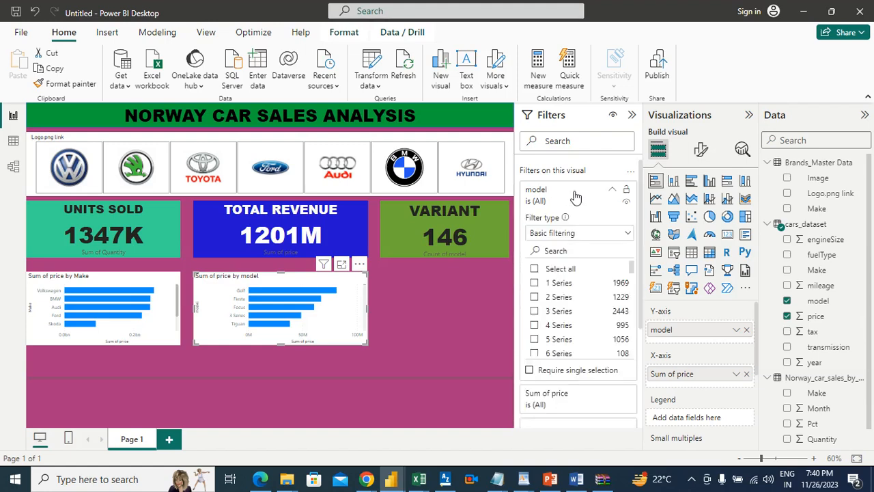
left_click(593, 236)
left_click(545, 283)
left_click(609, 265)
type("5")
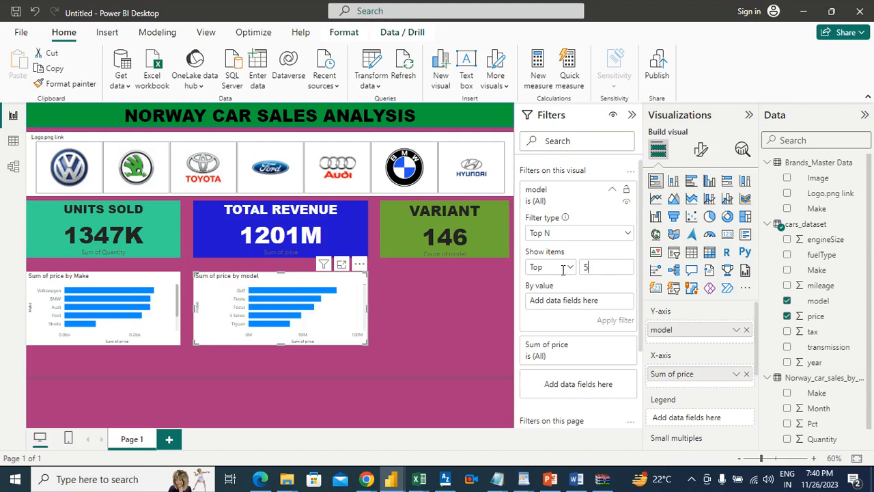
left_click(459, 312)
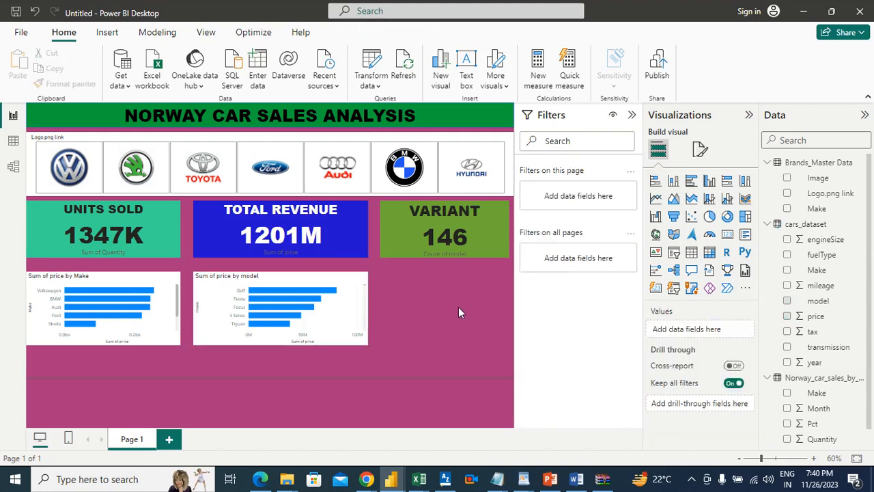
Examine the price-by-model bar chart in focus mode and return to the report
left_click(360, 291)
left_click(341, 264)
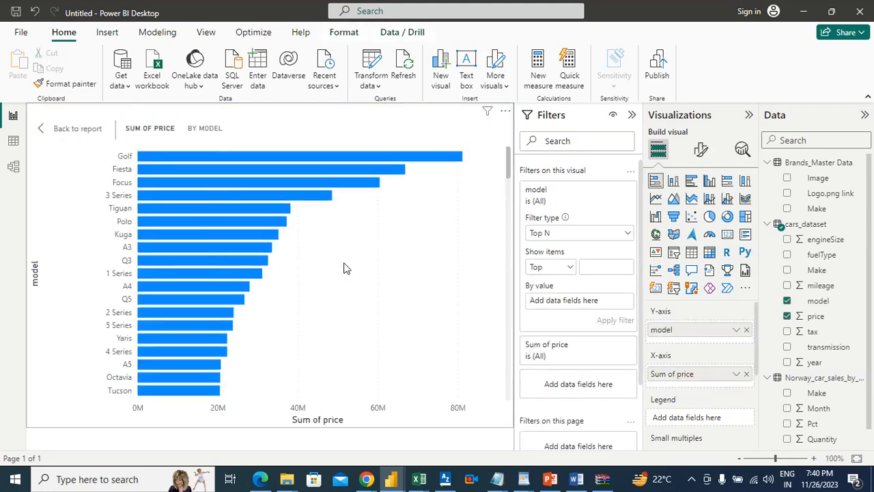
mouse_move(229, 157)
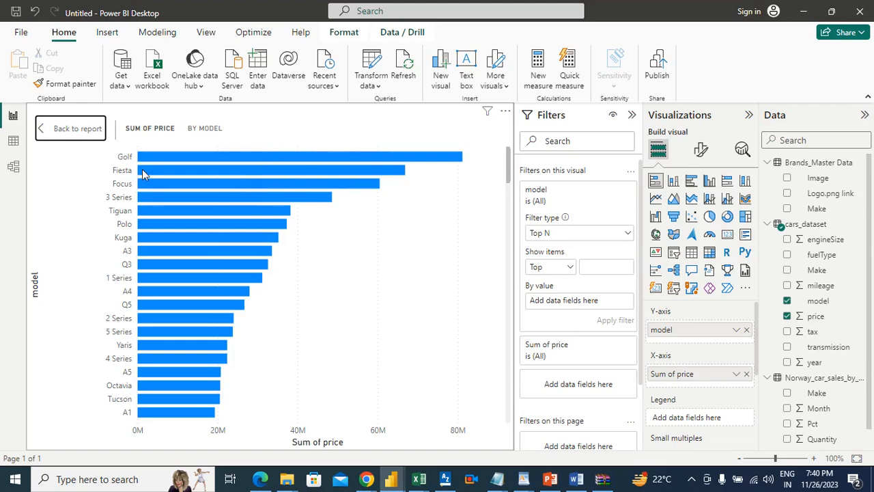
mouse_move(144, 174)
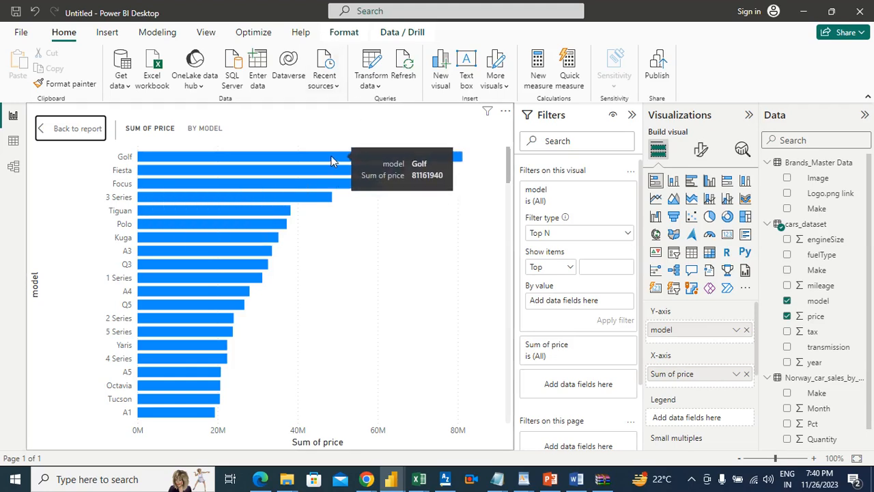
left_click(68, 129)
left_click_drag(218, 221, 369, 268)
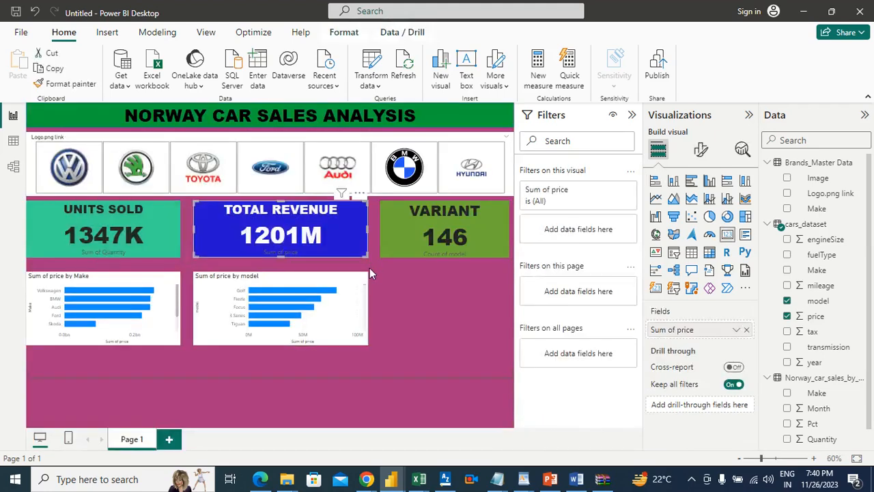
left_click(424, 300)
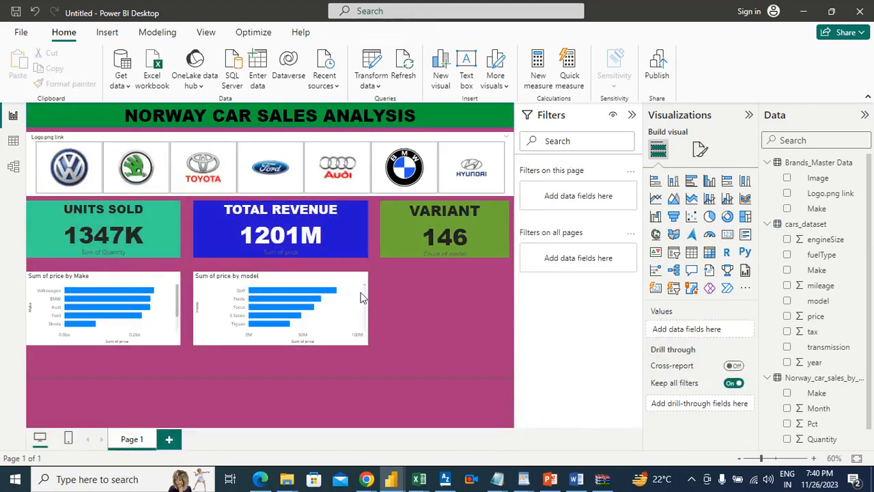
left_click(342, 265)
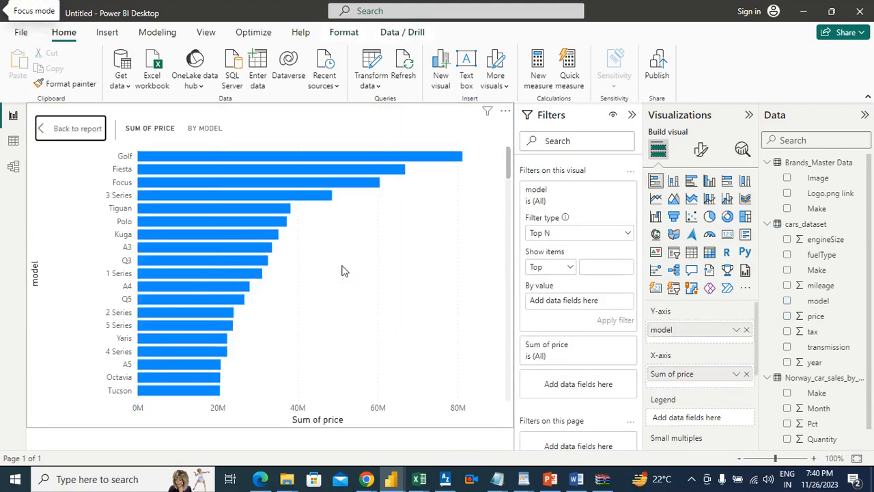
left_click(71, 129)
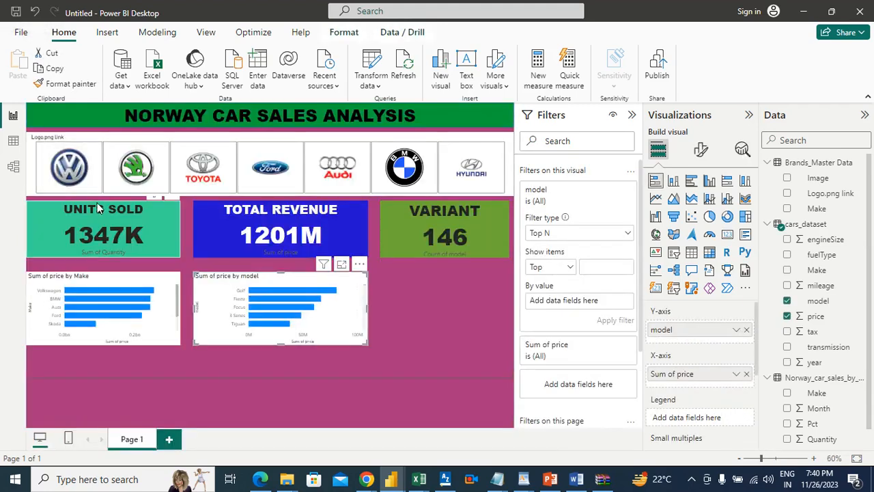
Examine the price-by-make chart in focus mode, check it against the Word requirements, and return to the report
mouse_move(179, 294)
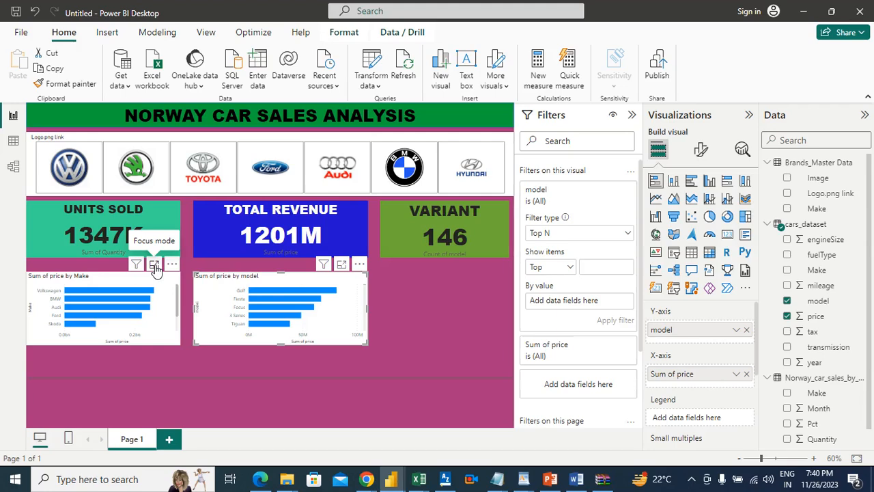
left_click(155, 265)
mouse_move(189, 172)
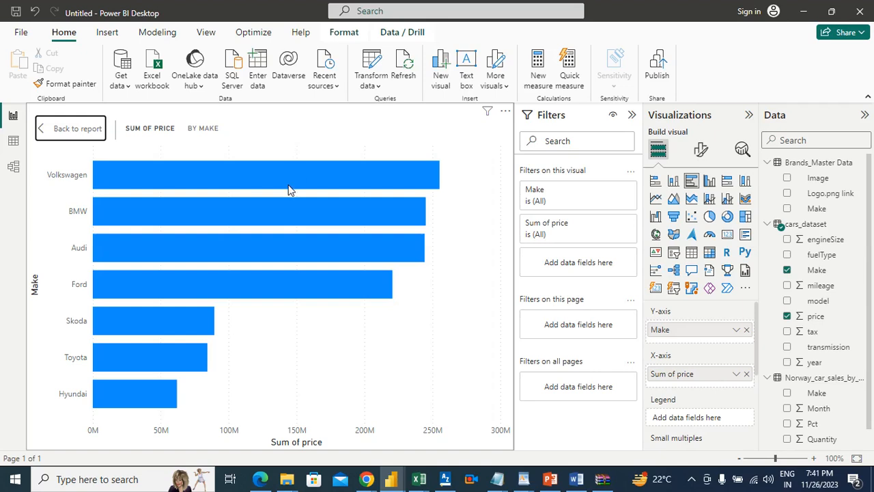
mouse_move(287, 204)
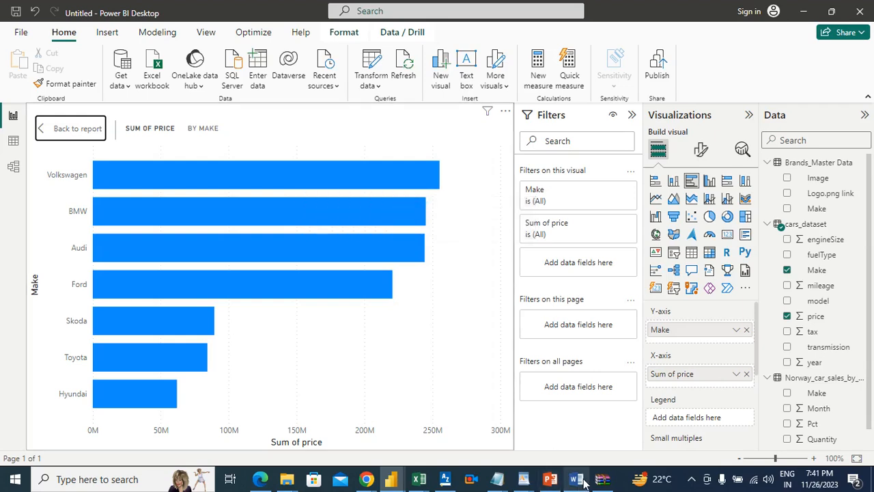
mouse_move(578, 480)
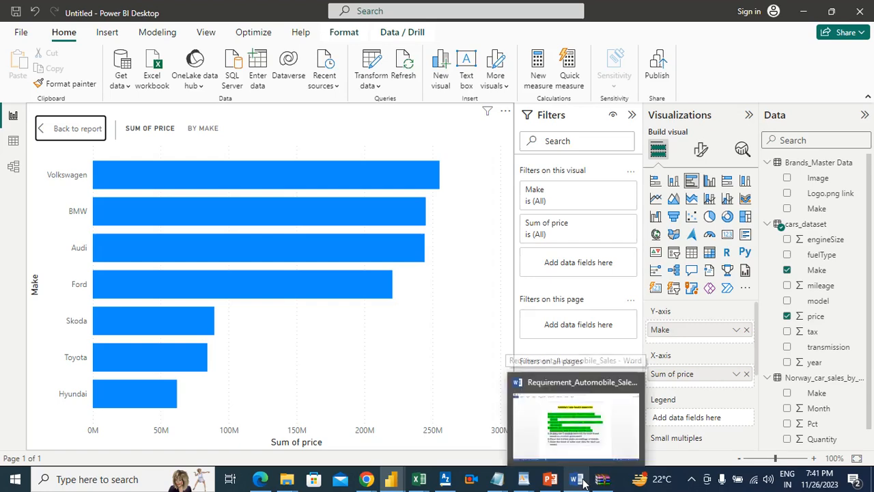
left_click(575, 429)
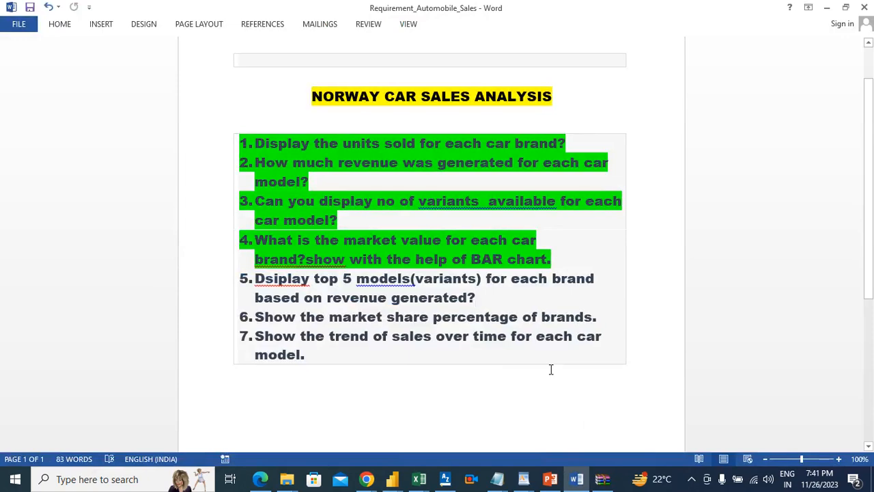
key("alt+Tab")
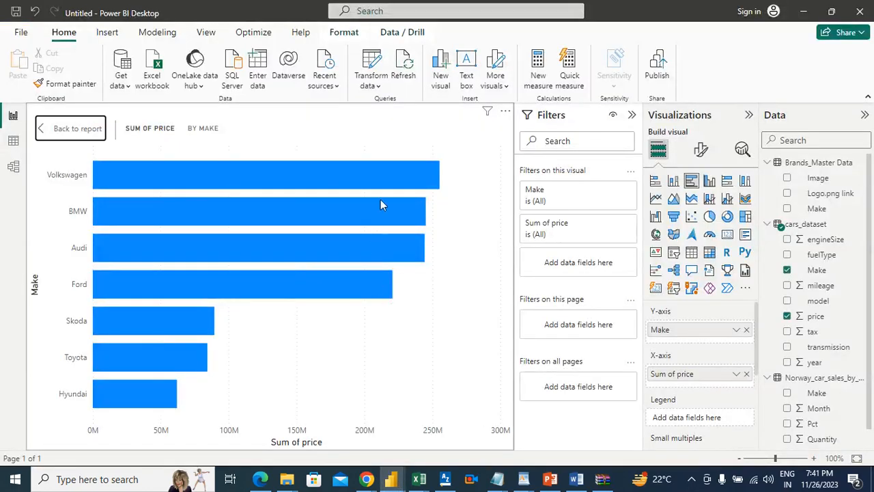
mouse_move(380, 222)
left_click(78, 129)
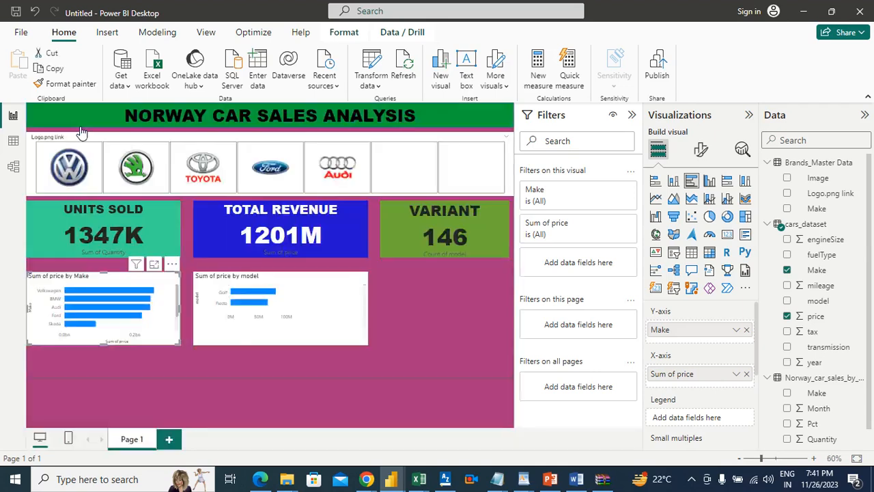
Switch to the Word requirements document and highlight requirement 5, the top 5 models for each brand, in green
left_click(448, 324)
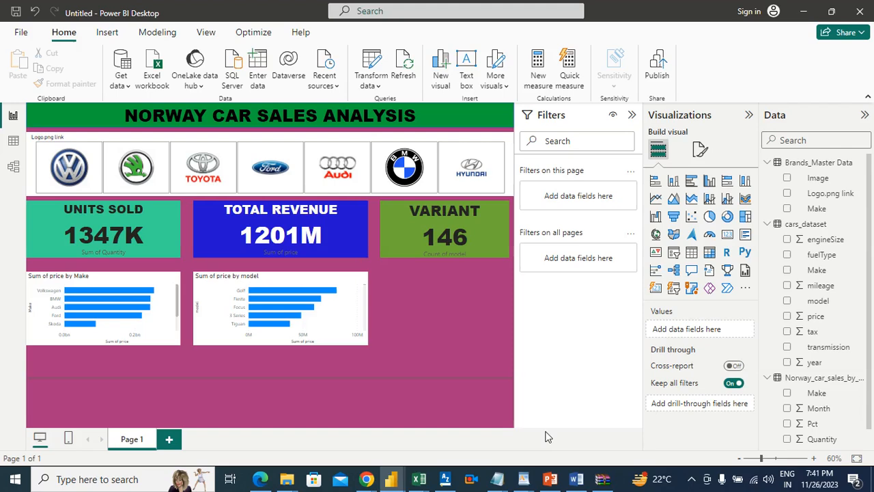
left_click(575, 477)
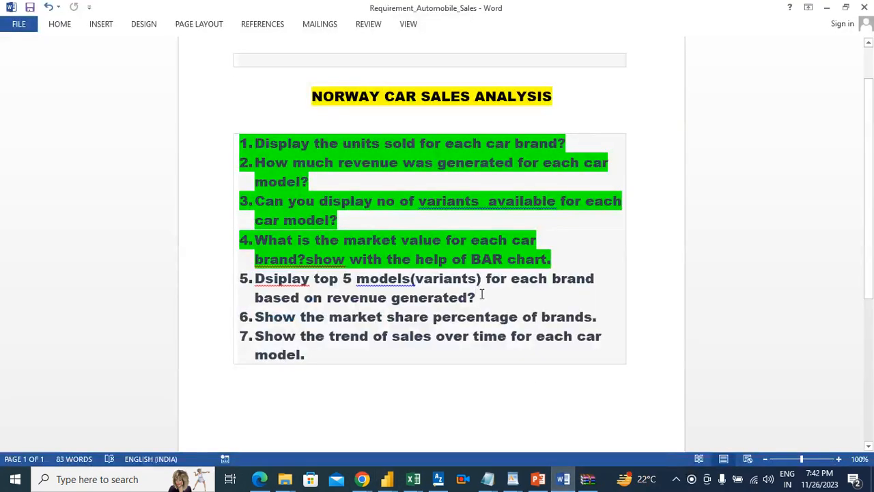
left_click_drag(482, 296, 255, 276)
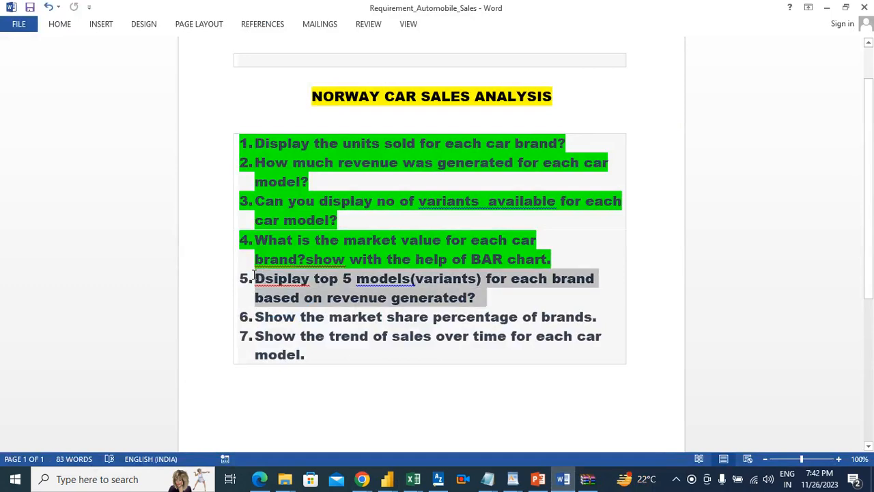
left_click(59, 25)
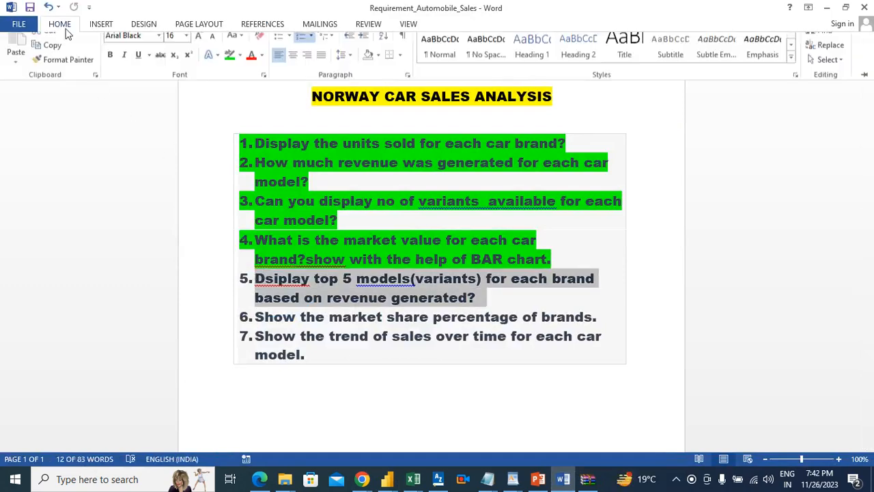
left_click(230, 68)
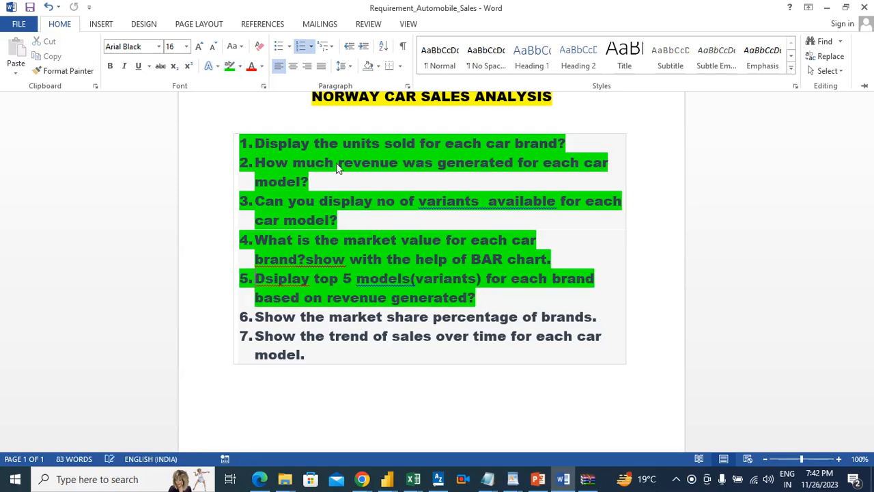
left_click(621, 320)
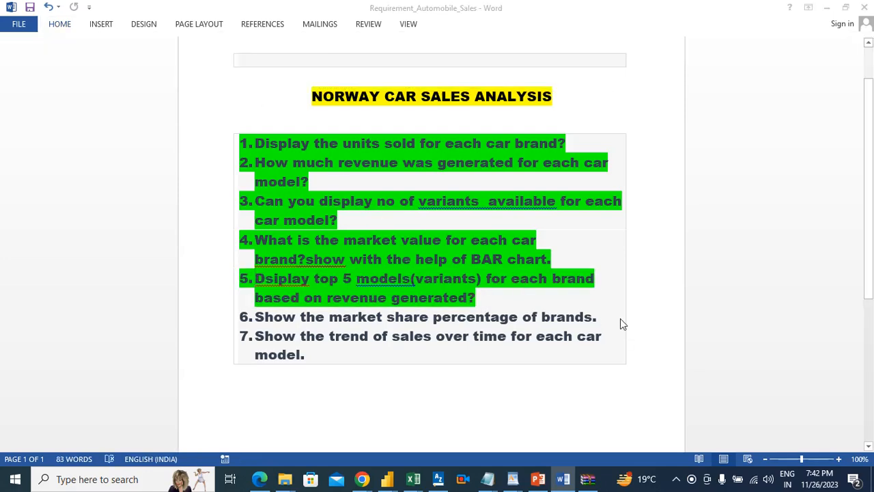
Return to the Power BI report and set the page's canvas type to Custom with a height of 1000 px
key("alt+Tab")
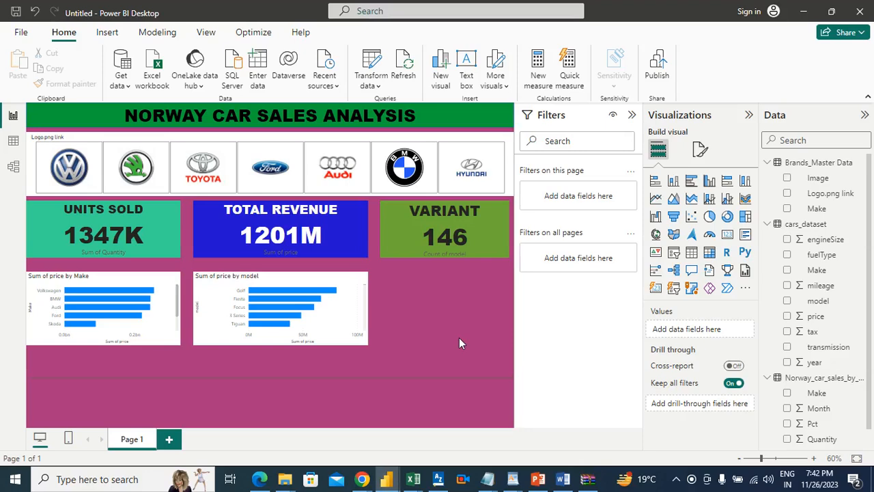
left_click(701, 151)
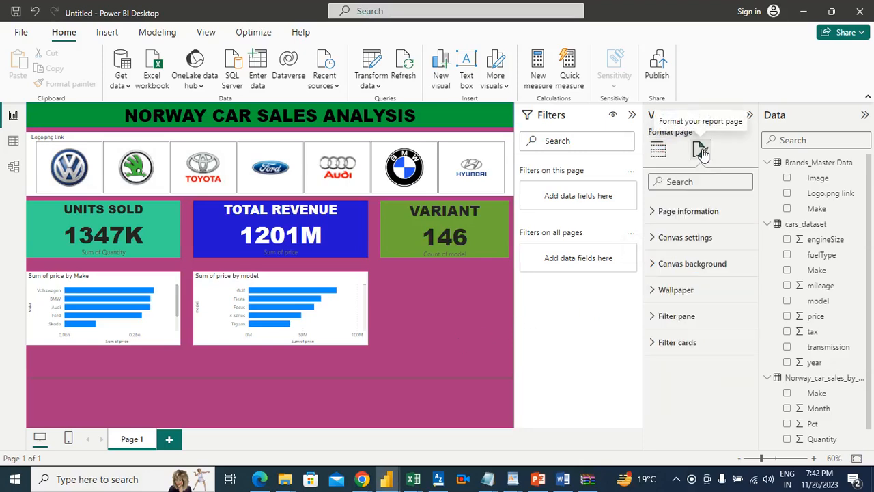
left_click(692, 244)
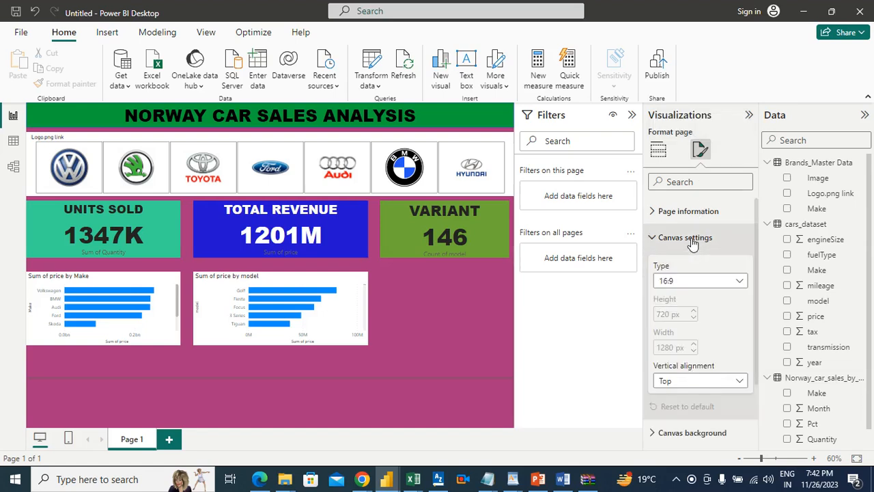
left_click(708, 287)
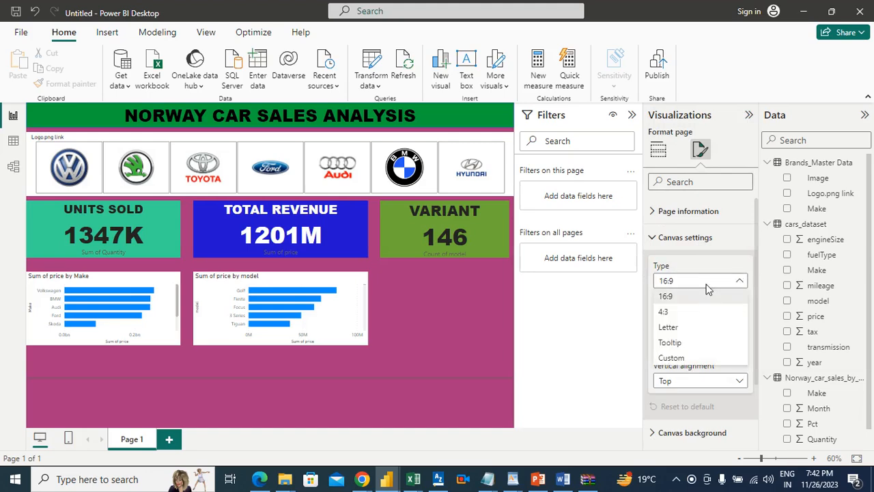
left_click(412, 372)
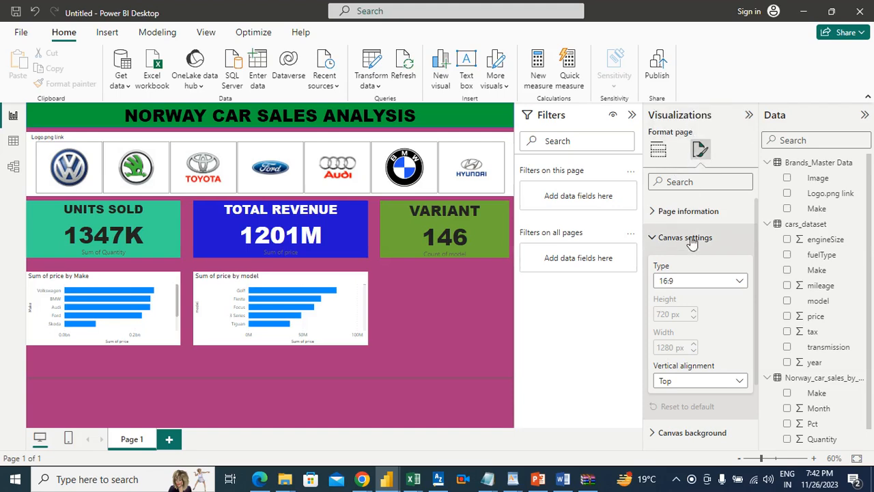
left_click(704, 280)
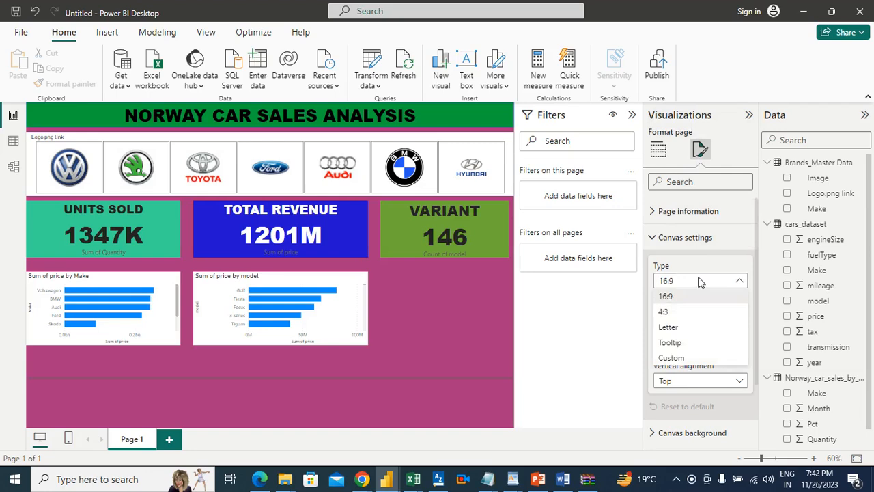
left_click(673, 357)
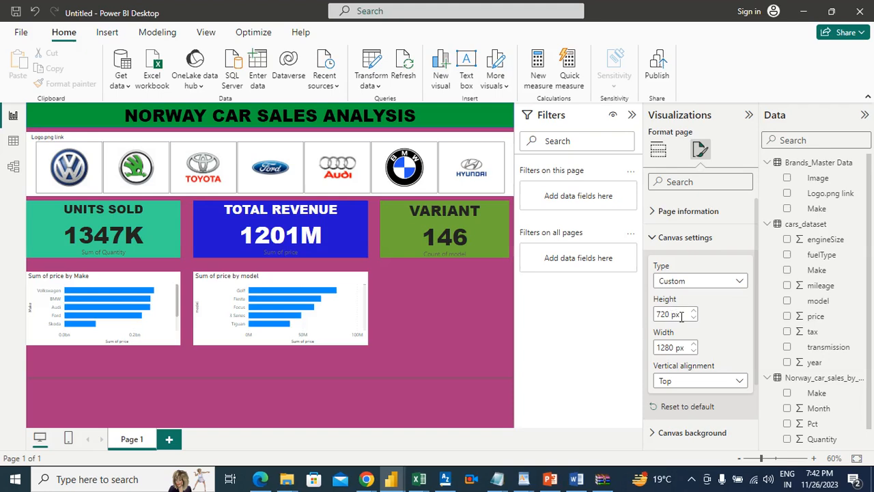
left_click_drag(670, 314, 654, 322)
type("1")
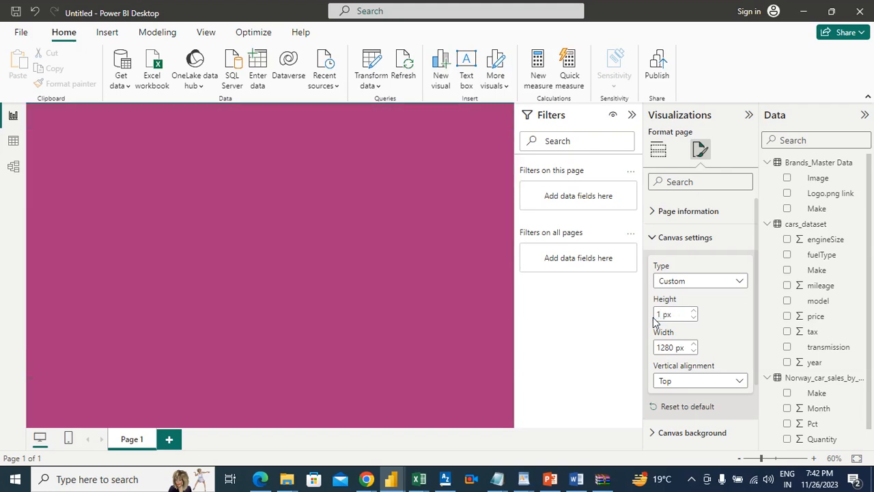
type("000")
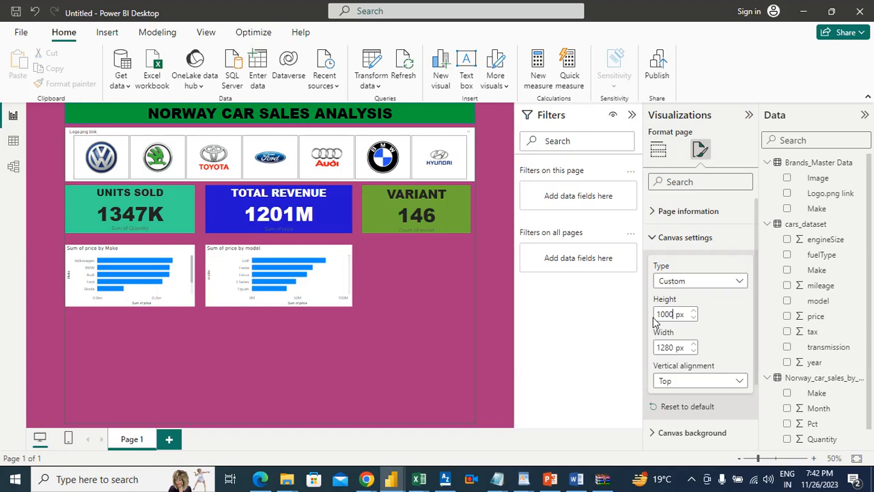
left_click(499, 330)
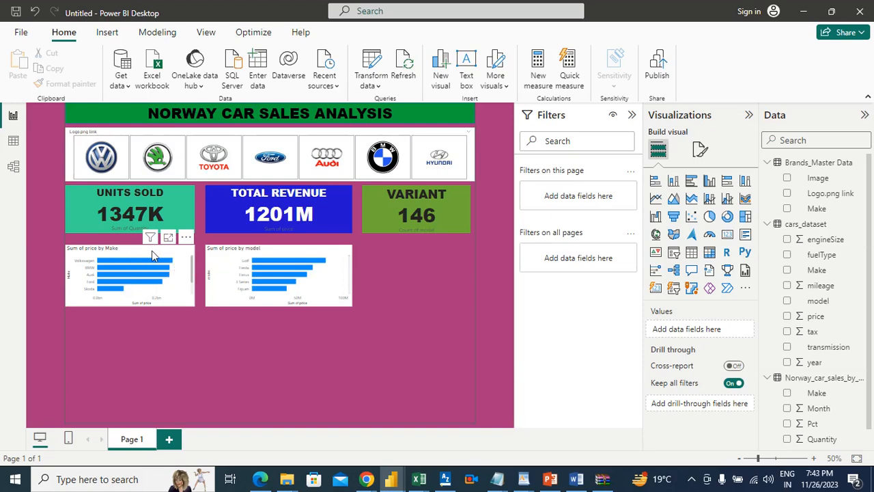
Move both bar charts and the Units Sold, Total Revenue and Variant cards down the page, keeping the three cards aligned in a row
left_click_drag(146, 301, 156, 344)
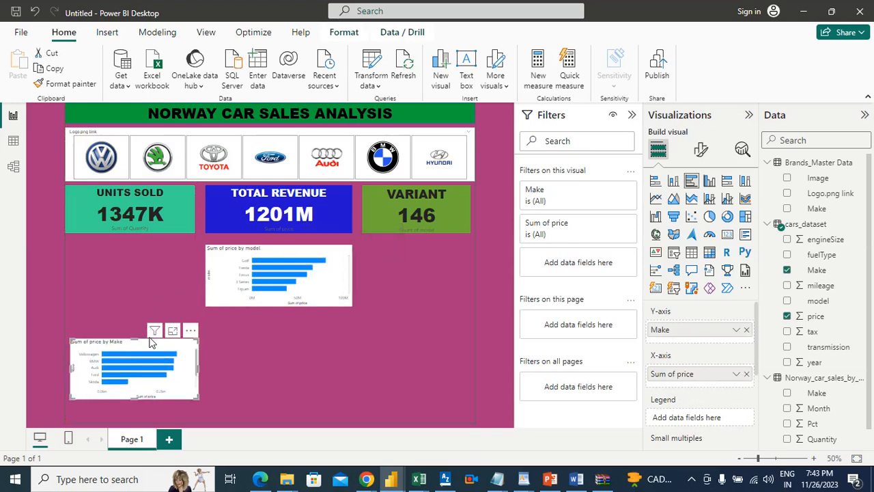
left_click_drag(150, 343, 151, 312)
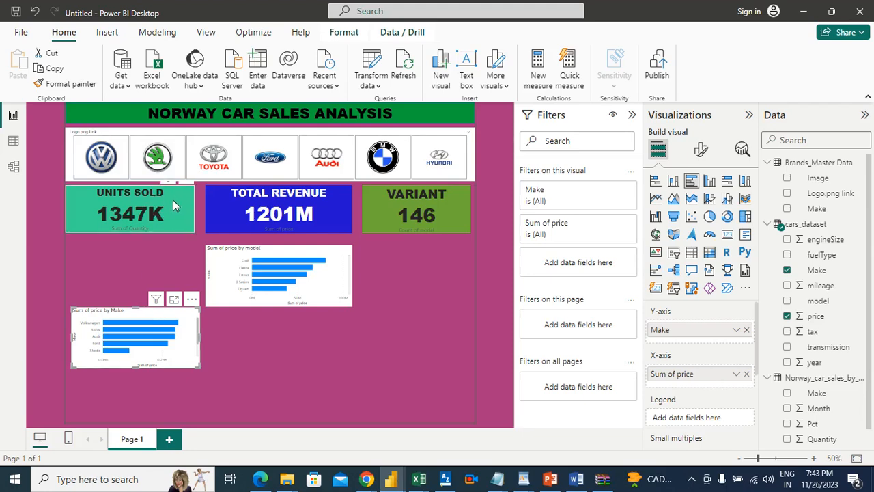
left_click_drag(173, 199, 173, 210)
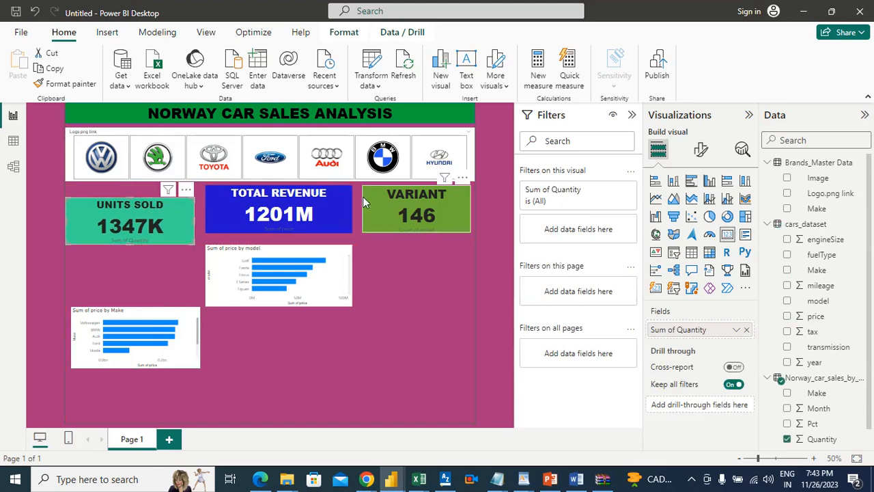
mouse_move(329, 198)
left_mouse_down()
mouse_move(339, 213)
mouse_move(329, 208)
left_mouse_up()
left_click(327, 276)
left_click_drag(327, 276, 335, 302)
left_click_drag(456, 213, 456, 217)
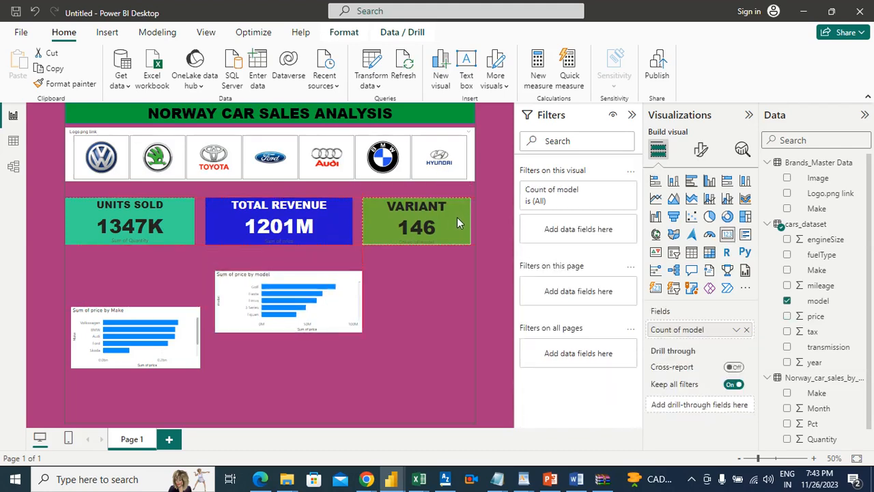
Extend the brand logo slicer slightly downward towards the row of cards
left_click(267, 133)
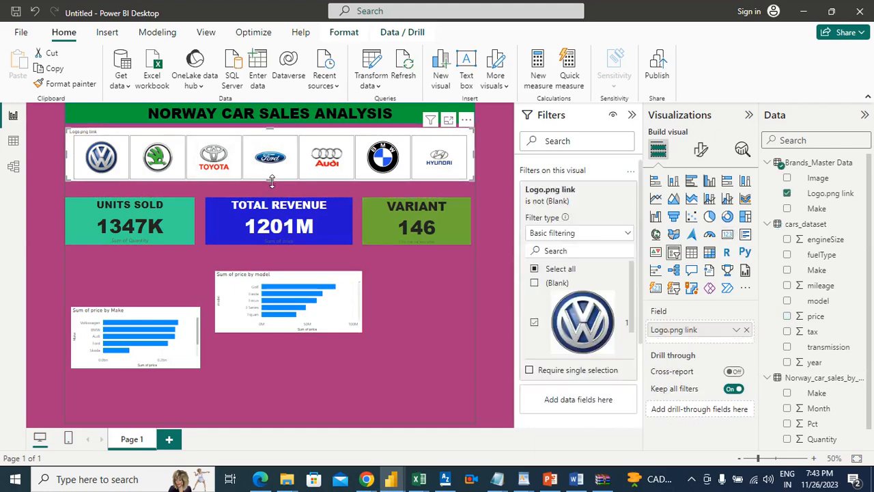
left_click_drag(271, 185, 272, 192)
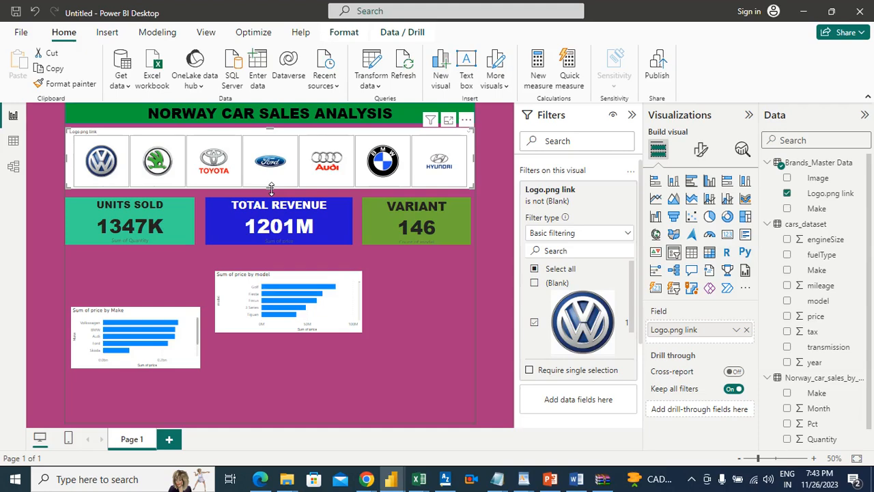
left_click(453, 303)
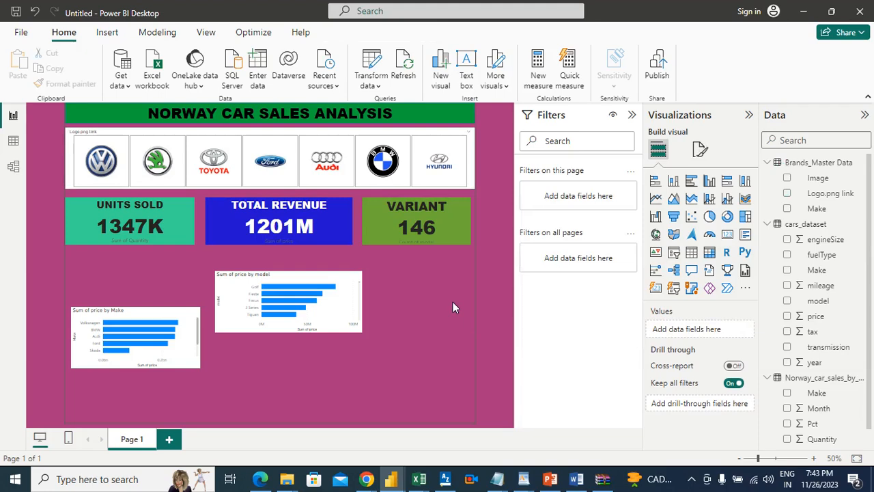
Lower the price-by-model chart and align the price-by-make chart beneath the Units Sold card, leaving a gap for a heading
left_click_drag(342, 285, 354, 323)
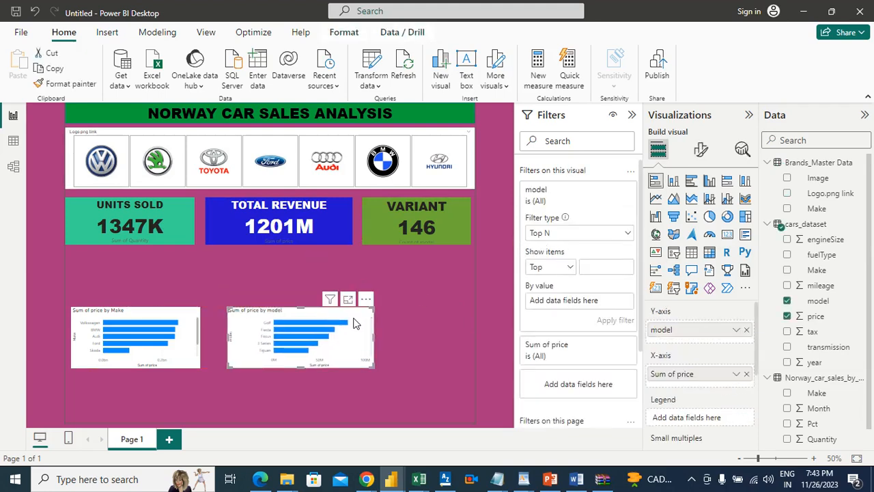
mouse_move(162, 321)
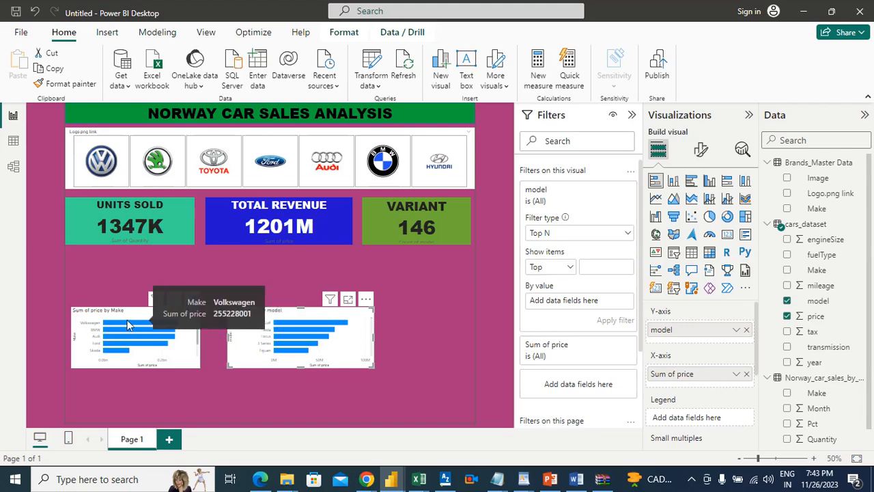
left_click_drag(132, 312, 132, 288)
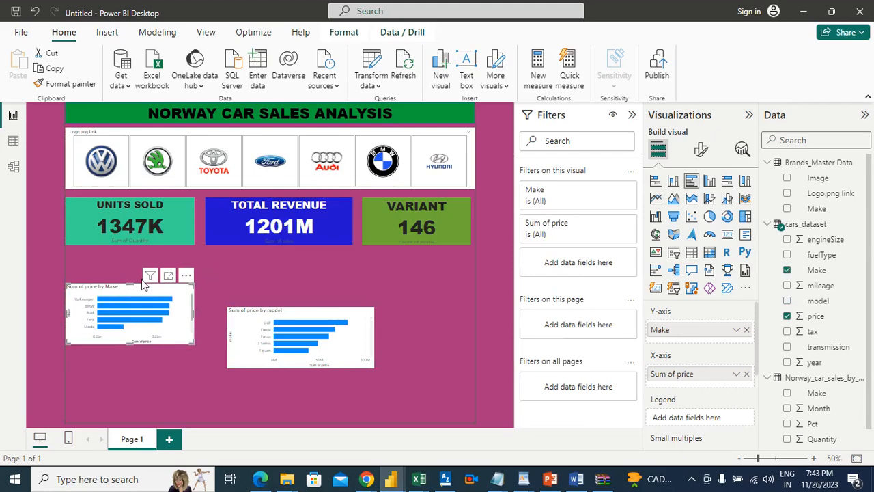
left_click(252, 271)
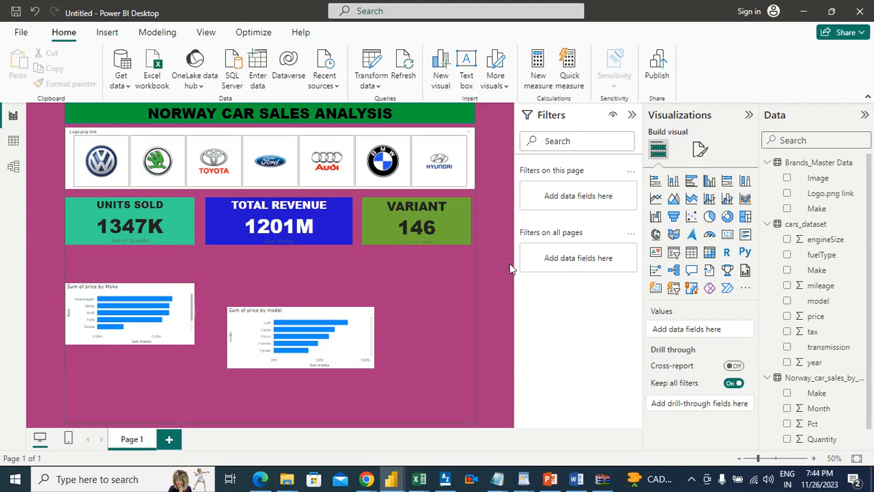
Insert a rectangle and fit it as a thin banner between the Units Sold card and the price-by-make chart
left_click(105, 32)
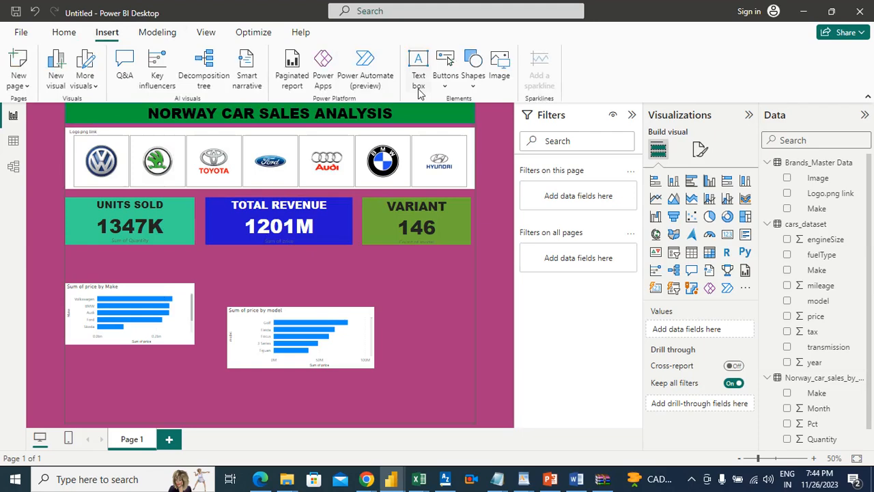
left_click(475, 80)
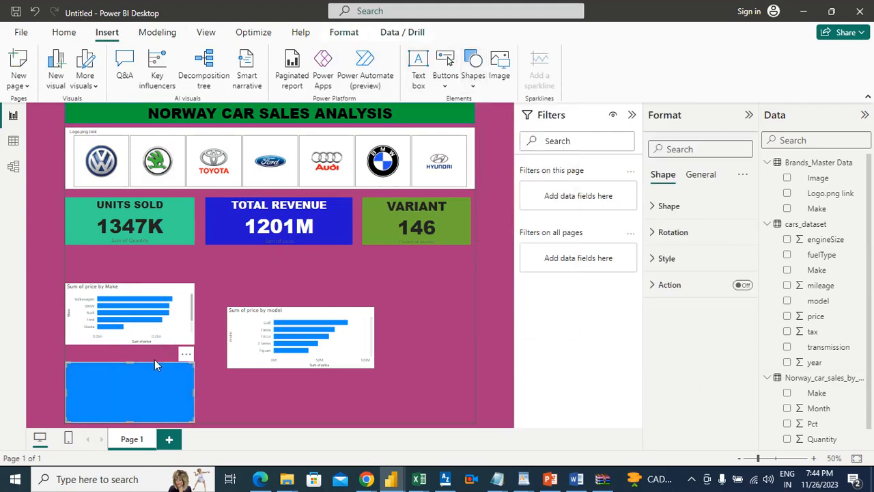
left_click(179, 263)
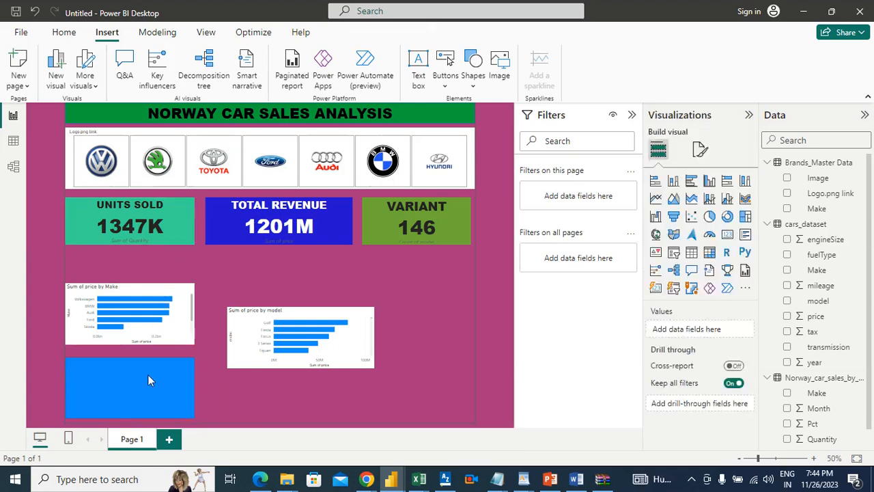
left_click_drag(144, 387, 130, 270)
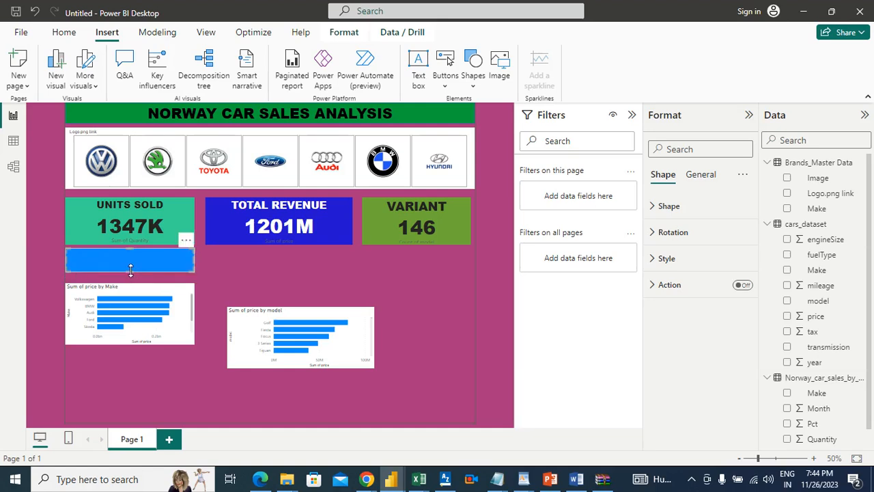
Copy the report title banner's formatting onto the new rectangle above the price-by-make chart with Format Painter
left_click(411, 114)
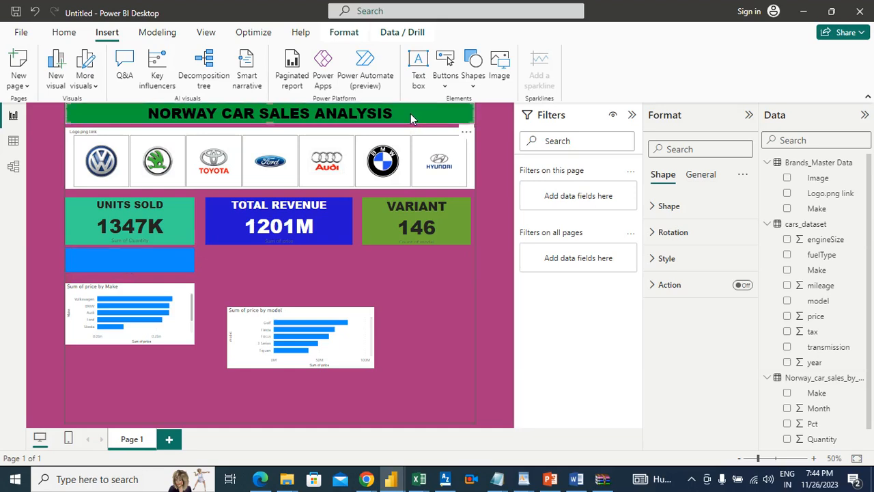
left_click(63, 32)
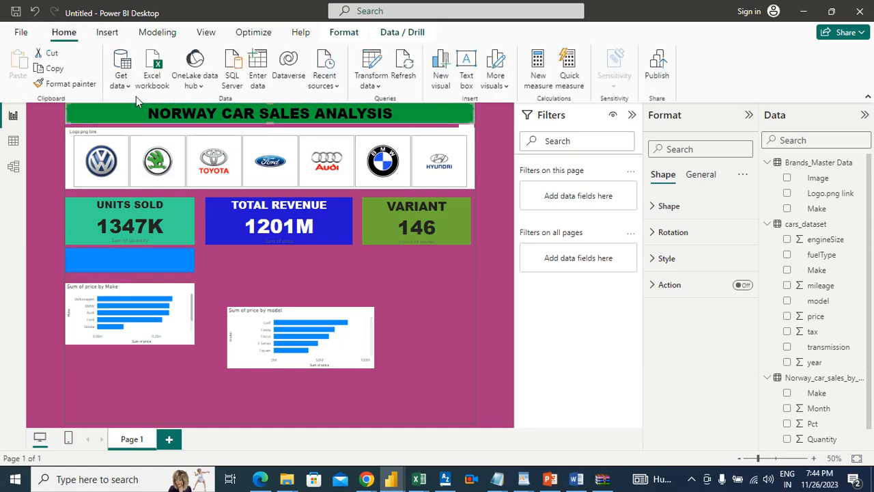
left_click(73, 85)
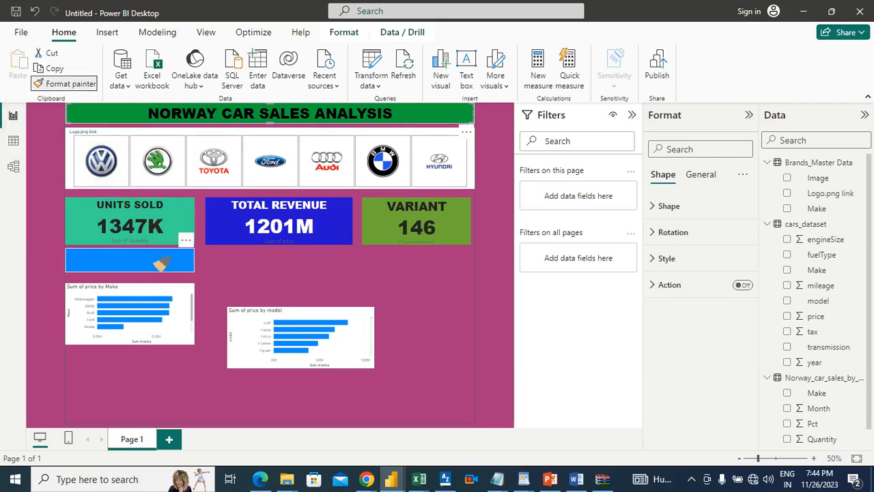
left_click(154, 257)
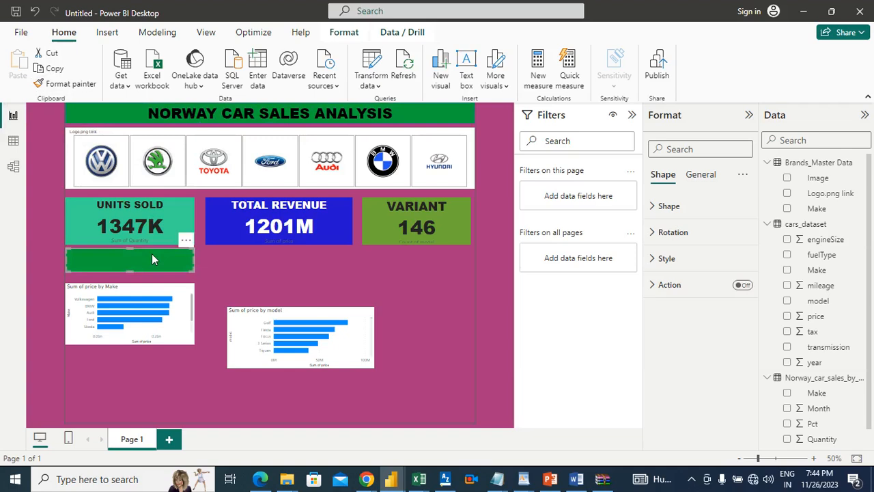
Duplicate the green banner above the price-by-make chart and place the copy beneath the Total Revenue card
left_click(117, 266)
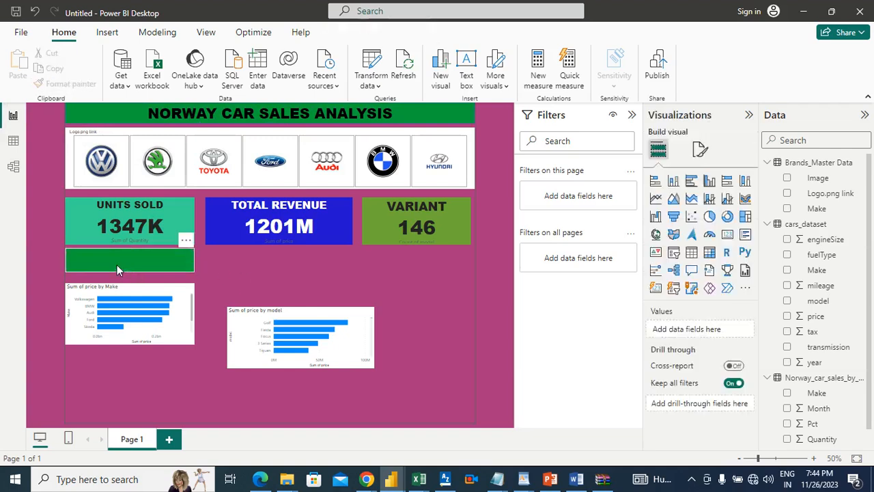
left_click(179, 265)
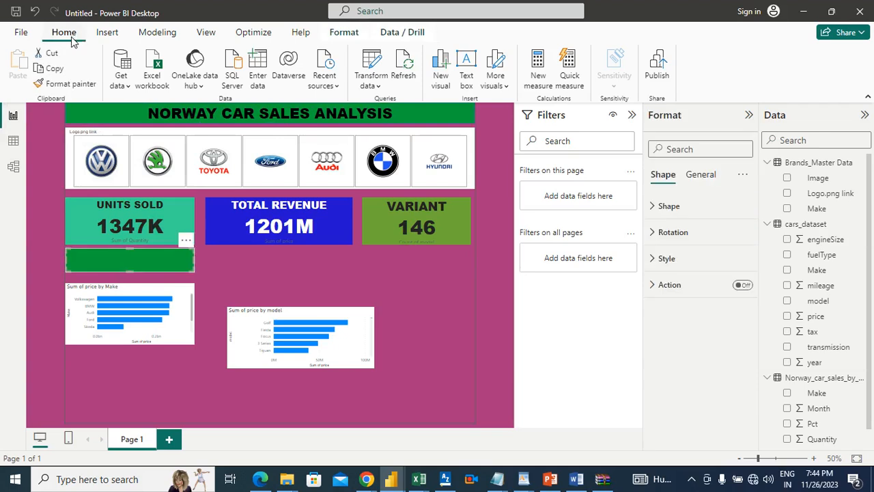
left_click(55, 69)
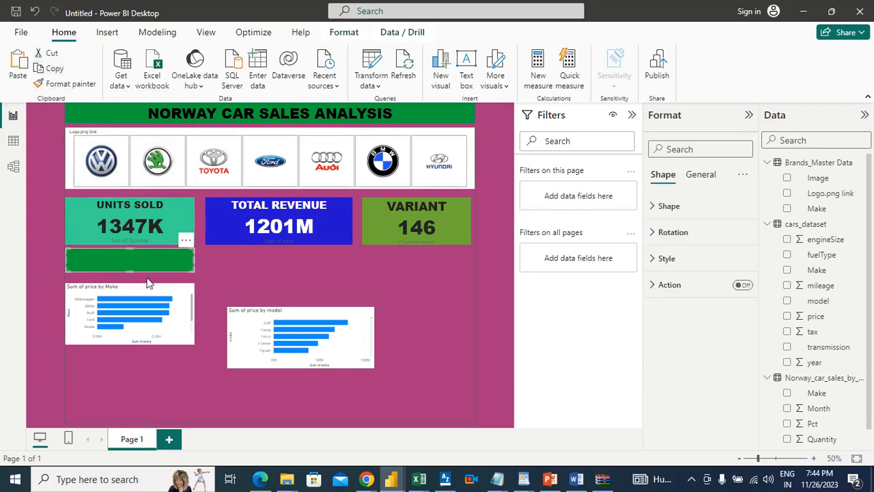
left_click(21, 65)
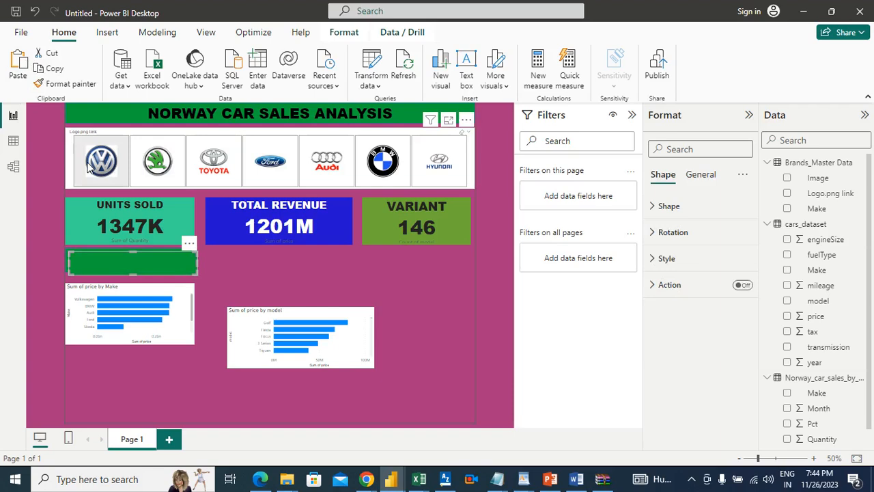
left_click_drag(121, 260, 302, 258)
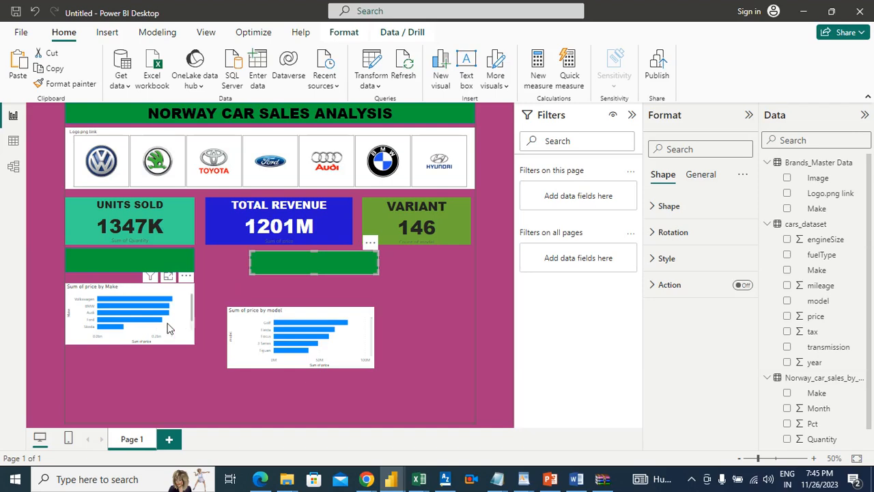
Lower the price-by-make chart slightly to leave more room beneath its green banner
left_click_drag(170, 334, 170, 340)
key("ctrl+z")
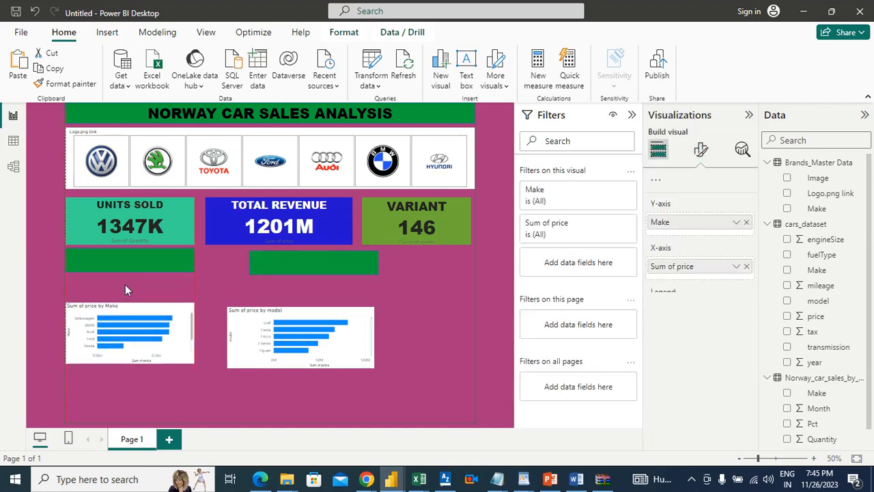
left_click(154, 310)
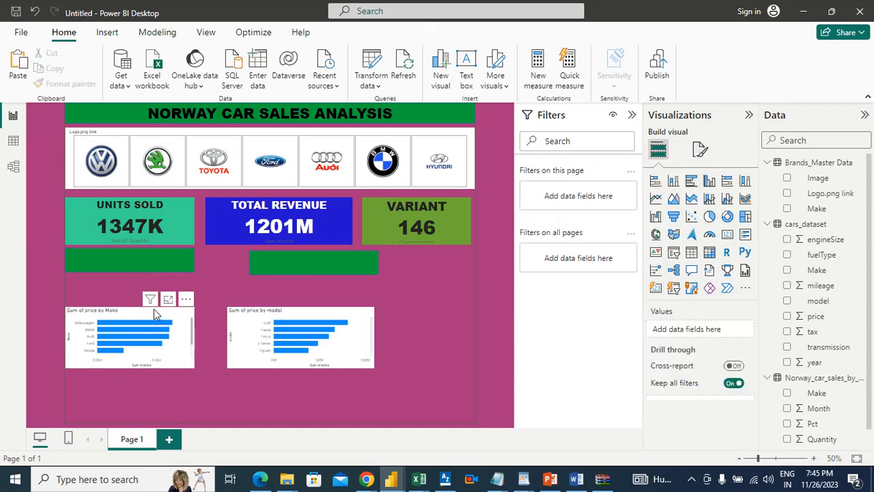
left_click_drag(157, 313, 194, 287)
Make the banner above the price-by-make chart slightly taller and level the price-by-model chart with the price-by-make chart
left_click(137, 262)
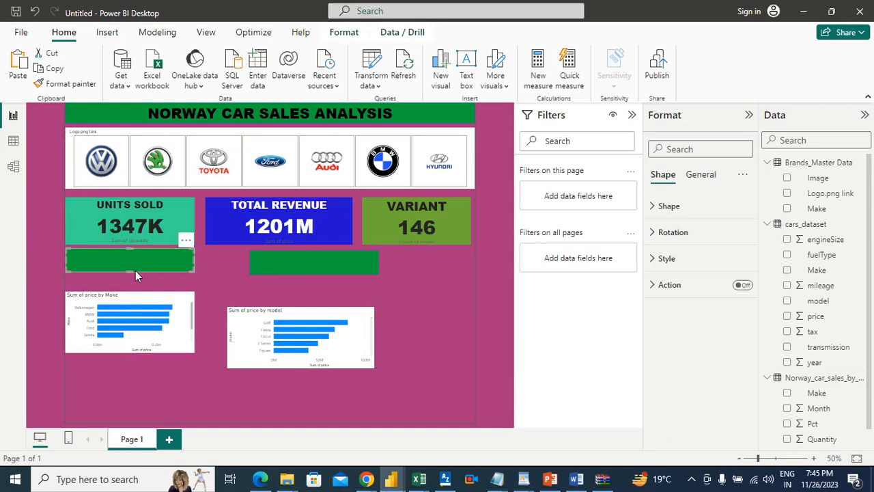
left_click_drag(133, 273, 132, 279)
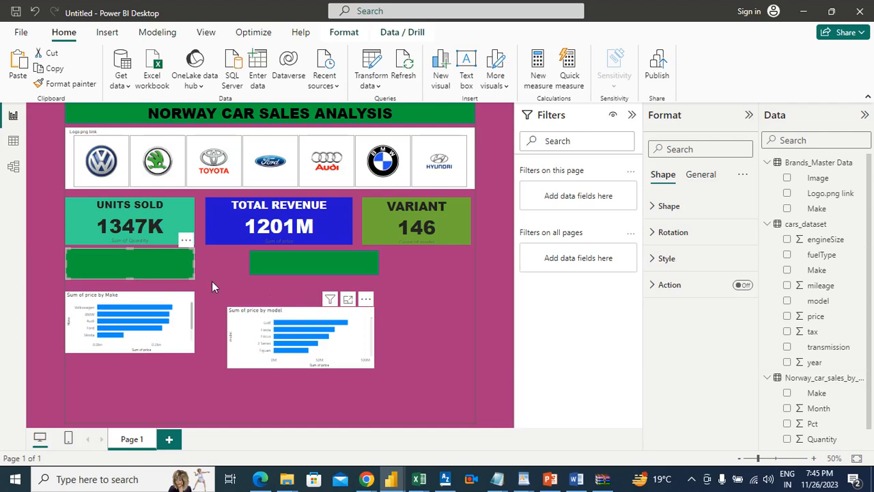
left_click_drag(339, 313, 359, 305)
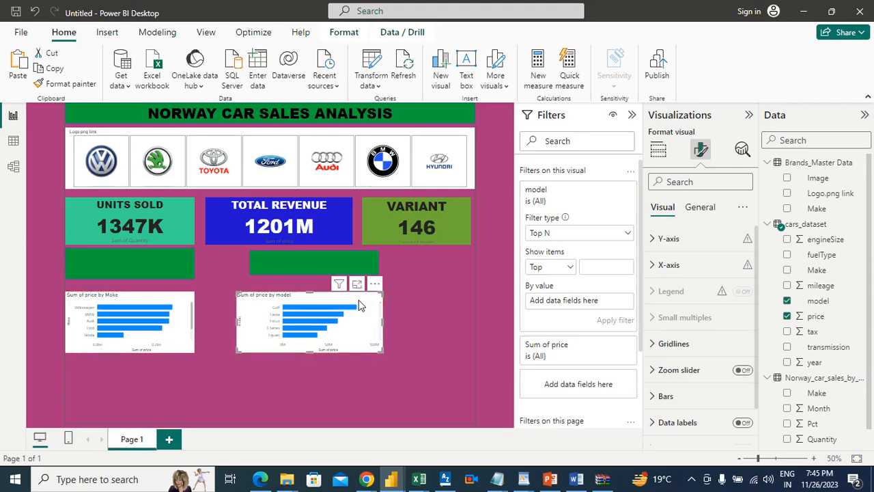
Align the copied banner with the first one and fit the price-by-model chart to its left edge and width
left_click(158, 262)
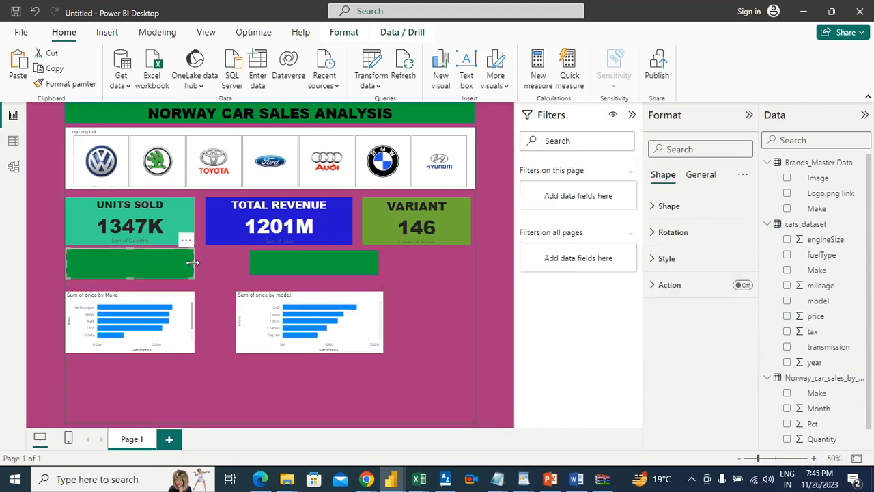
mouse_move(274, 262)
left_mouse_down()
mouse_move(241, 259)
mouse_move(278, 277)
left_mouse_up()
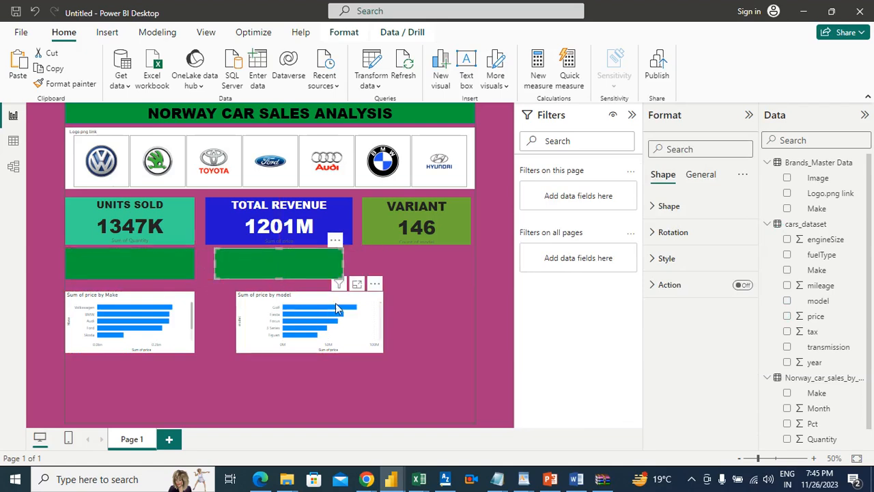
left_click_drag(338, 298, 315, 298)
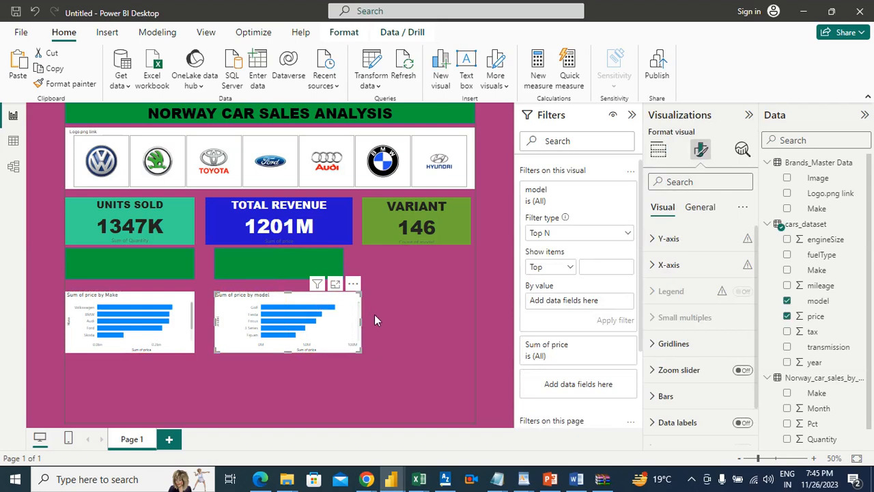
left_click_drag(363, 320, 343, 321)
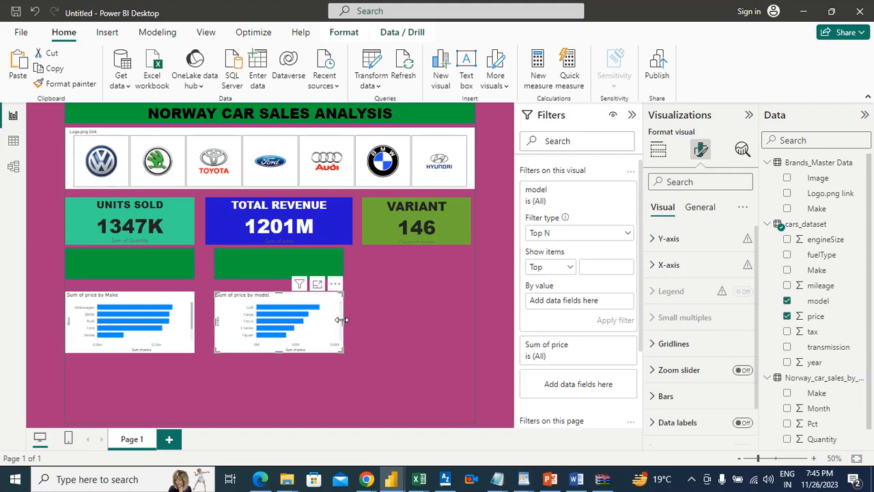
Make the banner above the price-by-make chart thinner and raise both bar charts closer to the banners
left_click(128, 271)
left_click_drag(130, 274, 141, 286)
left_click(143, 289)
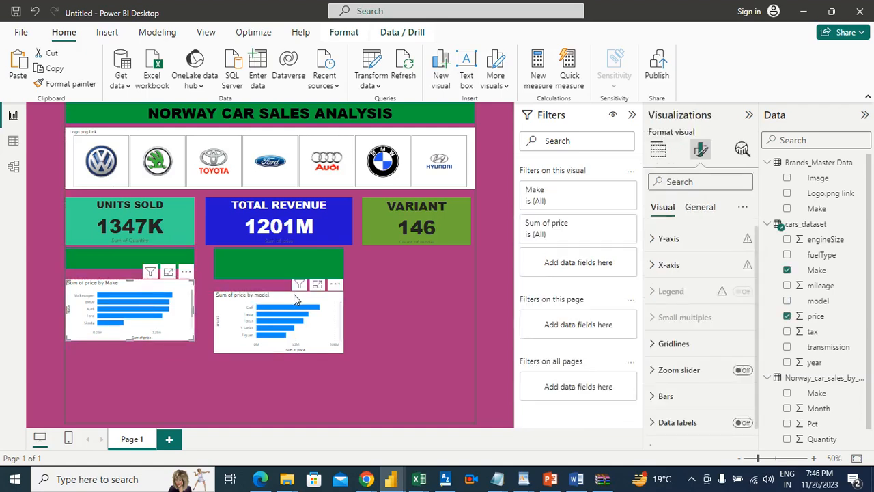
left_click_drag(290, 298, 308, 291)
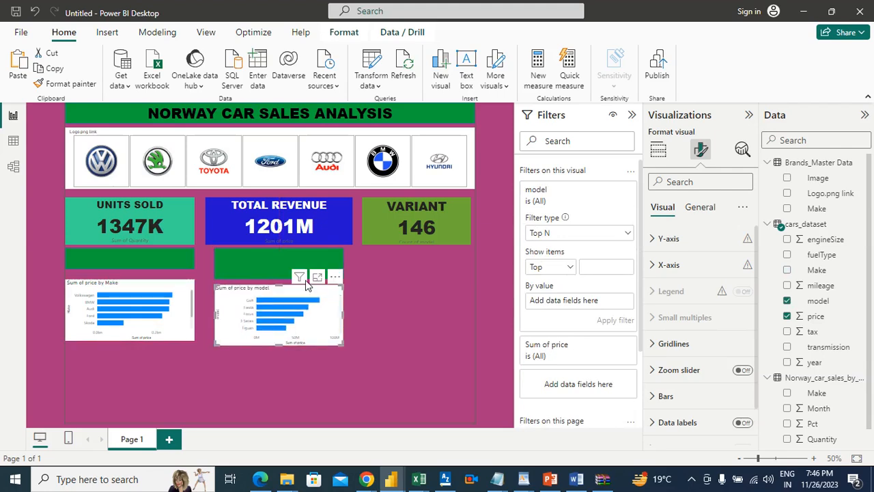
Make the banner above the price-by-model chart thinner and level that chart with the price-by-make chart
left_click(281, 275)
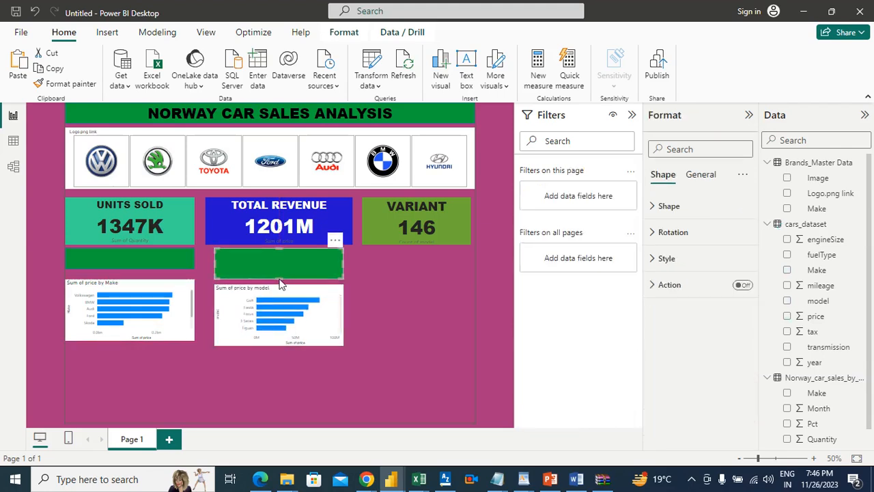
left_click(280, 281)
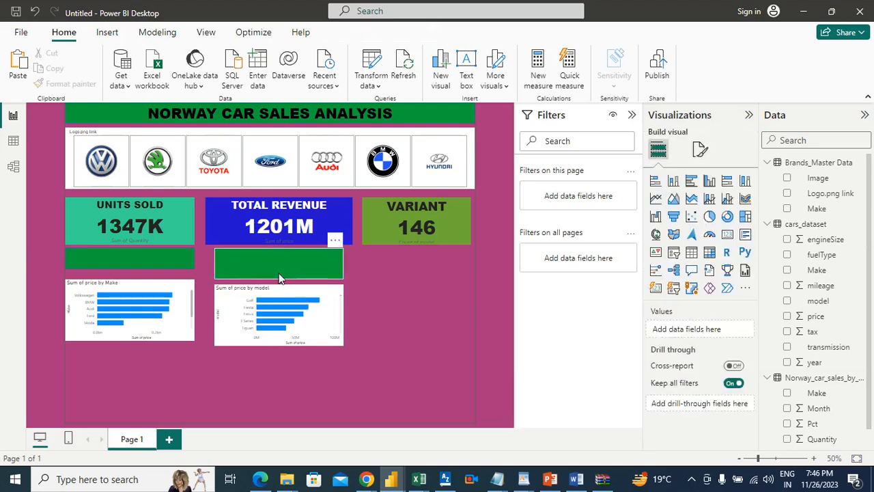
left_click_drag(274, 279, 274, 270)
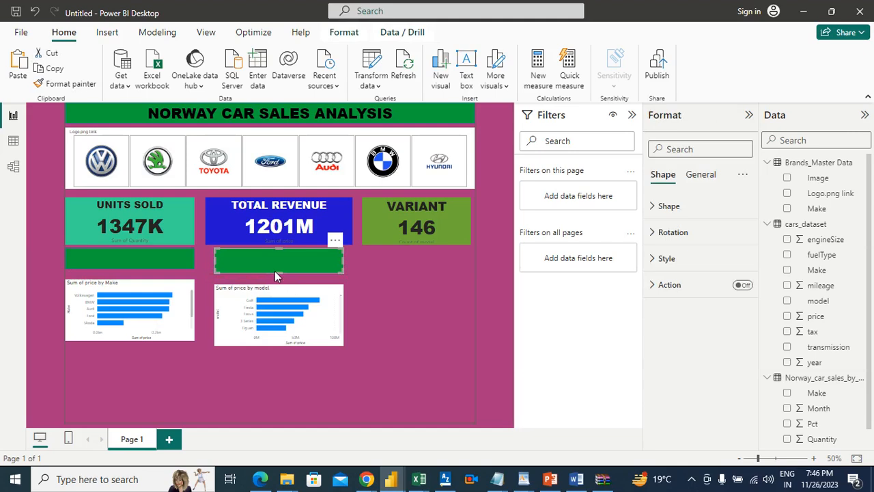
left_click(381, 281)
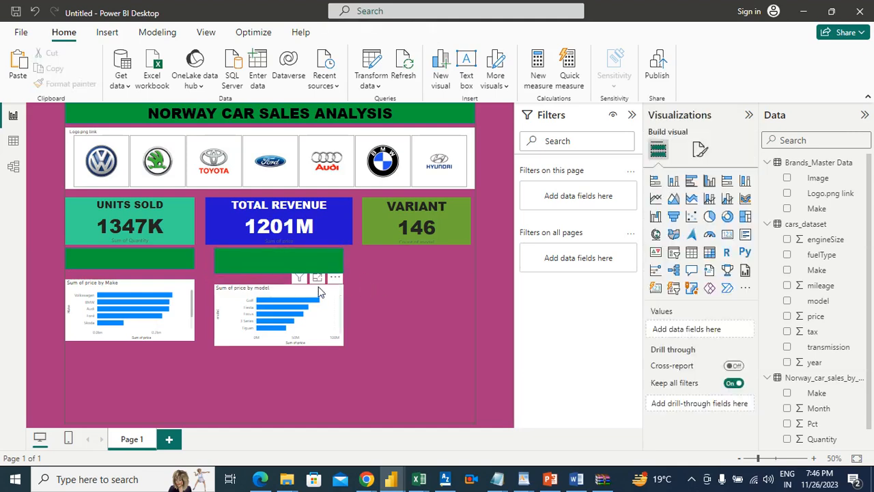
left_click(318, 291)
left_click(402, 297)
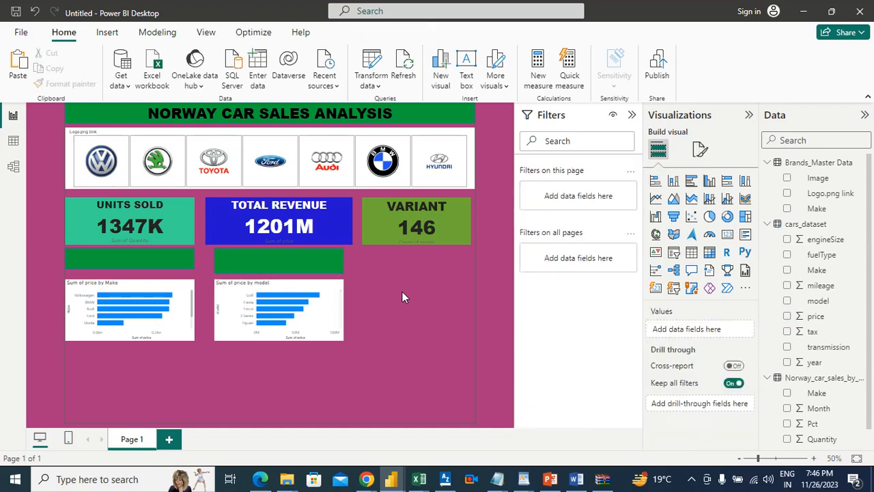
Insert an empty pie chart beneath the Variant card, in line with the two bar charts
left_click(710, 217)
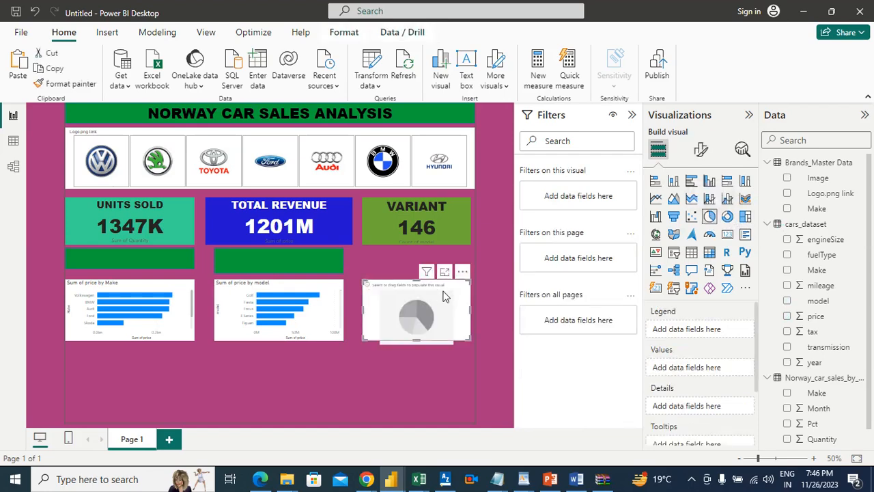
left_click_drag(469, 307, 484, 316)
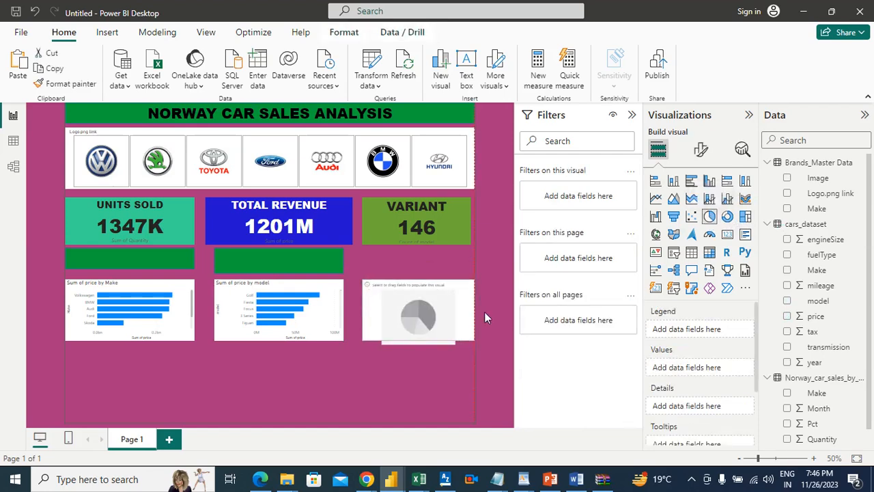
left_click(448, 311)
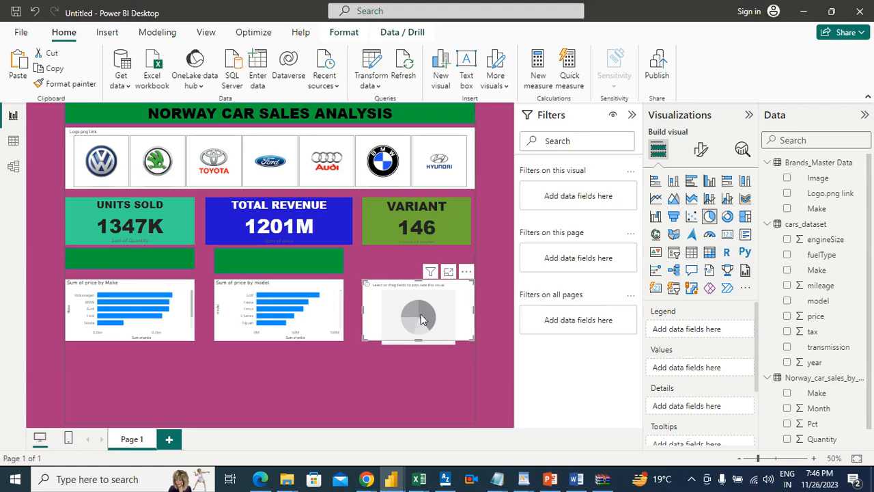
left_click_drag(437, 301, 432, 299)
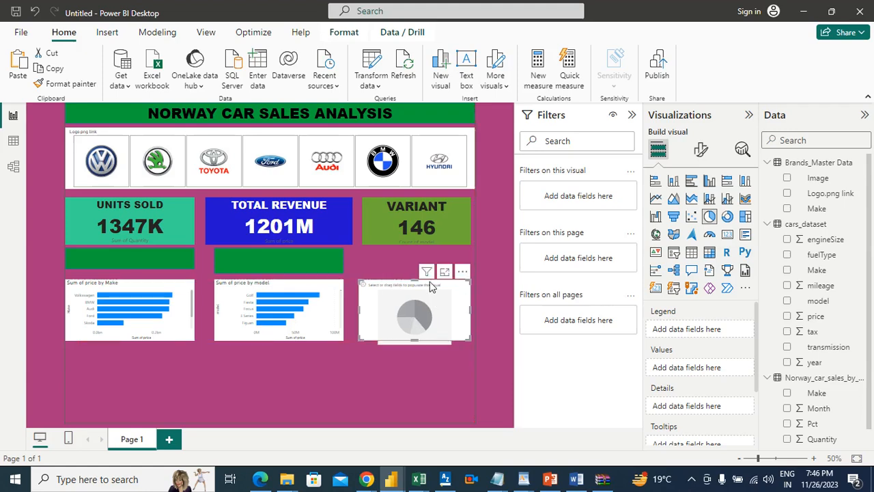
Switch to the Word requirements document to check the remaining items, and return to the Power BI report
left_click(400, 259)
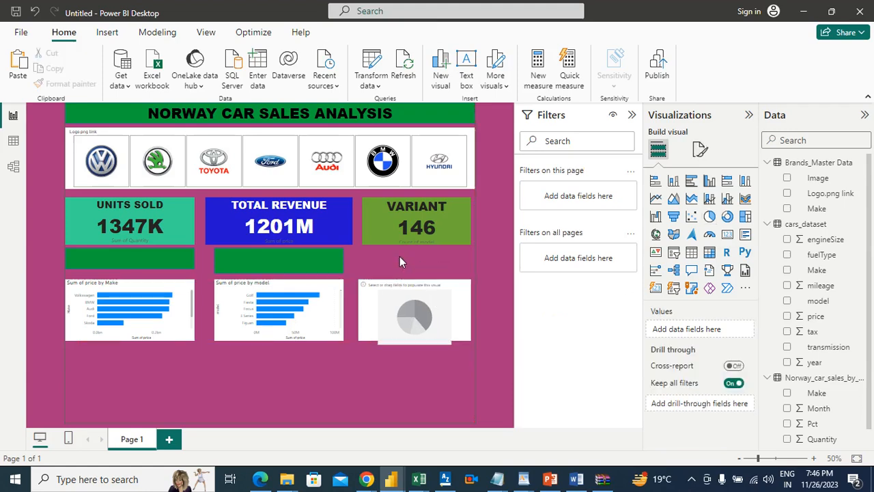
left_click(577, 478)
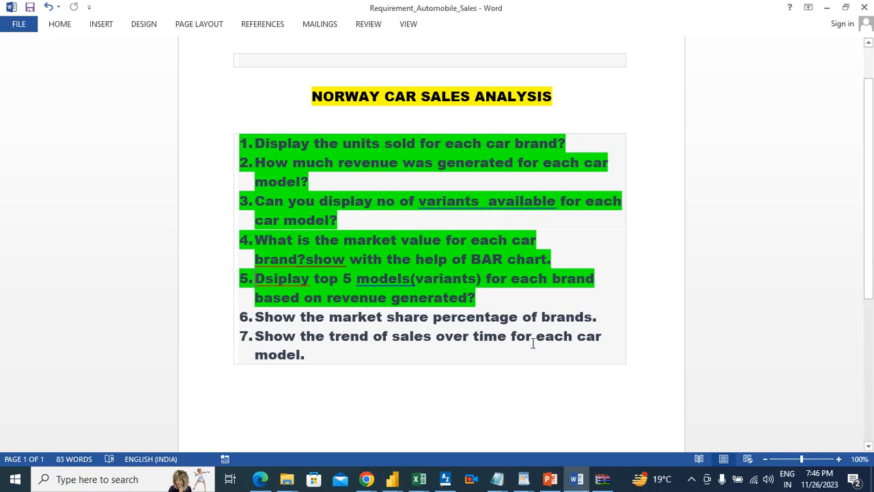
key("alt+Tab")
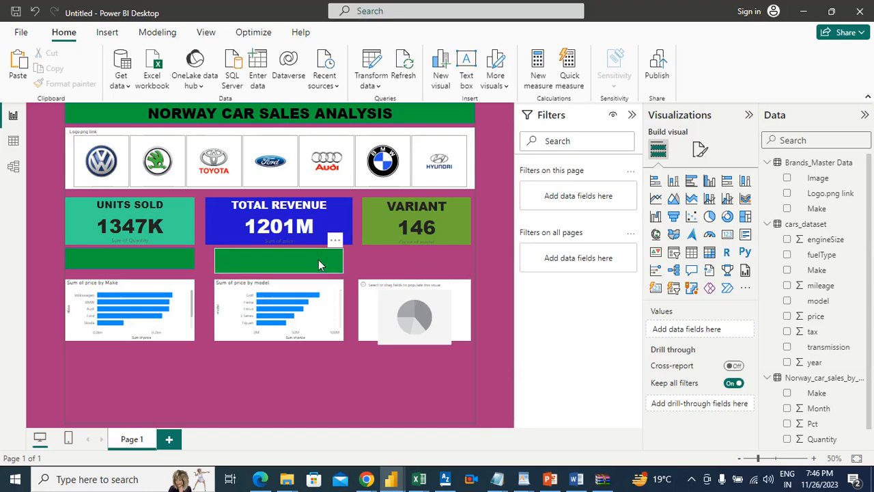
Duplicate the banner above the price-by-model chart and fit the copy to the pie chart's width beneath the Variant card
left_click(318, 259)
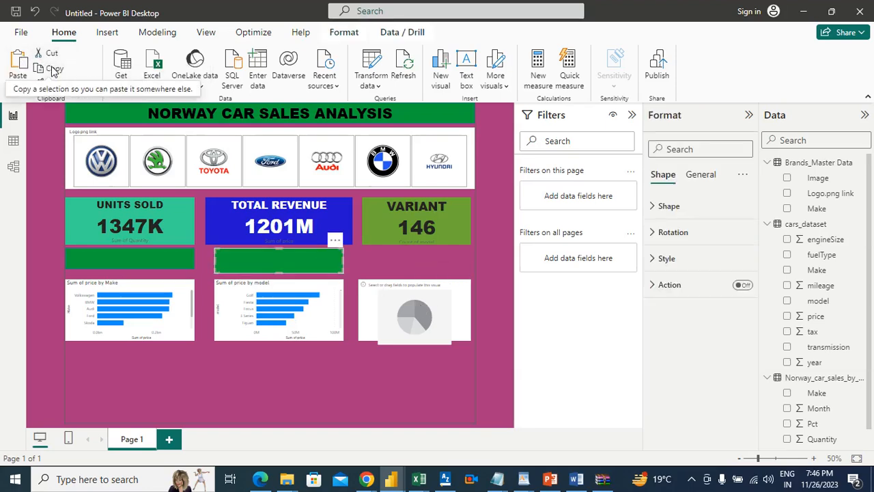
left_click(17, 68)
left_click_drag(305, 258, 449, 258)
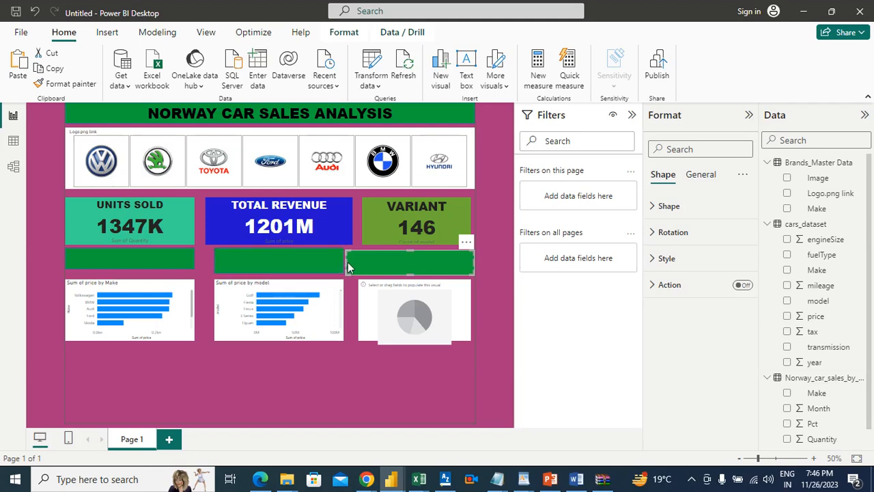
left_click_drag(347, 260, 357, 269)
left_click_drag(466, 265, 459, 265)
left_click_drag(464, 261, 470, 261)
Widen the banner above the price-by-model chart slightly beyond both sides of the chart
left_click(288, 265)
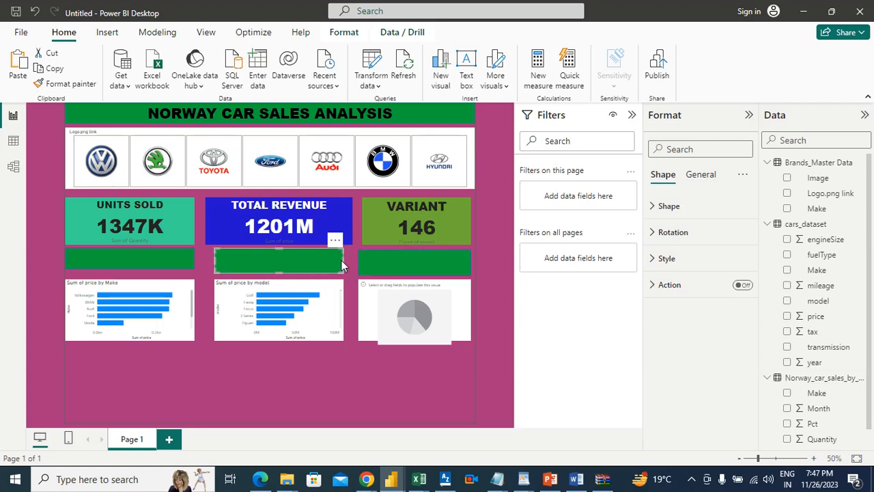
left_click(347, 265)
left_click(300, 266)
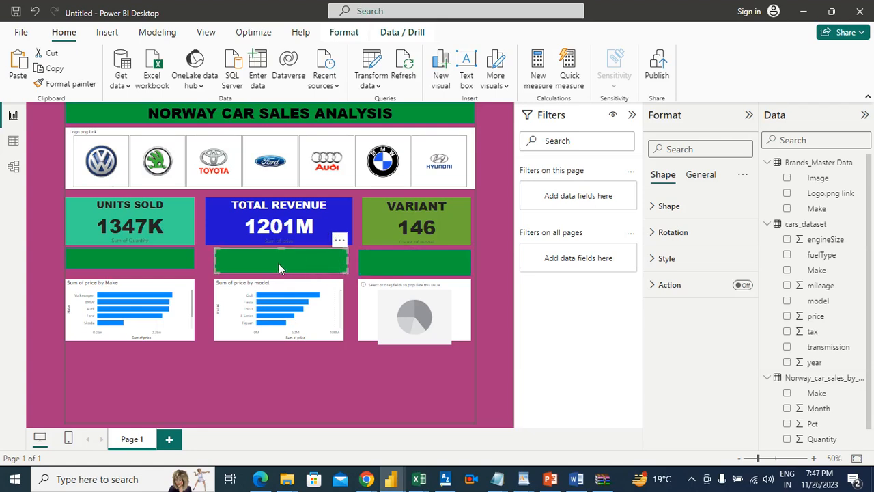
left_click(211, 265)
left_click(215, 265)
left_click_drag(211, 266, 212, 266)
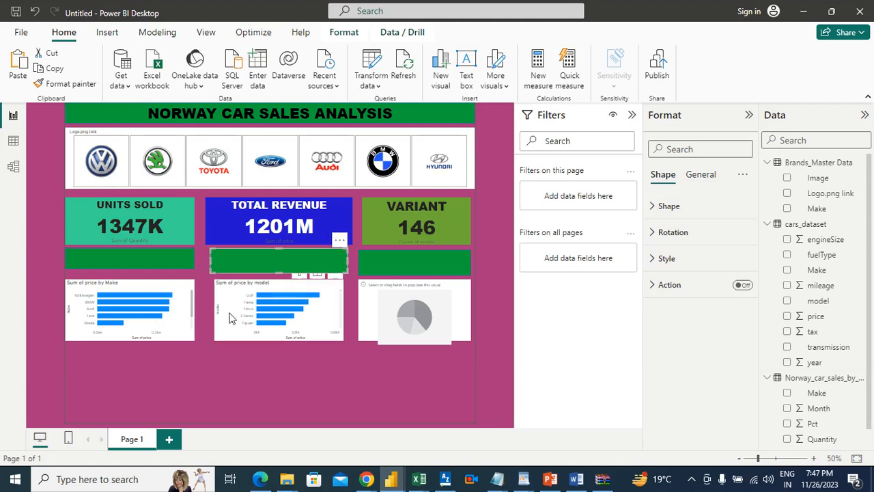
left_click(229, 312)
left_click(250, 387)
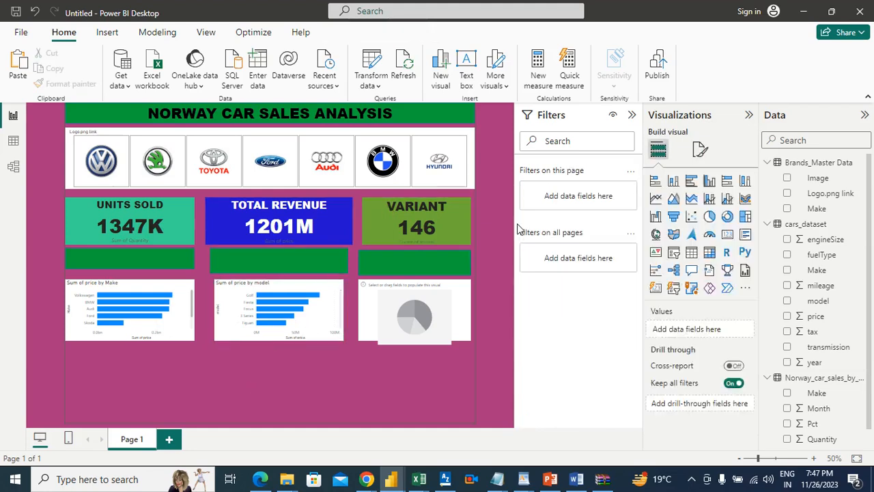
Open the text settings of the banner above the price-by-Make chart, and check the requirement wording in Word before returning to Power BI
left_click(160, 256)
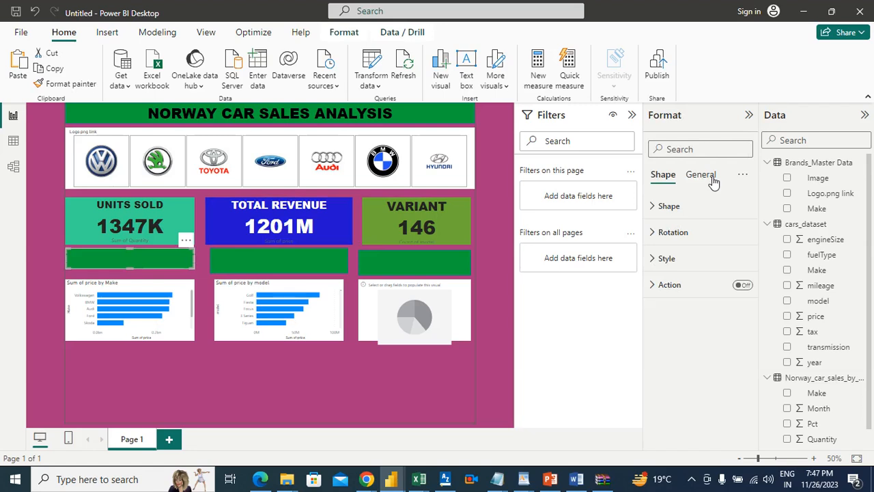
left_click(666, 257)
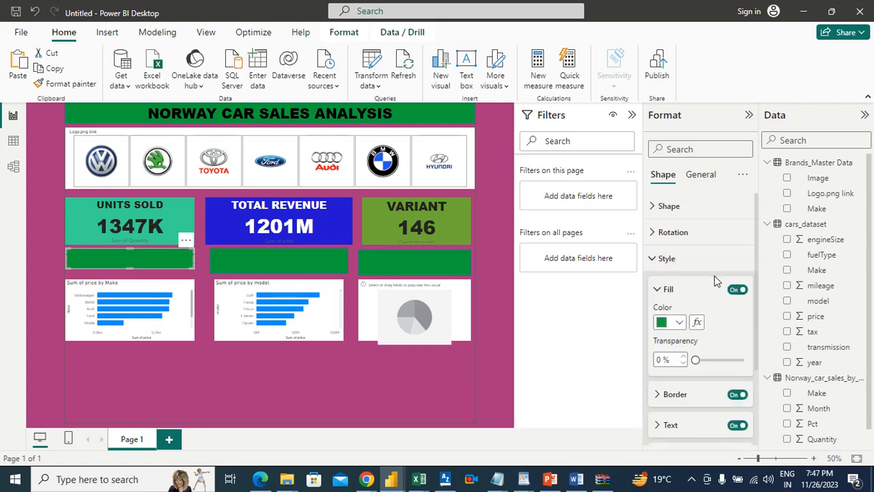
left_click(683, 425)
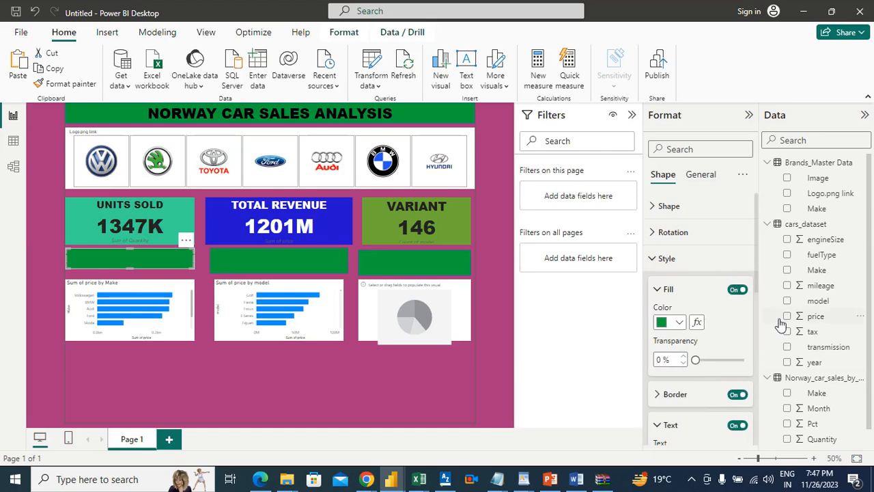
left_click_drag(755, 290, 755, 332)
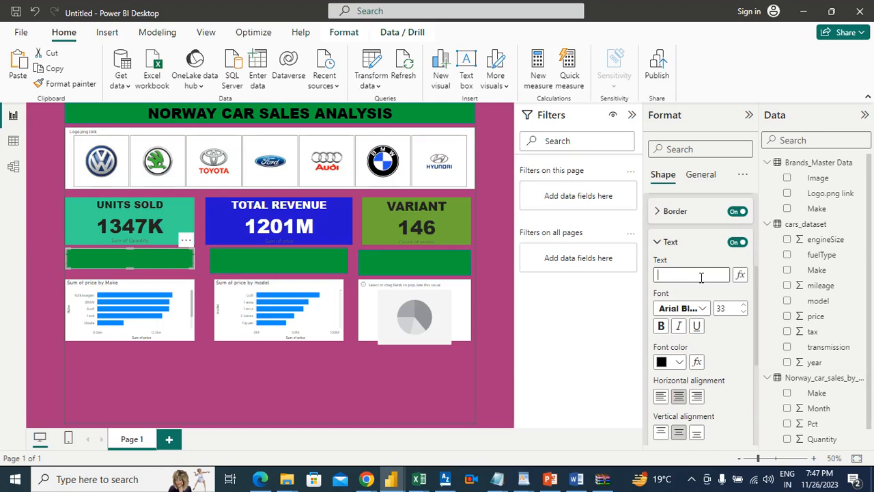
left_click(702, 278)
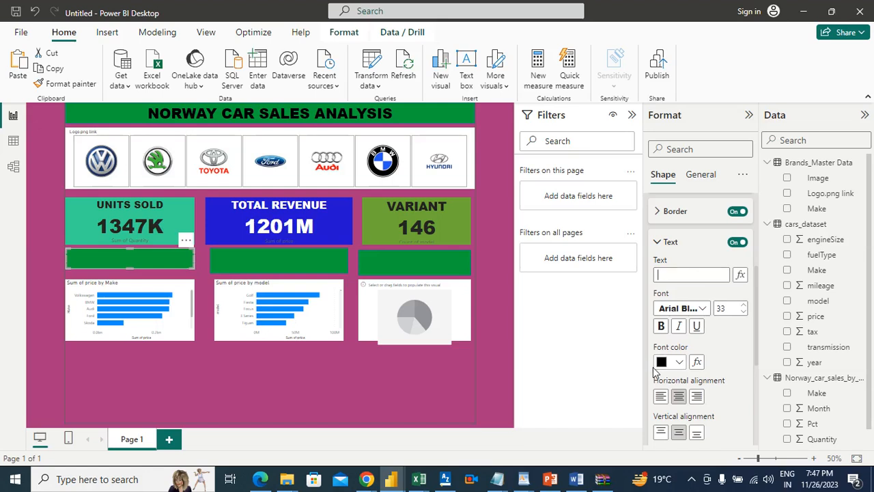
left_click(576, 478)
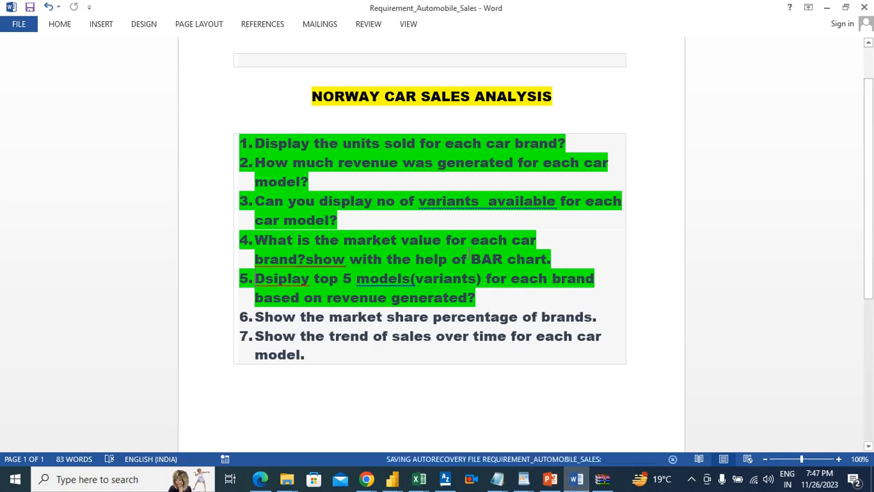
key("alt+Tab")
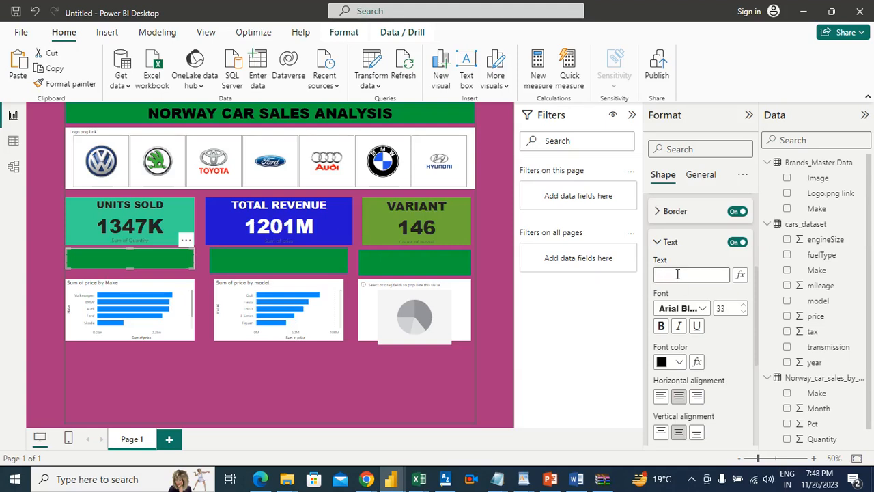
Enter MARKET VALUE as the text of the banner above the price-by-Make chart and set its font size to 16
type("ma")
key("BackSpace")
key("BackSpace")
type("MARKET")
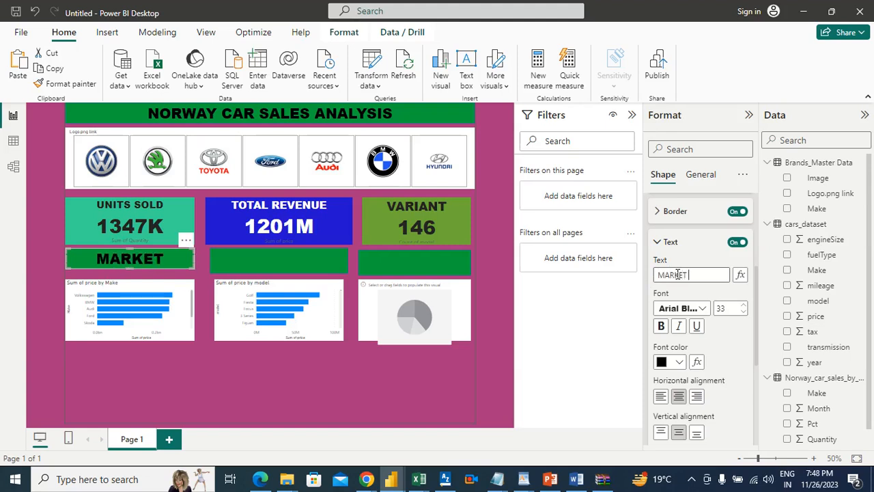
type(" VALUE")
left_click(743, 311)
left_click(743, 312)
left_click(743, 312)
left_click(743, 311)
left_click(743, 312)
left_click(743, 312)
left_click(743, 311)
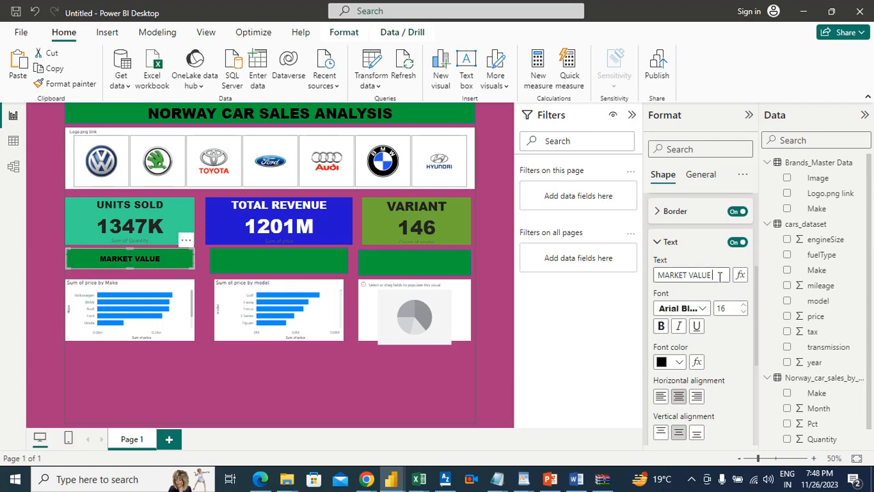
Extend the banner text to read MARKET VALUE FOR EACH CAR
type("OR")
type(" P")
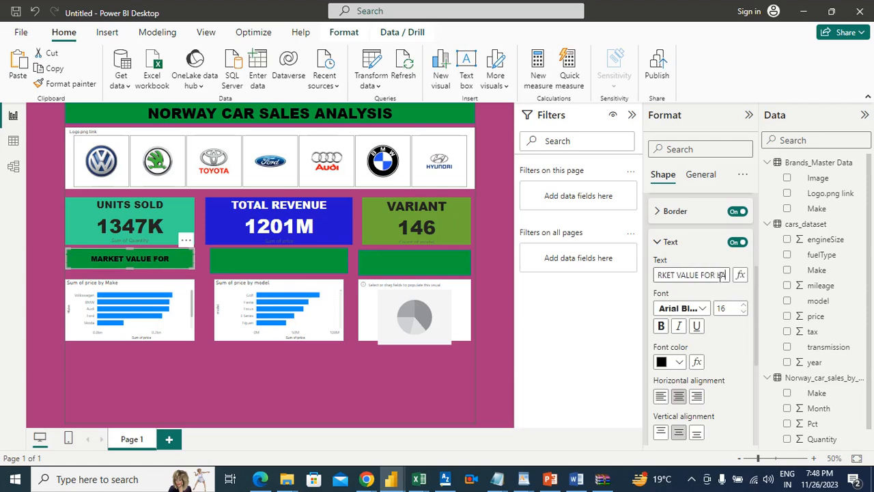
type("ACH")
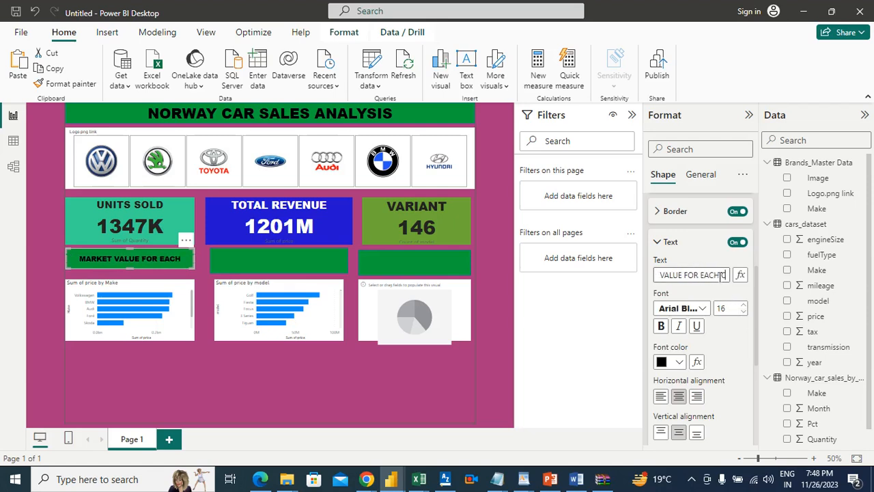
type(" CAR")
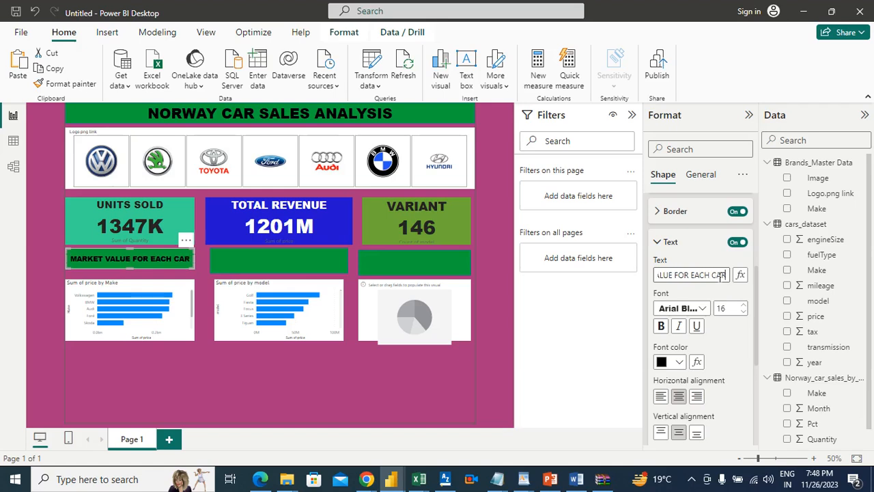
Replace the text of the banner above the price-by-Make chart with BRAND WISE MARKET VALUE
key("ctrl+a")
key("BackSpace")
type("b")
key("BackSpace")
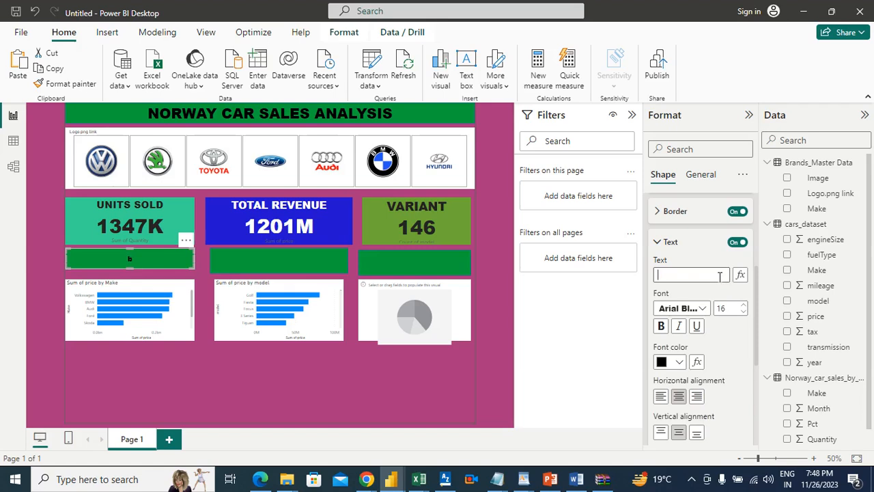
type("BRAND WISE MAR")
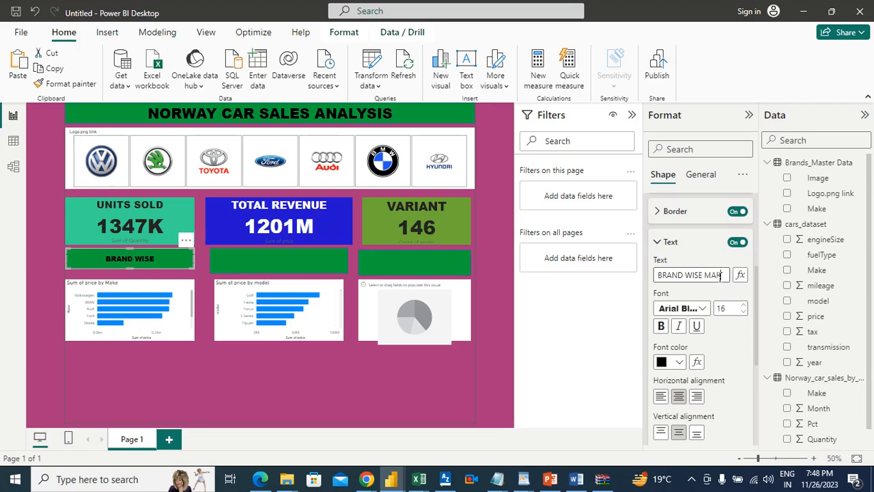
type("KET VALUE")
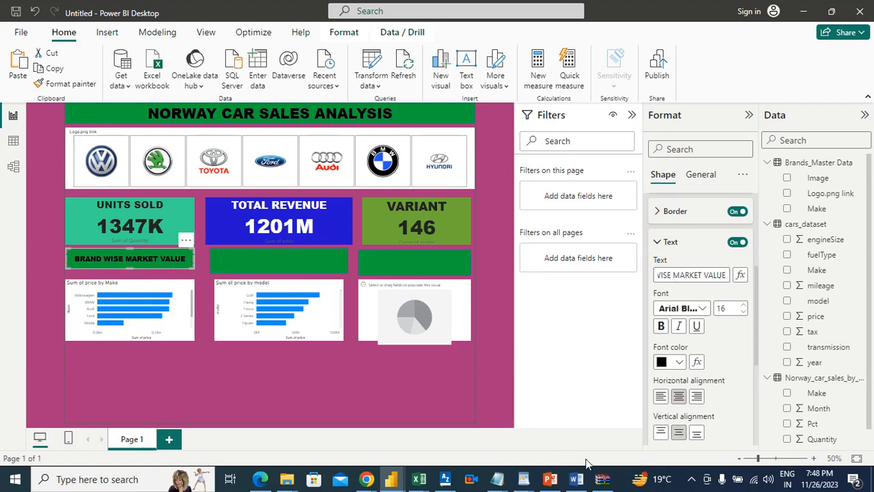
Review the top 5 models requirement in the Word document and return to Power BI with the banner above the price-by-model chart selected
left_click(575, 479)
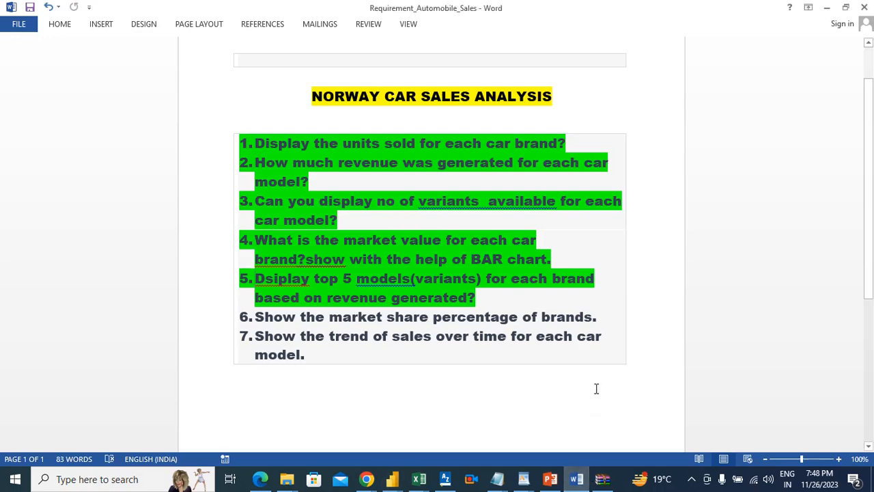
key("alt+Tab")
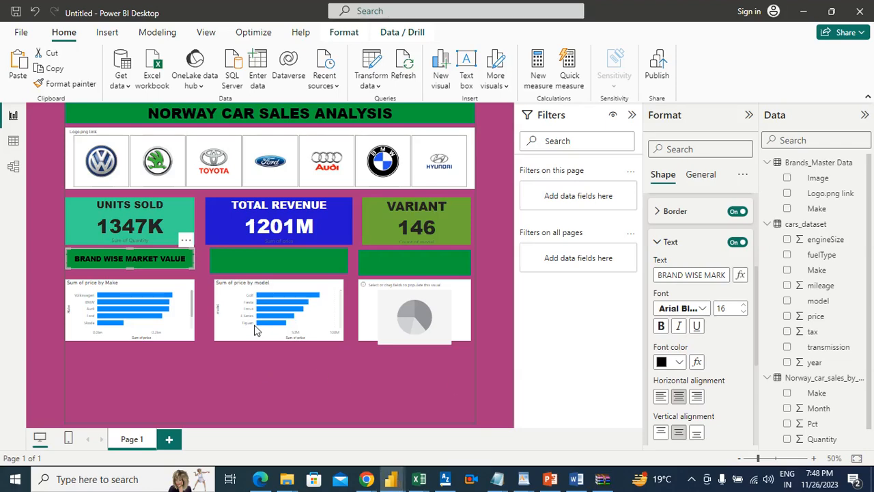
left_click(266, 253)
left_click(266, 254)
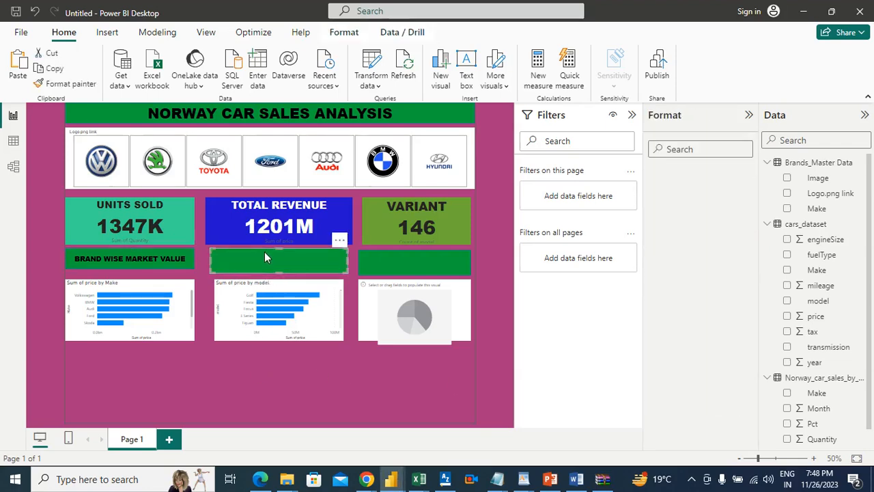
key("alt+Tab")
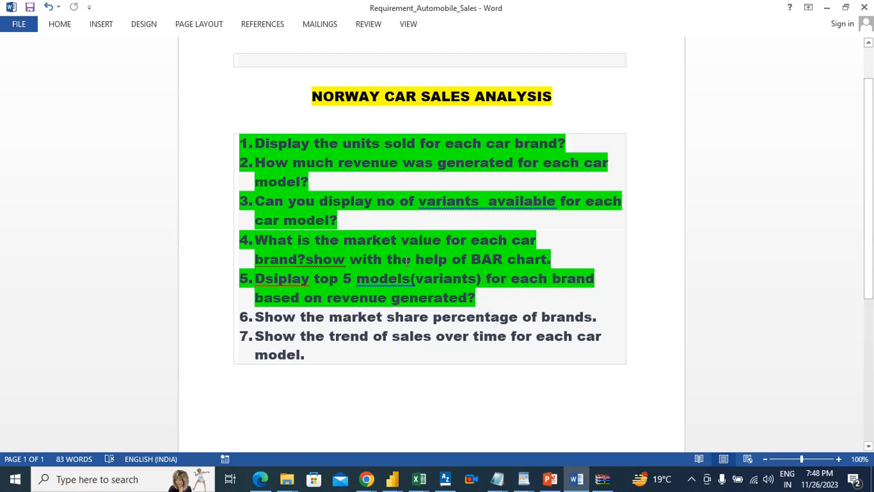
key("alt+Tab")
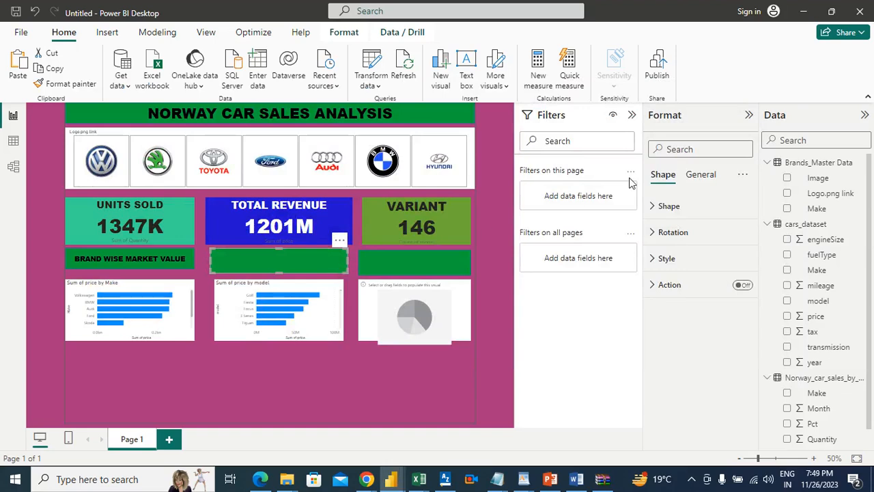
Begin the text of the banner above the price-by-model chart with TOP and set its font size to 15
left_click(683, 264)
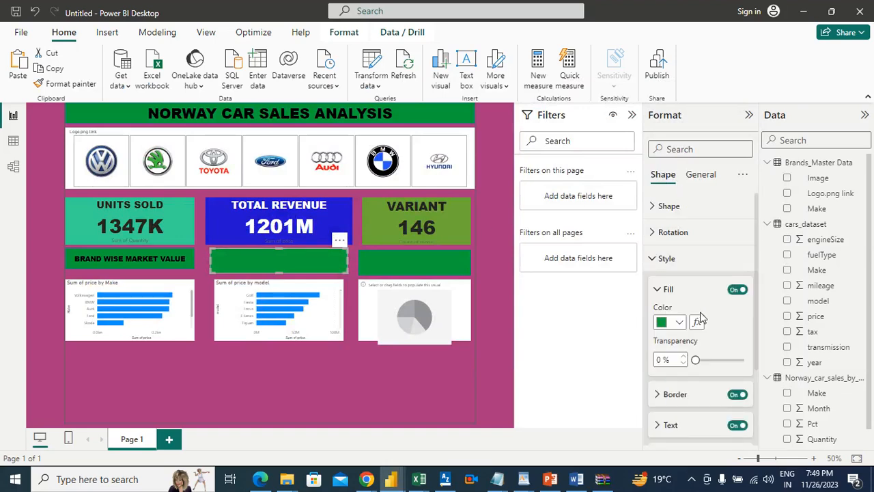
left_click(685, 425)
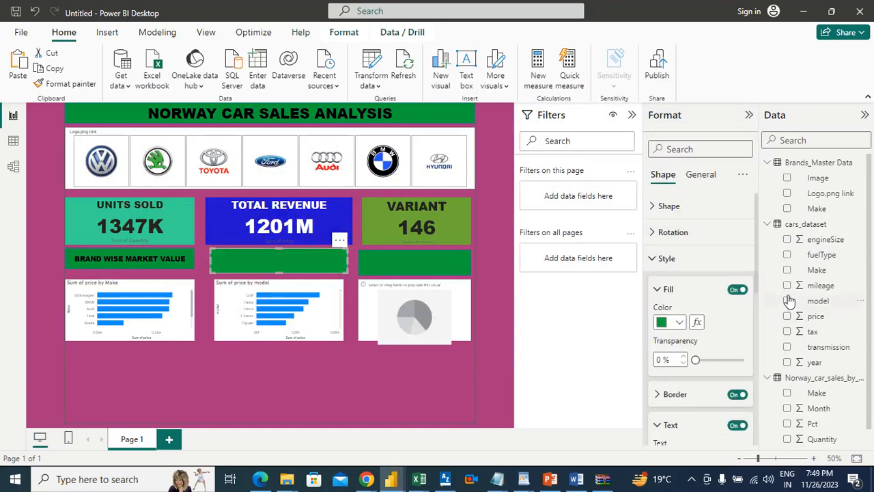
left_click_drag(753, 245, 756, 331)
left_click(669, 264)
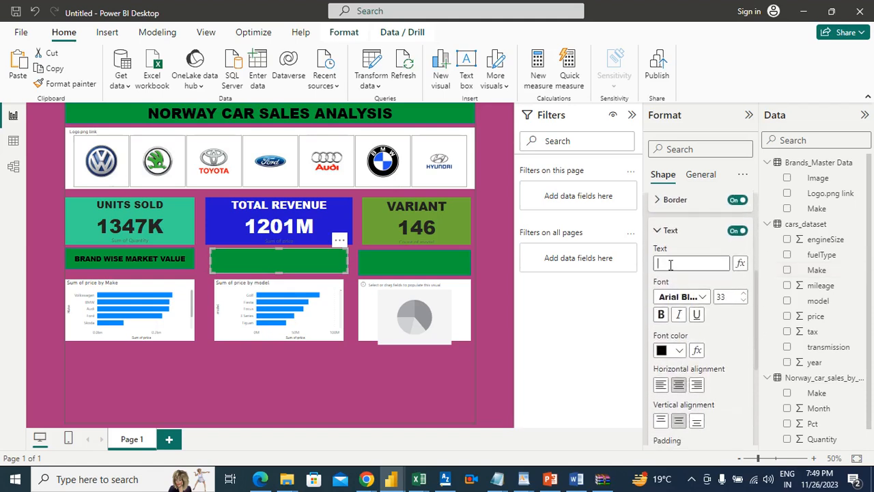
type("top")
key("BackSpace")
key("BackSpace")
key("BackSpace")
type("TOP")
left_click(743, 300)
left_click(743, 300)
left_click(744, 300)
left_click(743, 300)
left_click(744, 301)
left_click(744, 301)
left_click(743, 301)
left_click(743, 301)
left_click(743, 300)
left_click(743, 301)
left_click(744, 300)
left_click(743, 301)
Complete the banner text above the price-by-model chart as TOP 5 VARIANTS BASED ON REVENUE
type("5 variants")
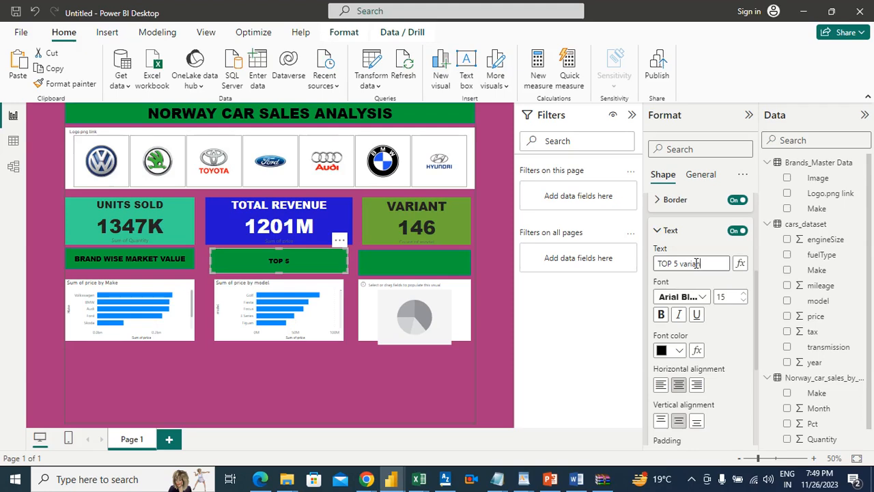
key("BackSpace")
key("BackSpace")
key("BackSpace")
key("BackSpace")
key("BackSpace")
key("BackSpace")
key("BackSpace")
type("VARIANTS BASED ON REVEN")
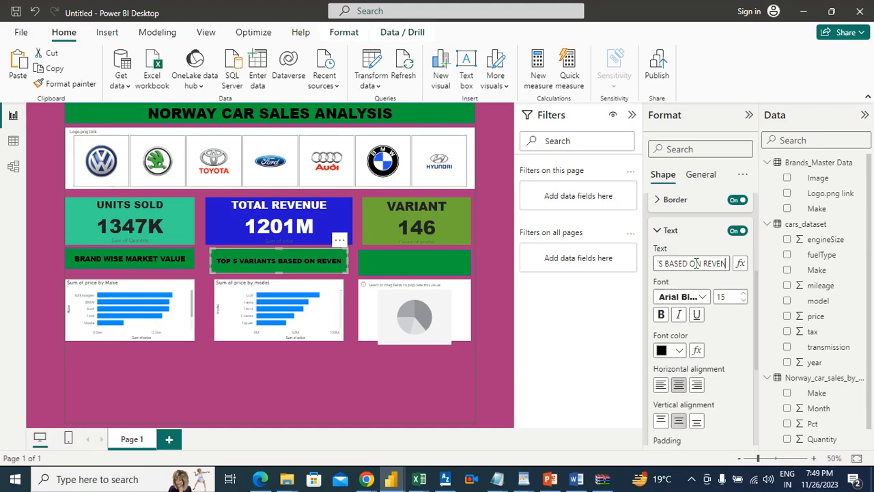
type("UE")
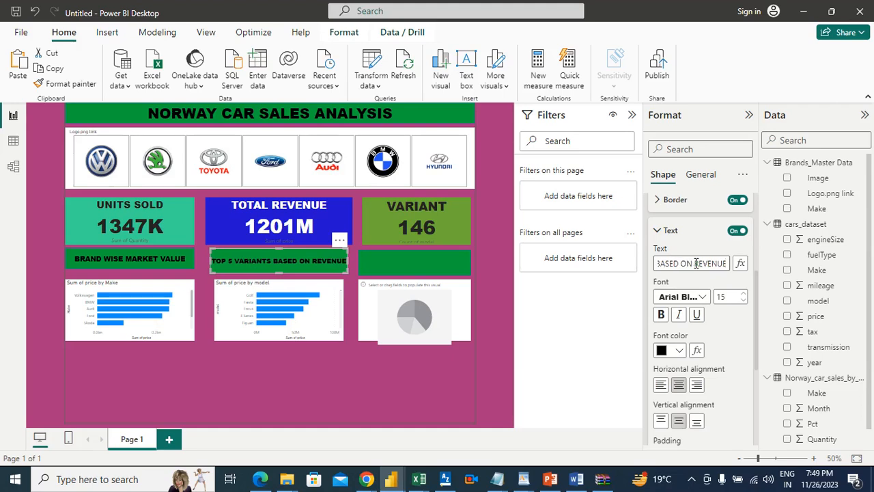
left_click(344, 403)
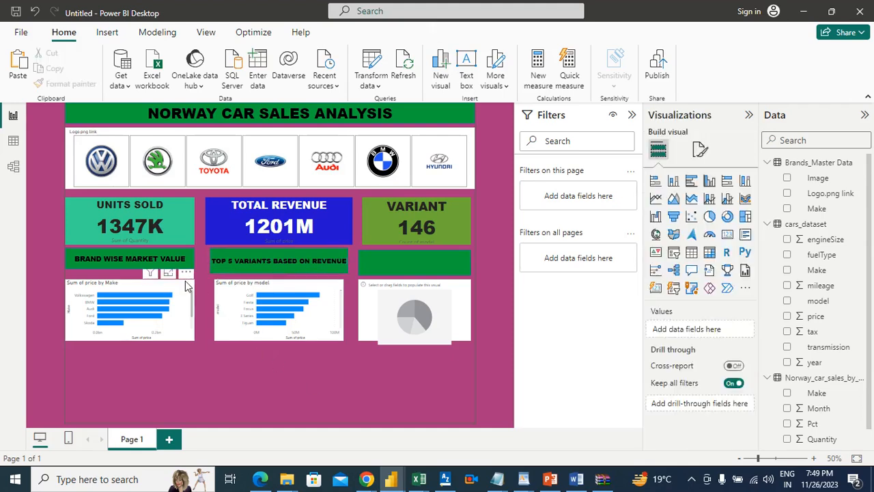
Set the font size of the BRAND WISE MARKET VALUE banner to 15 to match the neighbouring banner
left_click(155, 256)
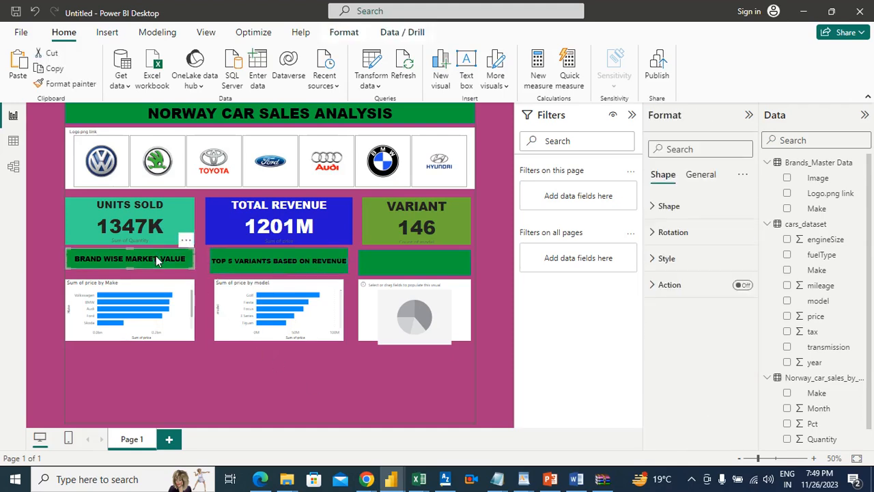
left_click(664, 258)
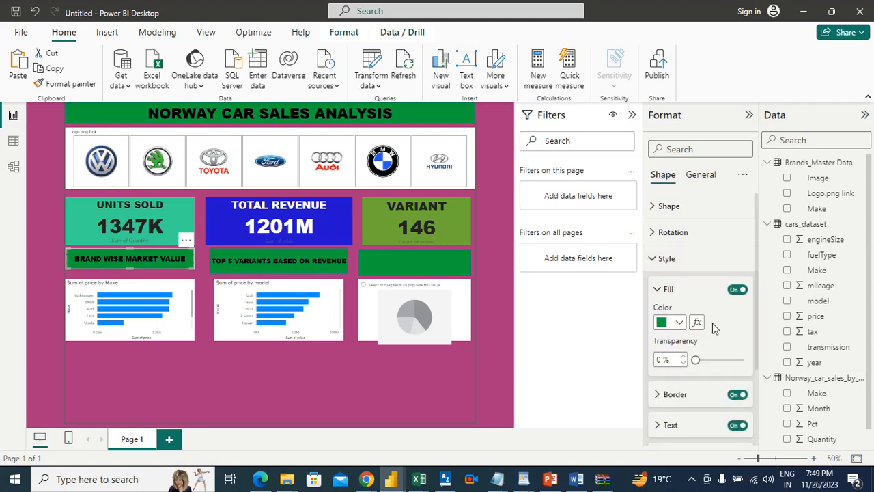
left_click(683, 425)
scroll(758, 300, "down", 3)
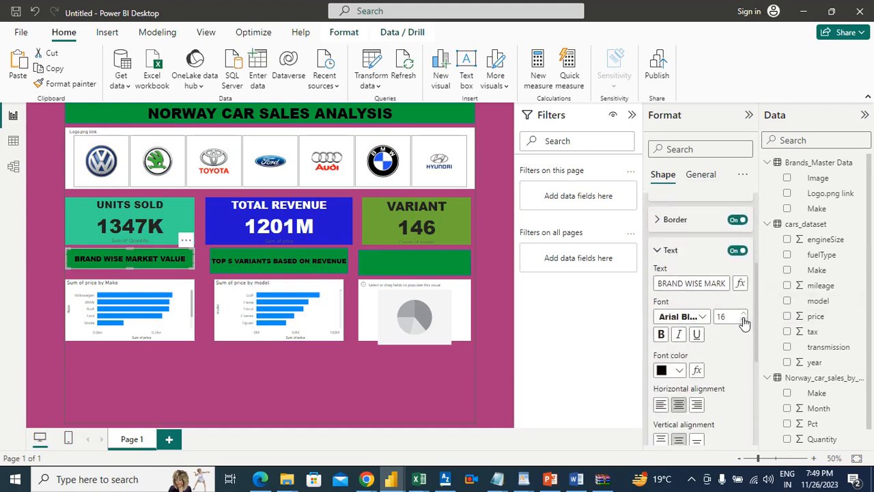
left_click(744, 320)
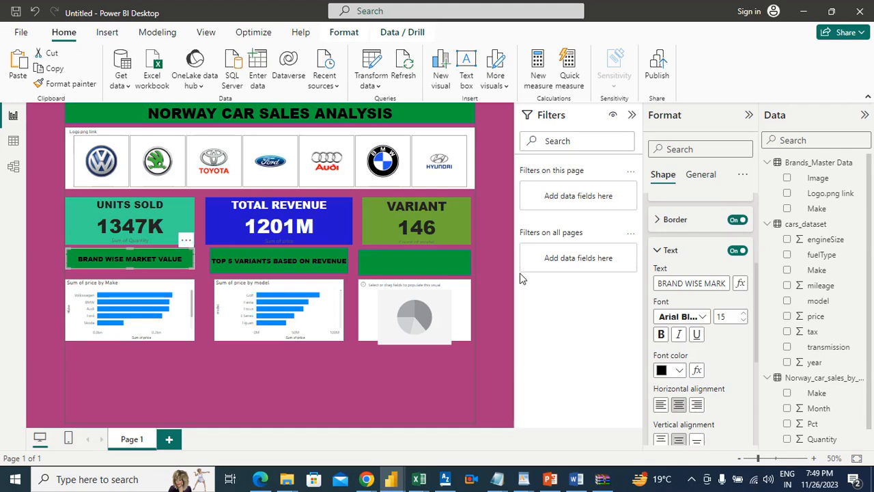
left_click(507, 295)
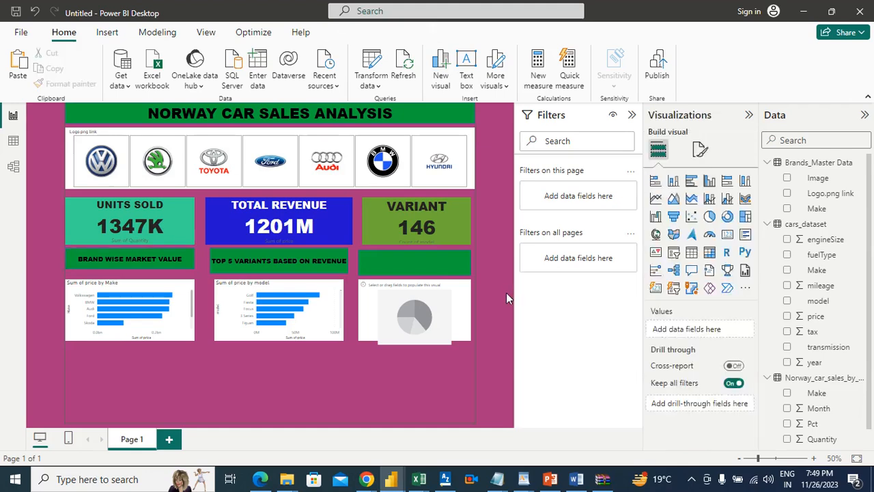
Extend the upper edges of the price-by-make and price-by-model charts to close the gaps below their banners
left_click(327, 261)
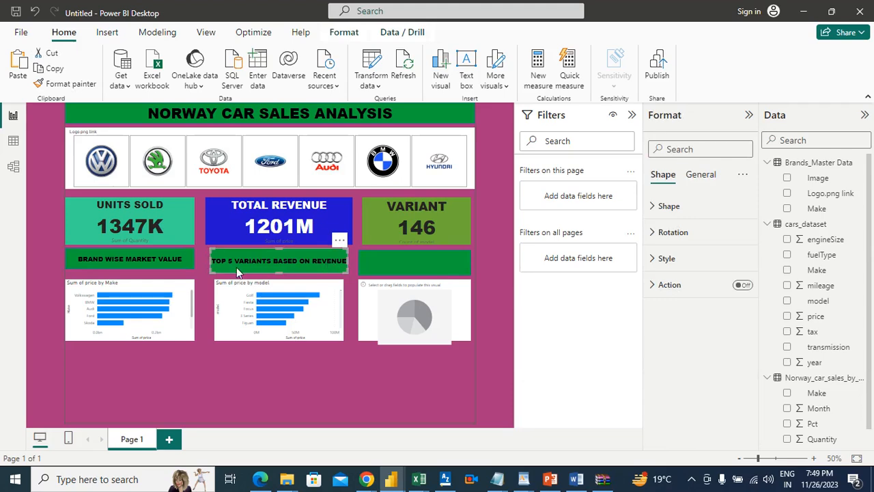
left_click(134, 286)
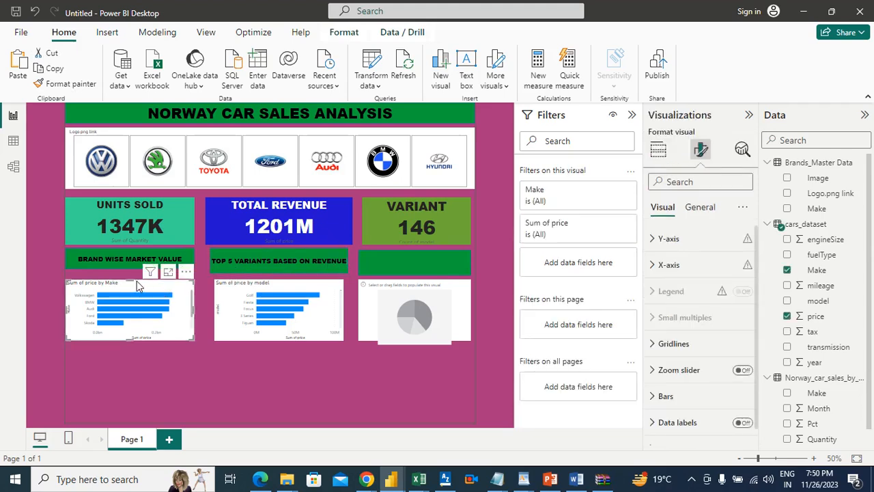
left_click_drag(135, 281, 135, 276)
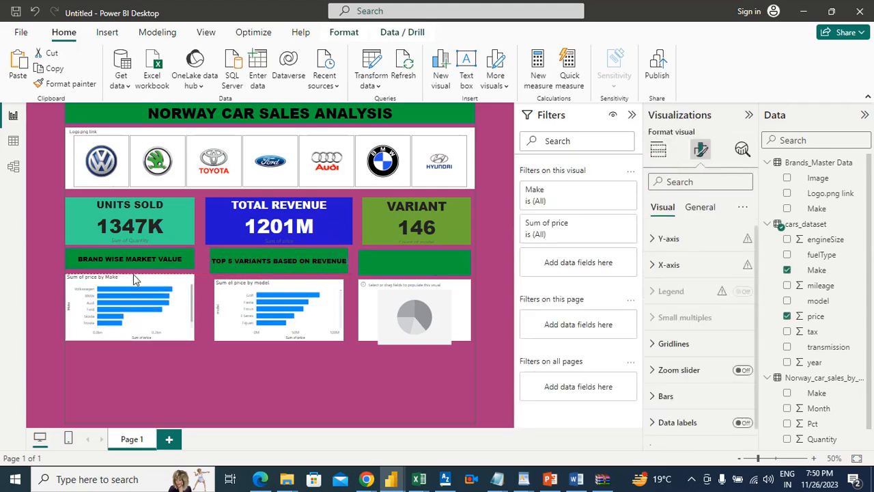
left_click(285, 285)
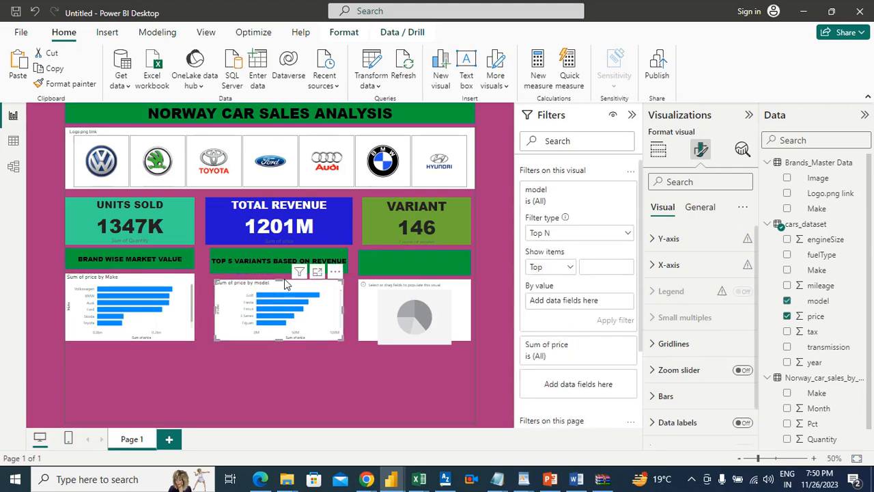
left_click_drag(277, 278, 277, 273)
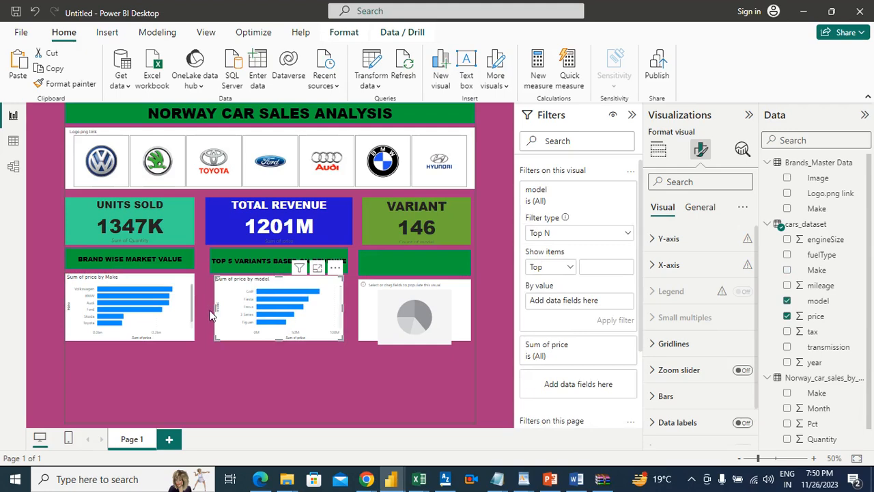
left_click(501, 305)
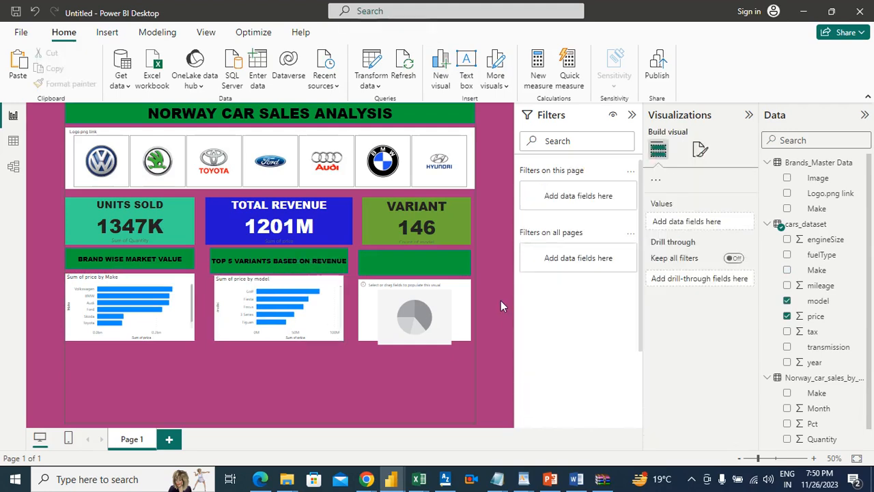
Check the market share requirement in Word, return to Power BI, and set the empty banner above the pie chart to font size 18
left_click(576, 478)
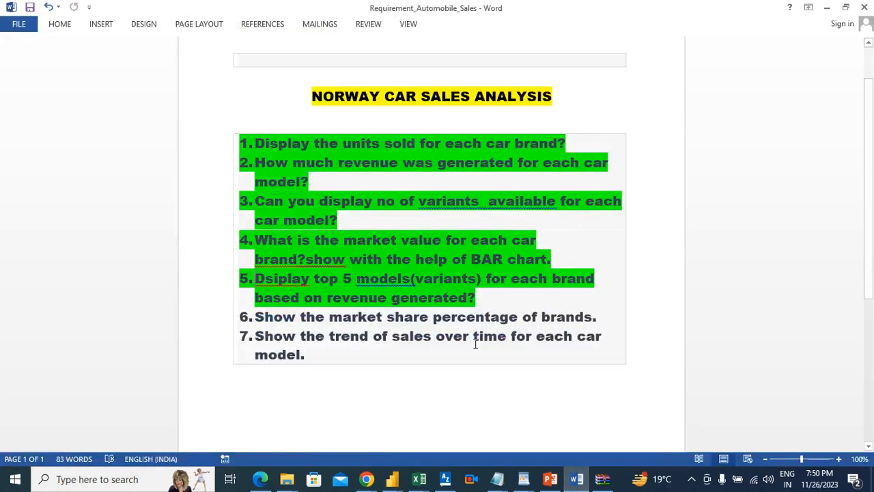
key("alt+Tab")
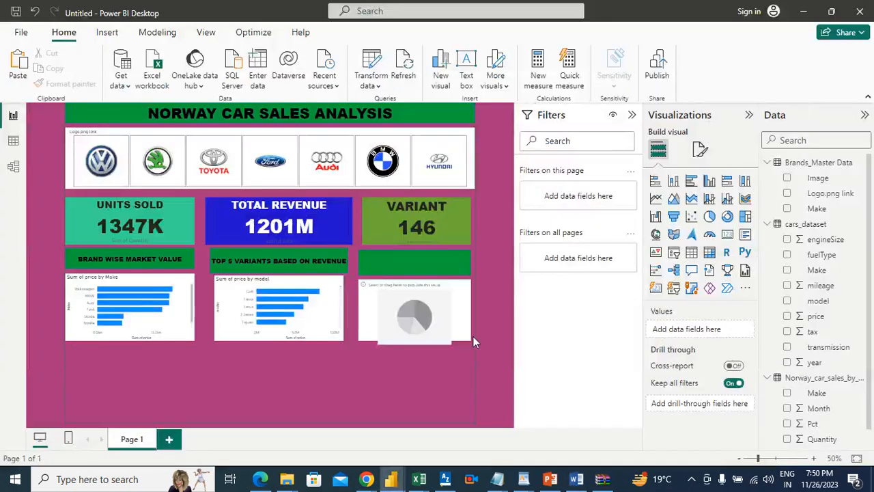
left_click(433, 258)
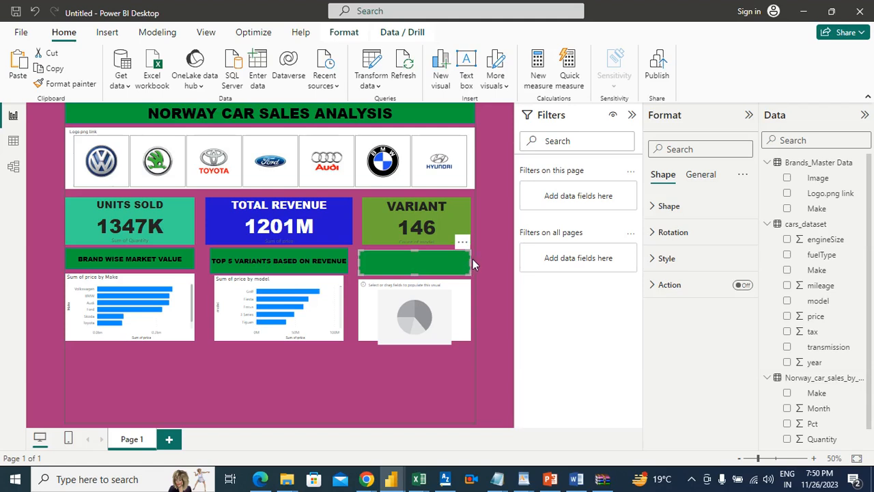
left_click(664, 258)
left_click(687, 424)
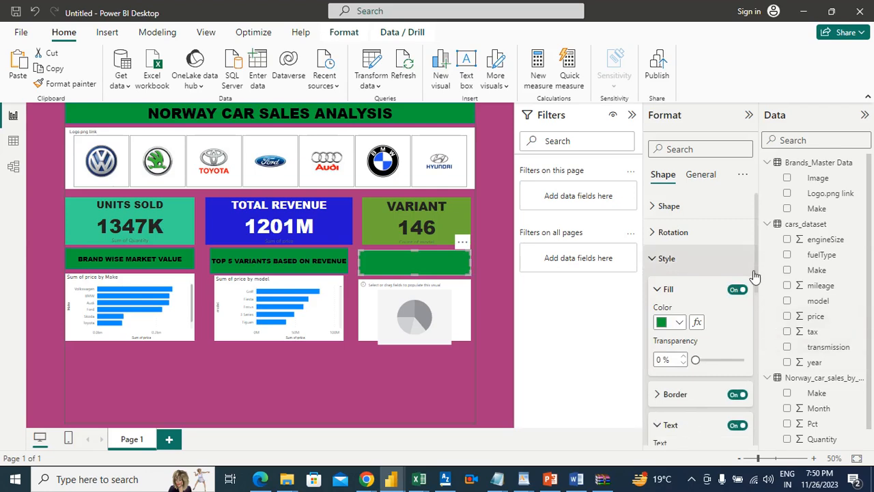
left_click_drag(757, 277, 759, 339)
left_click(716, 304)
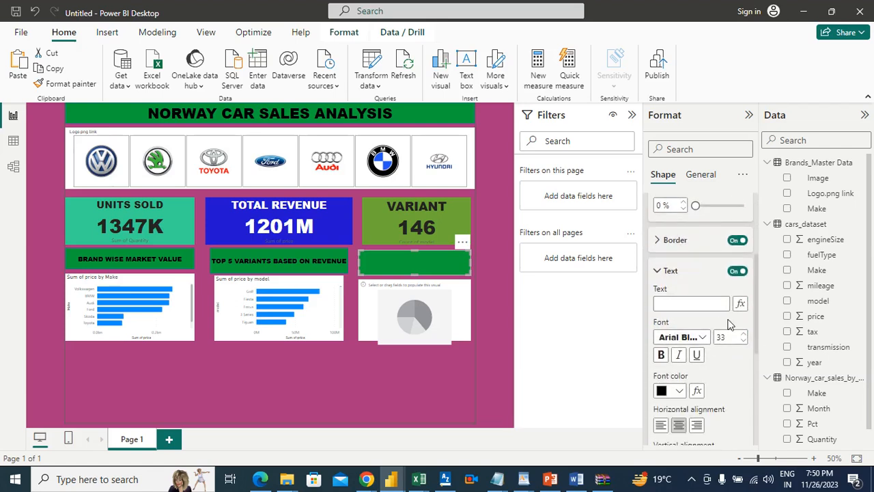
left_click(743, 341)
left_click(742, 341)
left_click(743, 341)
left_click(743, 341)
left_click(742, 341)
left_click(742, 341)
left_click(743, 340)
left_click(743, 340)
left_click(742, 341)
left_click(743, 340)
left_click(742, 340)
Enter MARKET SHARE OF BRANDS as the text of the banner above the pie chart
left_click(702, 302)
type("market")
key("BackSpace")
key("BackSpace")
key("BackSpace")
key("BackSpace")
key("BackSpace")
key("BackSpace")
type("MARKET")
type(" SHARE")
type(" OF BRANDS")
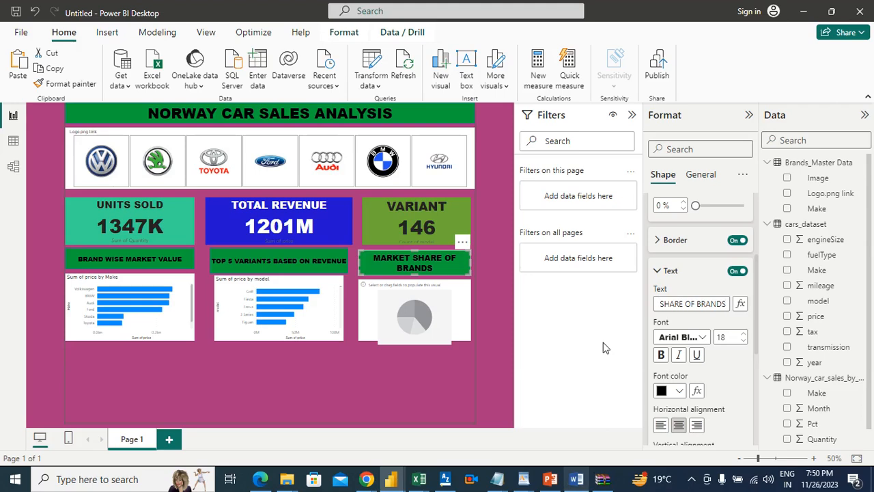
Replace the text of the banner above the pie chart with BRANDWISE MARKET
triple_click(710, 306)
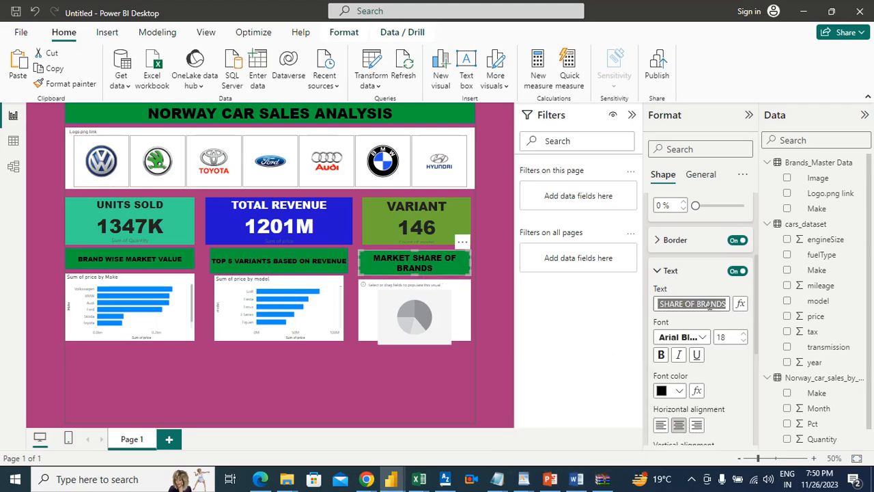
key("BackSpace")
type("bran")
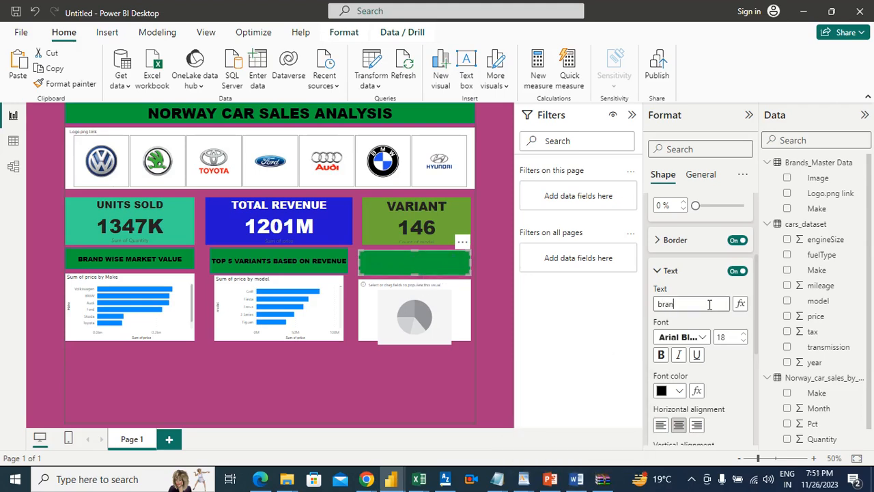
key("BackSpace")
key("BackSpace")
key("BackSpace")
type("BRANDWISE MARKET")
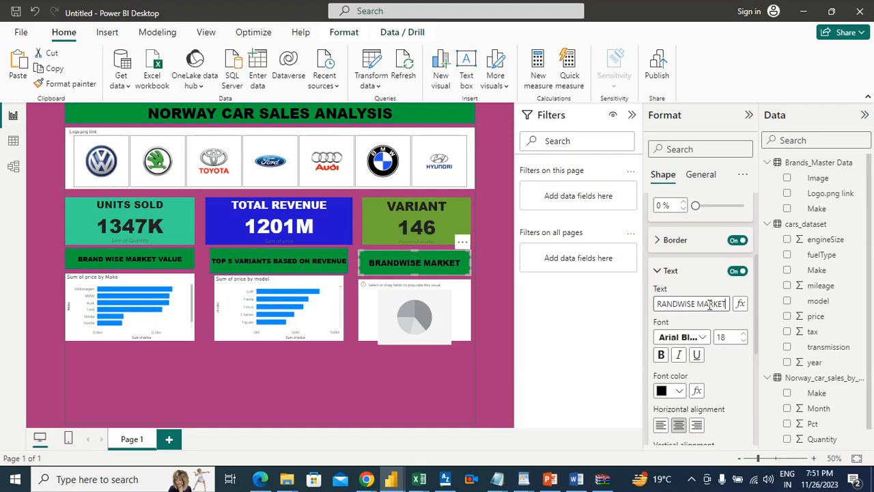
Complete the banner text above the pie chart as BRANDWISE MARKET SHARE and set its font size to 15
left_click(744, 340)
left_click(744, 340)
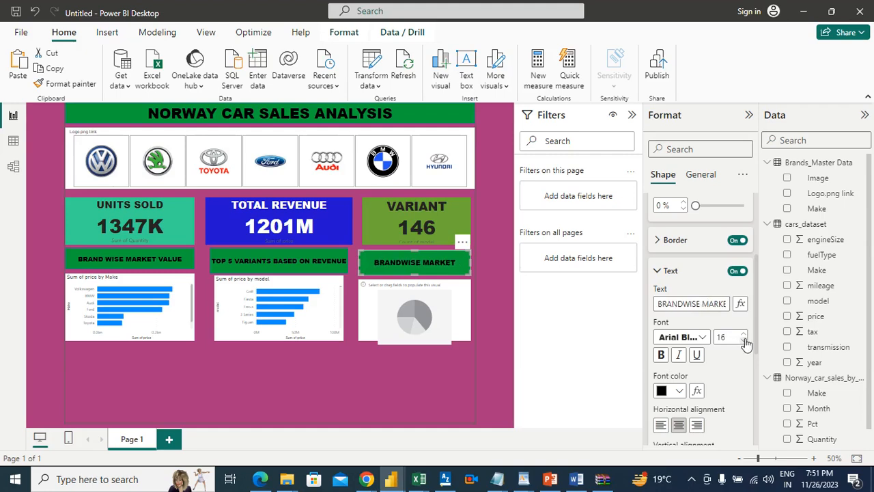
left_click(744, 340)
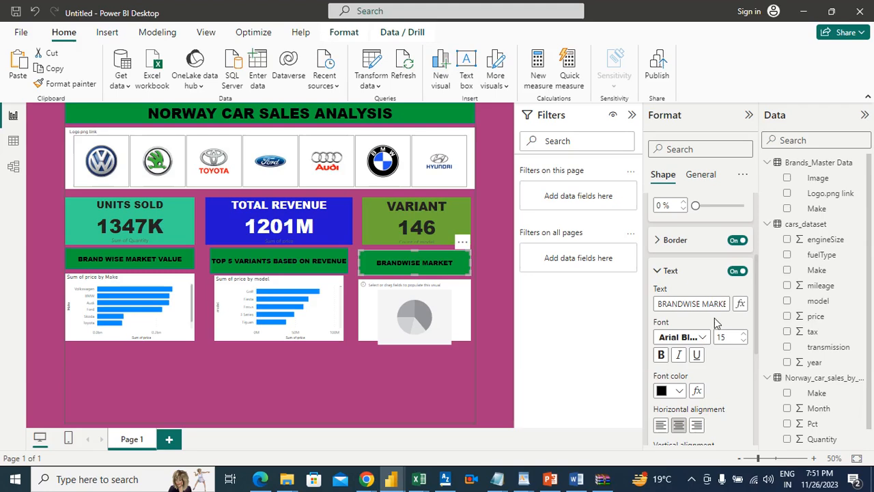
key("Down")
left_click(719, 304)
type("SHARE")
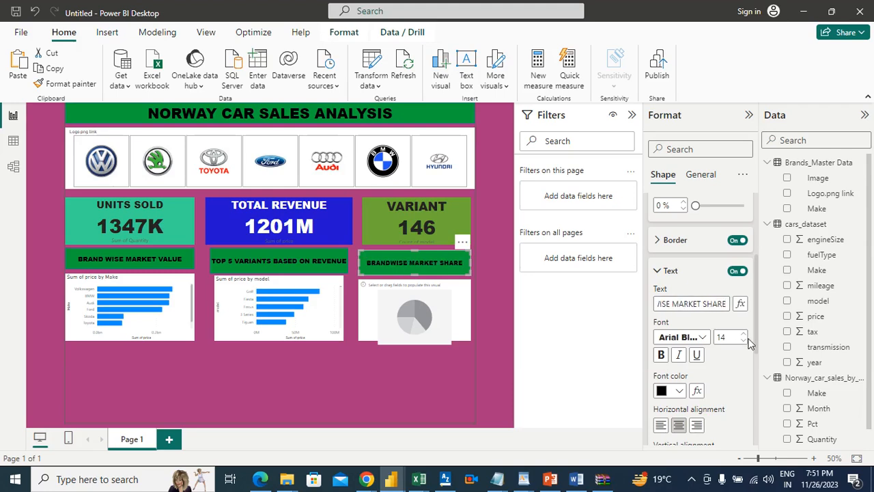
left_click(743, 334)
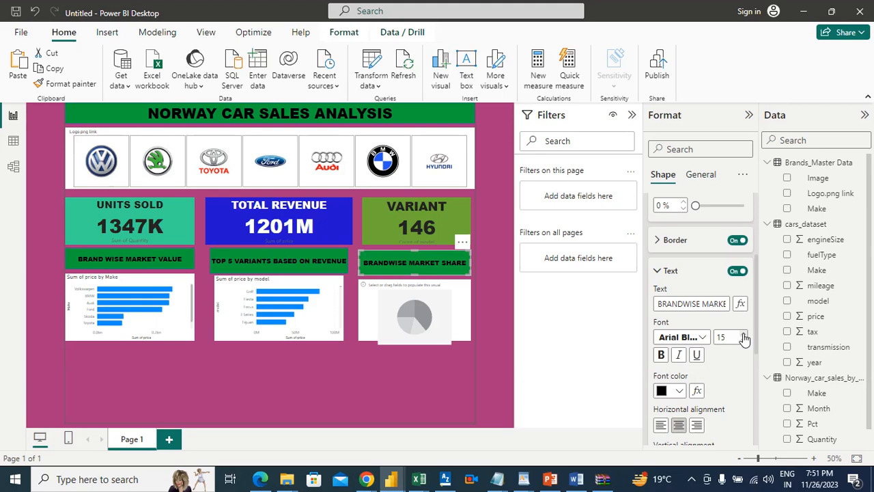
Populate the empty pie chart with Make from cars_dataset as the legend and the sum of price as the values
left_click(435, 302)
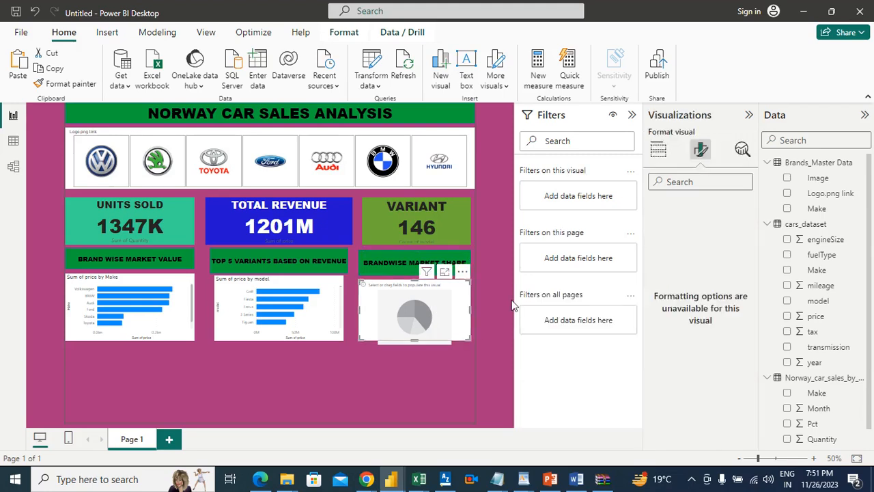
left_click(487, 284)
left_click(447, 288)
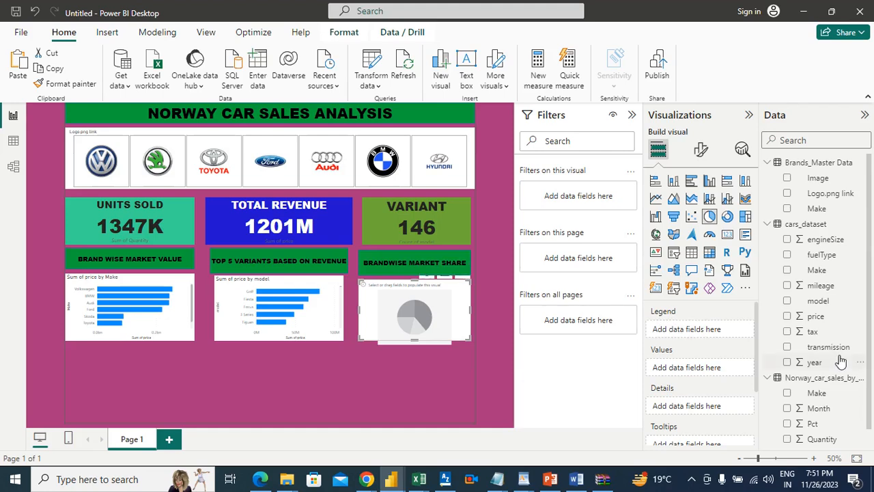
left_click_drag(819, 269, 720, 331)
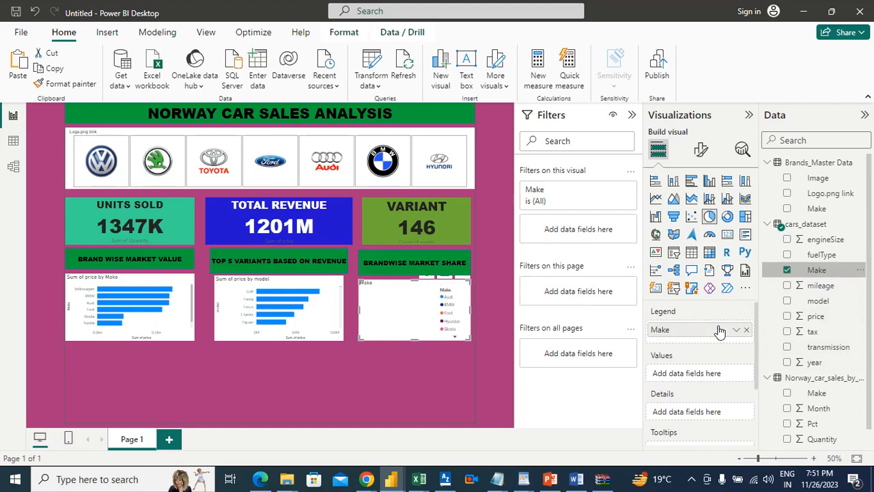
left_click_drag(816, 316, 710, 376)
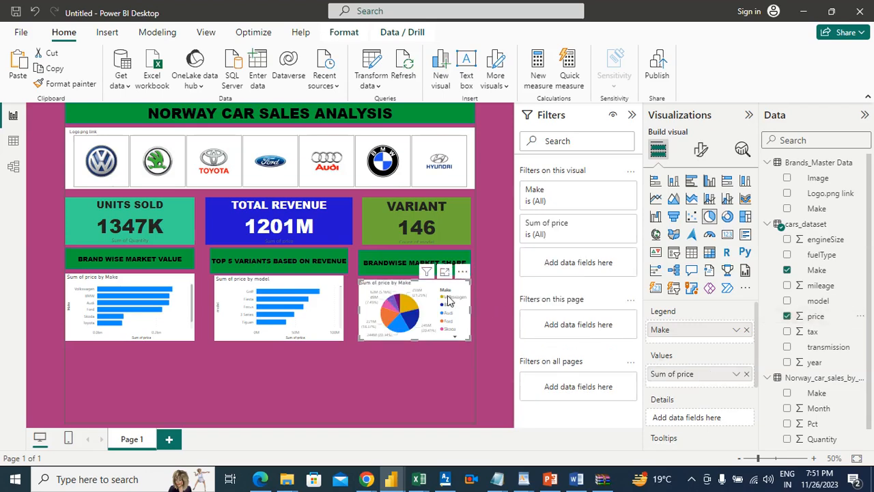
Examine each brand's share in the pie chart in focus mode, return to the report, and deselect the chart
left_click(448, 272)
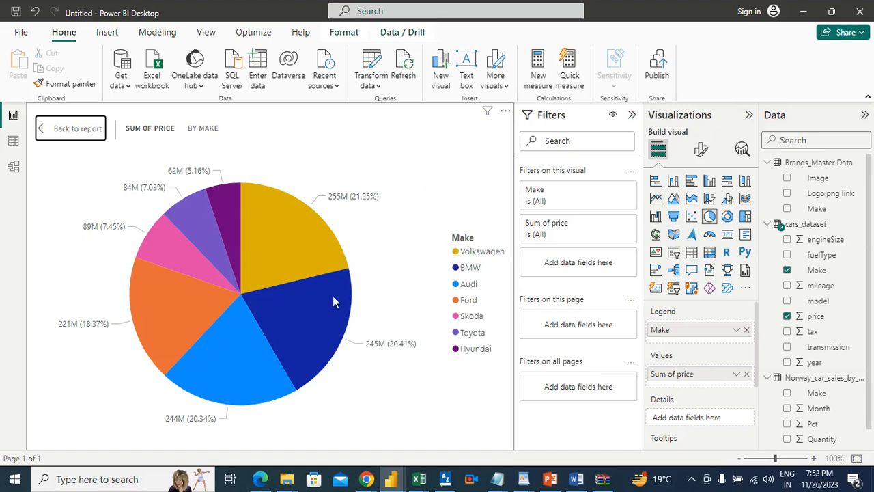
mouse_move(332, 295)
mouse_move(253, 340)
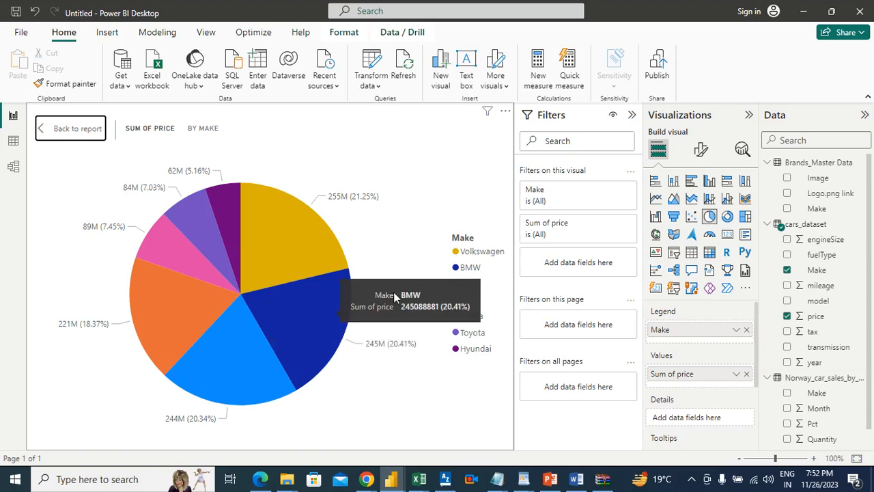
left_click(78, 133)
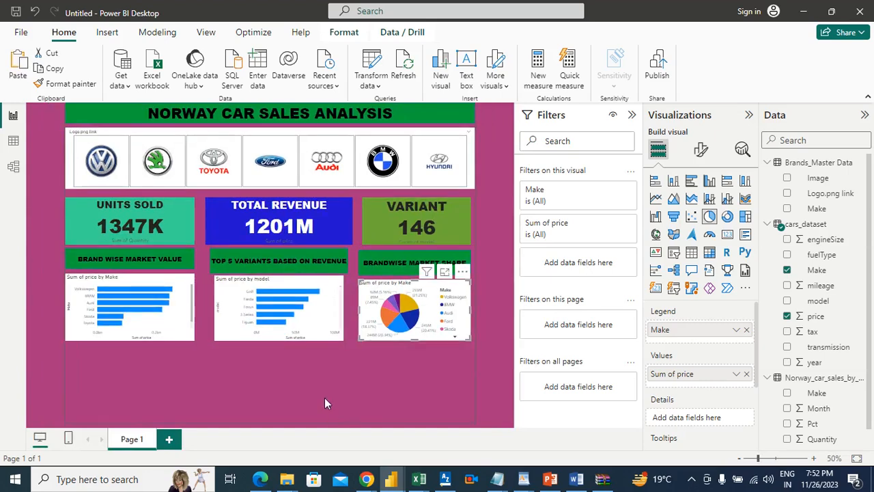
left_click(322, 405)
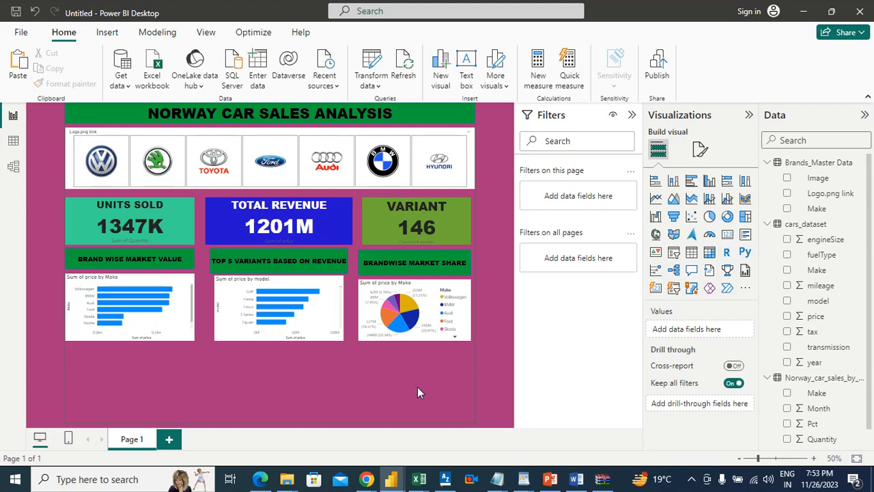
Switch to the Word requirements and highlight the sixth requirement, on the market share percentage of brands, in green
left_click(577, 479)
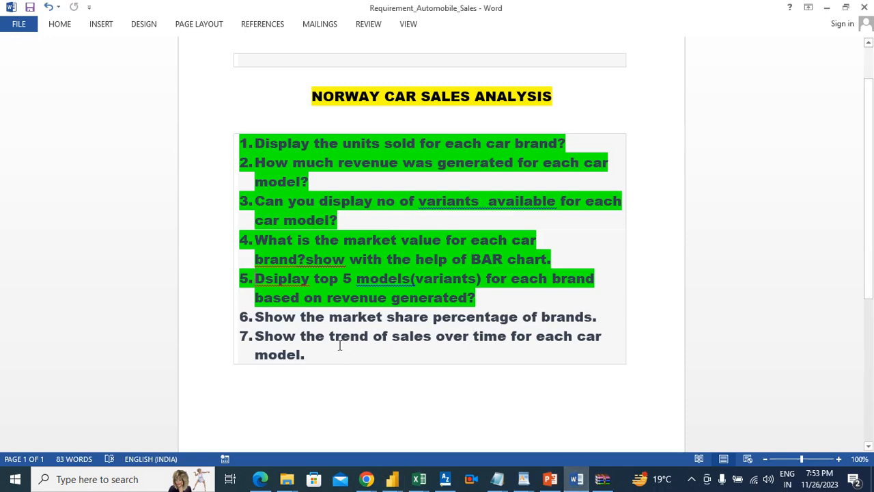
left_click_drag(624, 315, 251, 321)
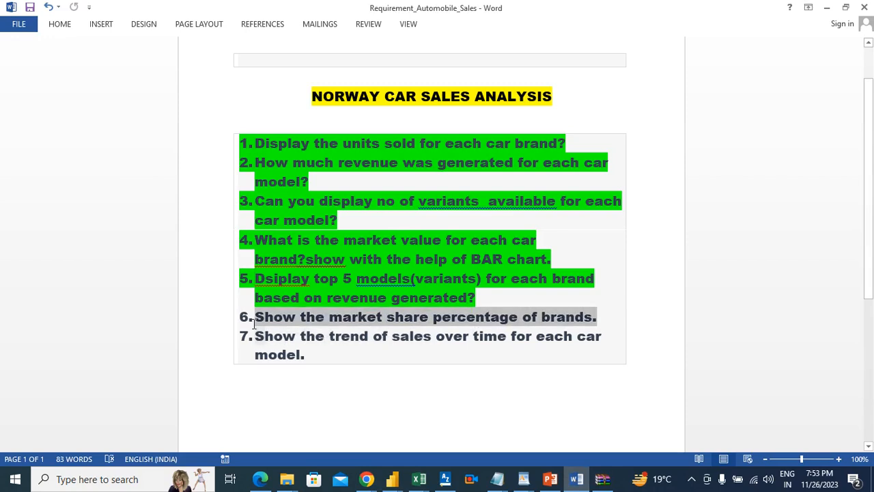
left_click(58, 25)
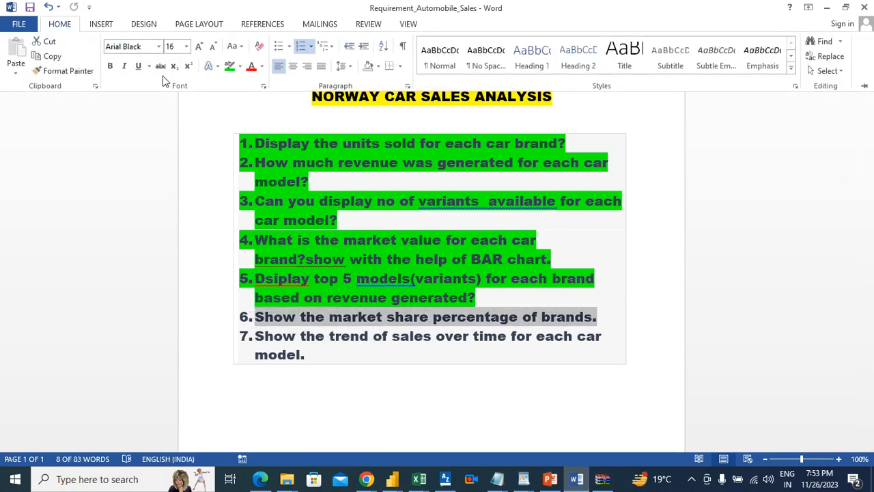
left_click(230, 67)
left_click(398, 347)
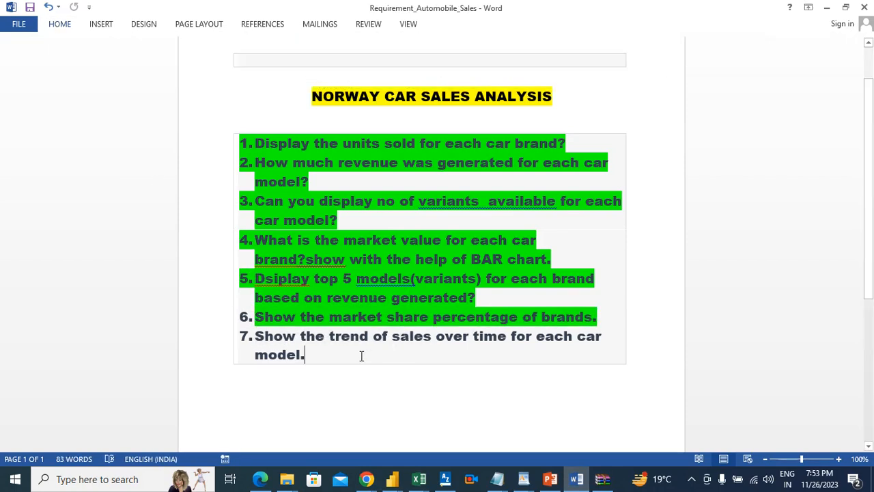
Return to Power BI, add a line chart below the price-by-make chart, and place a copy of the BRAND WISE MARKET VALUE banner above it
key("alt+Tab")
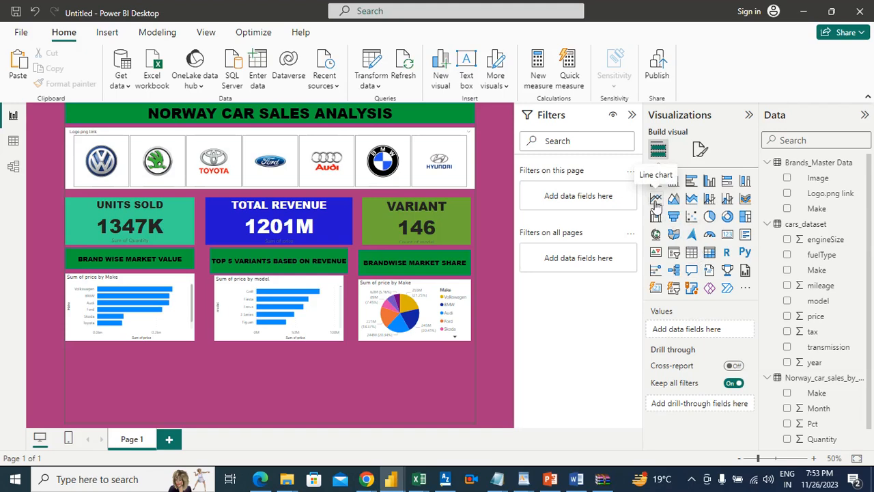
left_click_drag(154, 372, 130, 363)
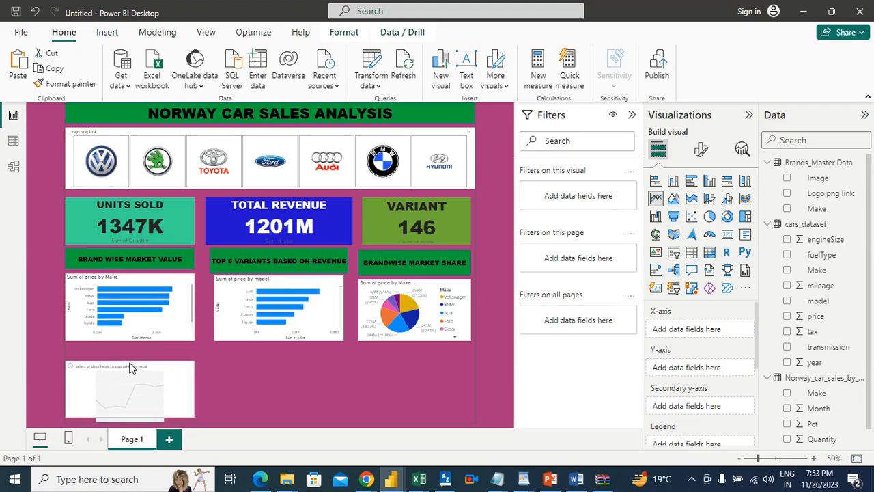
left_click(149, 259)
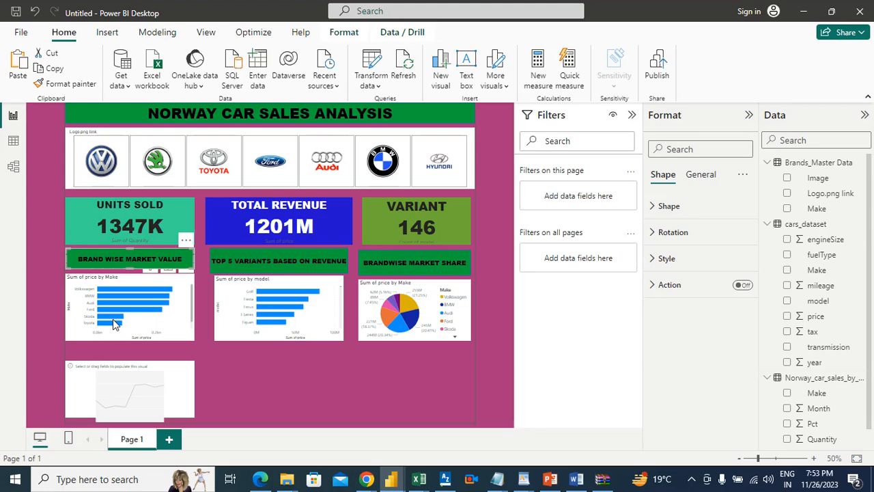
left_click(19, 71)
left_click_drag(174, 254, 155, 346)
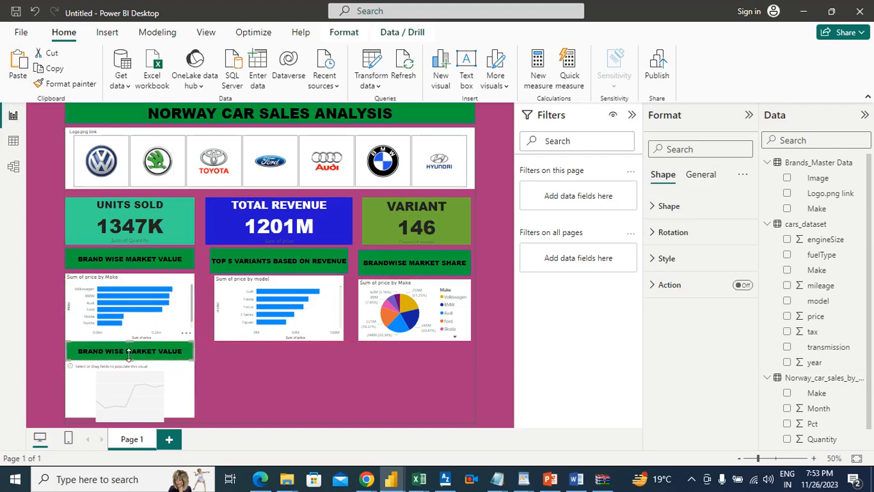
Reduce the heights of the empty line chart and the banner above it, and stretch the banner across the full report width
left_click(131, 369)
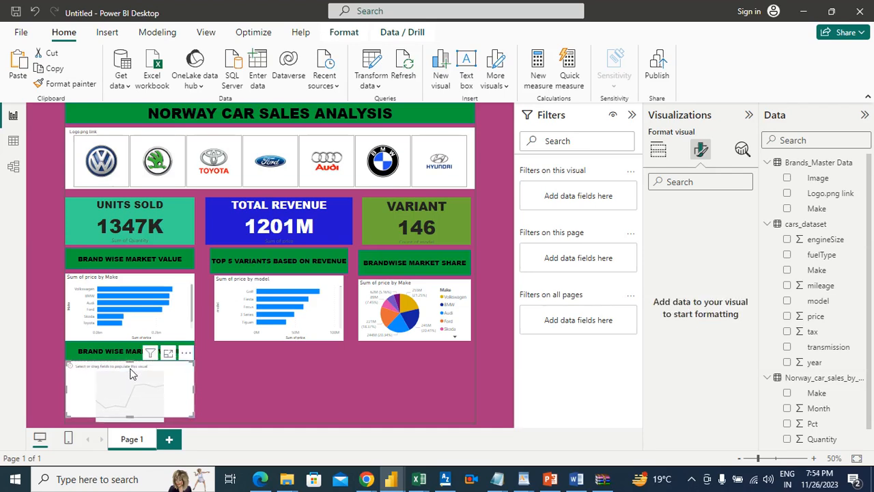
left_click_drag(130, 360, 129, 367)
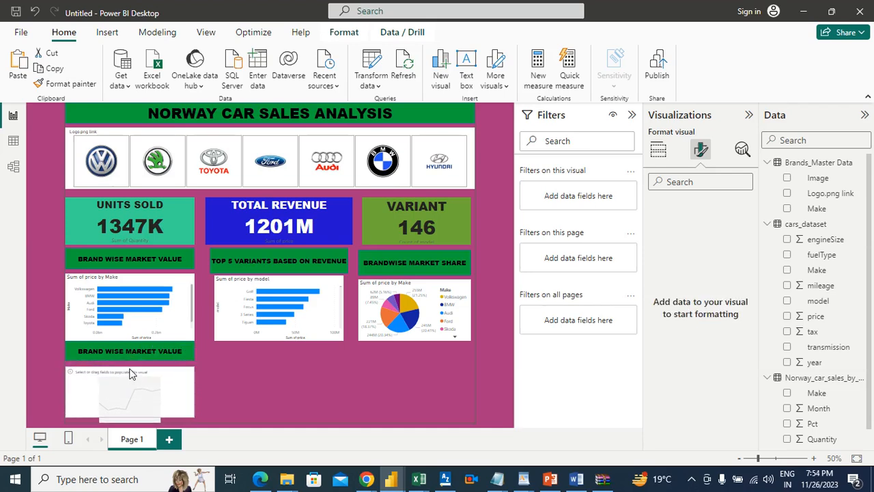
left_click(127, 353)
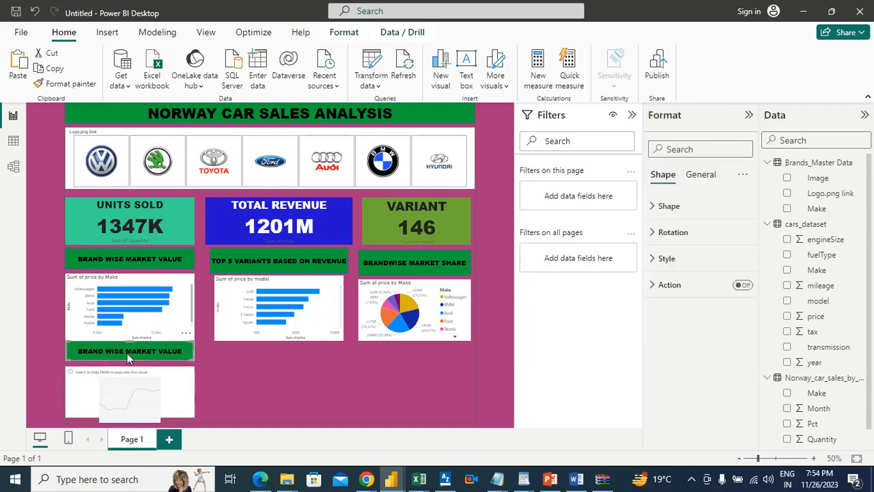
left_click_drag(132, 342, 130, 347)
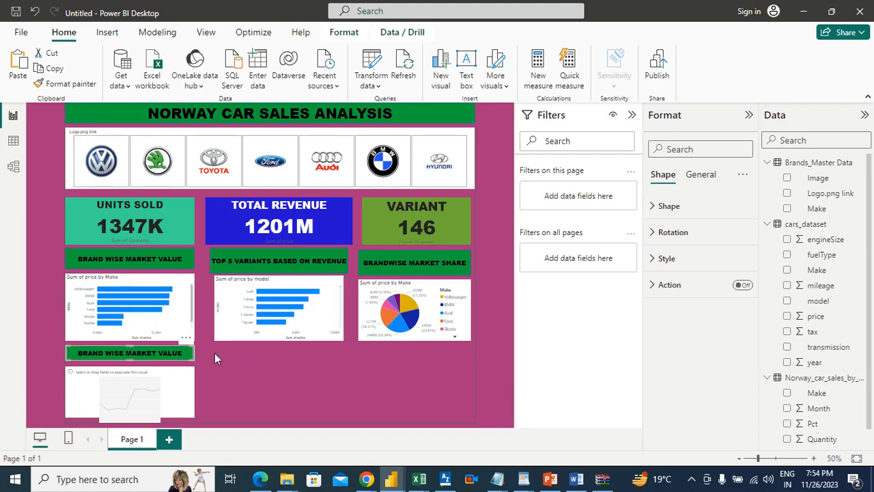
left_click_drag(194, 352, 470, 354)
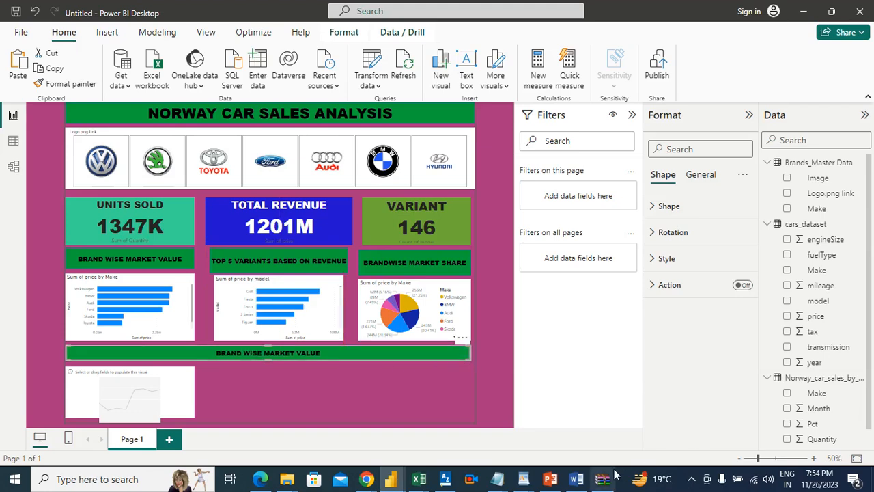
Check the seventh requirement in Word, return to Power BI, and change the wide banner's text to TREND OF SALES OVER TIME
left_click(576, 479)
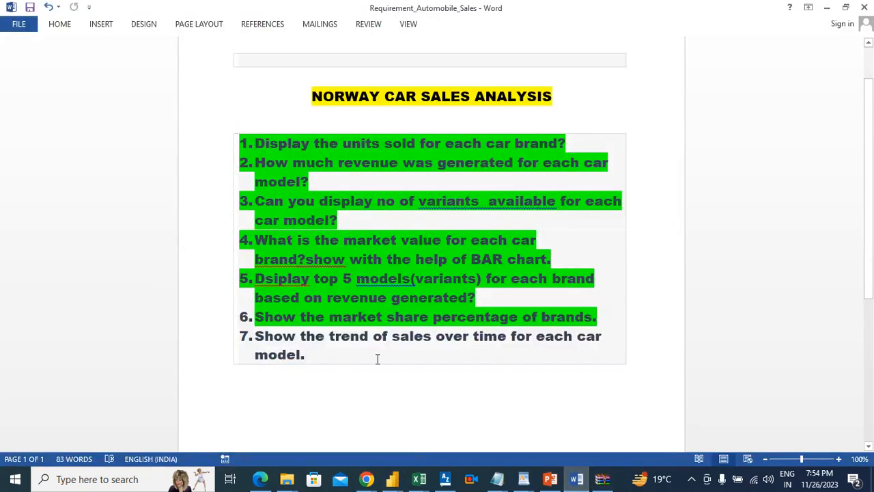
key("alt+Tab")
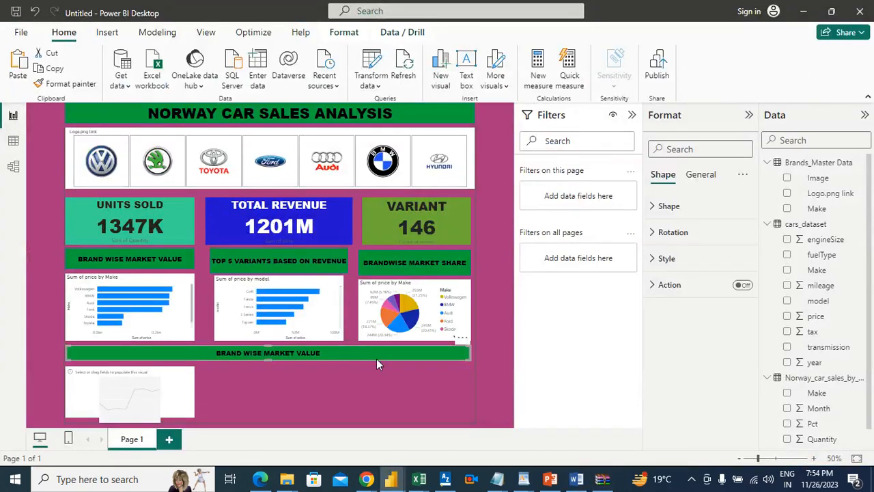
left_click(666, 257)
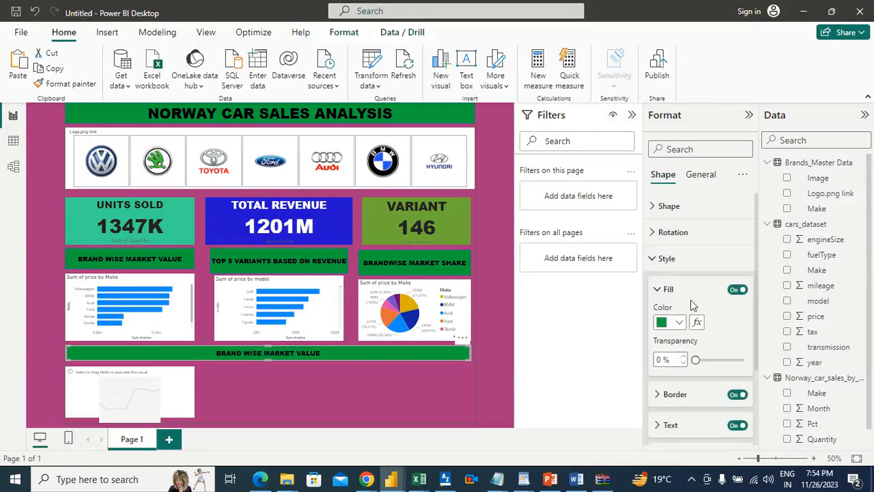
left_click(693, 425)
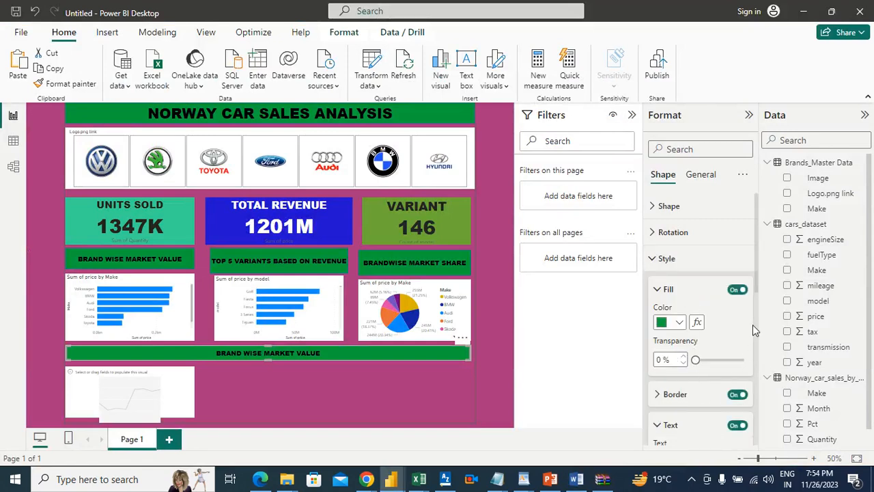
left_click_drag(756, 273, 762, 329)
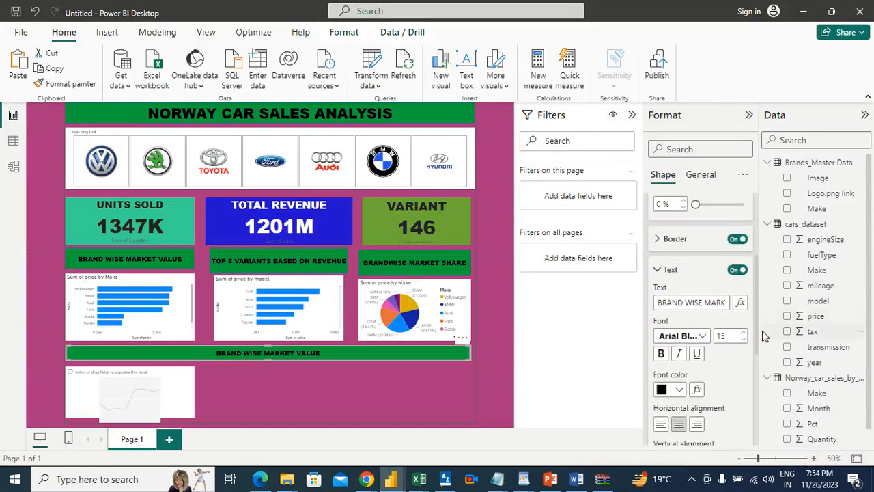
triple_click(719, 302)
key("BackSpace")
type("trend")
key("BackSpace")
key("BackSpace")
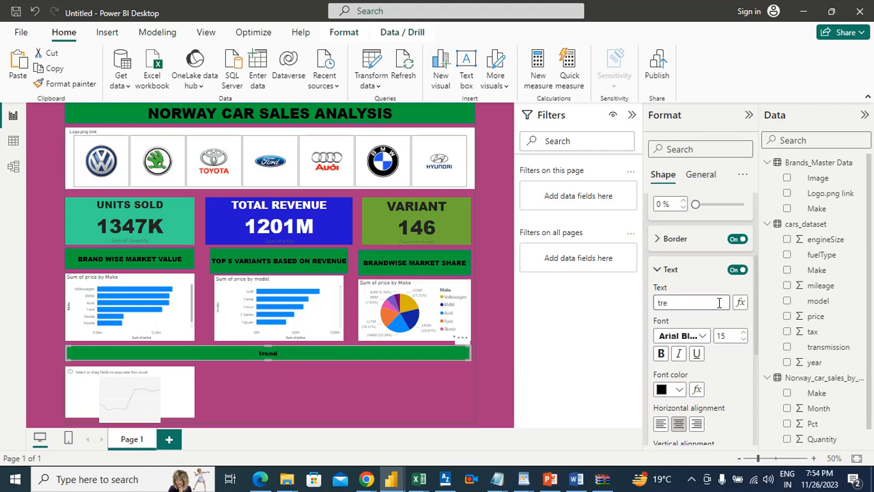
type("TREND OF SALES OVER TIME")
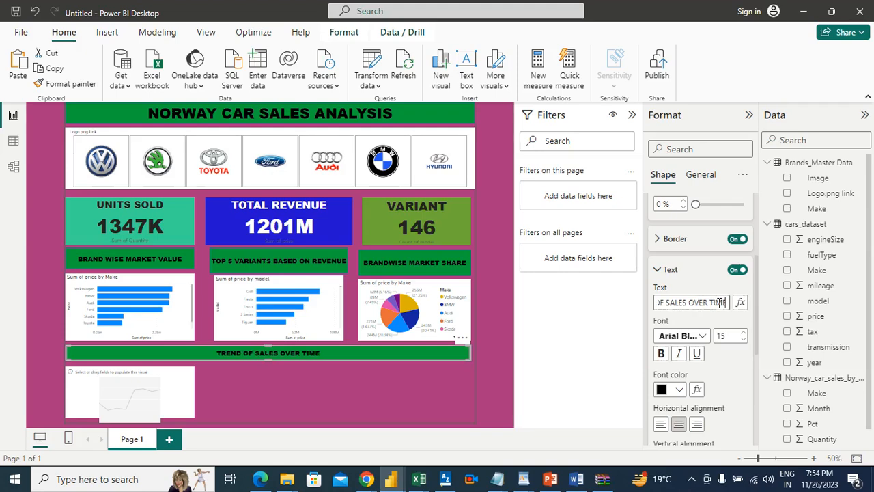
Widen the line chart to the full report width and plot the sum of Quantity against year from cars_dataset
left_click(164, 381)
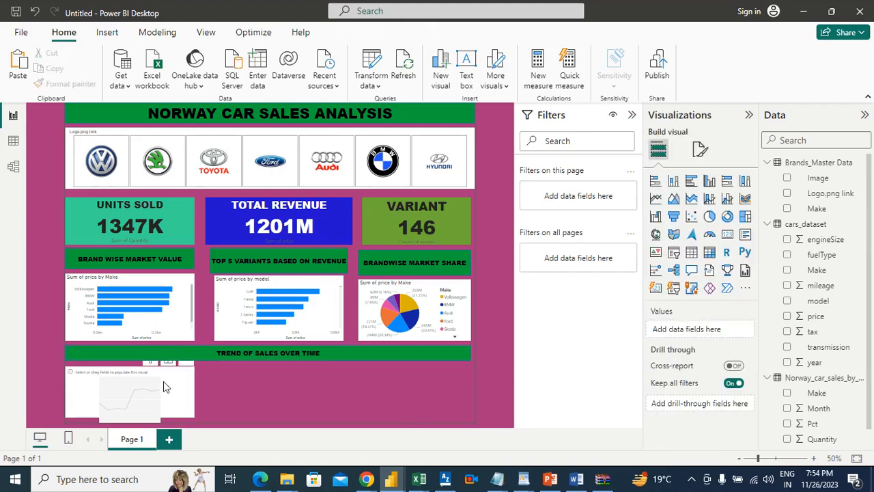
left_click_drag(194, 391, 473, 389)
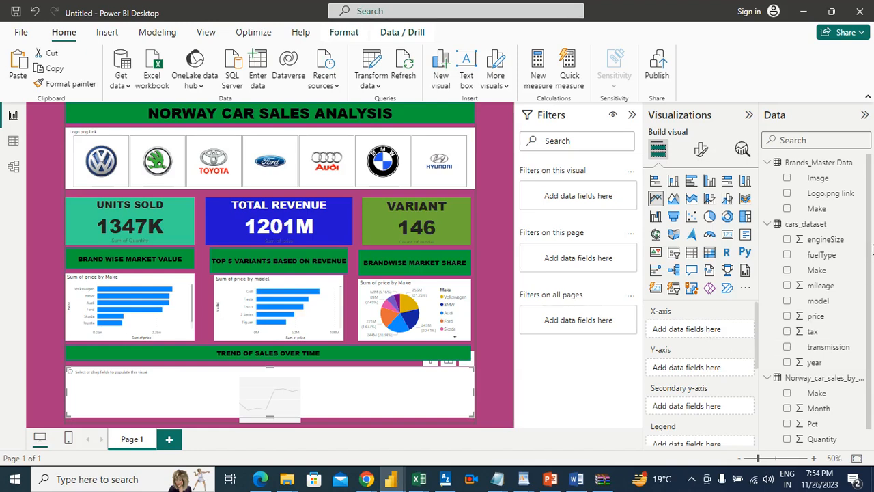
left_click_drag(795, 362, 703, 332)
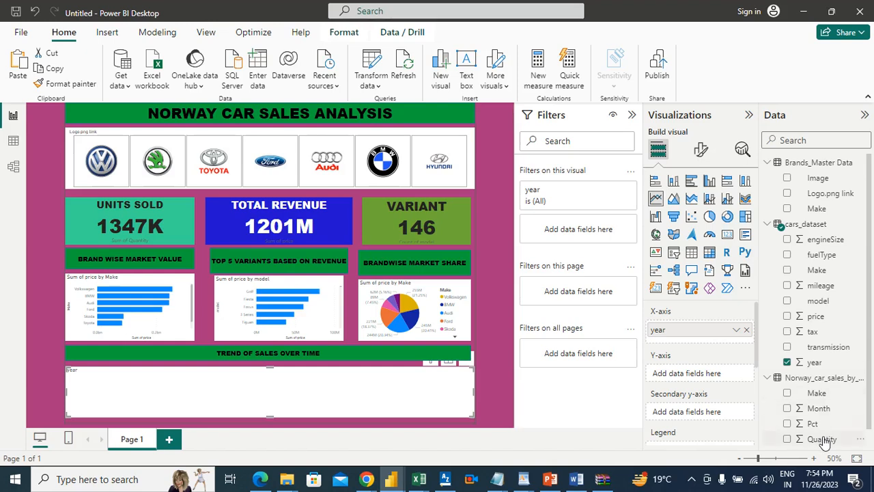
left_click_drag(824, 441, 712, 372)
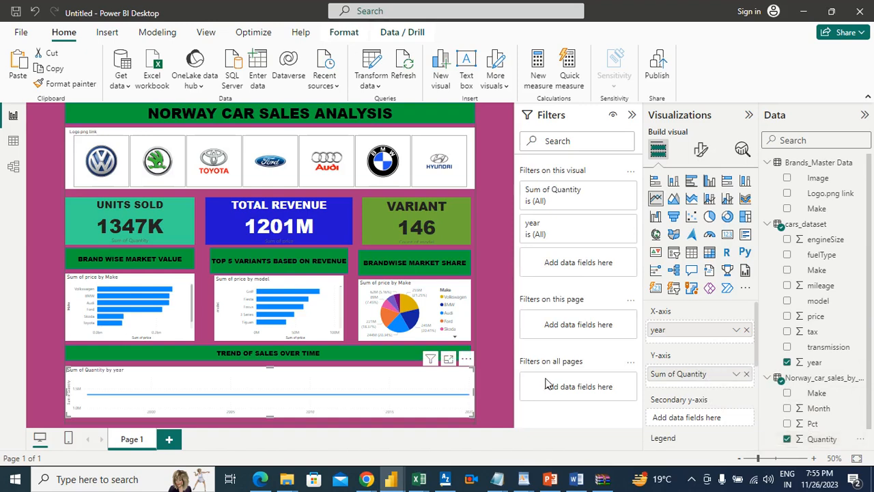
Check the quantity trend with and without the Skoda filter, and reread the sales trend requirement in Word before returning to Power BI
left_click(173, 144)
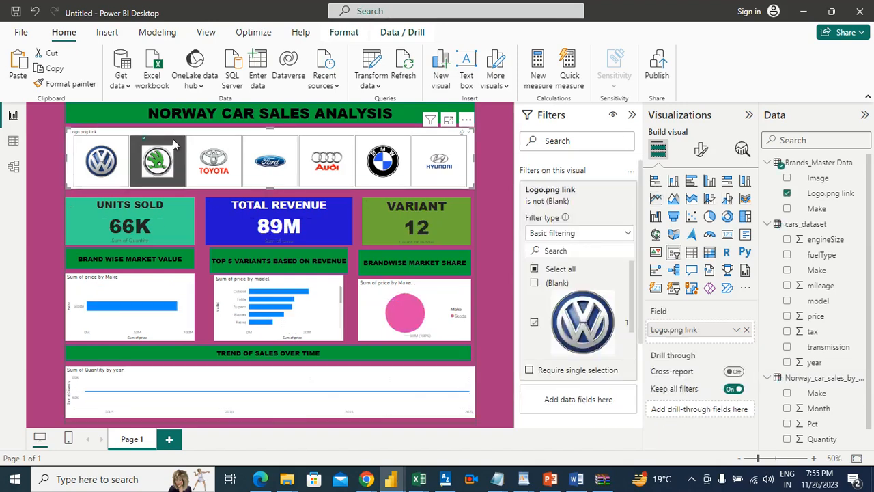
left_click(173, 138)
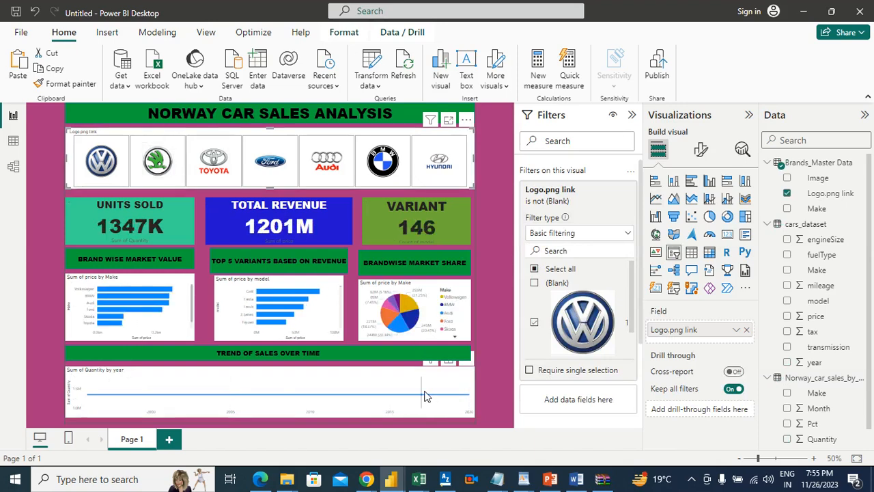
mouse_move(424, 395)
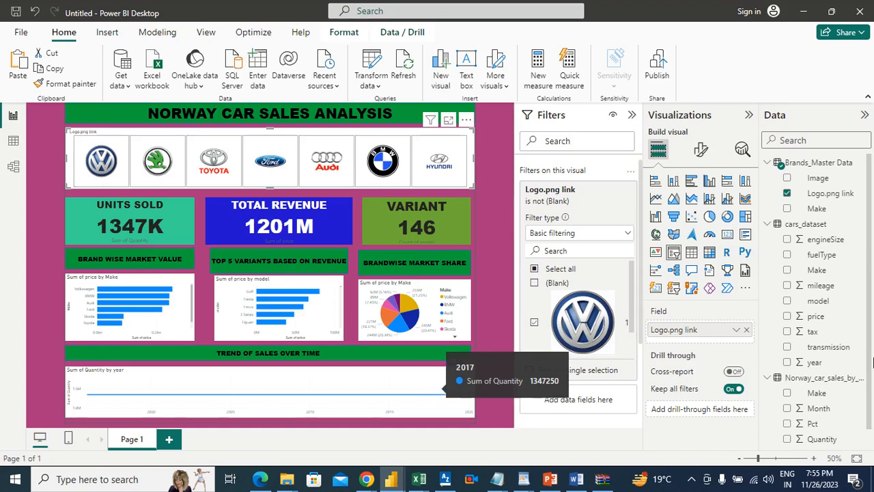
scroll(868, 342, "down", 1)
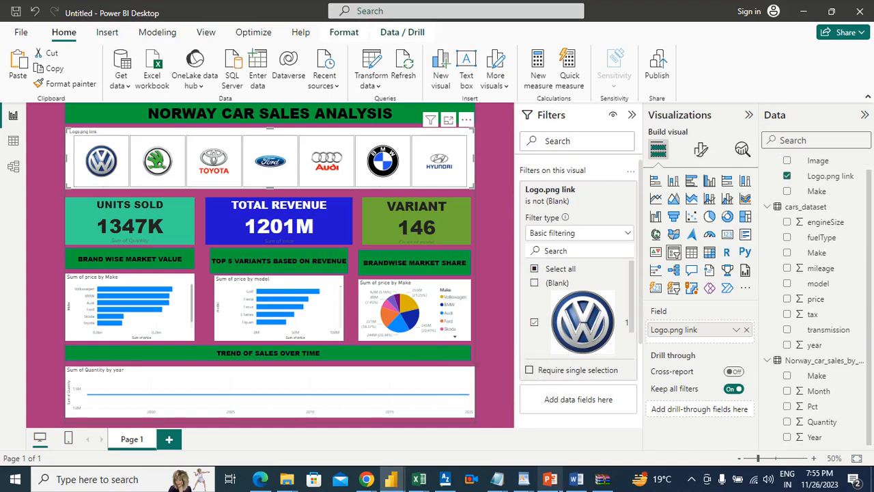
left_click(575, 480)
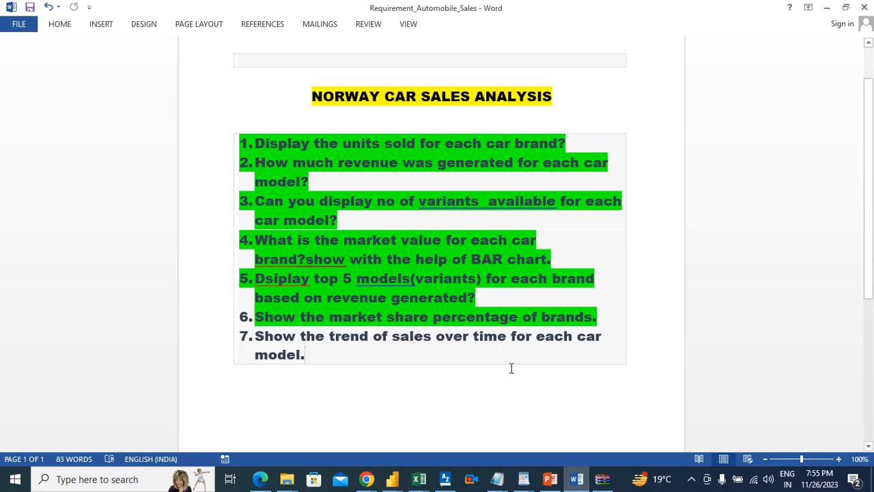
key("alt+Tab")
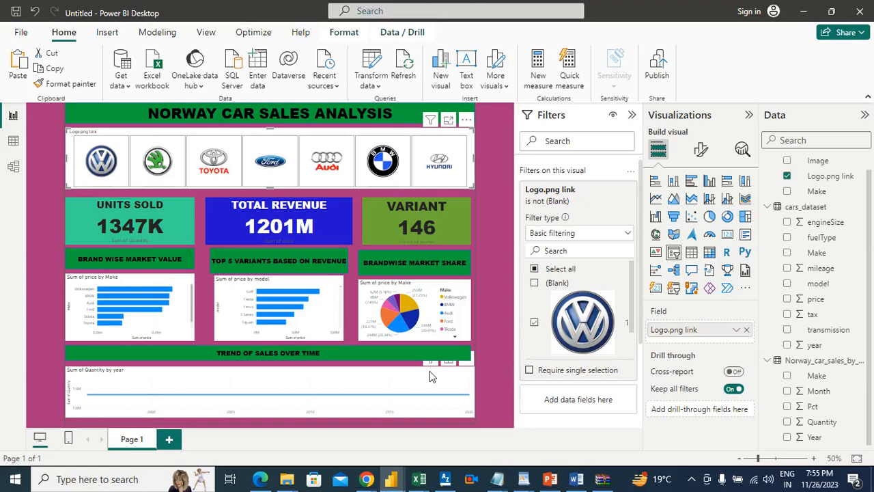
Replace Quantity on the line chart's Y-axis with the count of model from cars_dataset, and deselect the chart
left_click(412, 380)
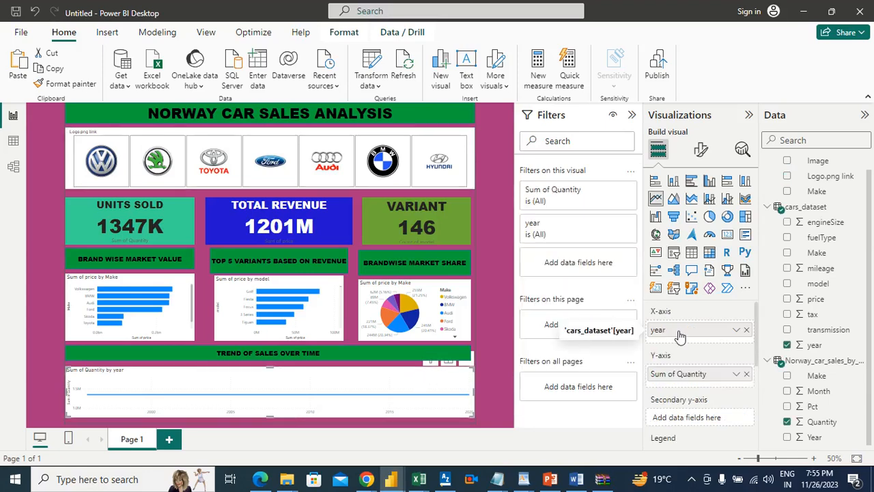
left_click(747, 374)
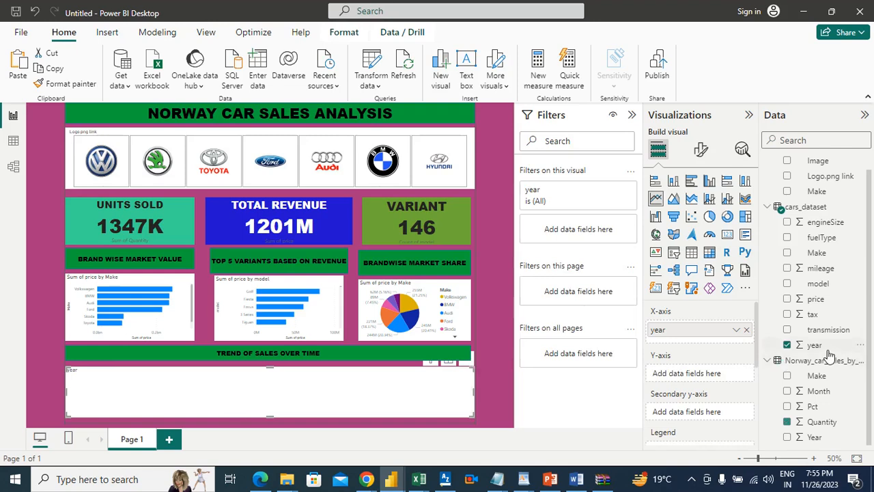
left_click_drag(823, 284, 705, 376)
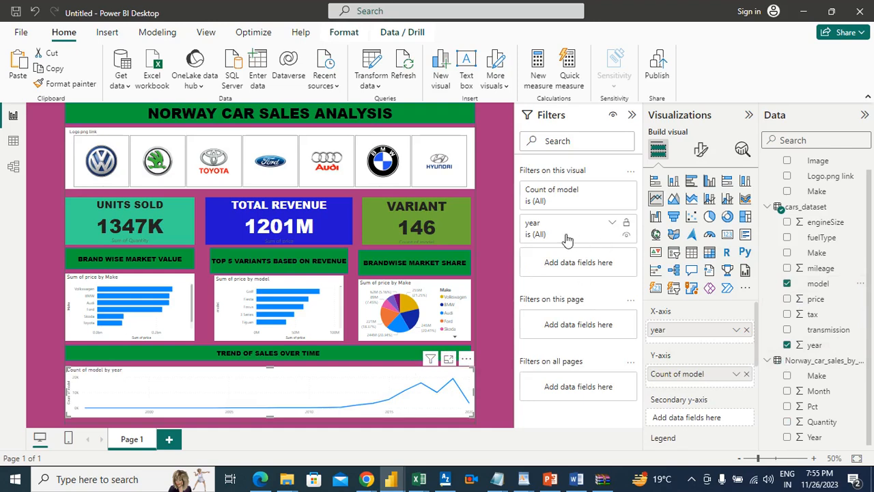
left_click(495, 276)
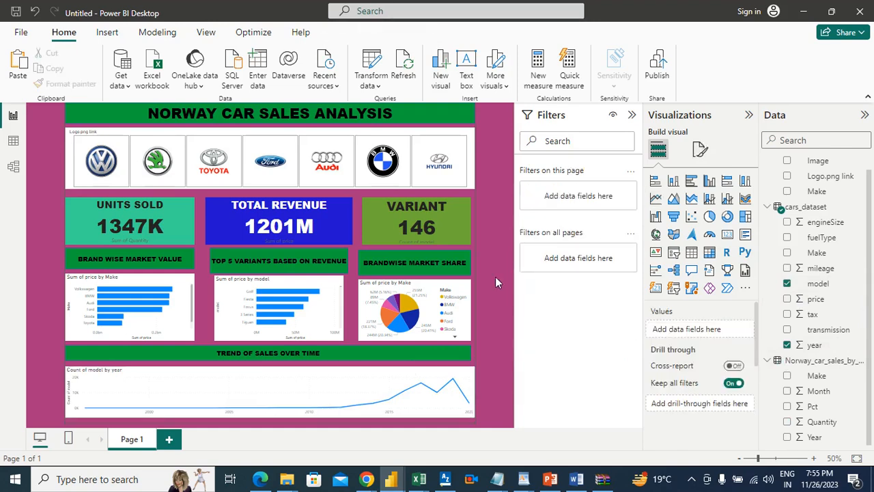
Filter the report to BMW, examine its model trend by year in focus mode, return to the report, and clear the filter
left_click(402, 141)
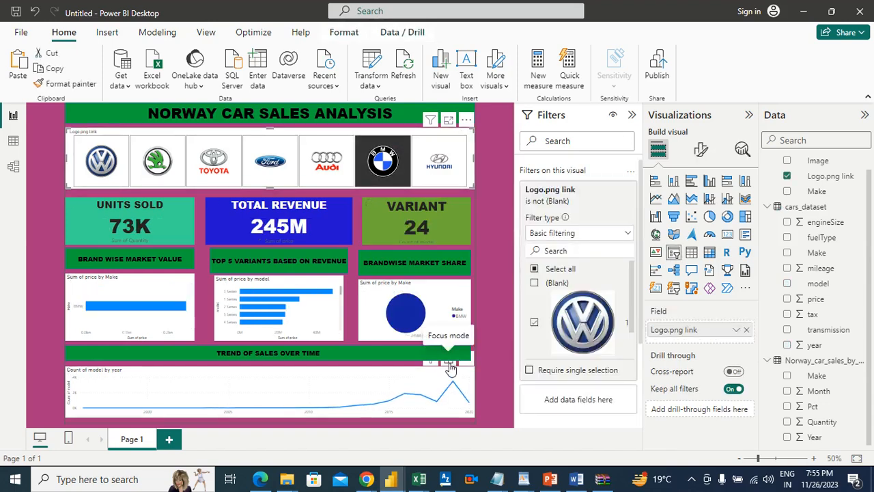
left_click(449, 365)
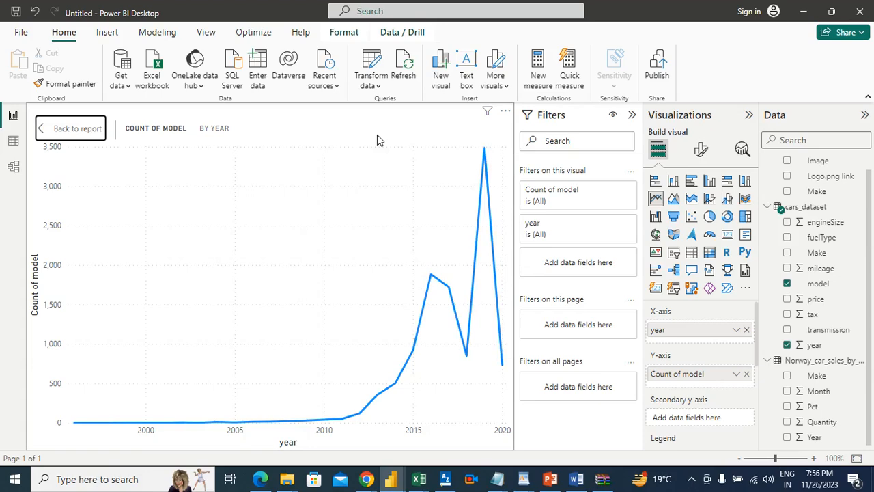
left_click(77, 128)
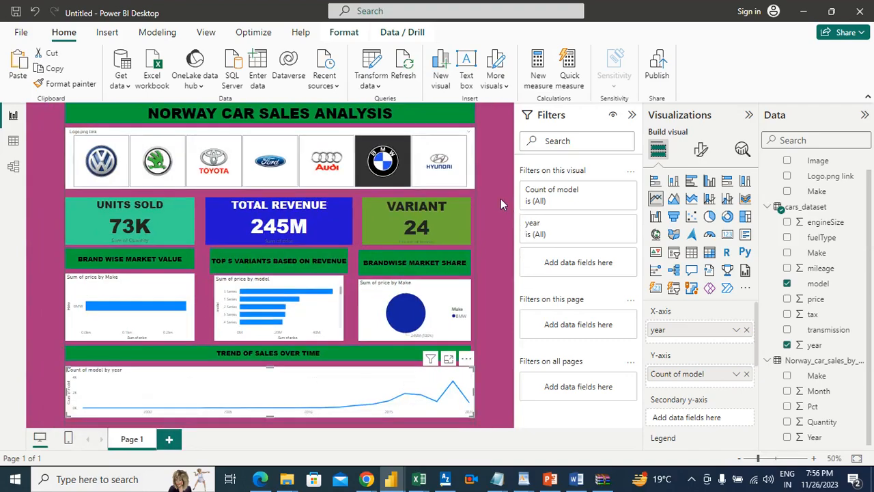
left_click(500, 199)
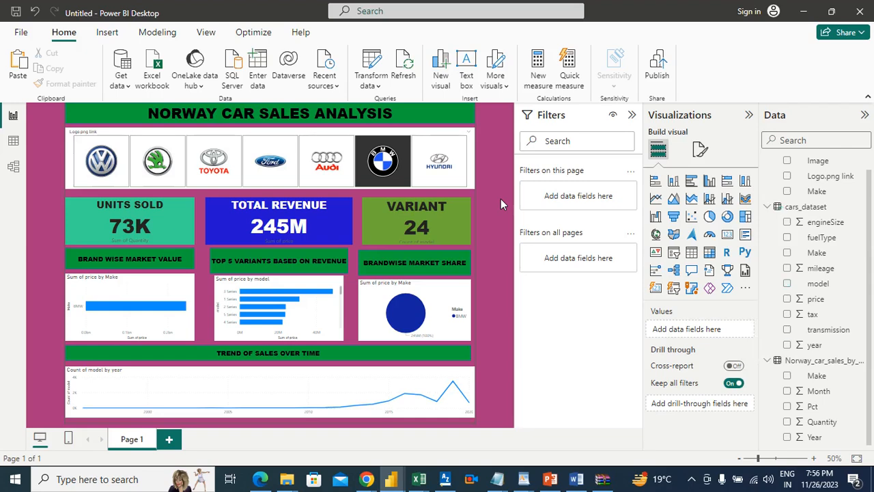
left_click(402, 150)
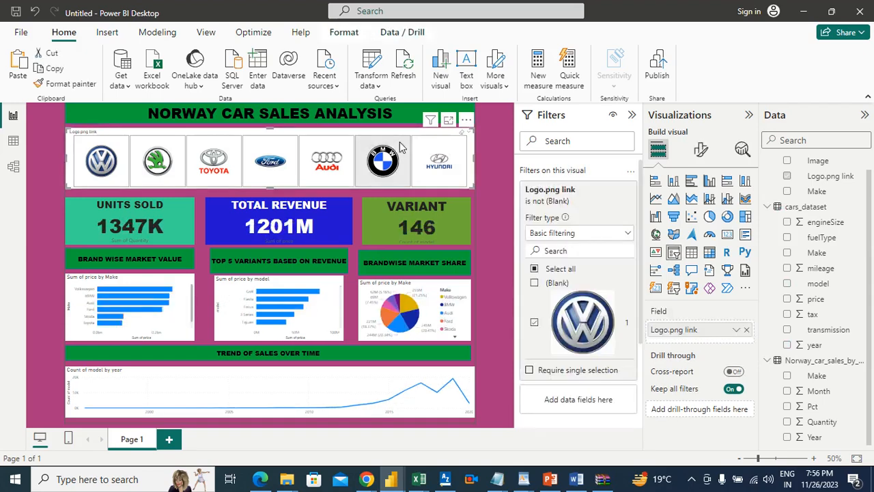
left_click(493, 251)
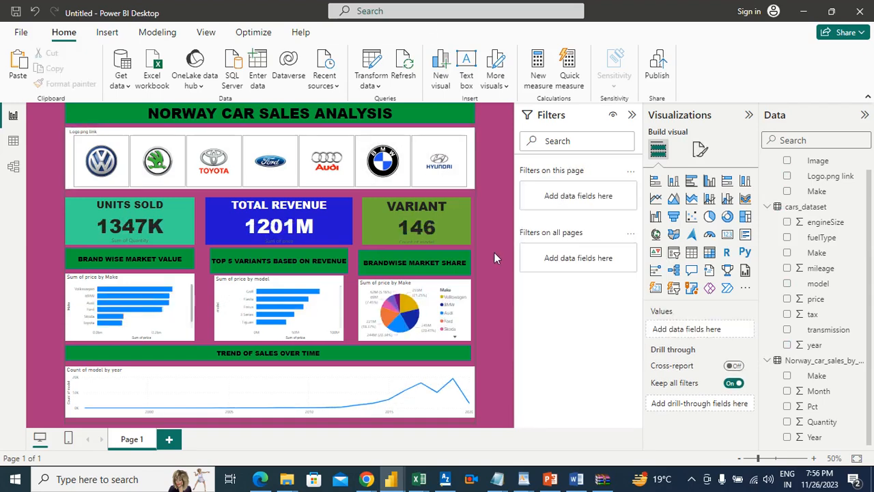